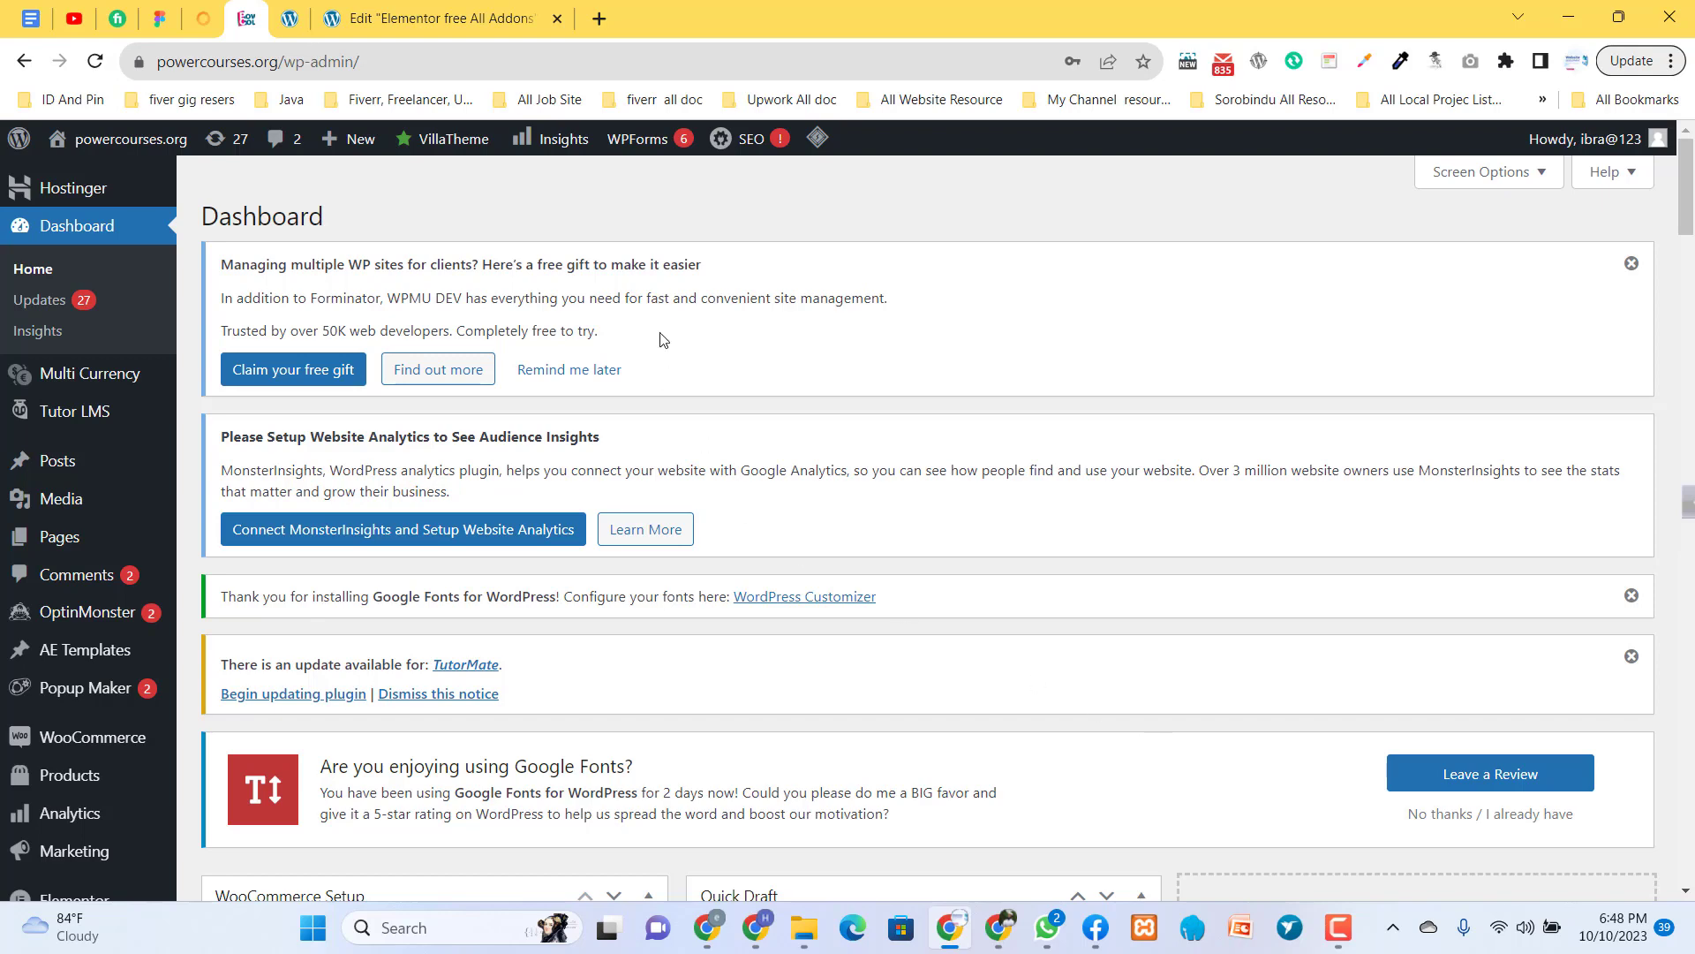
# - Switch to the page's Elementor editor and look through the available Basic and Pro widgets
pyautogui.click(427, 11)
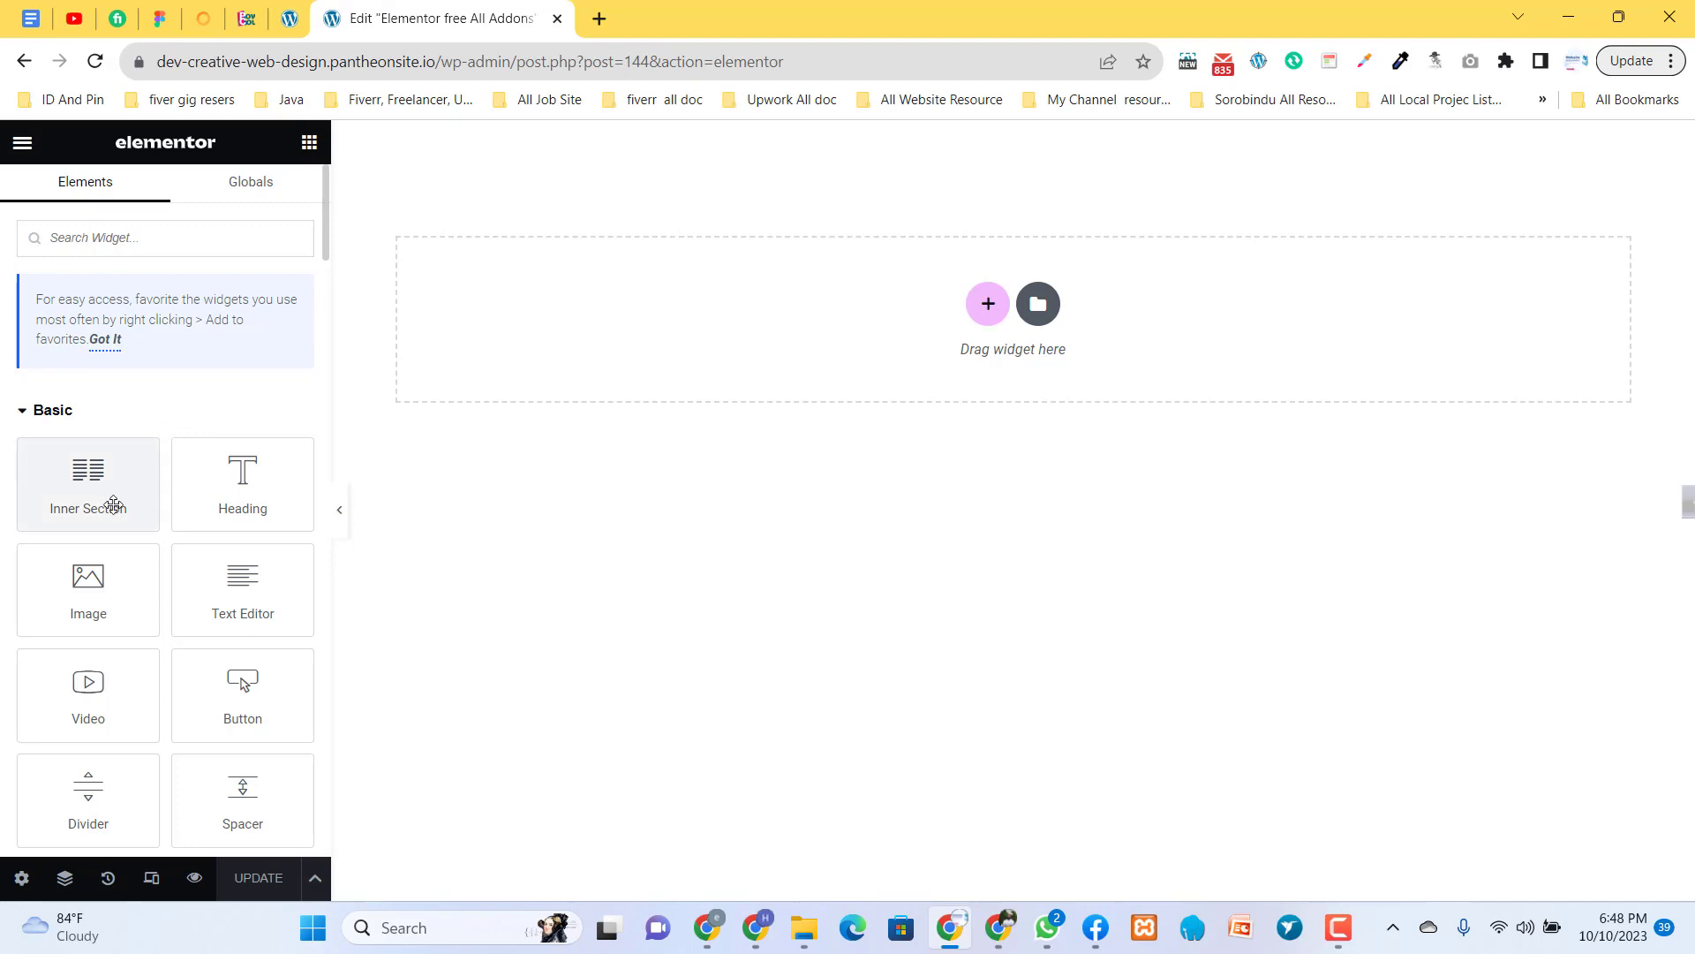
pyautogui.scroll(-2, 174, 527)
pyautogui.scroll(2, 174, 528)
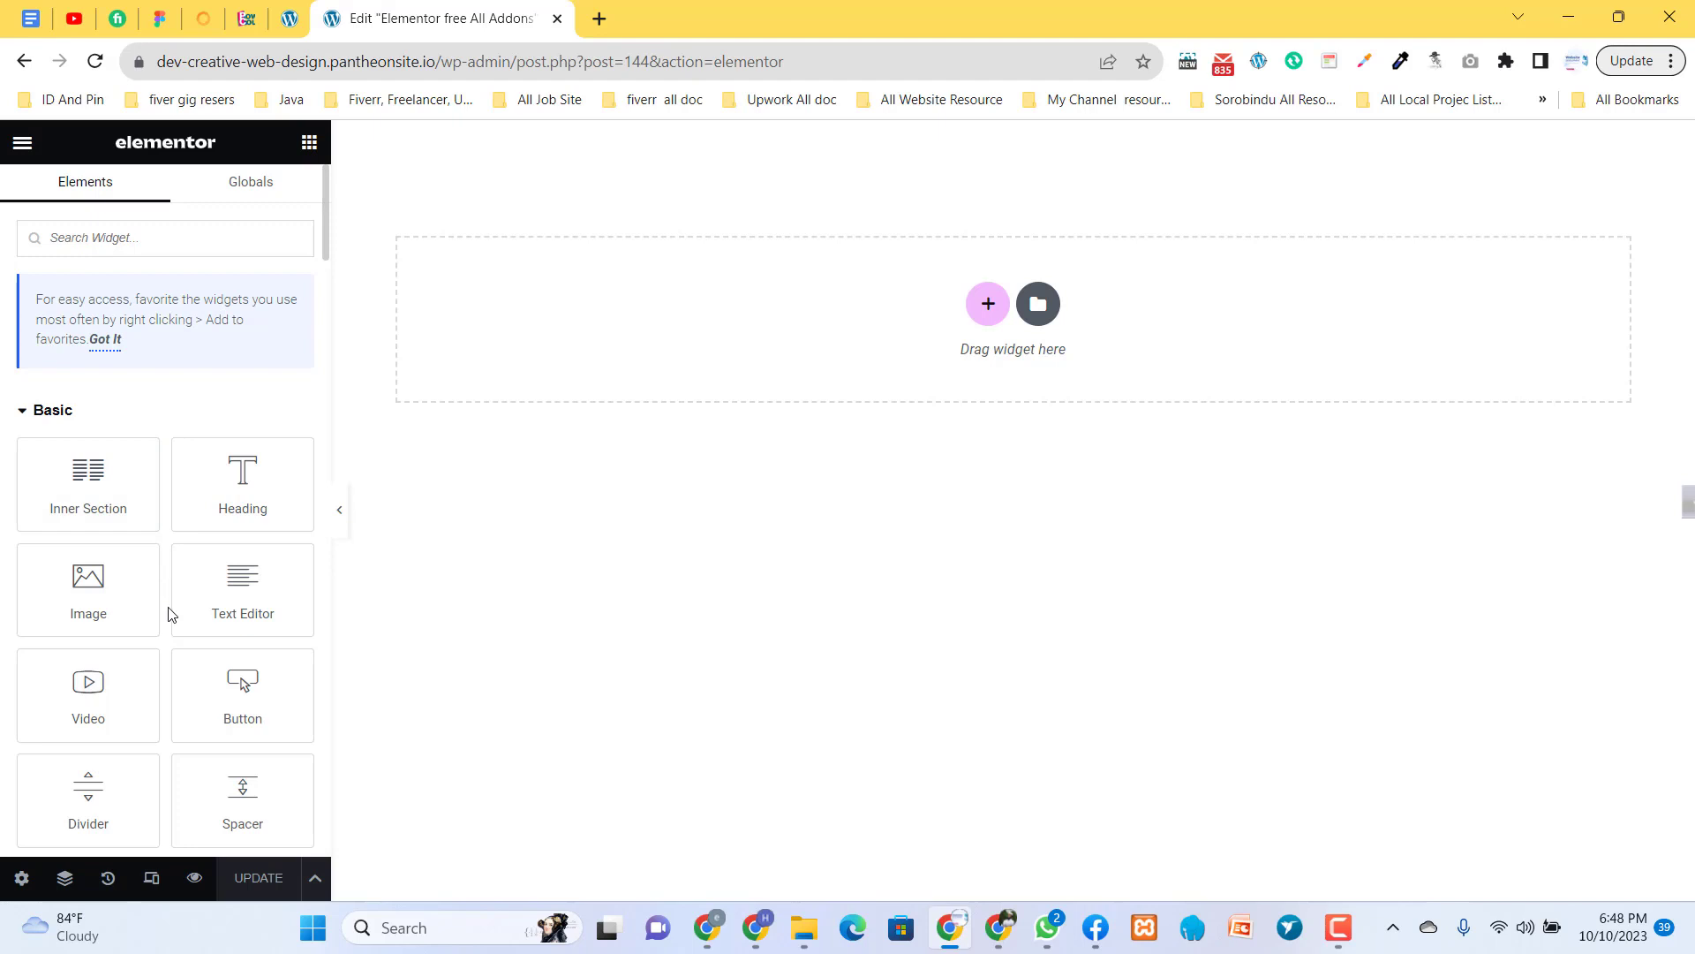
pyautogui.scroll(-2, 186, 647)
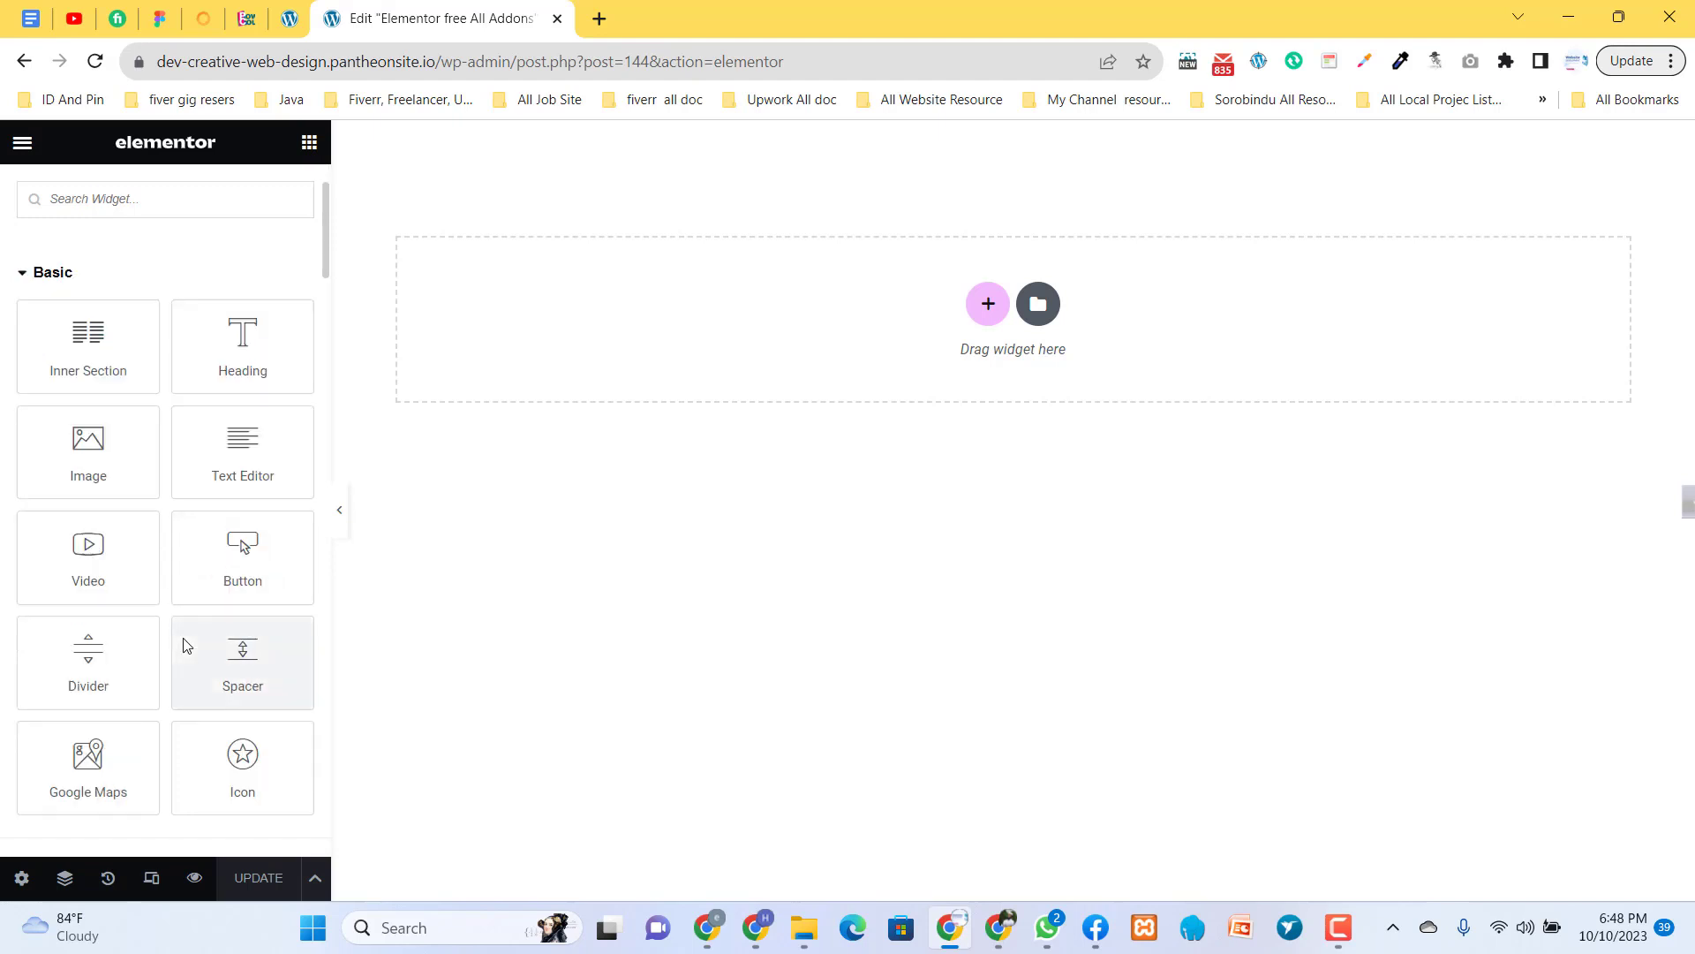
pyautogui.scroll(-2, 174, 635)
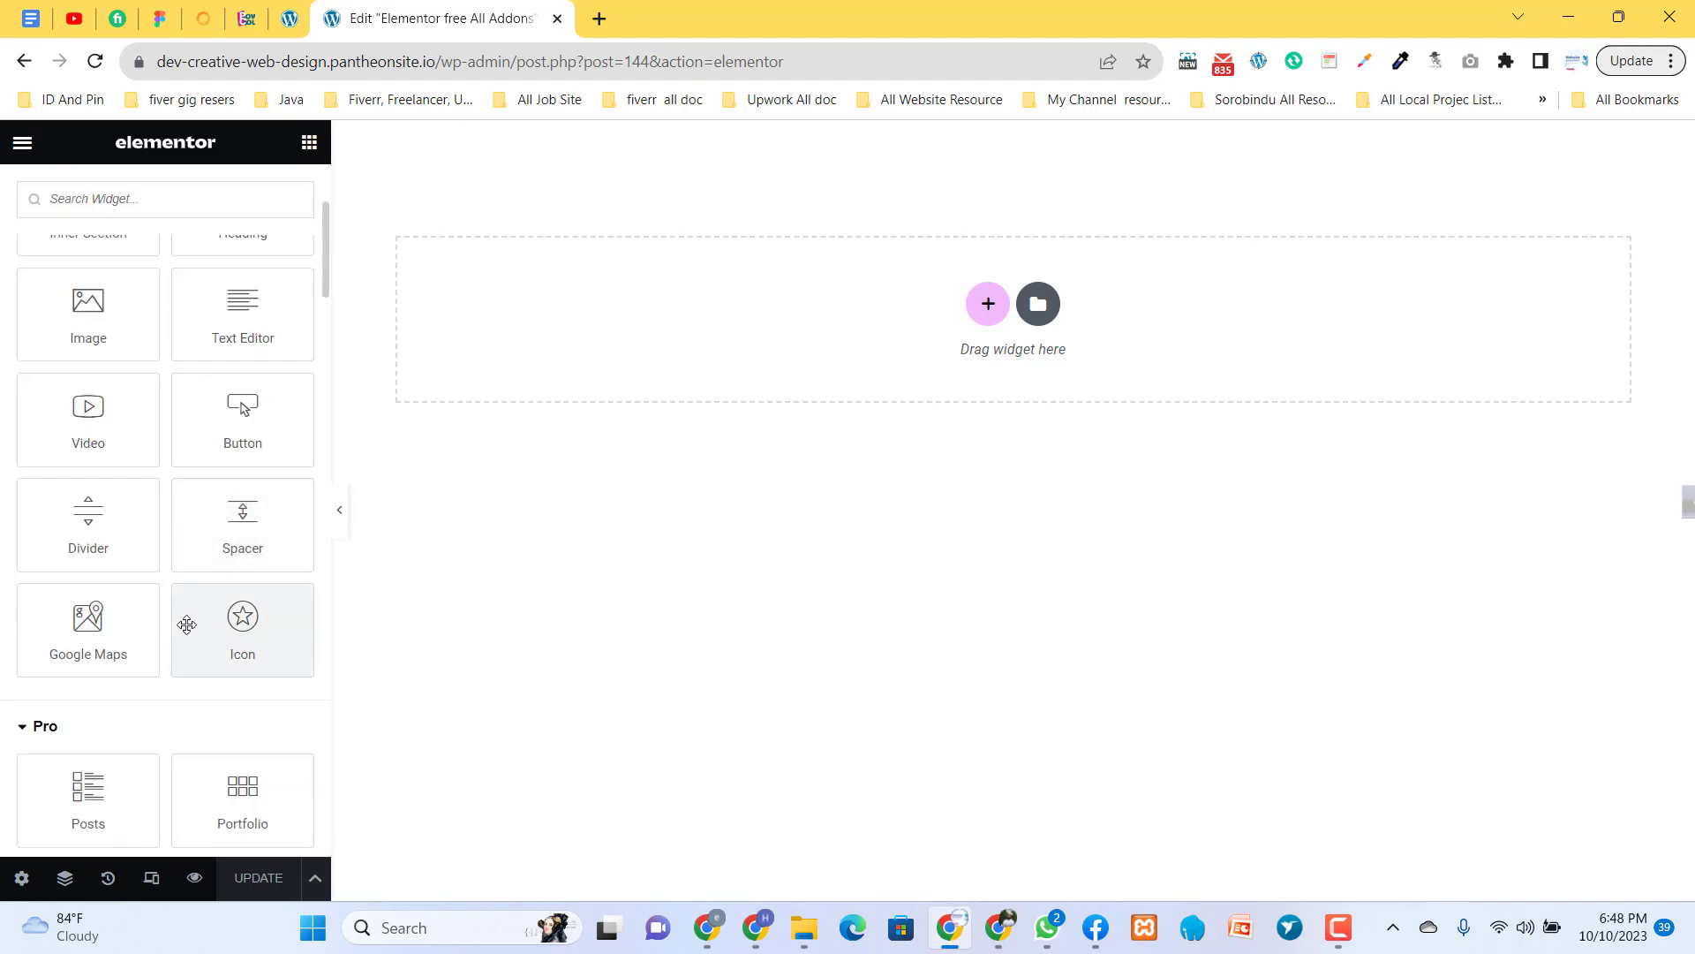
pyautogui.scroll(4, 184, 629)
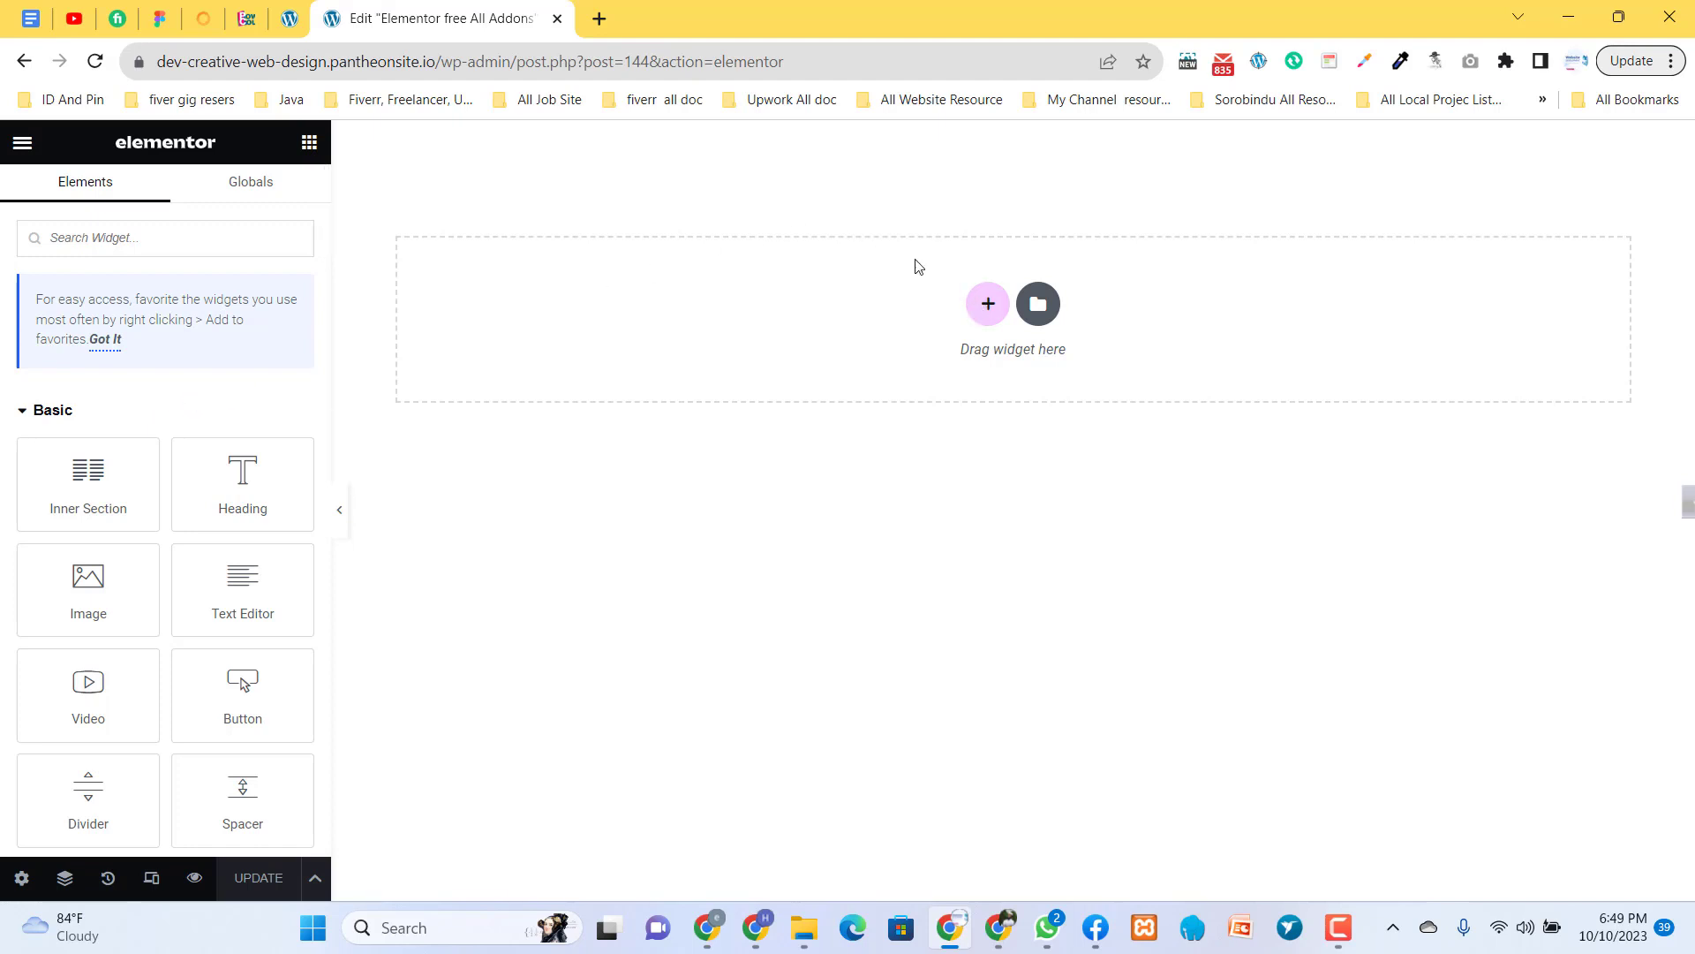
pyautogui.click(290, 18)
pyautogui.click(414, 16)
# - Add a one-column section to the empty page and set its height to Min Height
pyautogui.click(982, 306)
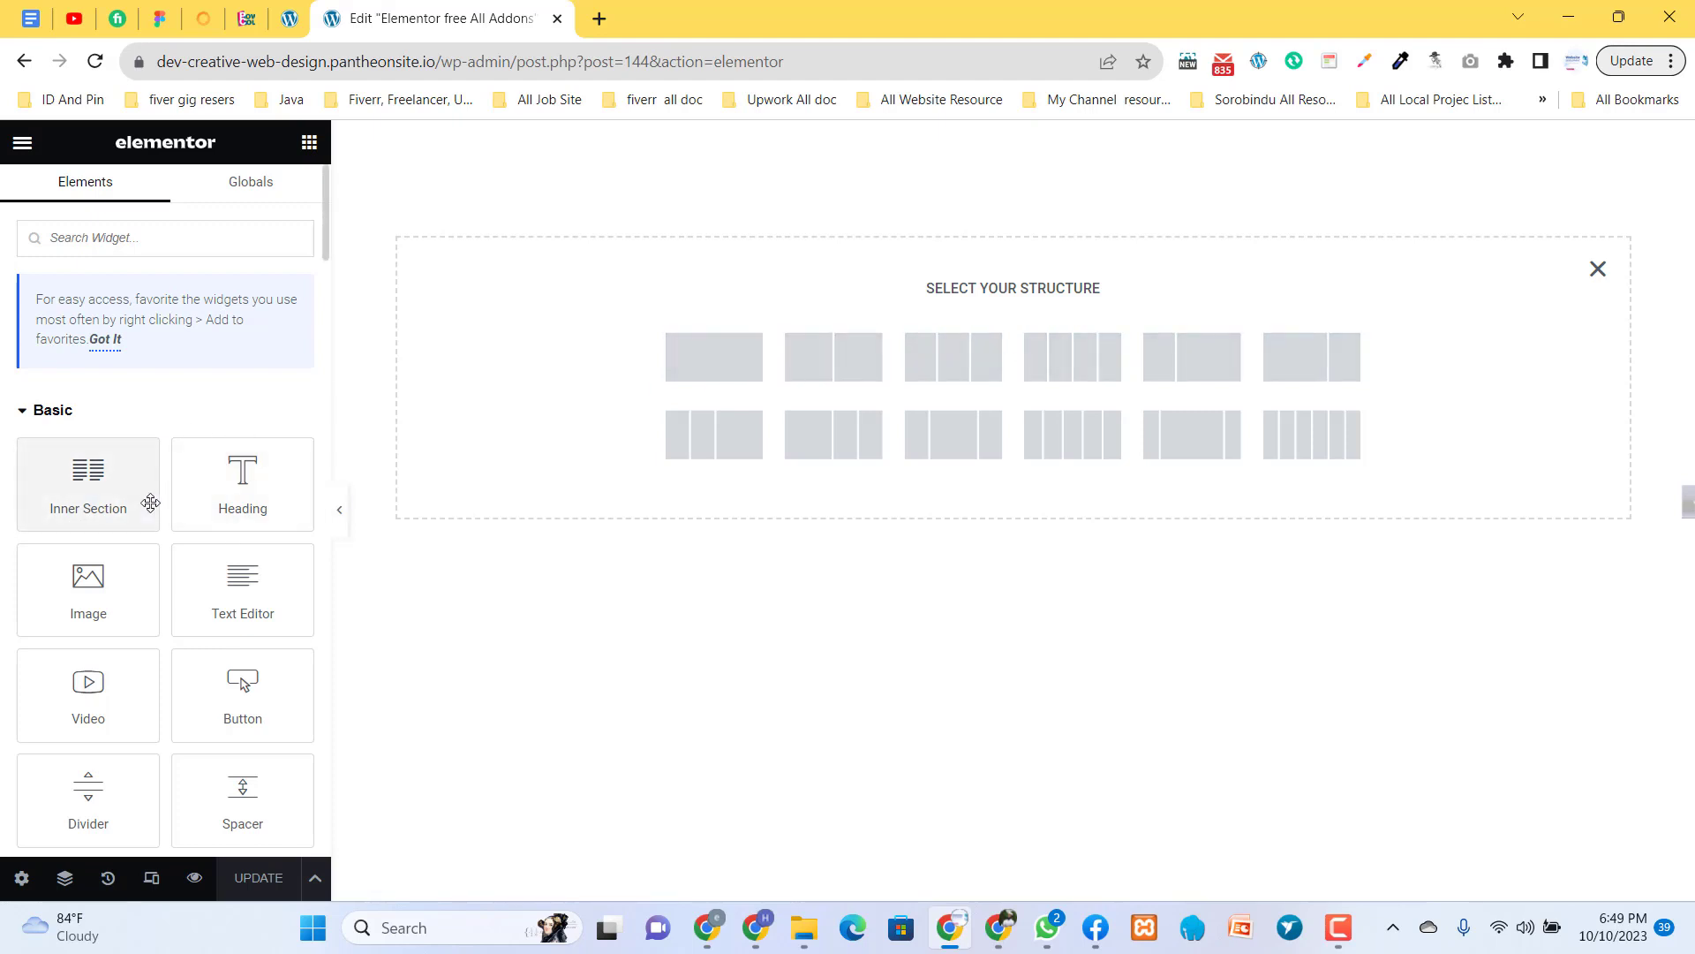
pyautogui.click(744, 371)
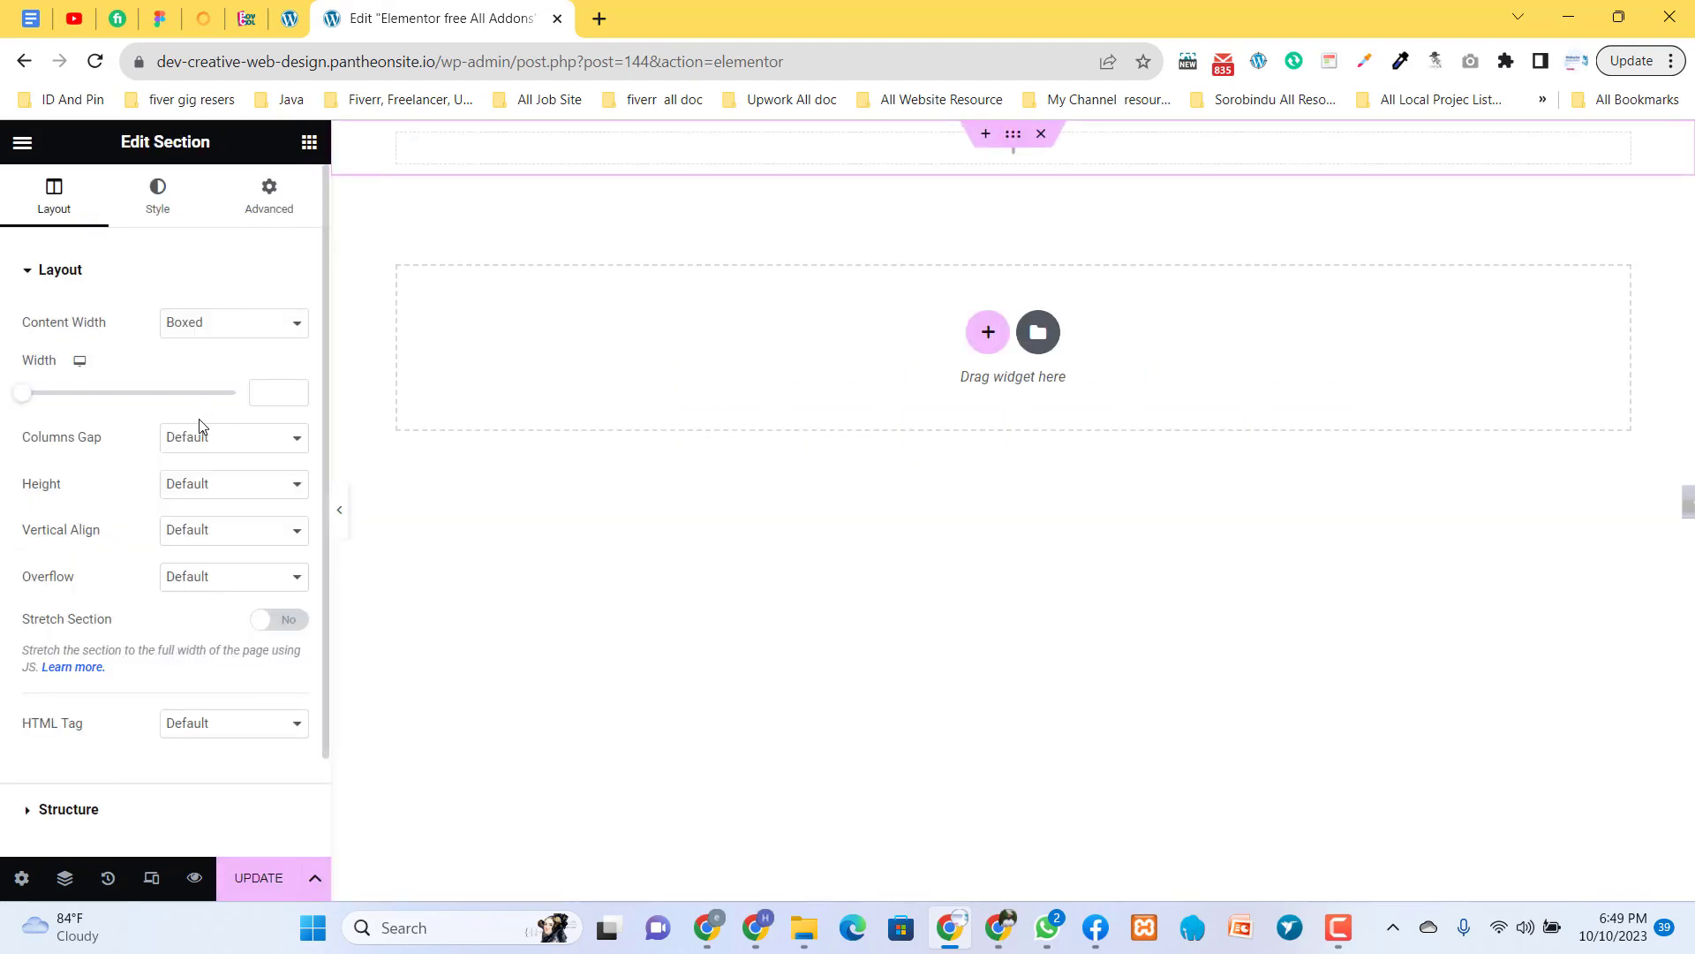
pyautogui.click(236, 499)
pyautogui.click(225, 540)
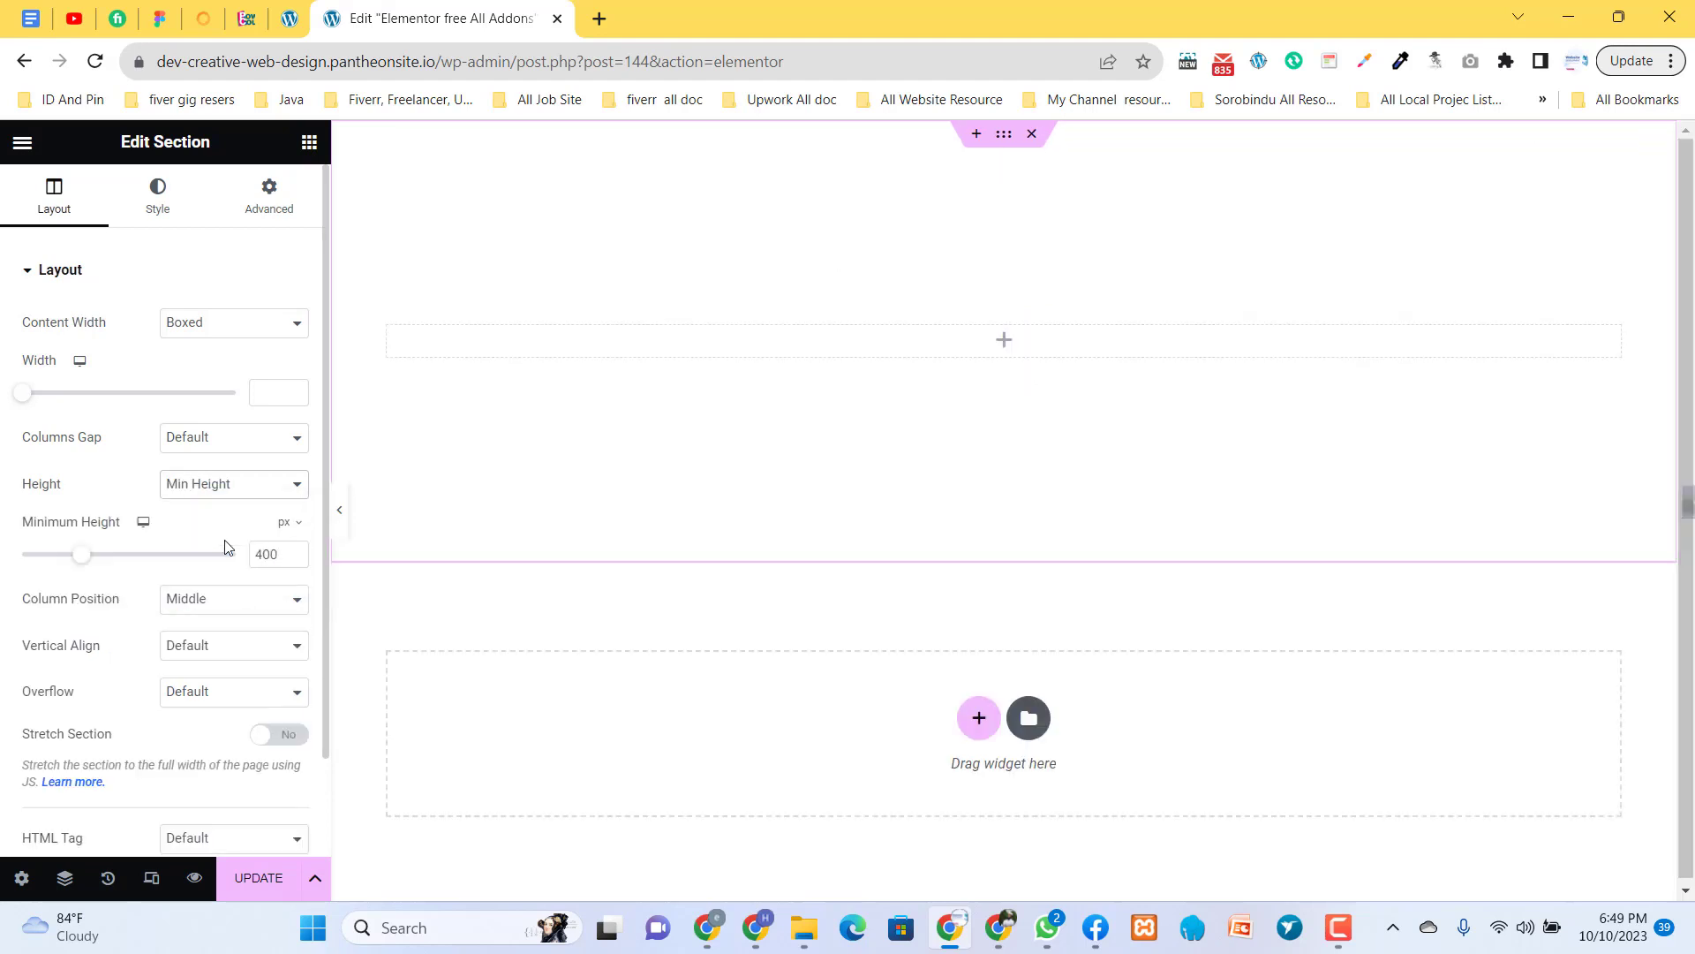
# - Place an Inner Section in the section's column and try to nest a second Inner Section inside it
pyautogui.click(309, 143)
pyautogui.moveTo(88, 482); pyautogui.dragTo(916, 348)
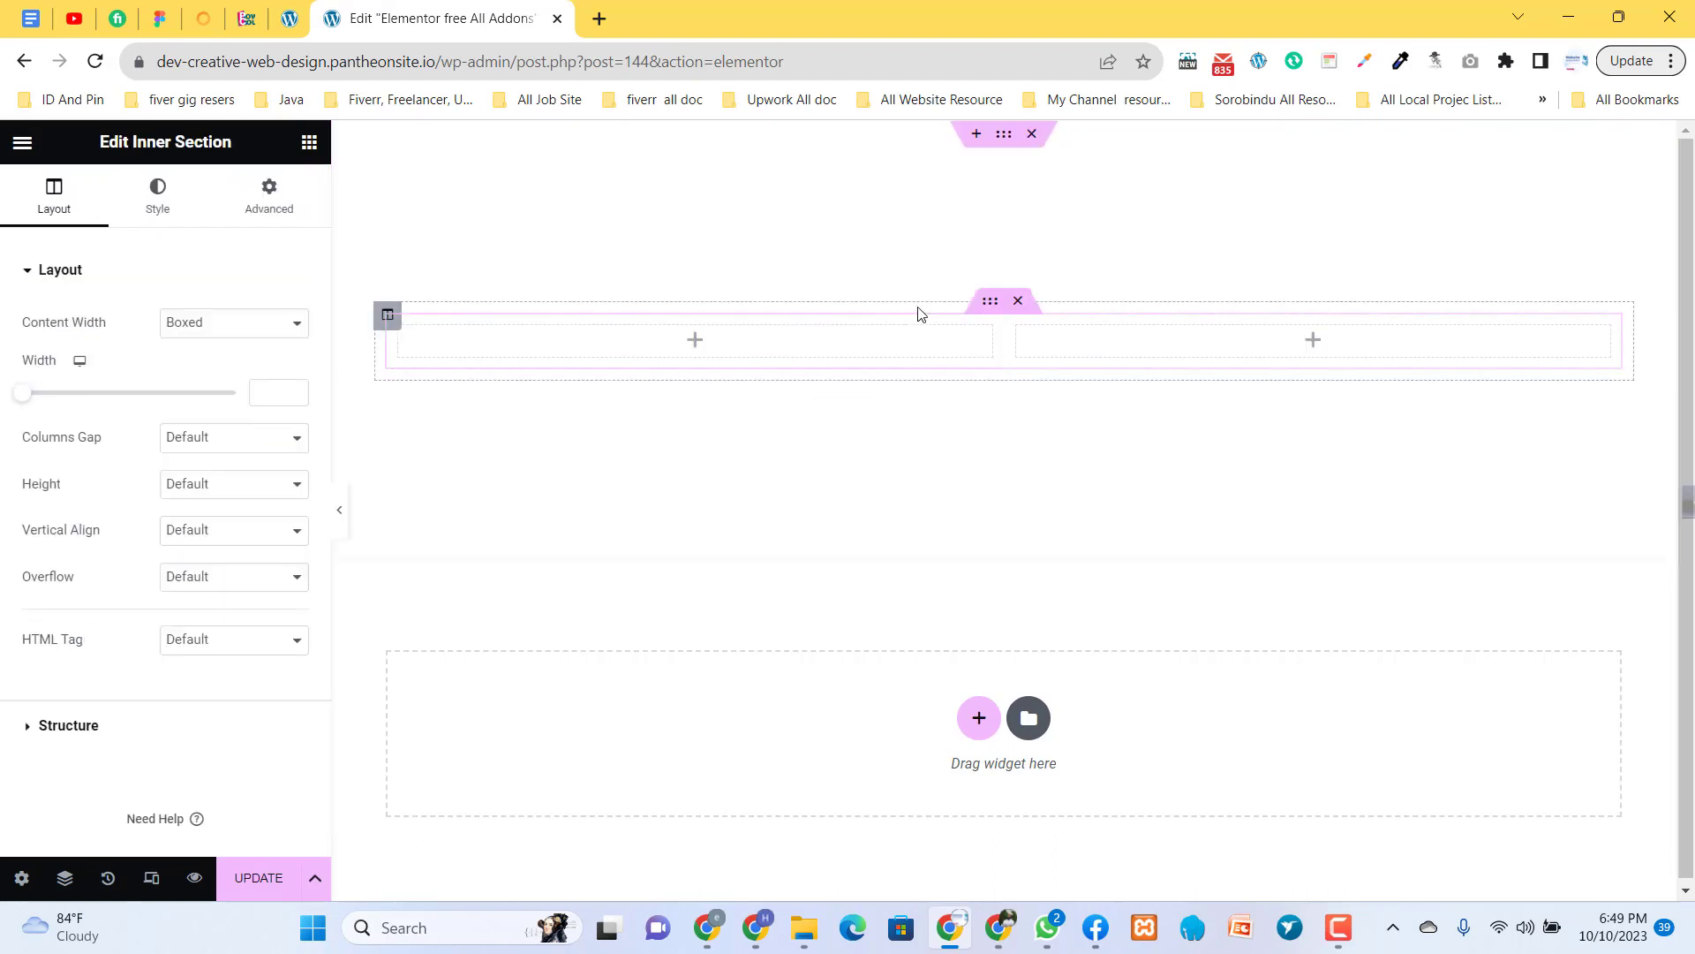
pyautogui.click(309, 142)
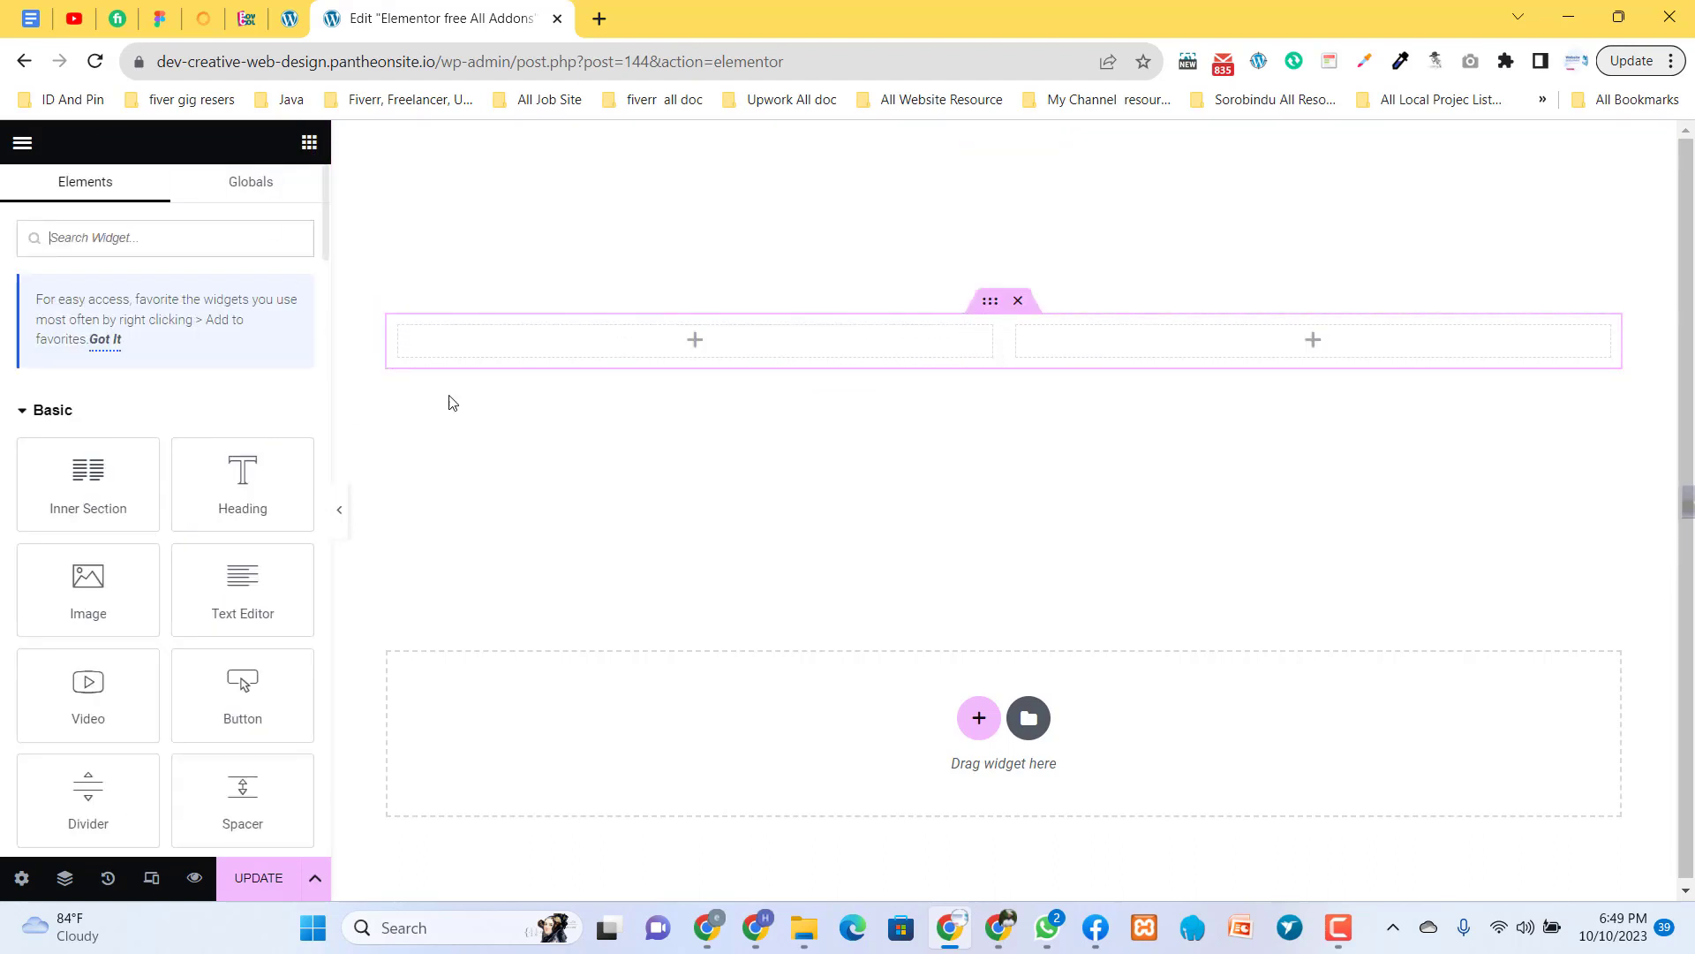
pyautogui.moveTo(83, 499); pyautogui.dragTo(746, 344)
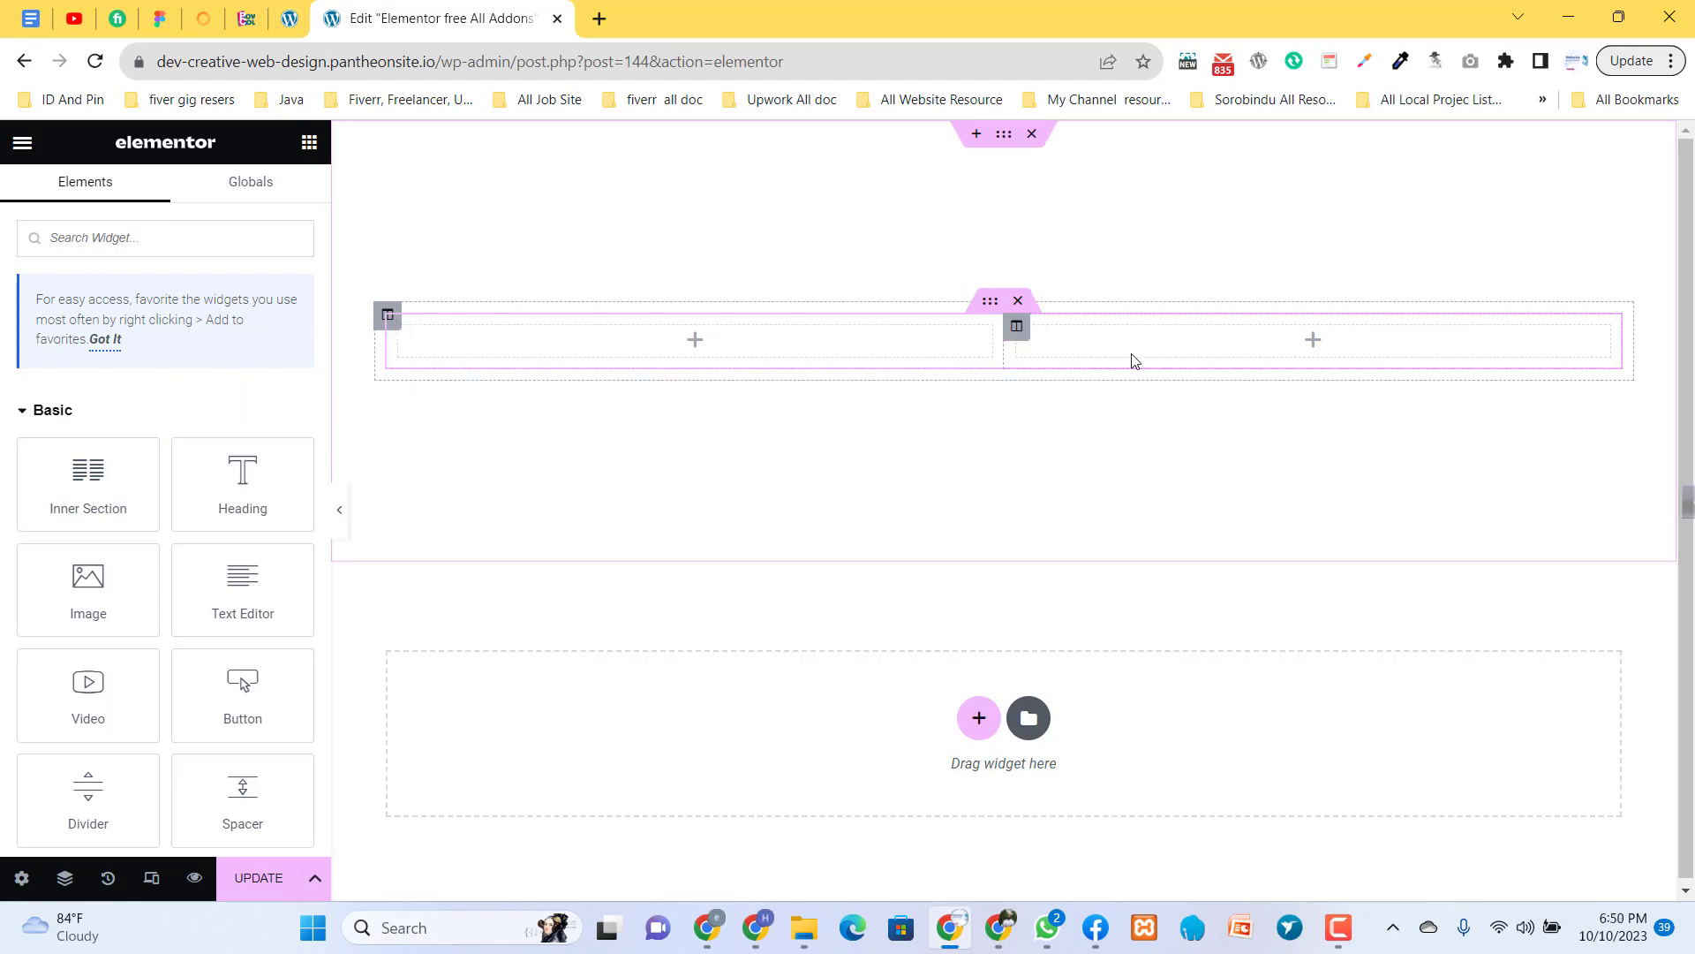
# - Delete the inner section and the section that contains it
pyautogui.click(1018, 303)
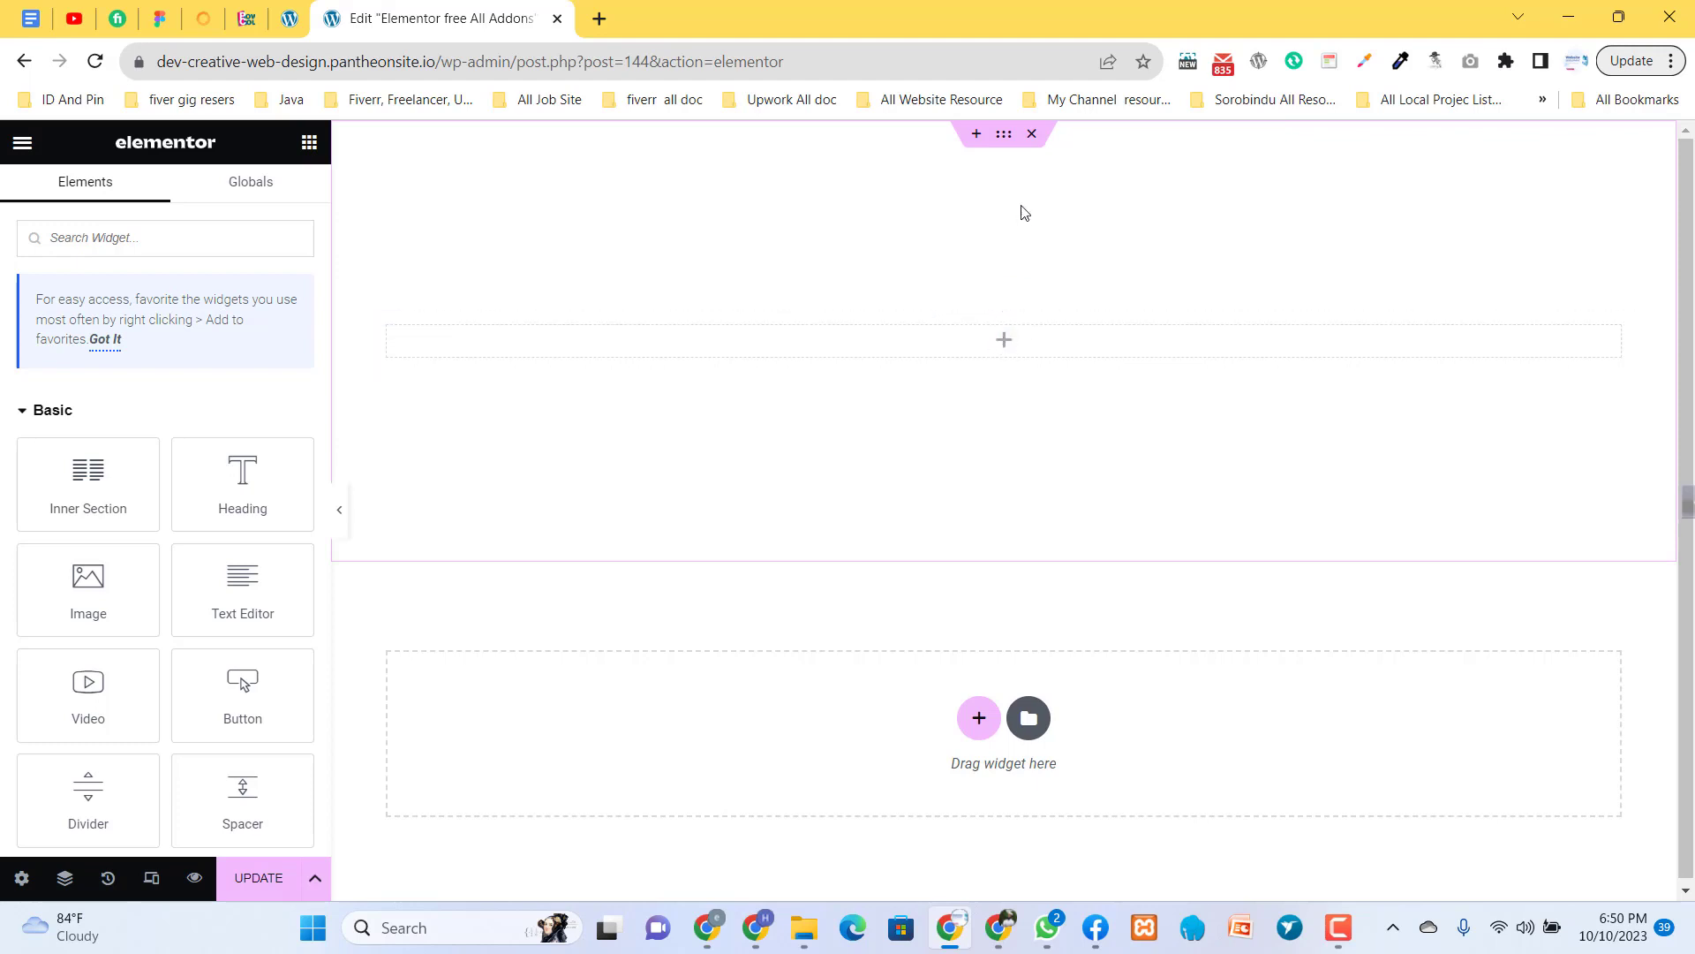
pyautogui.click(1032, 134)
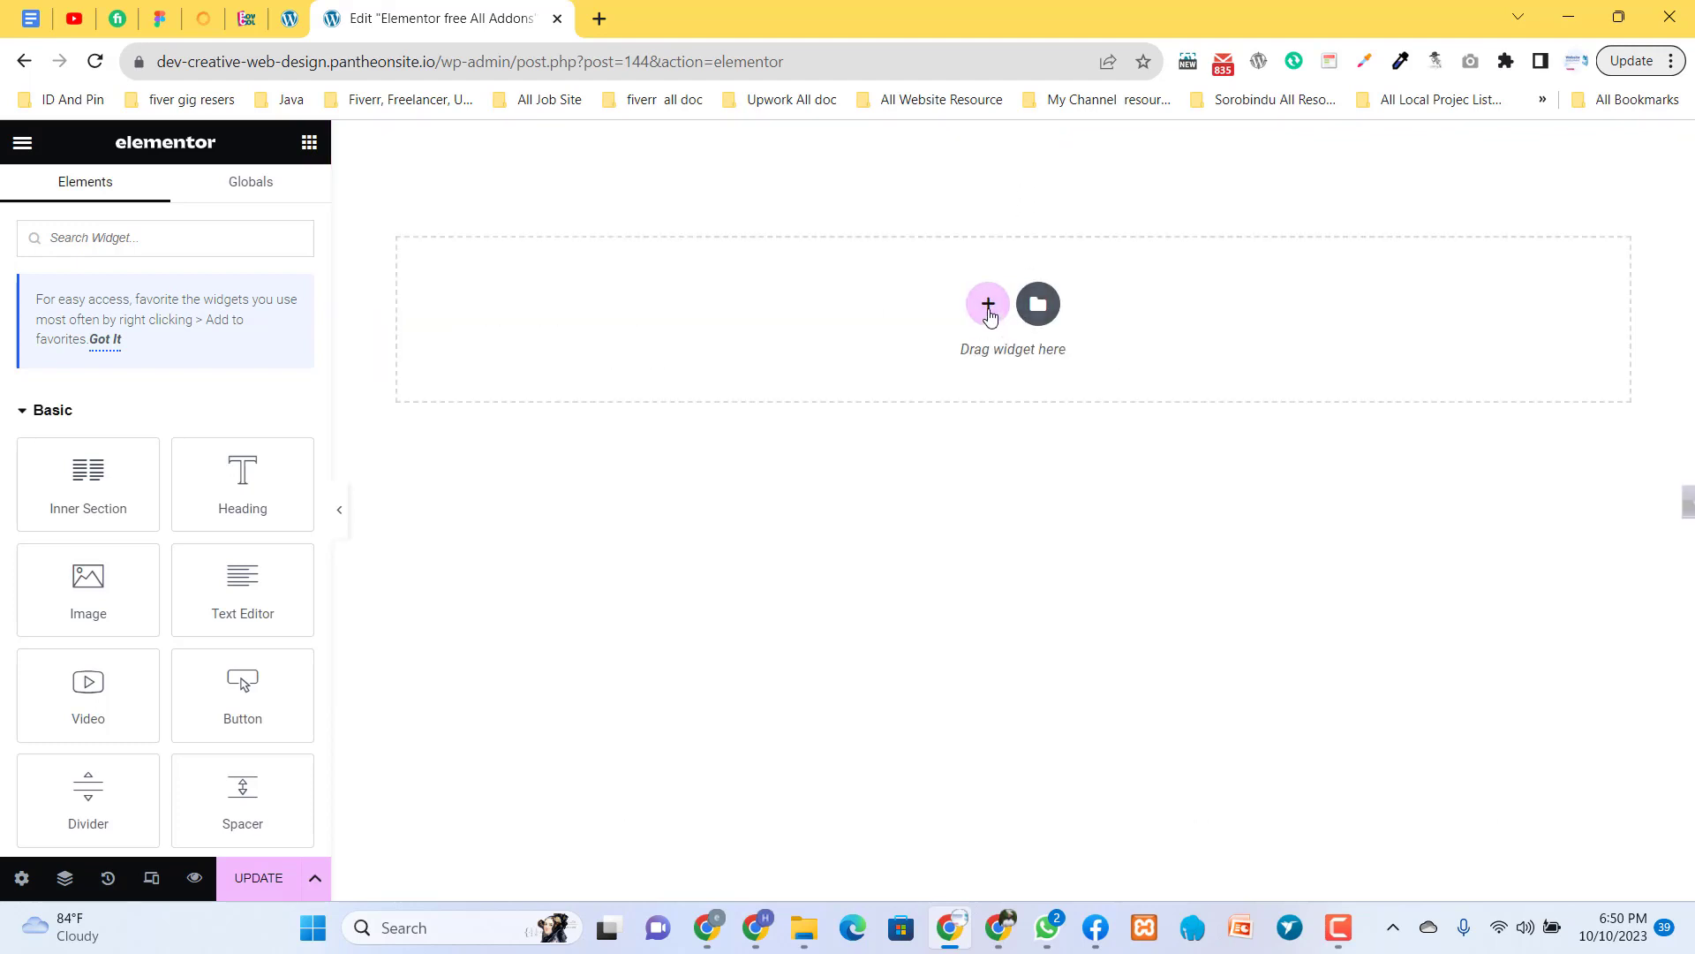
# - Add a three-column section, place an Inner Section in each of its columns, and delete the whole section
pyautogui.click(988, 302)
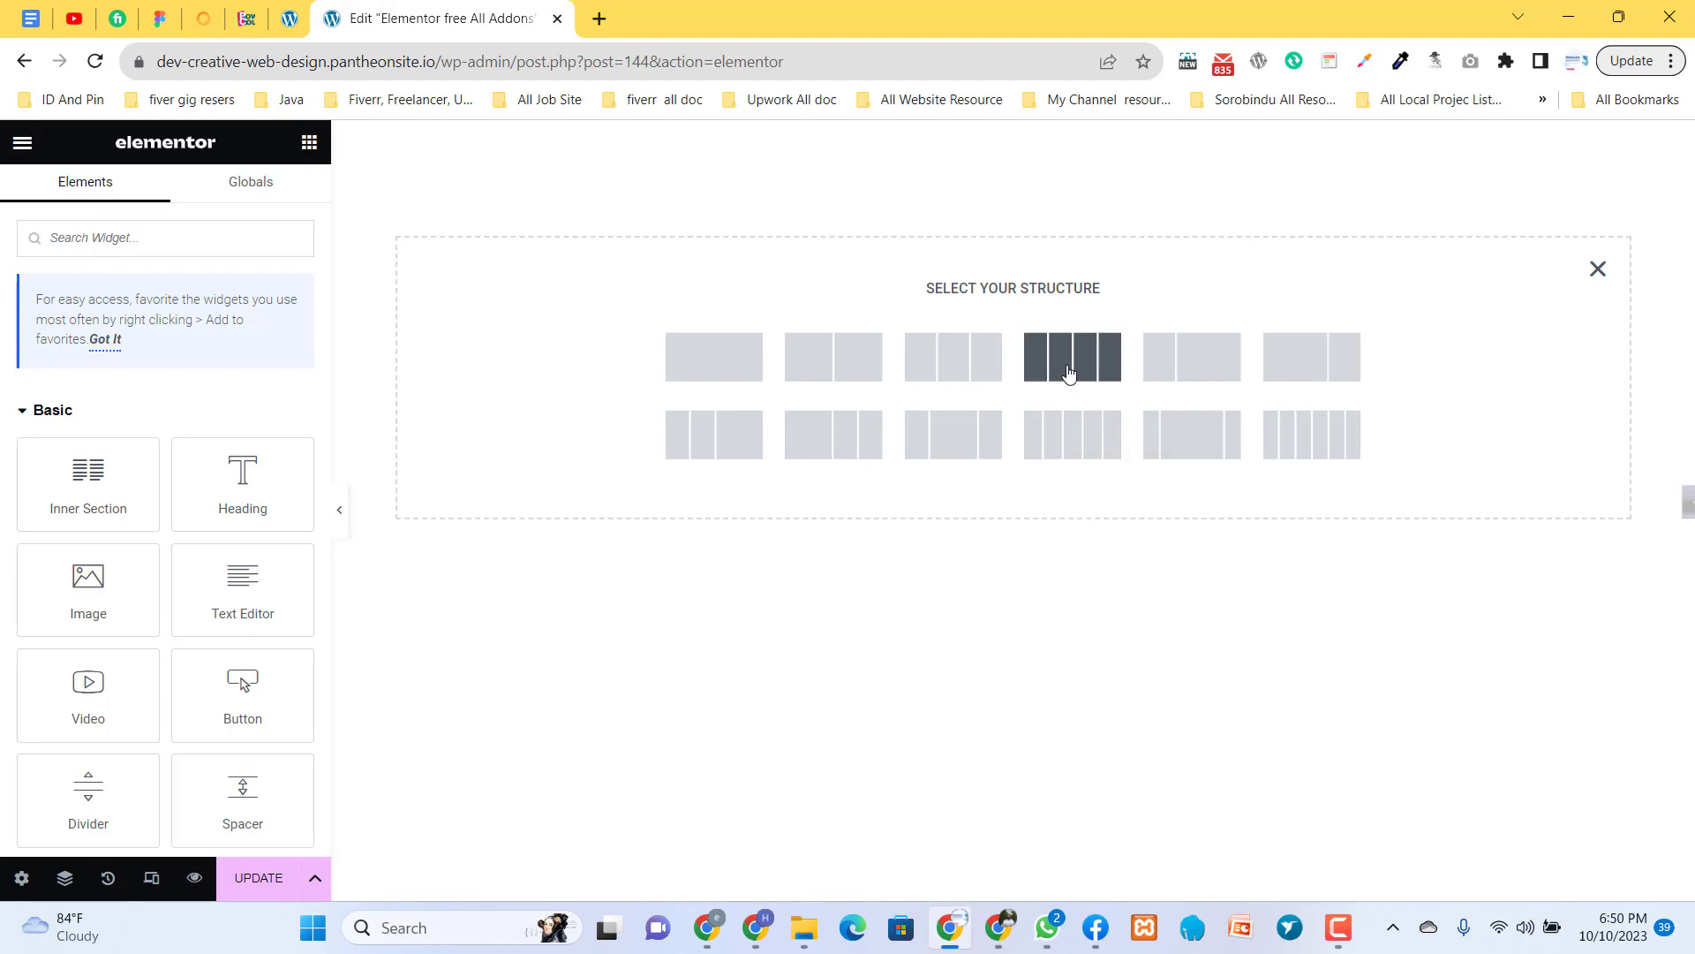
pyautogui.click(963, 370)
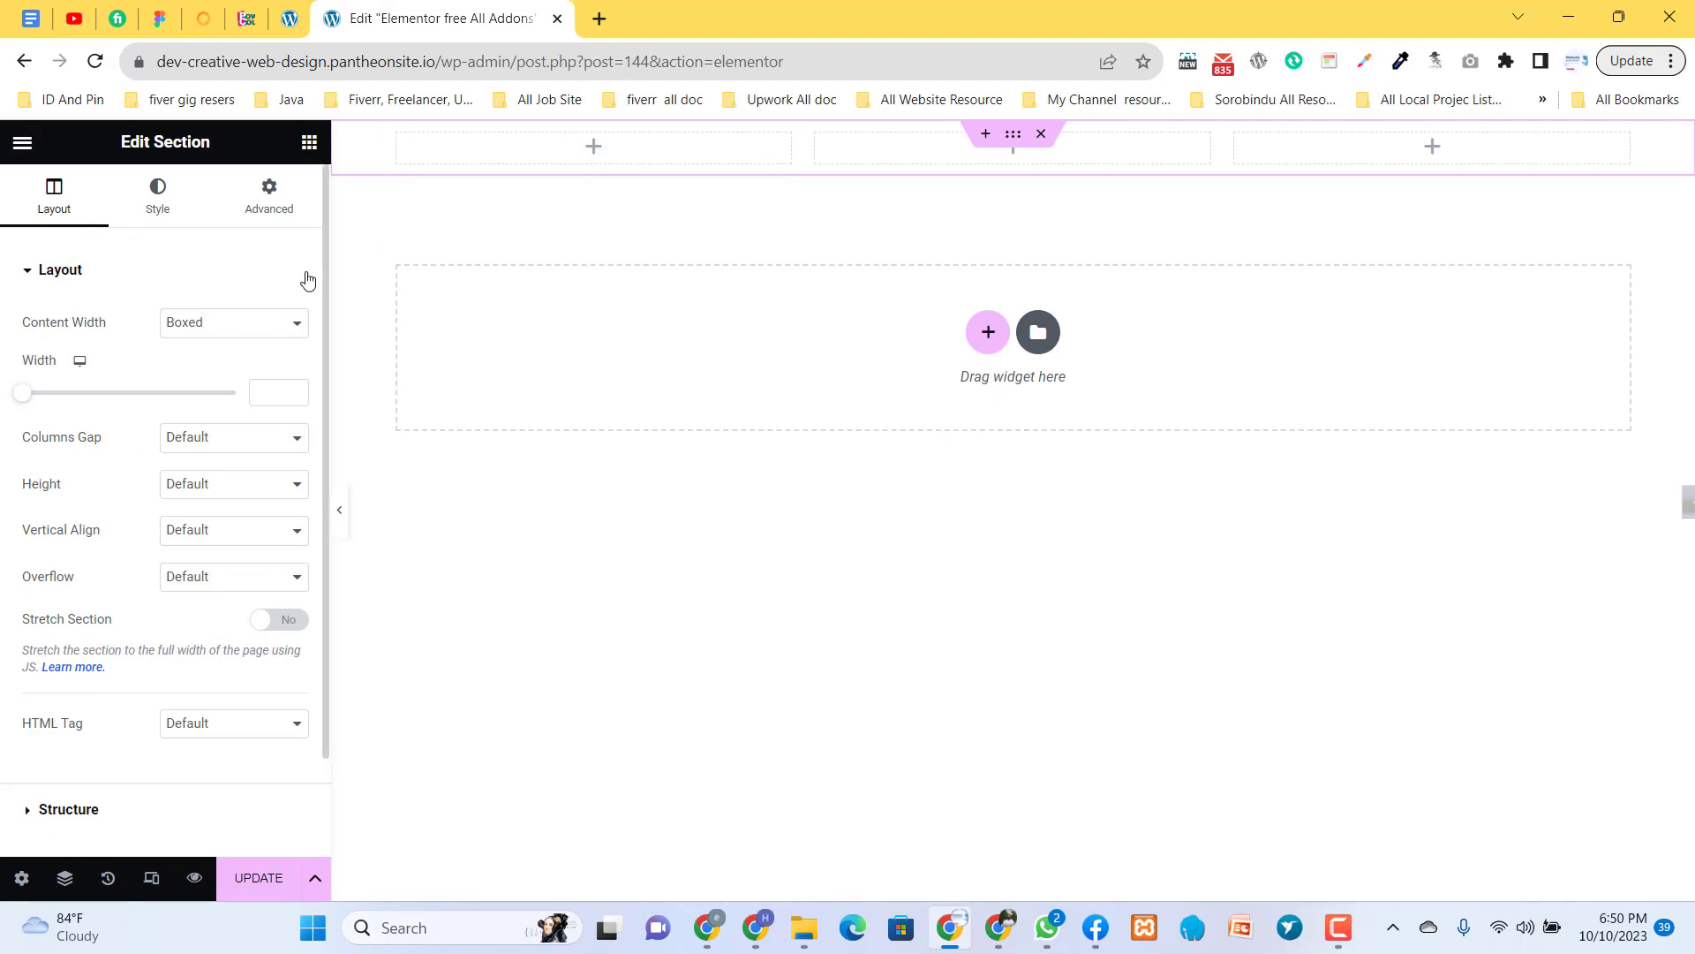
pyautogui.click(309, 142)
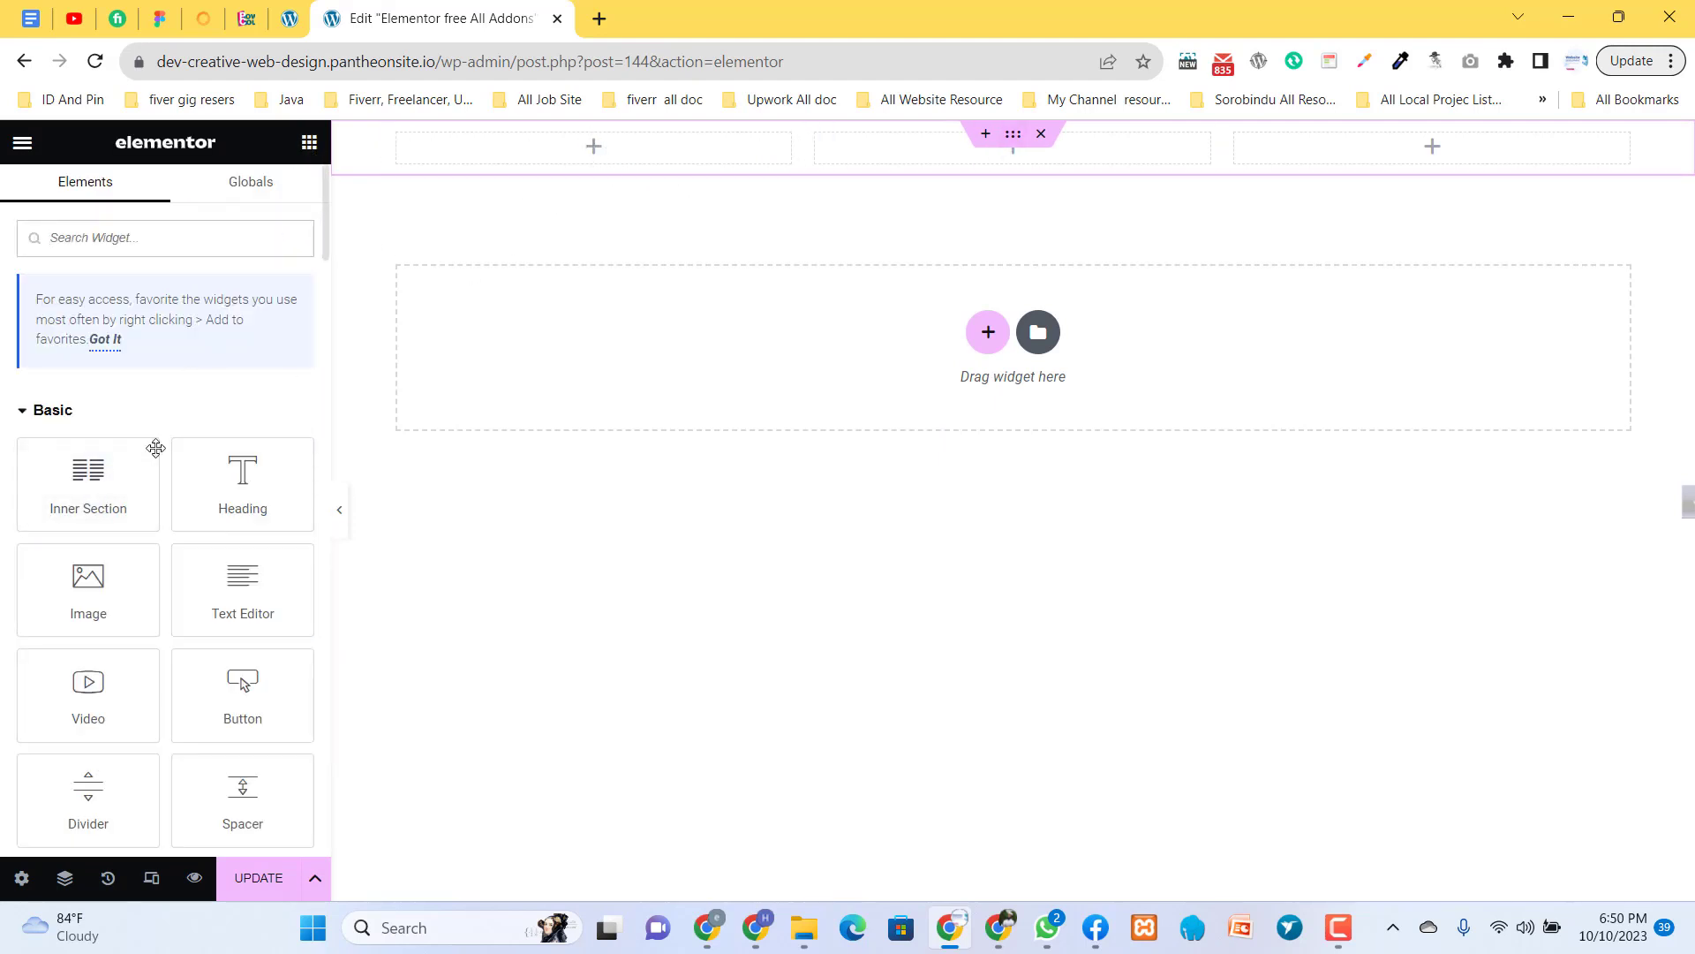
pyautogui.moveTo(88, 481); pyautogui.dragTo(596, 150)
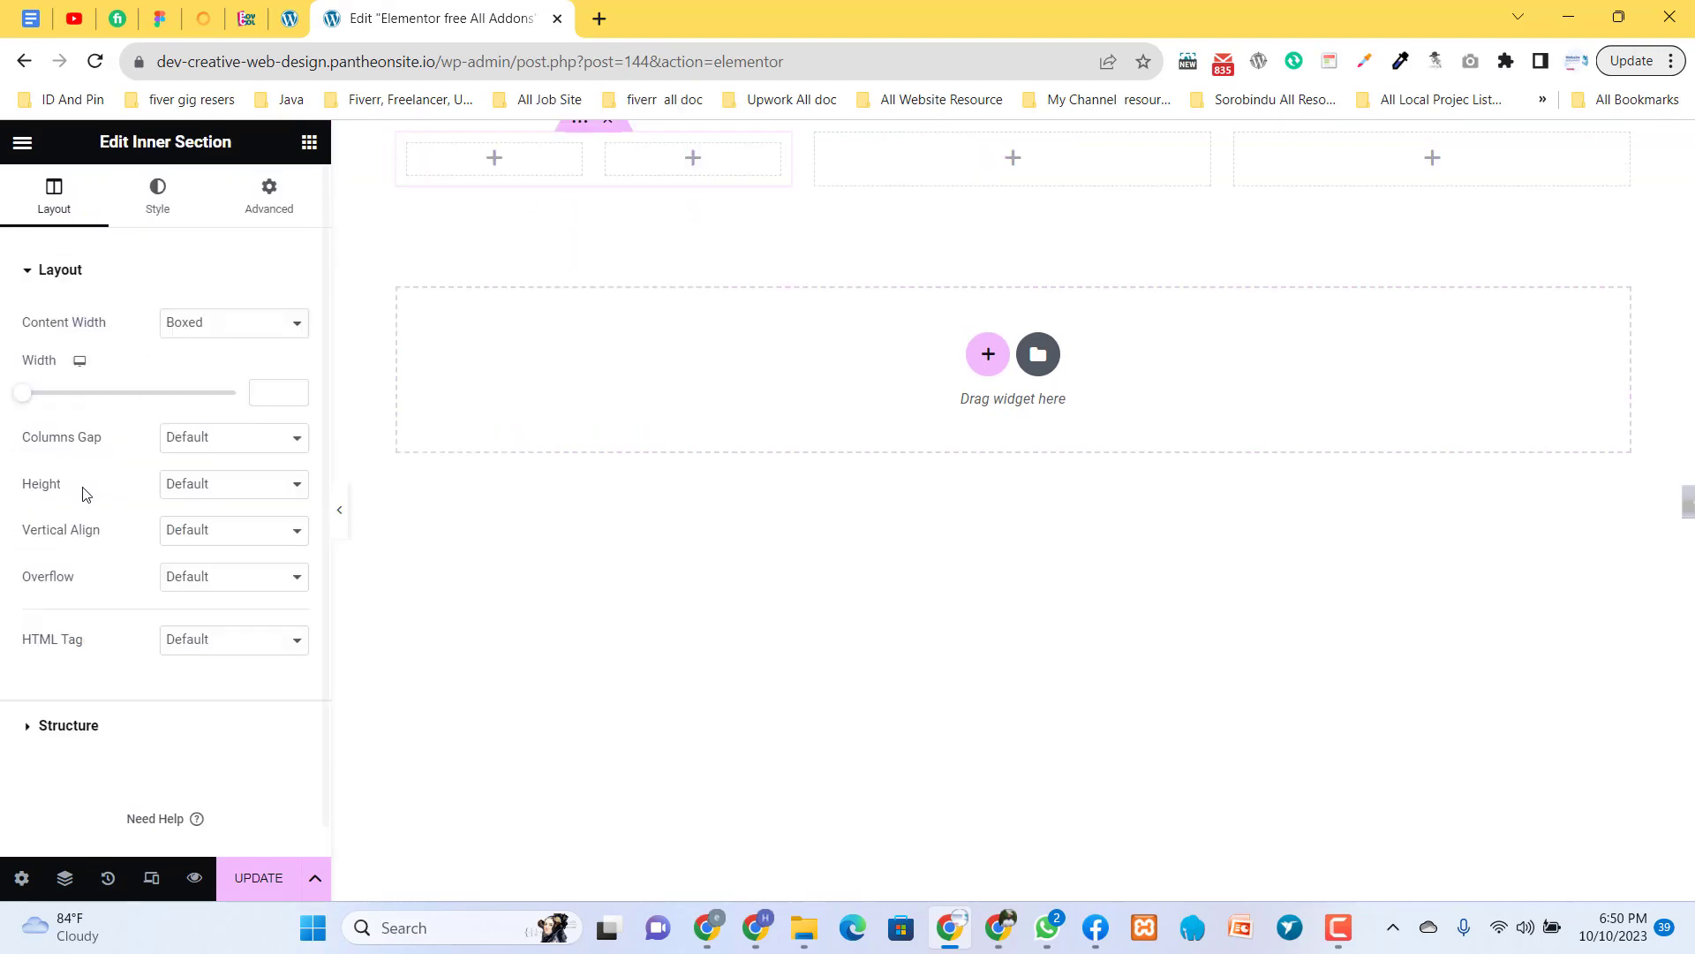
pyautogui.click(309, 141)
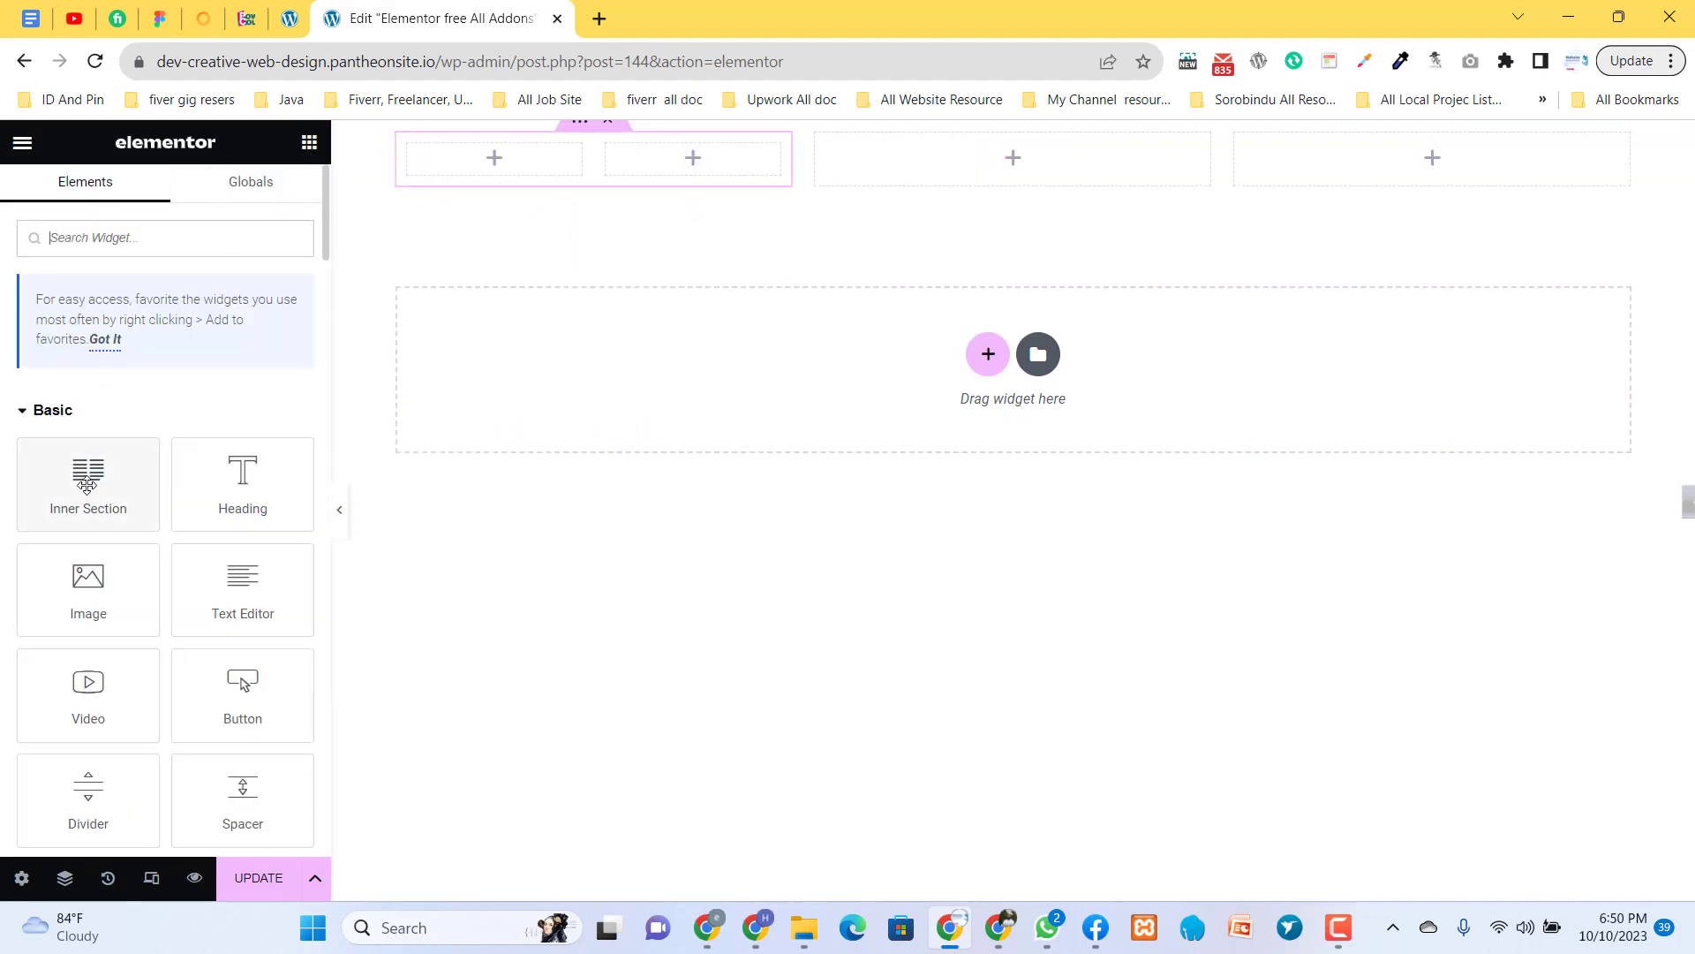
pyautogui.moveTo(89, 484); pyautogui.dragTo(531, 224)
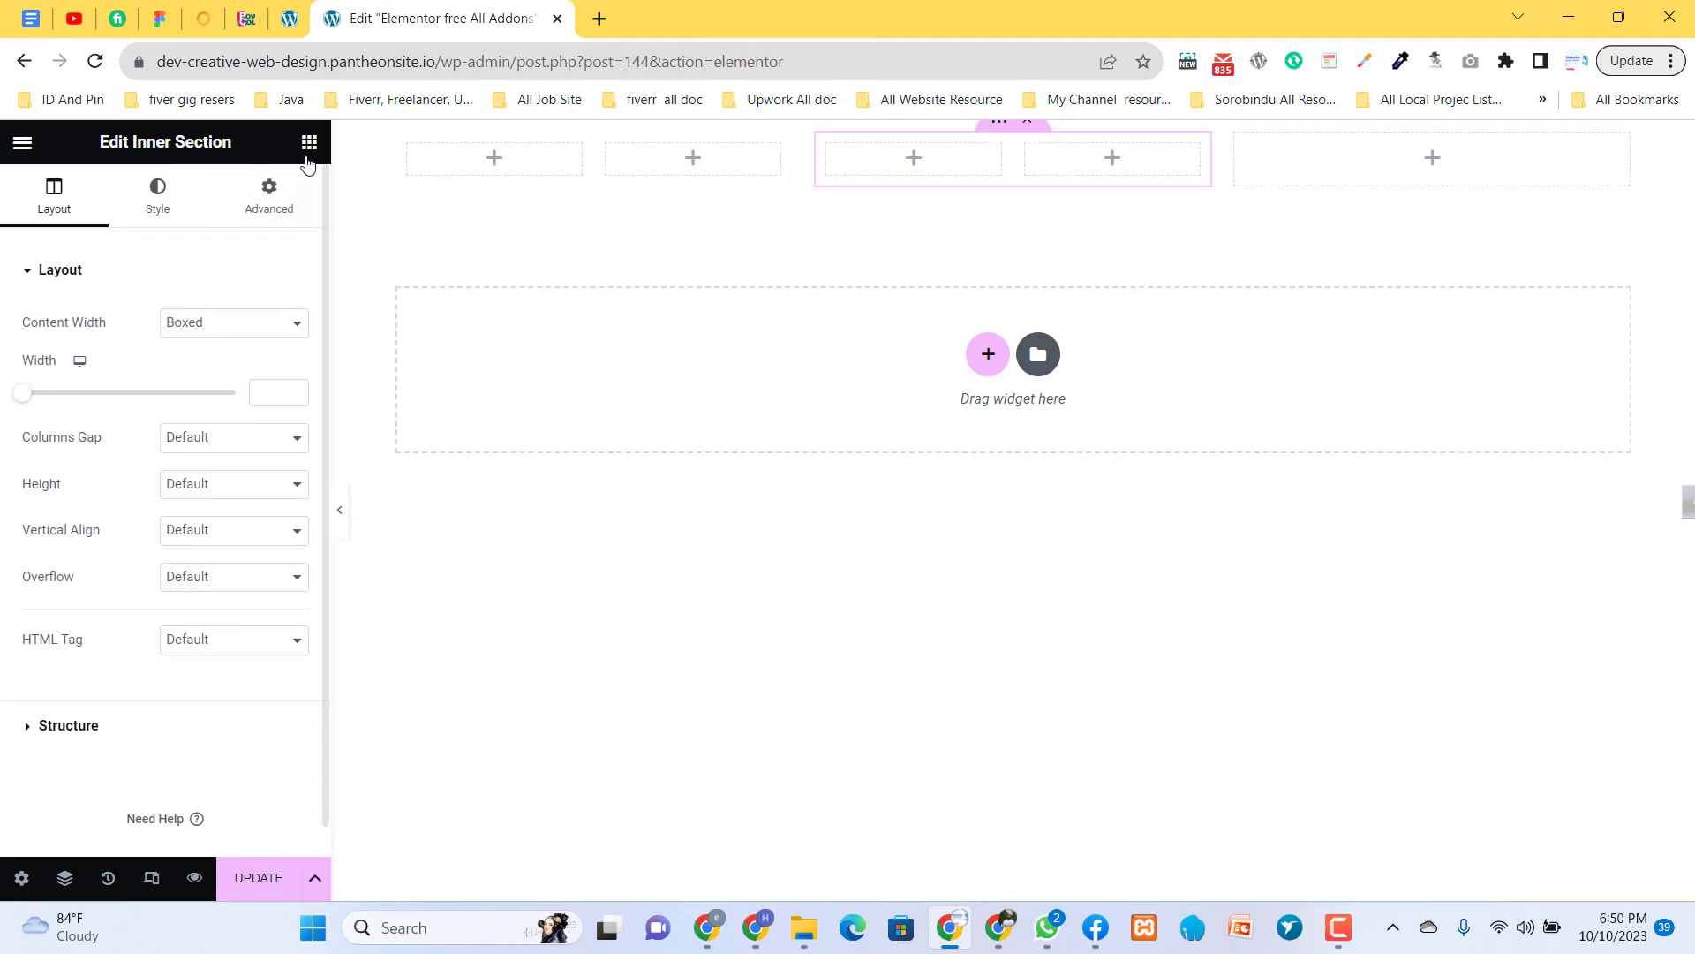
pyautogui.click(309, 142)
pyautogui.moveTo(114, 481); pyautogui.dragTo(1464, 156)
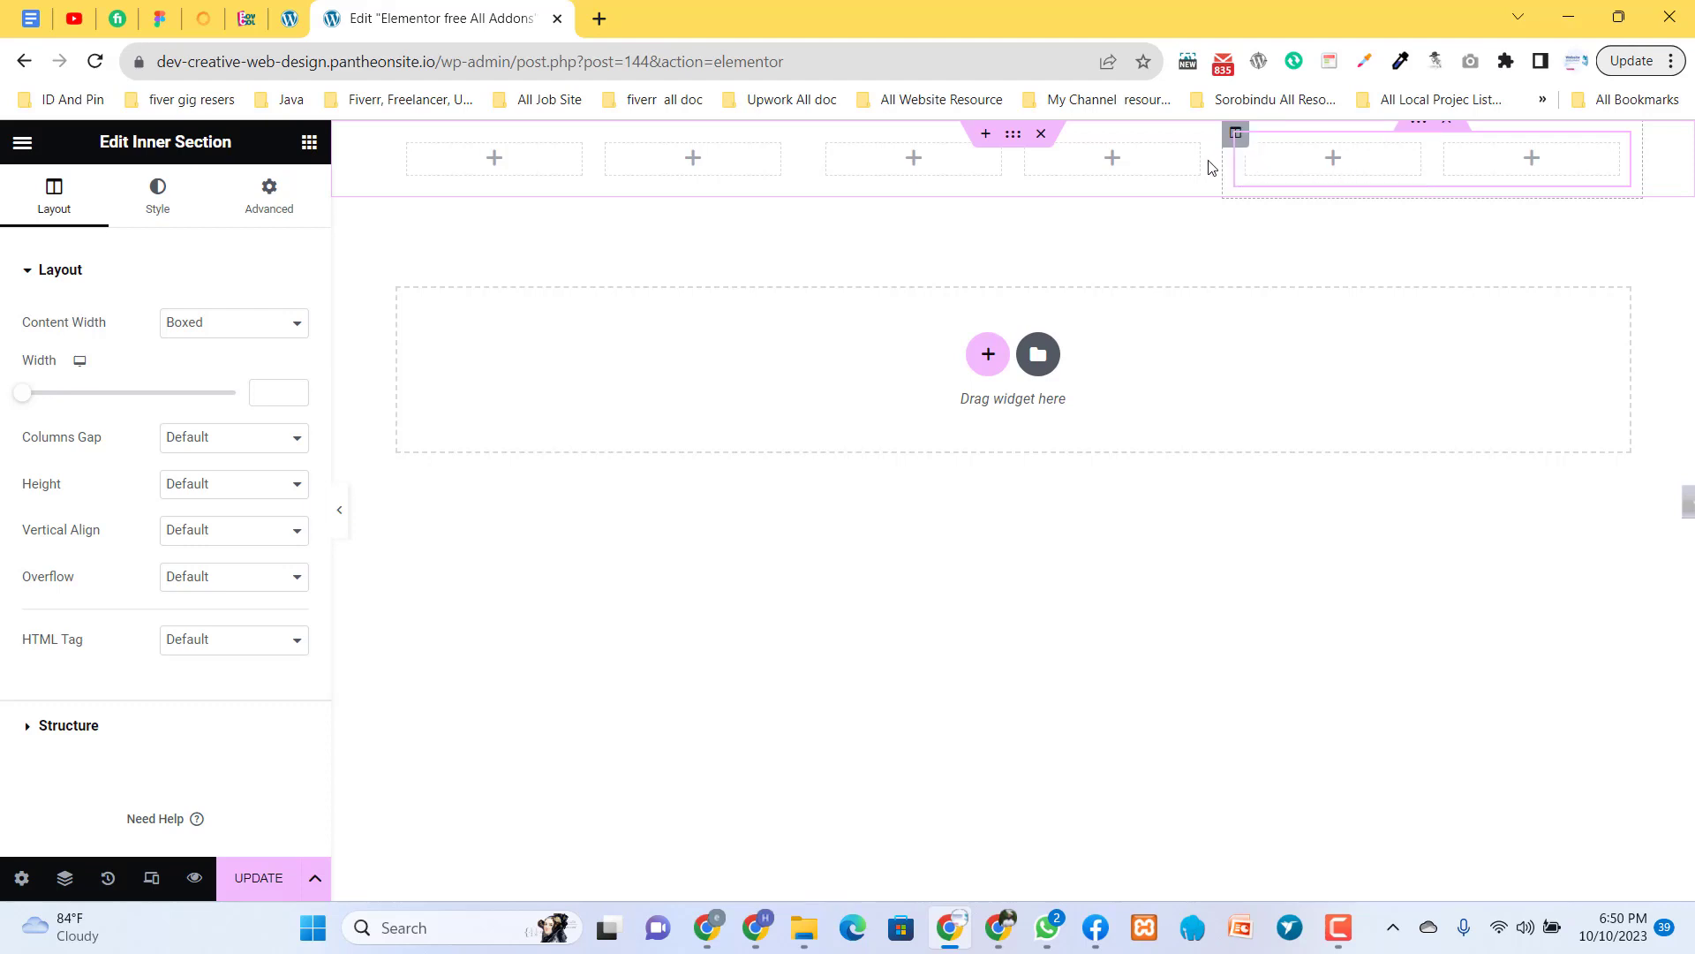
pyautogui.click(1041, 135)
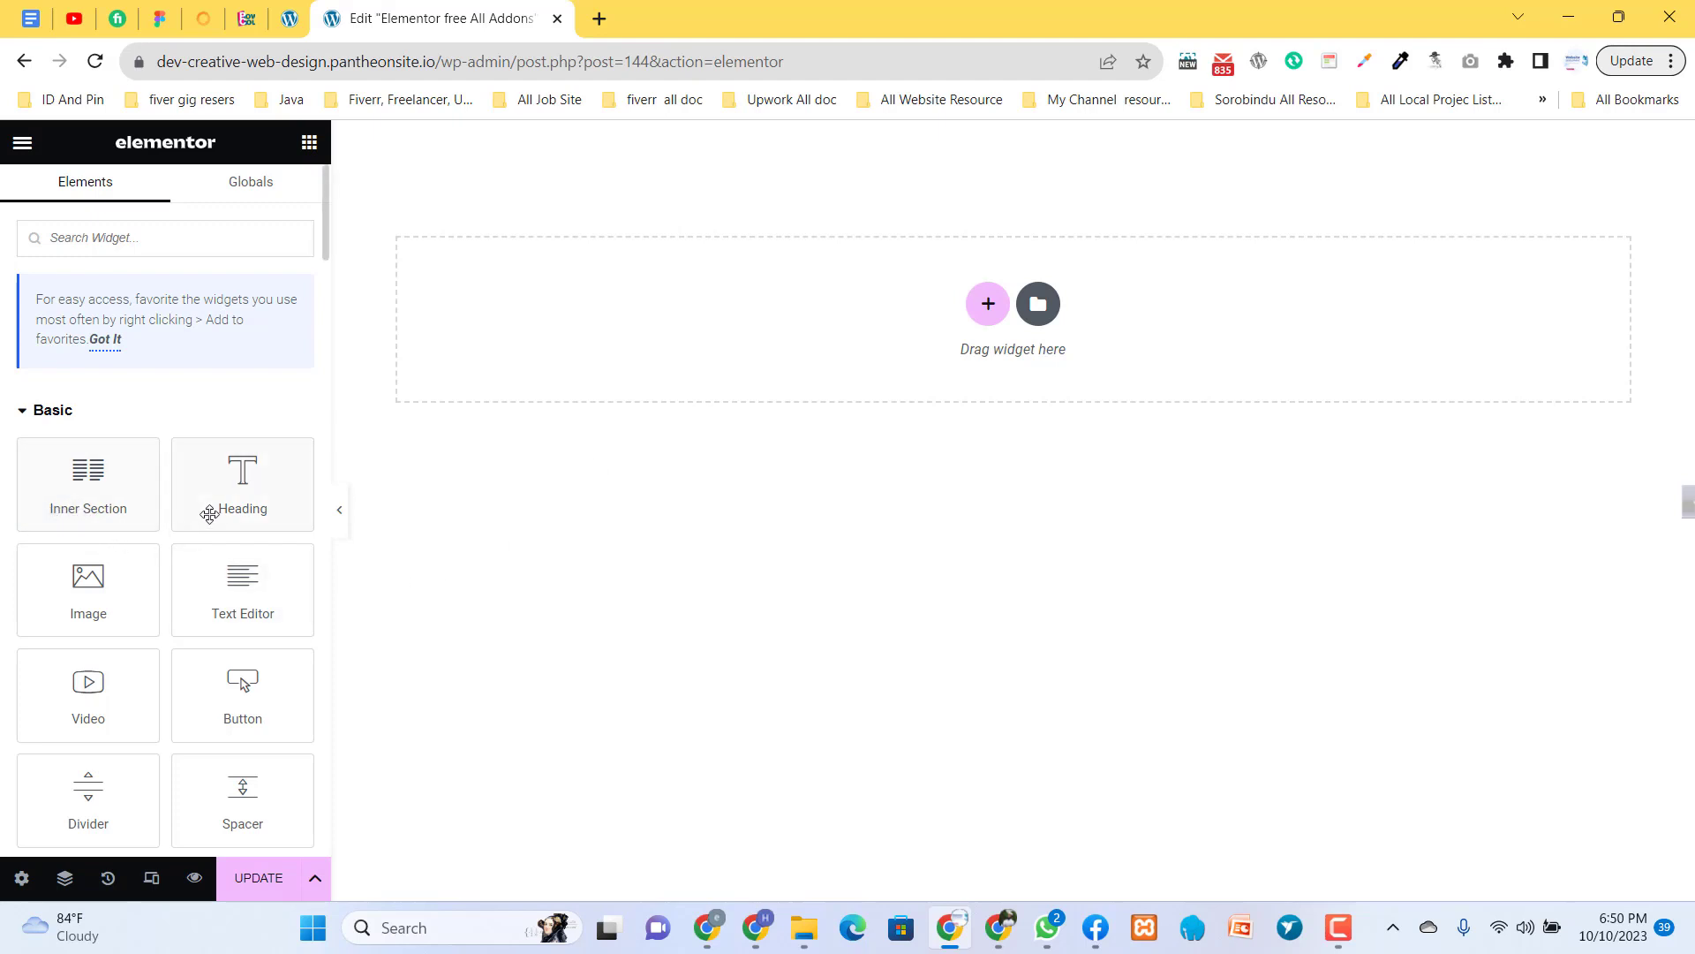
# - Add a new one-column section and set its height to Min Height
pyautogui.click(985, 303)
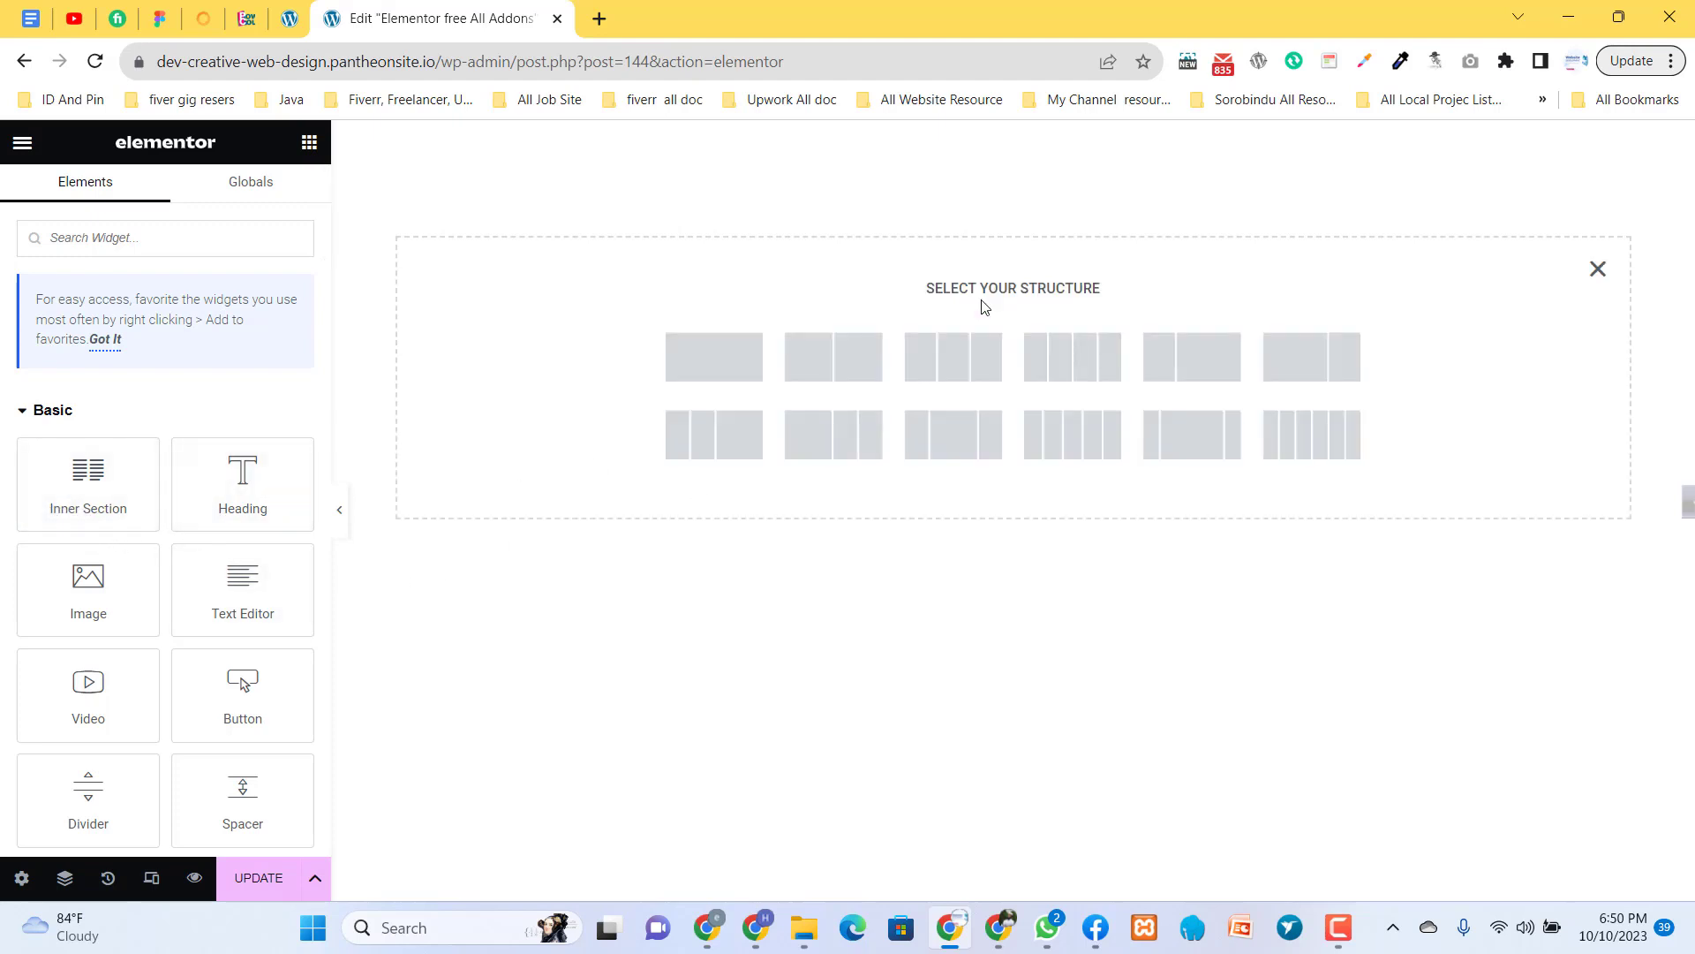
pyautogui.click(724, 369)
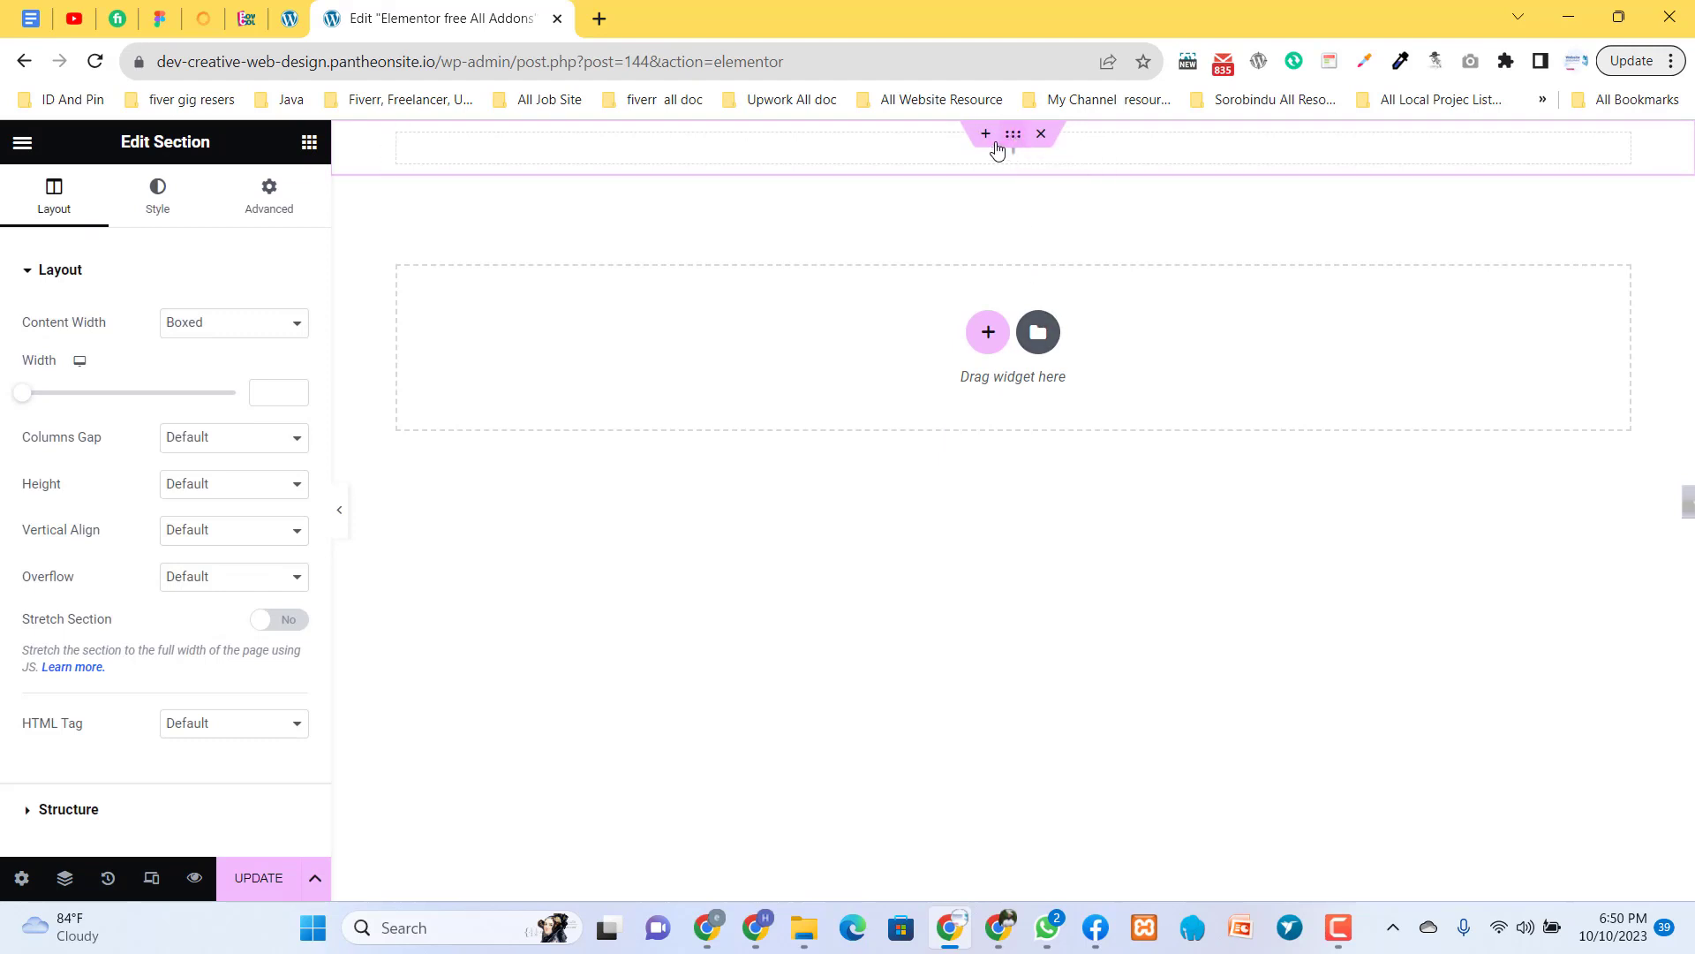
pyautogui.click(221, 485)
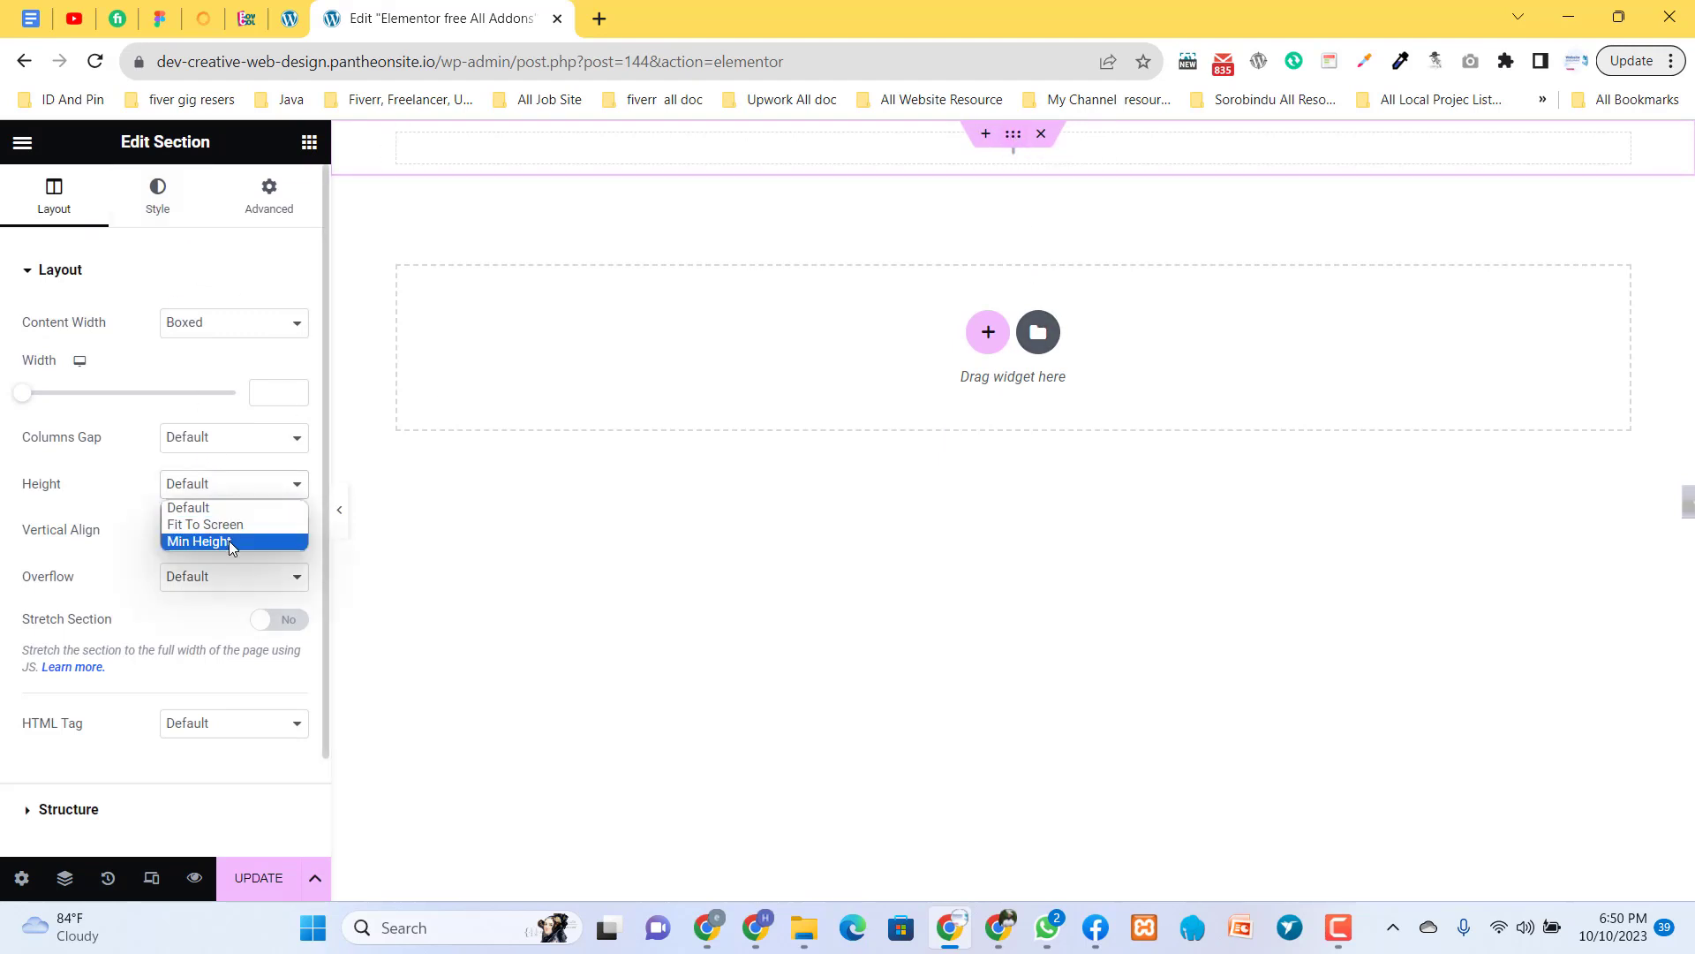
pyautogui.click(230, 541)
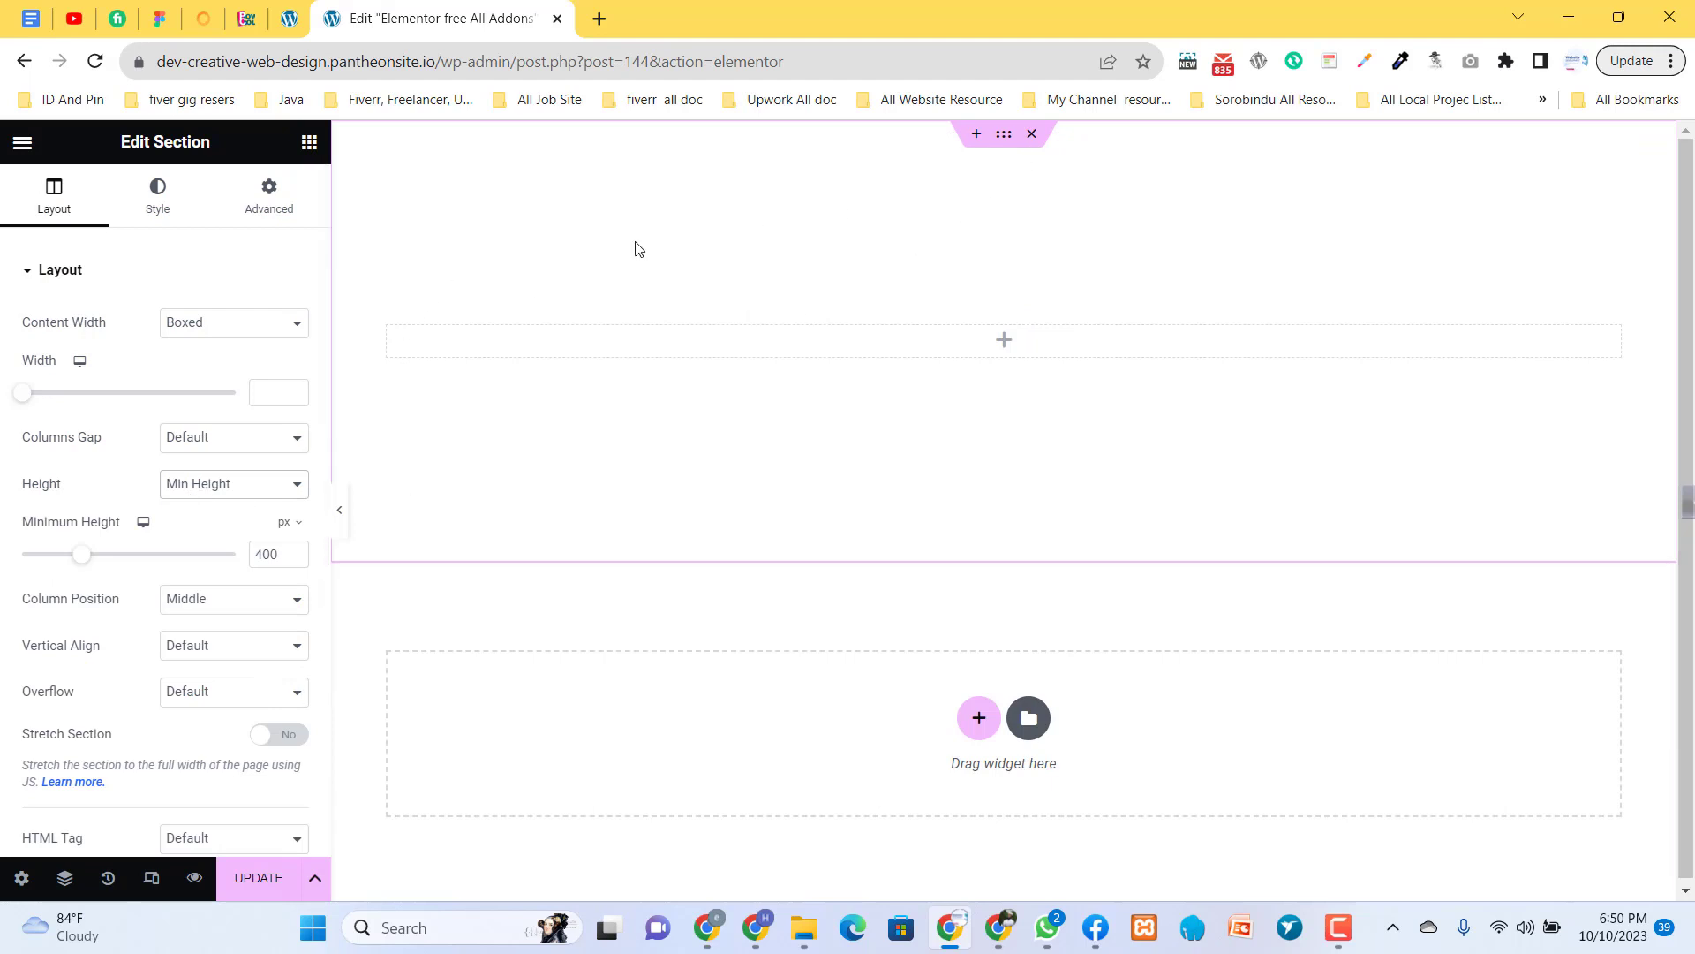
# - Give the section a gradient background and set its first color to dark green
pyautogui.click(165, 205)
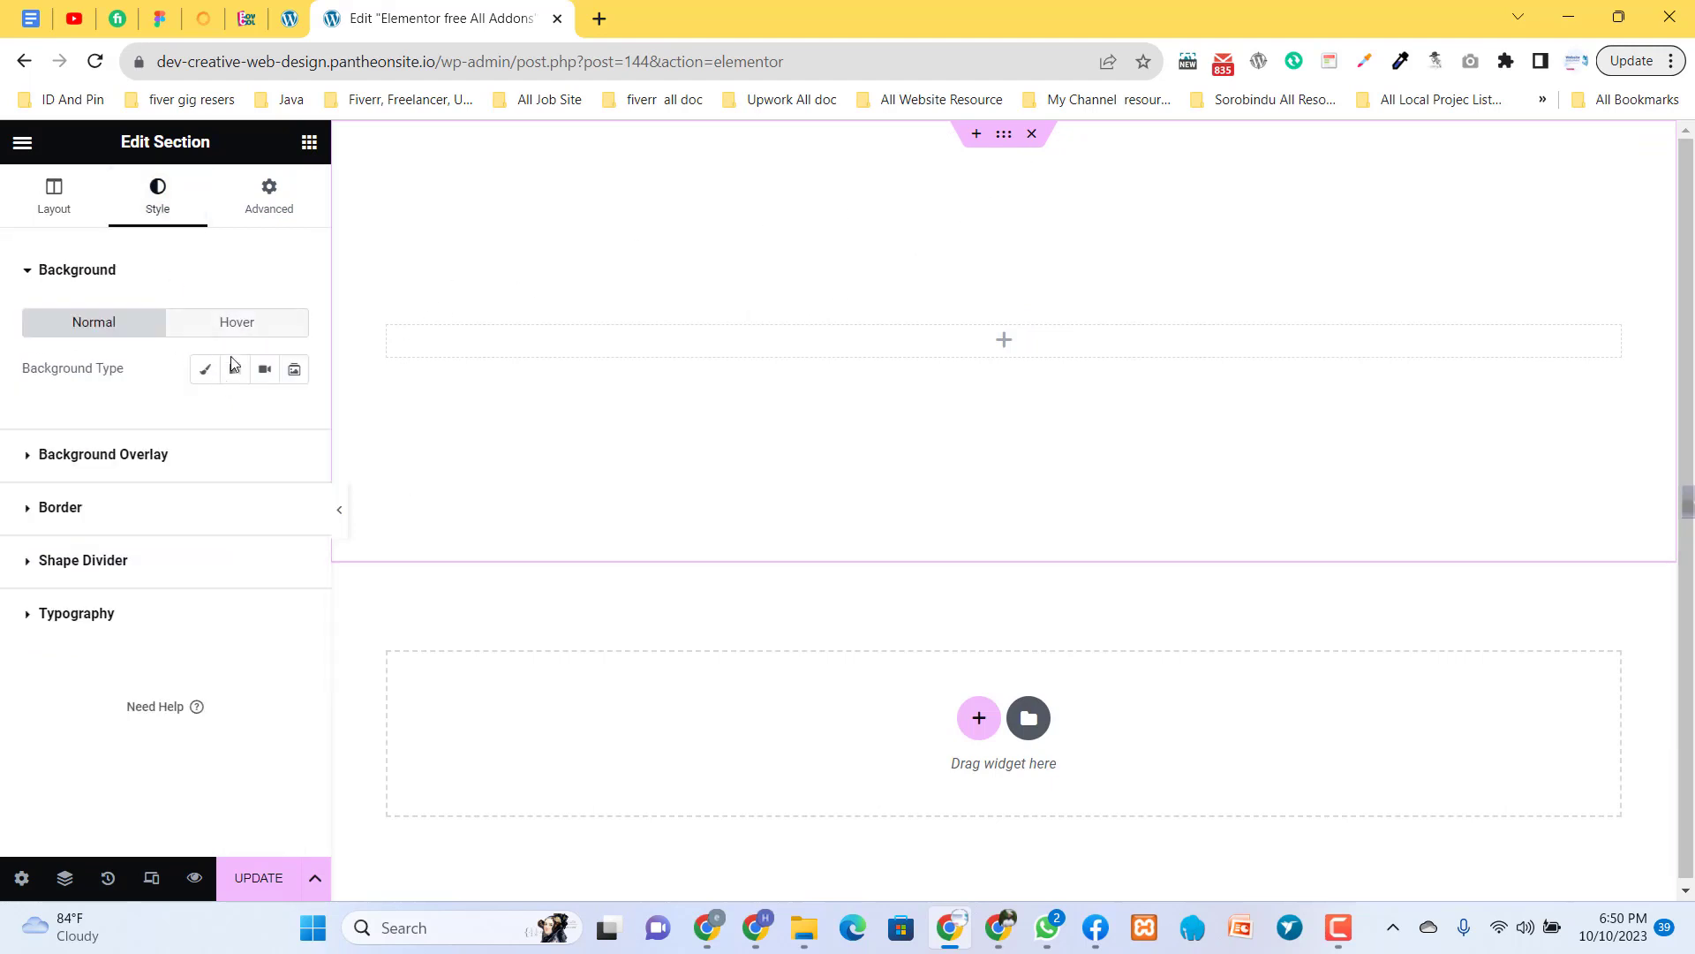
pyautogui.click(235, 369)
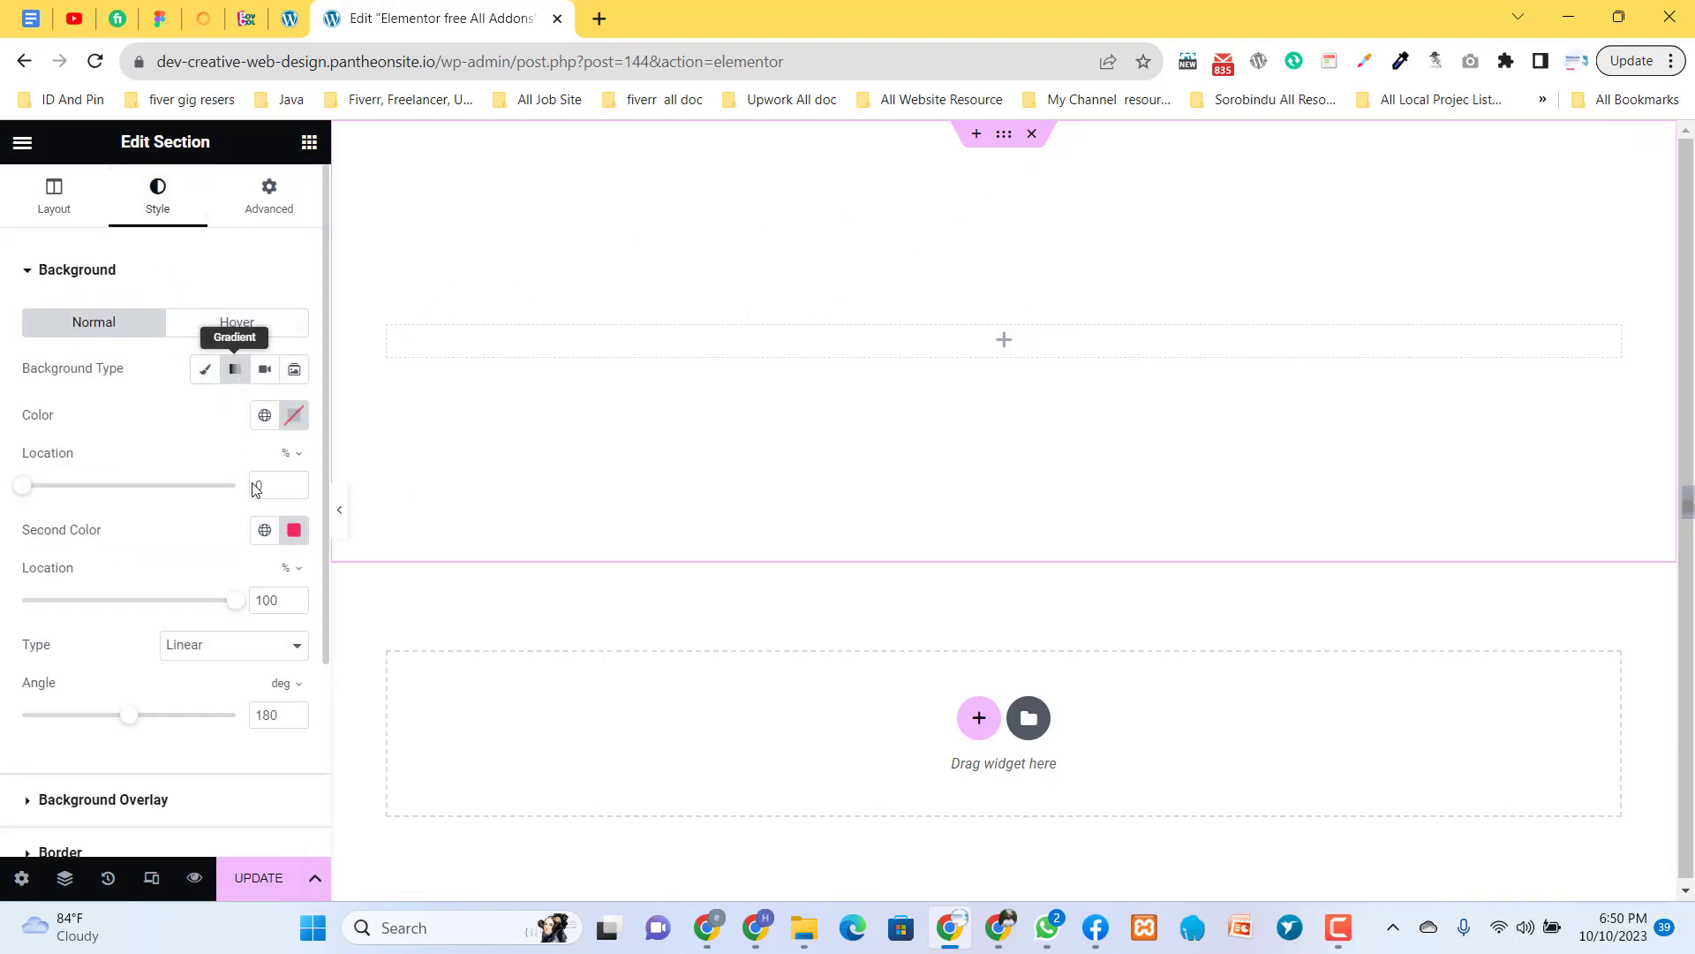
pyautogui.click(294, 415)
pyautogui.moveTo(304, 685)
pyautogui.mouseDown()
pyautogui.moveTo(283, 685)
pyautogui.moveTo(331, 687)
pyautogui.moveTo(278, 686)
pyautogui.mouseUp()
pyautogui.moveTo(392, 592); pyautogui.dragTo(398, 609)
pyautogui.click(229, 421)
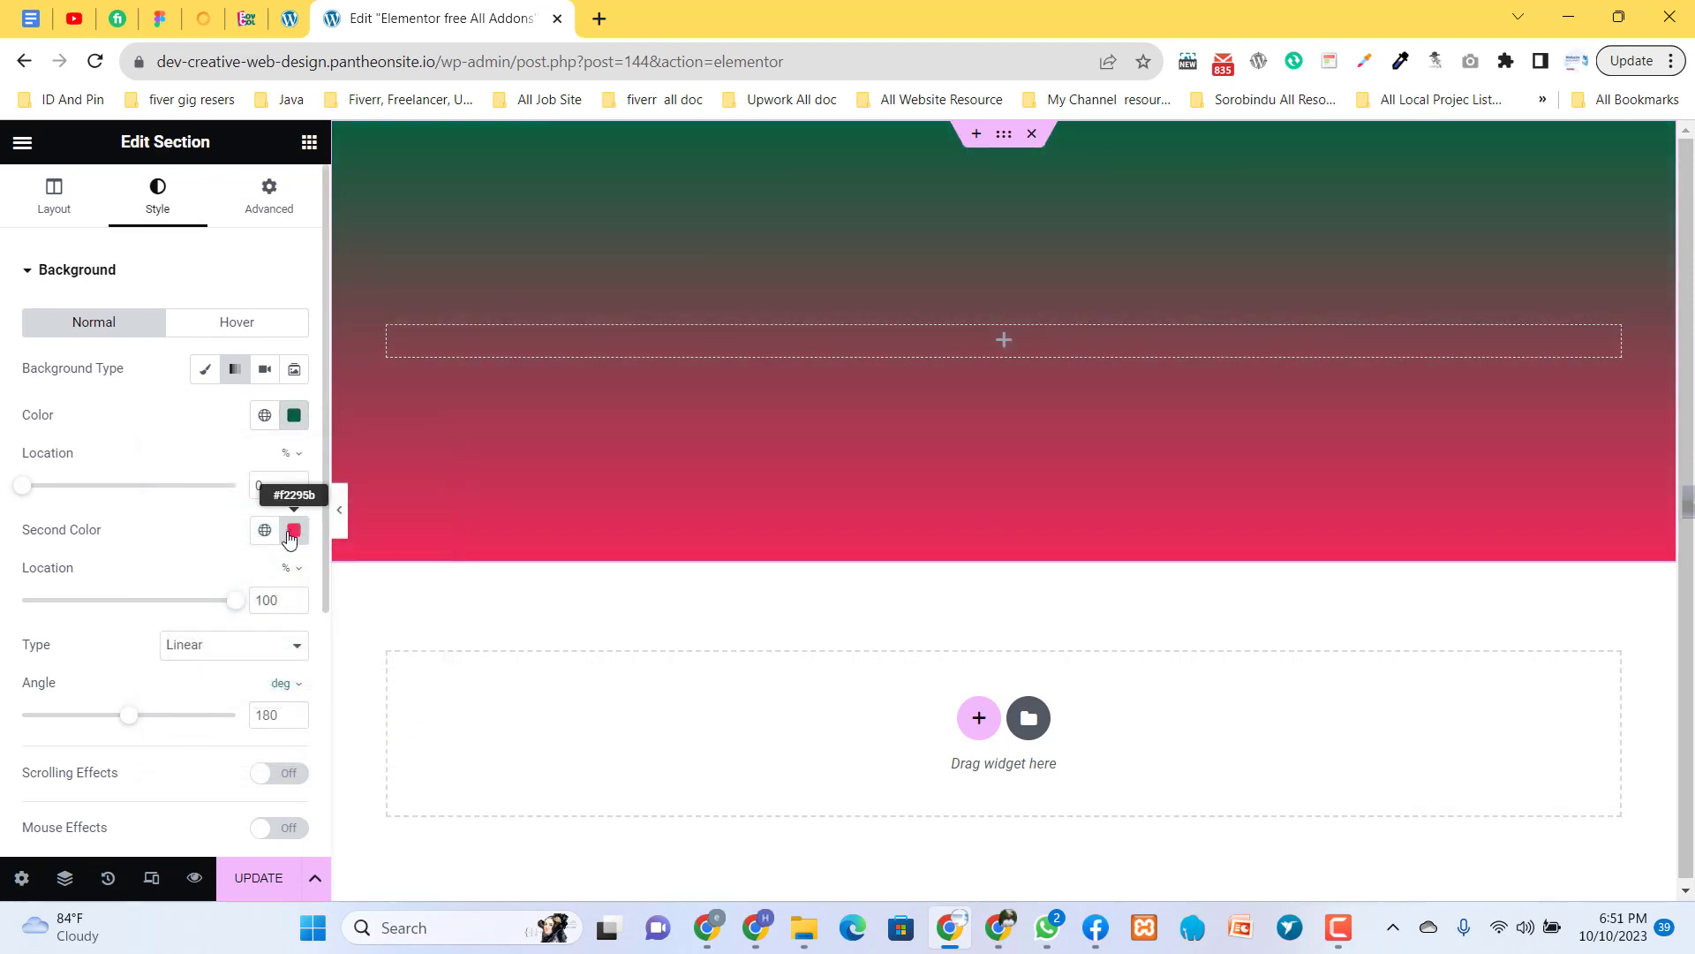
# - Set the gradient's second color to dark maroon and its angle to 79 degrees
pyautogui.click(294, 530)
pyautogui.moveTo(333, 703); pyautogui.dragTo(255, 733)
pyautogui.click(112, 620)
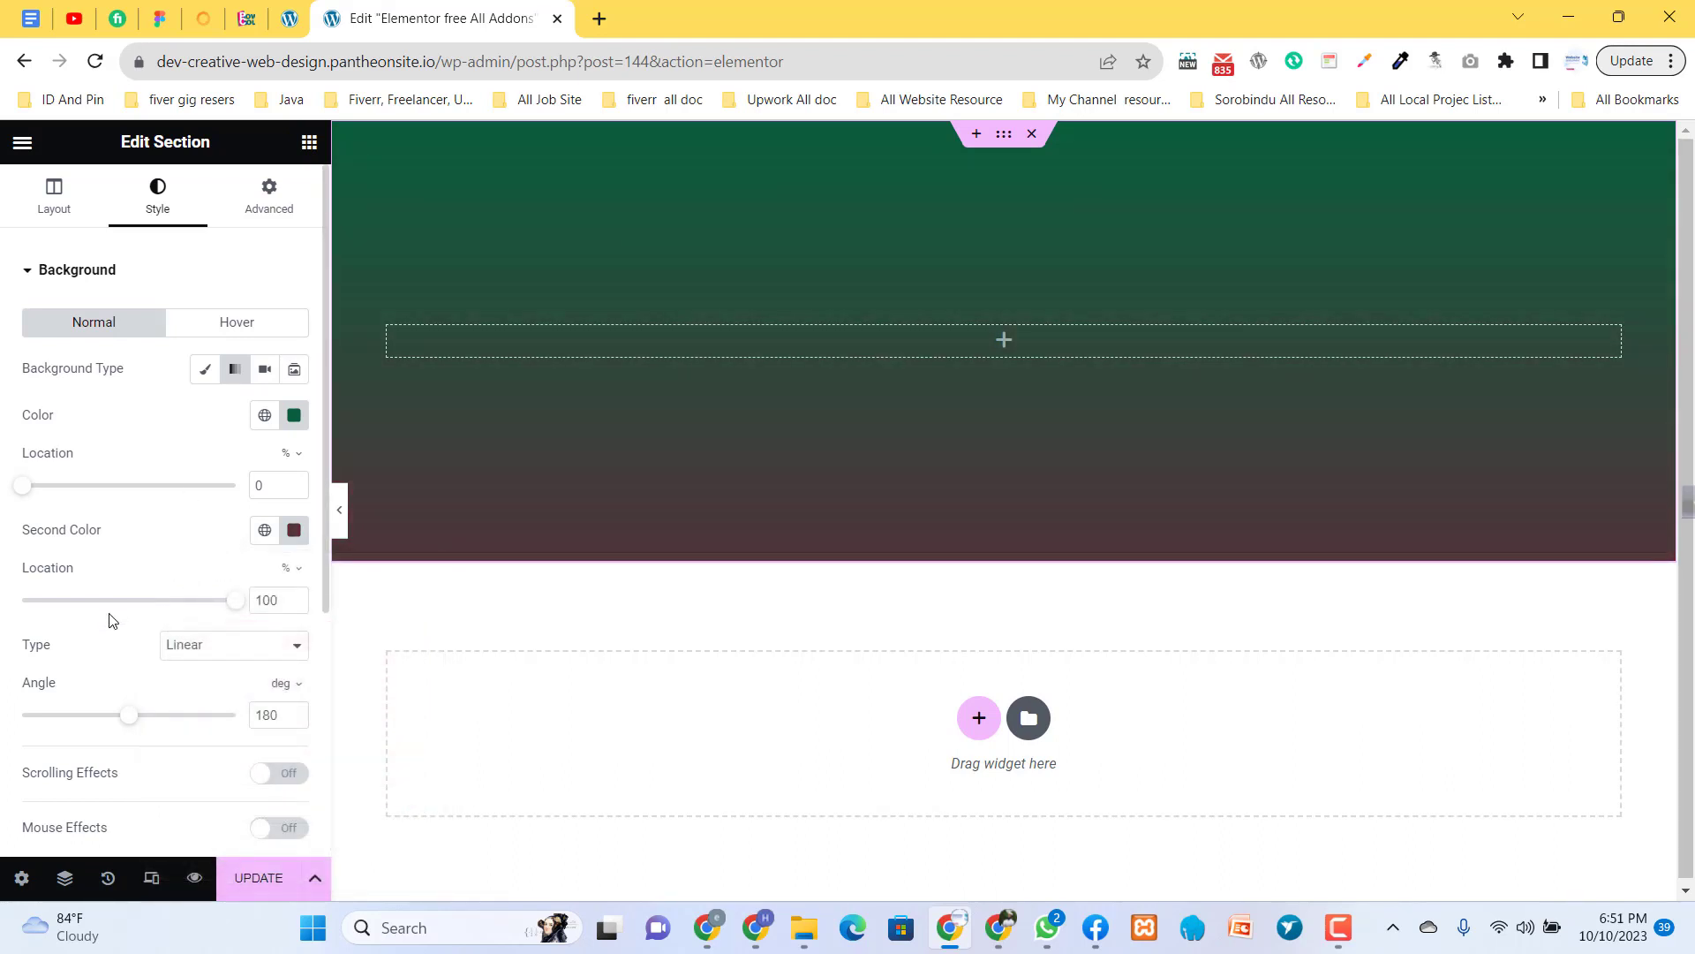
pyautogui.moveTo(128, 724); pyautogui.dragTo(61, 725)
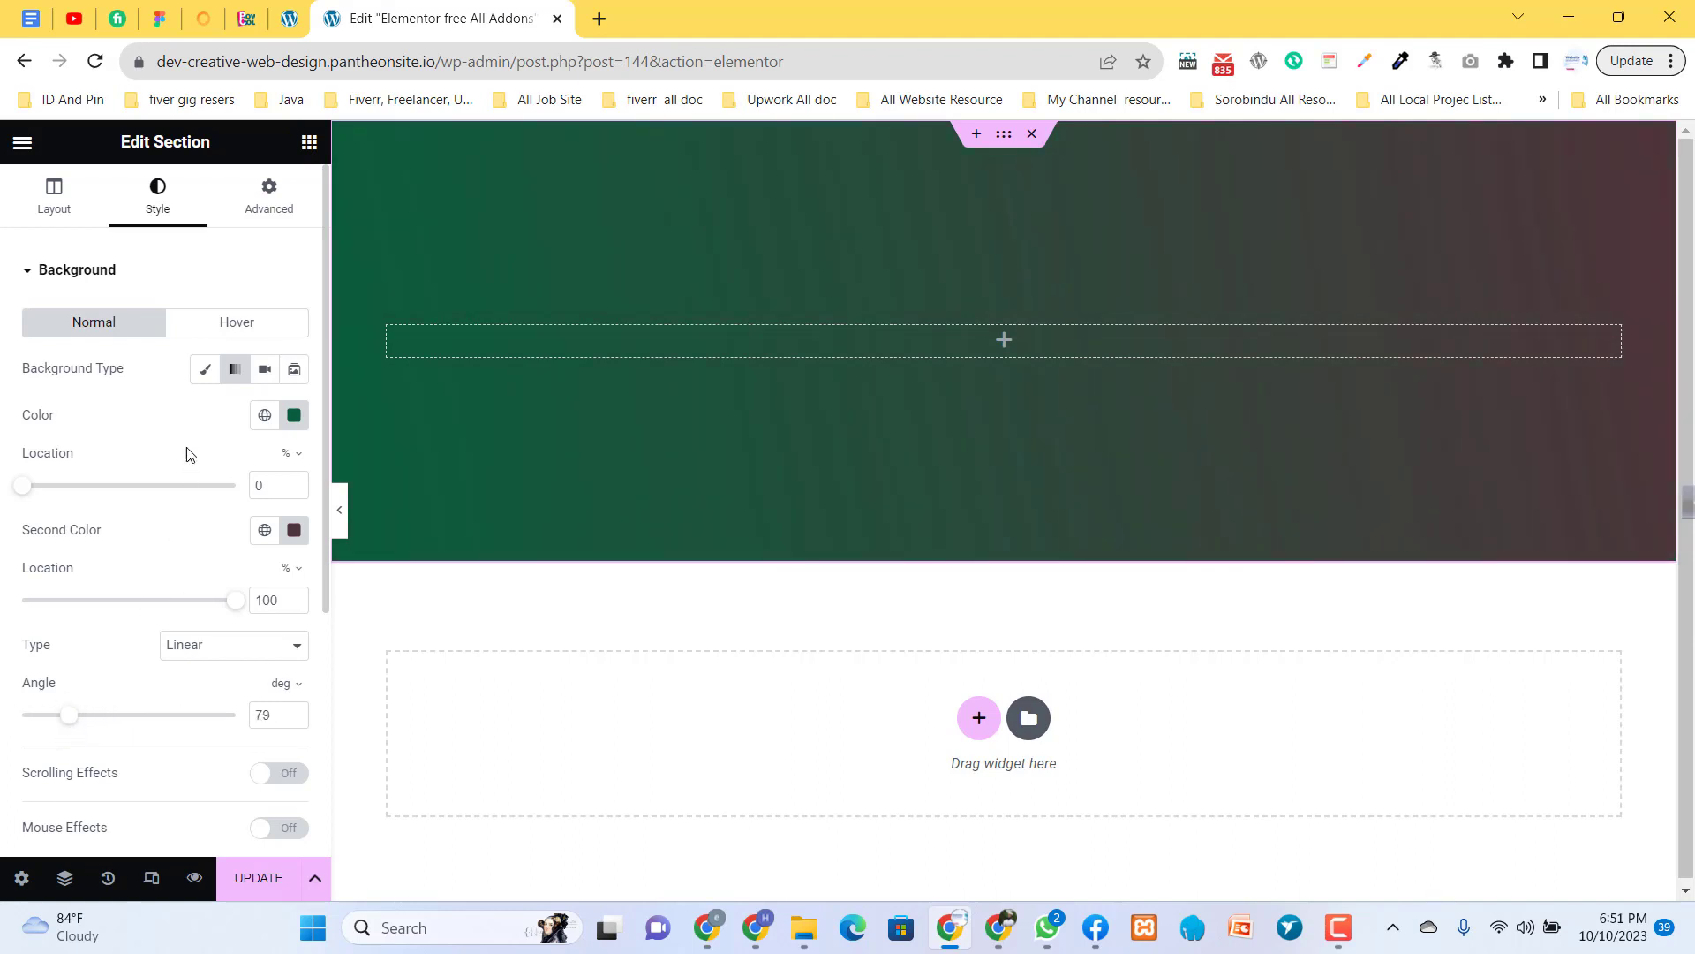
# - Place an Inner Section in the gradient section and add a Heading widget to its left column
pyautogui.click(317, 150)
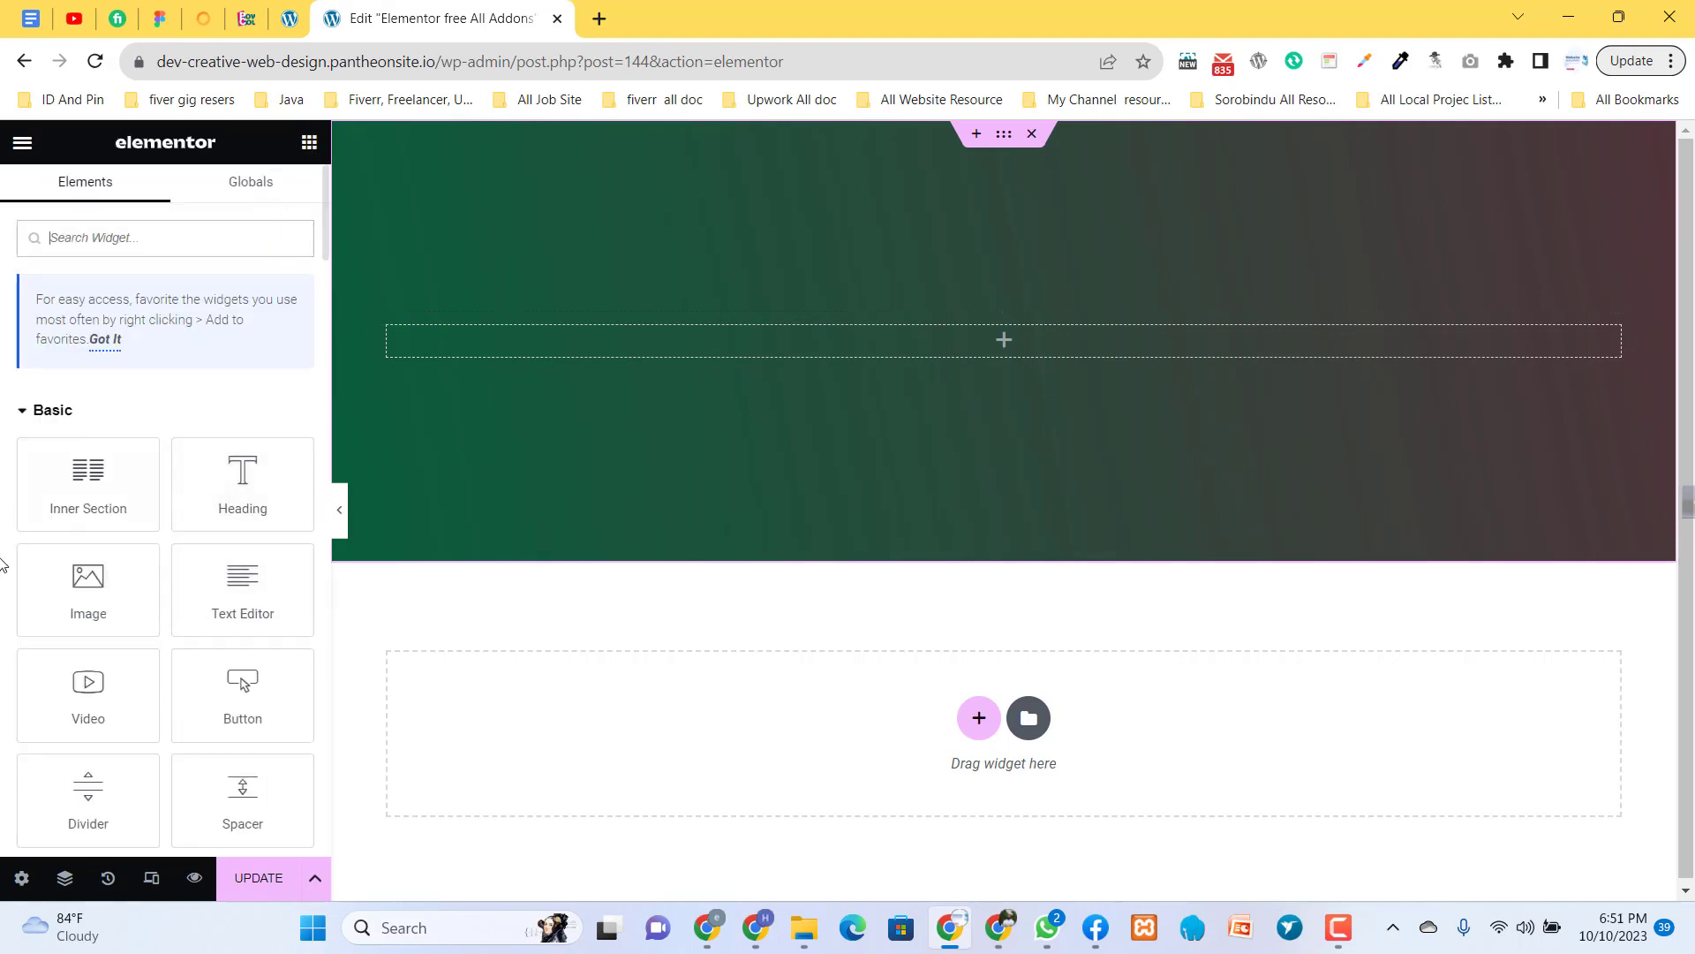
pyautogui.moveTo(144, 496); pyautogui.dragTo(810, 347)
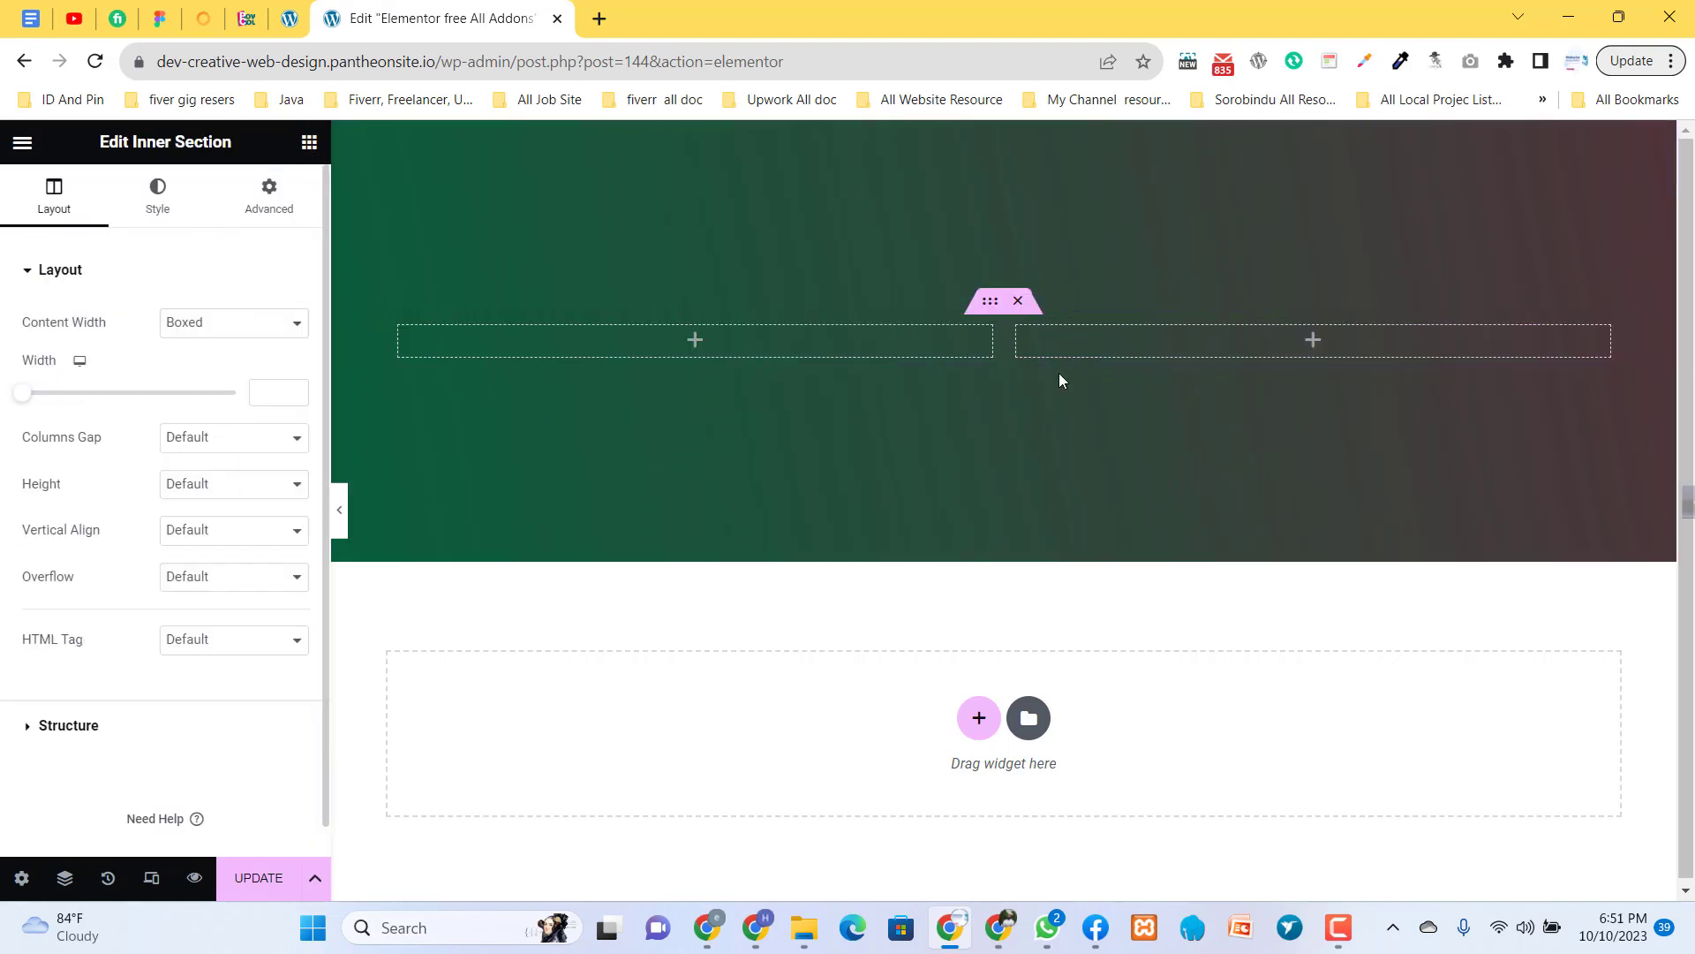
pyautogui.click(696, 340)
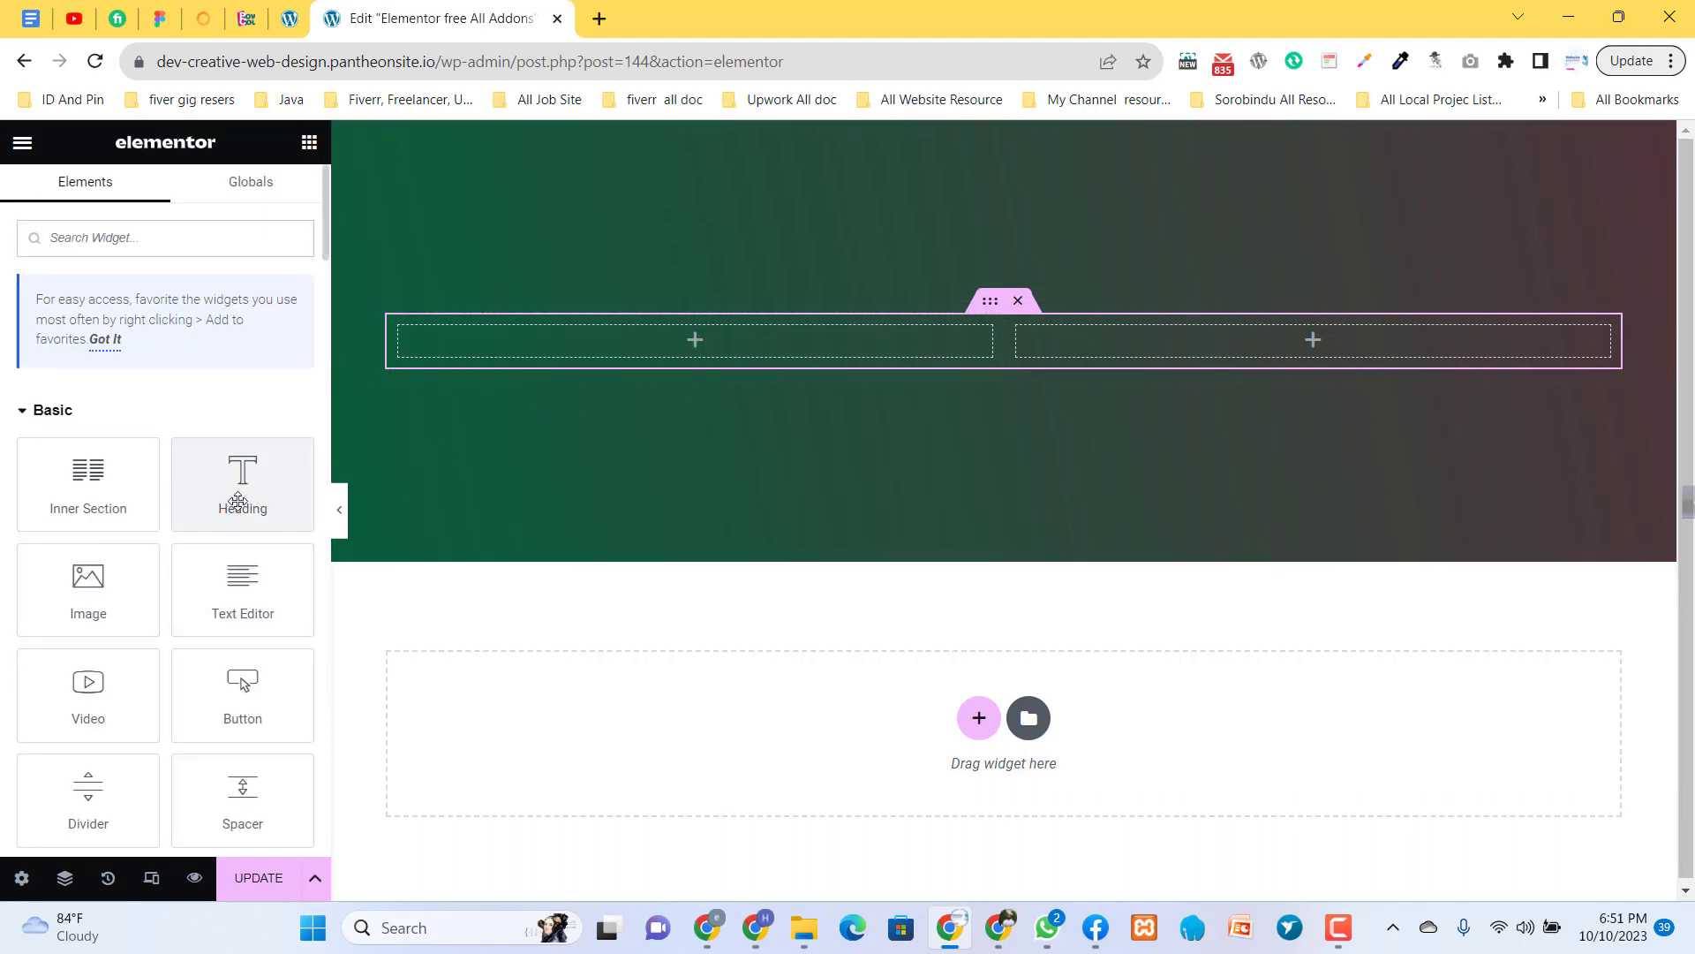
pyautogui.moveTo(239, 500); pyautogui.dragTo(703, 346)
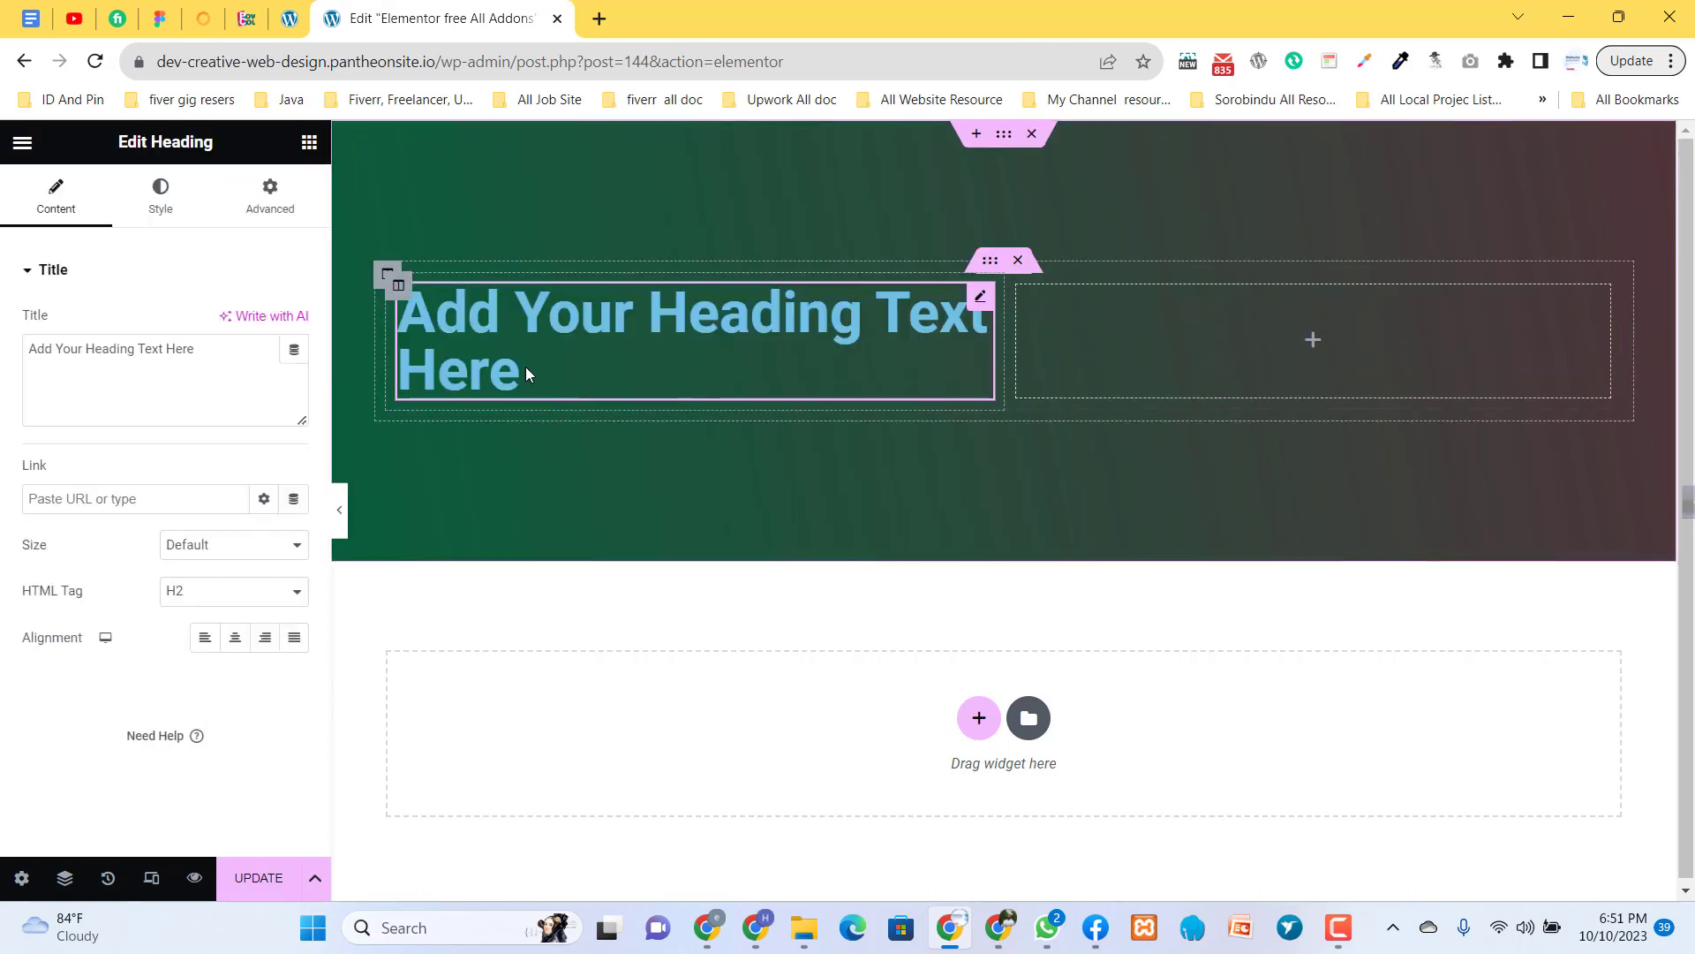
# - Replace the heading's placeholder title with "Elementor Addons"
pyautogui.moveTo(200, 349); pyautogui.dragTo(1, 350)
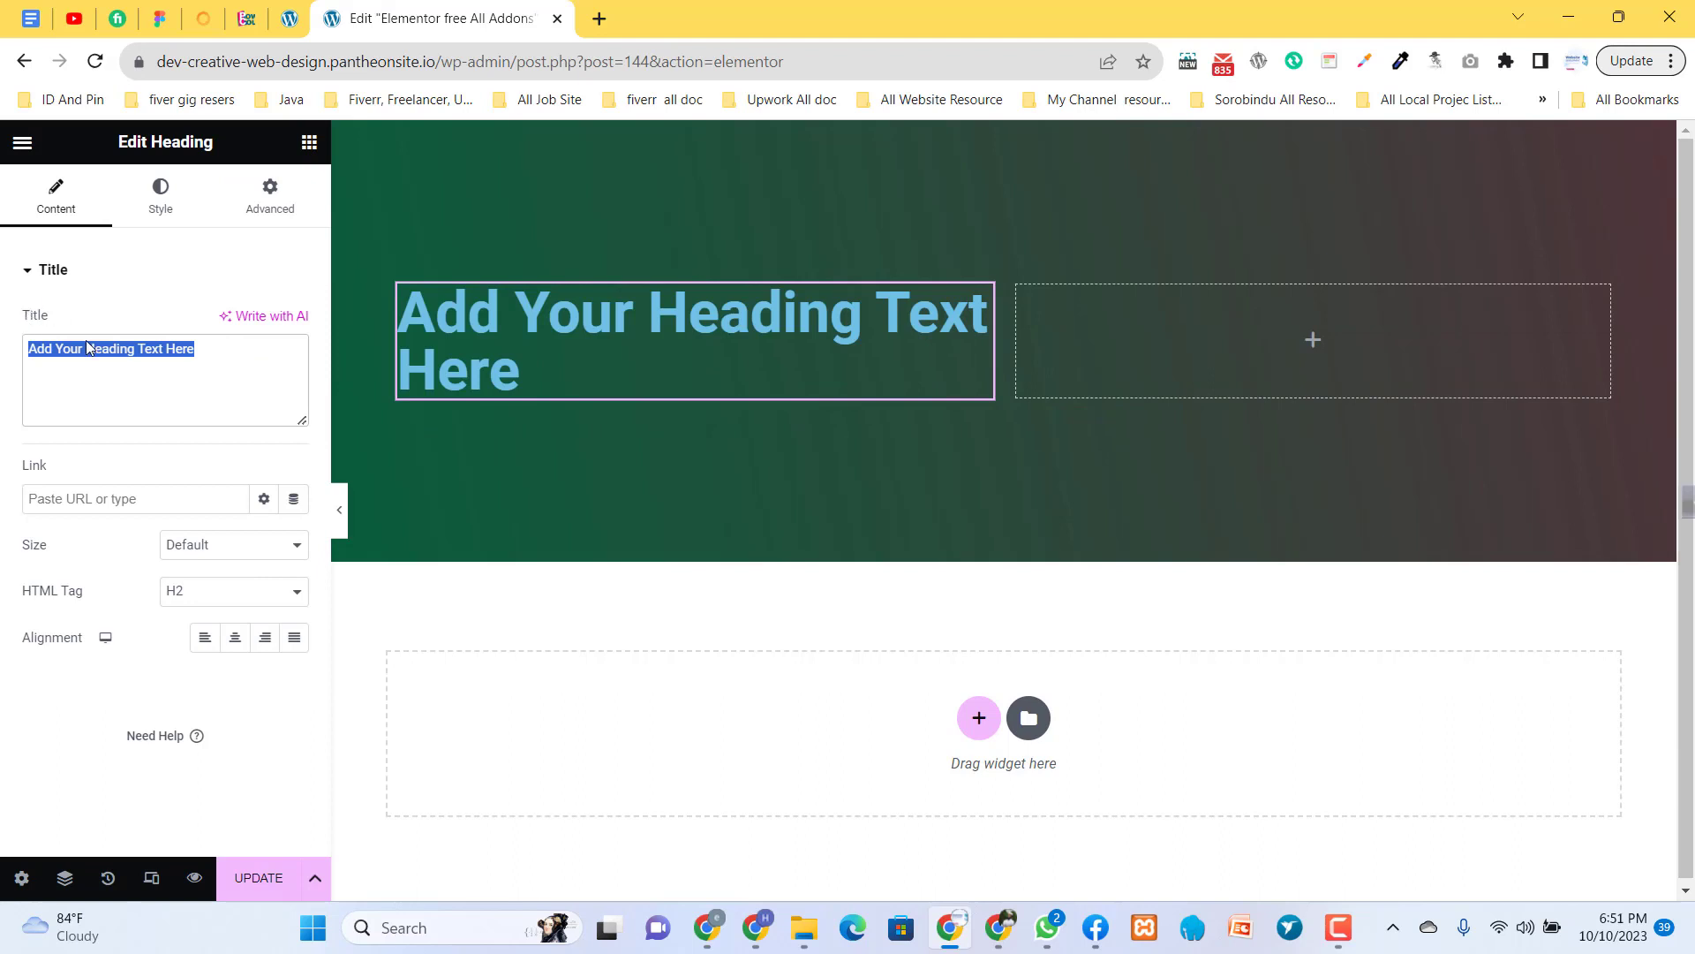
pyautogui.write('E')
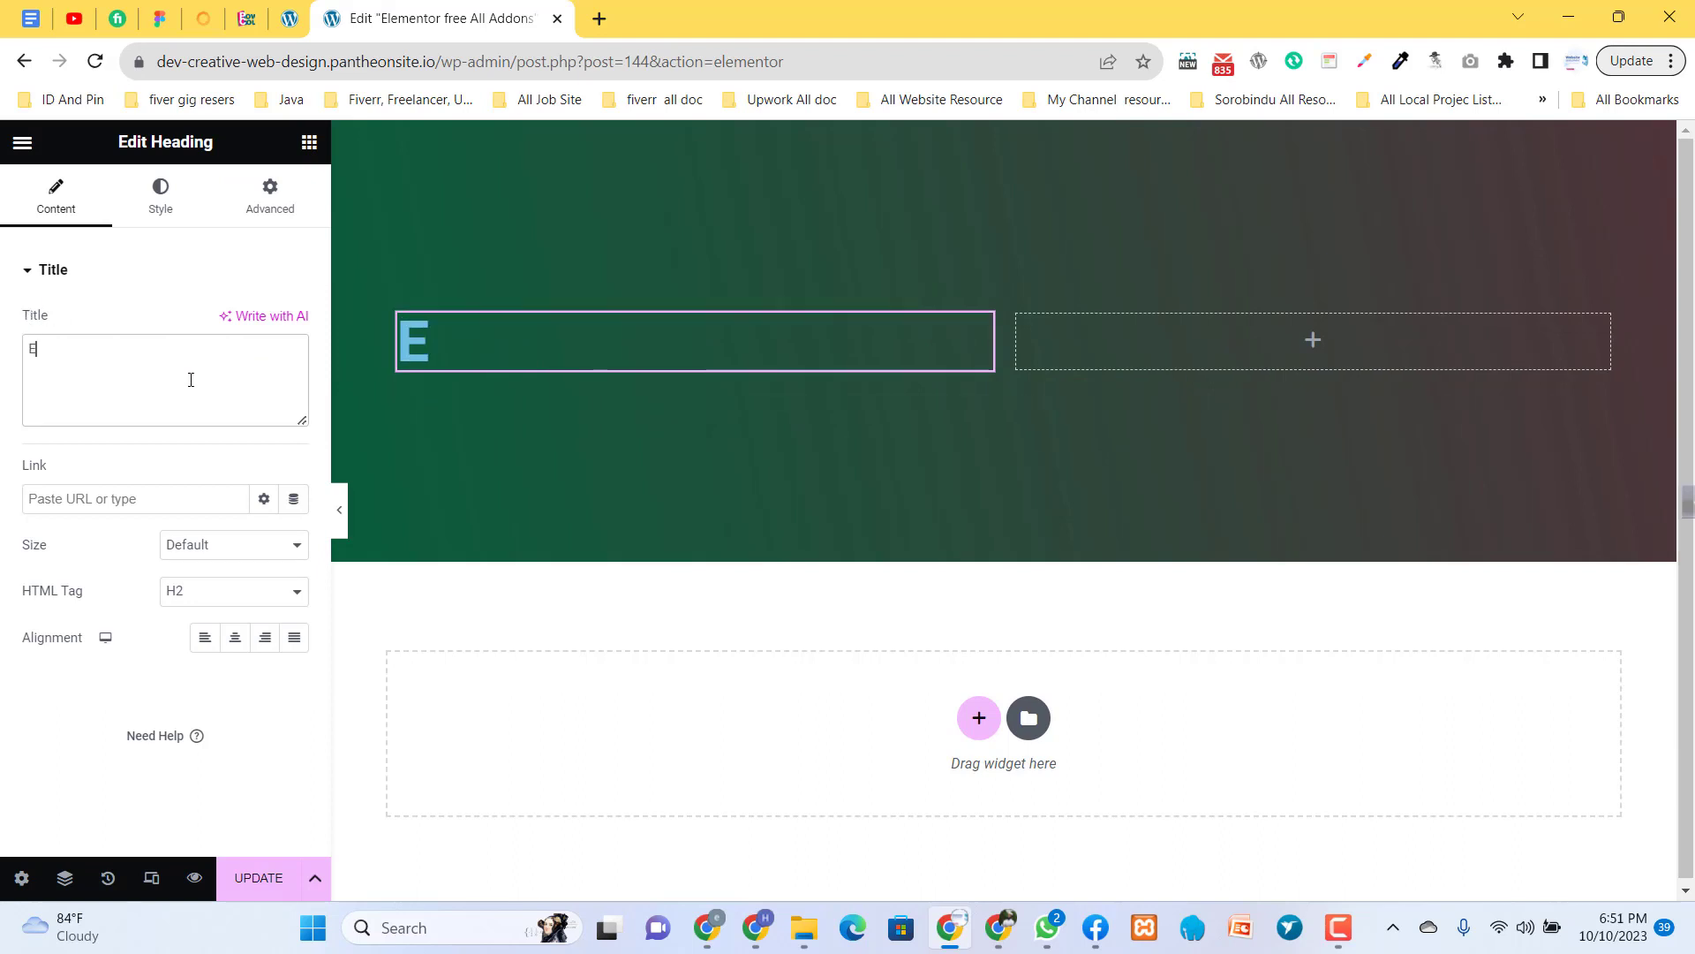
pyautogui.write('lemeno')
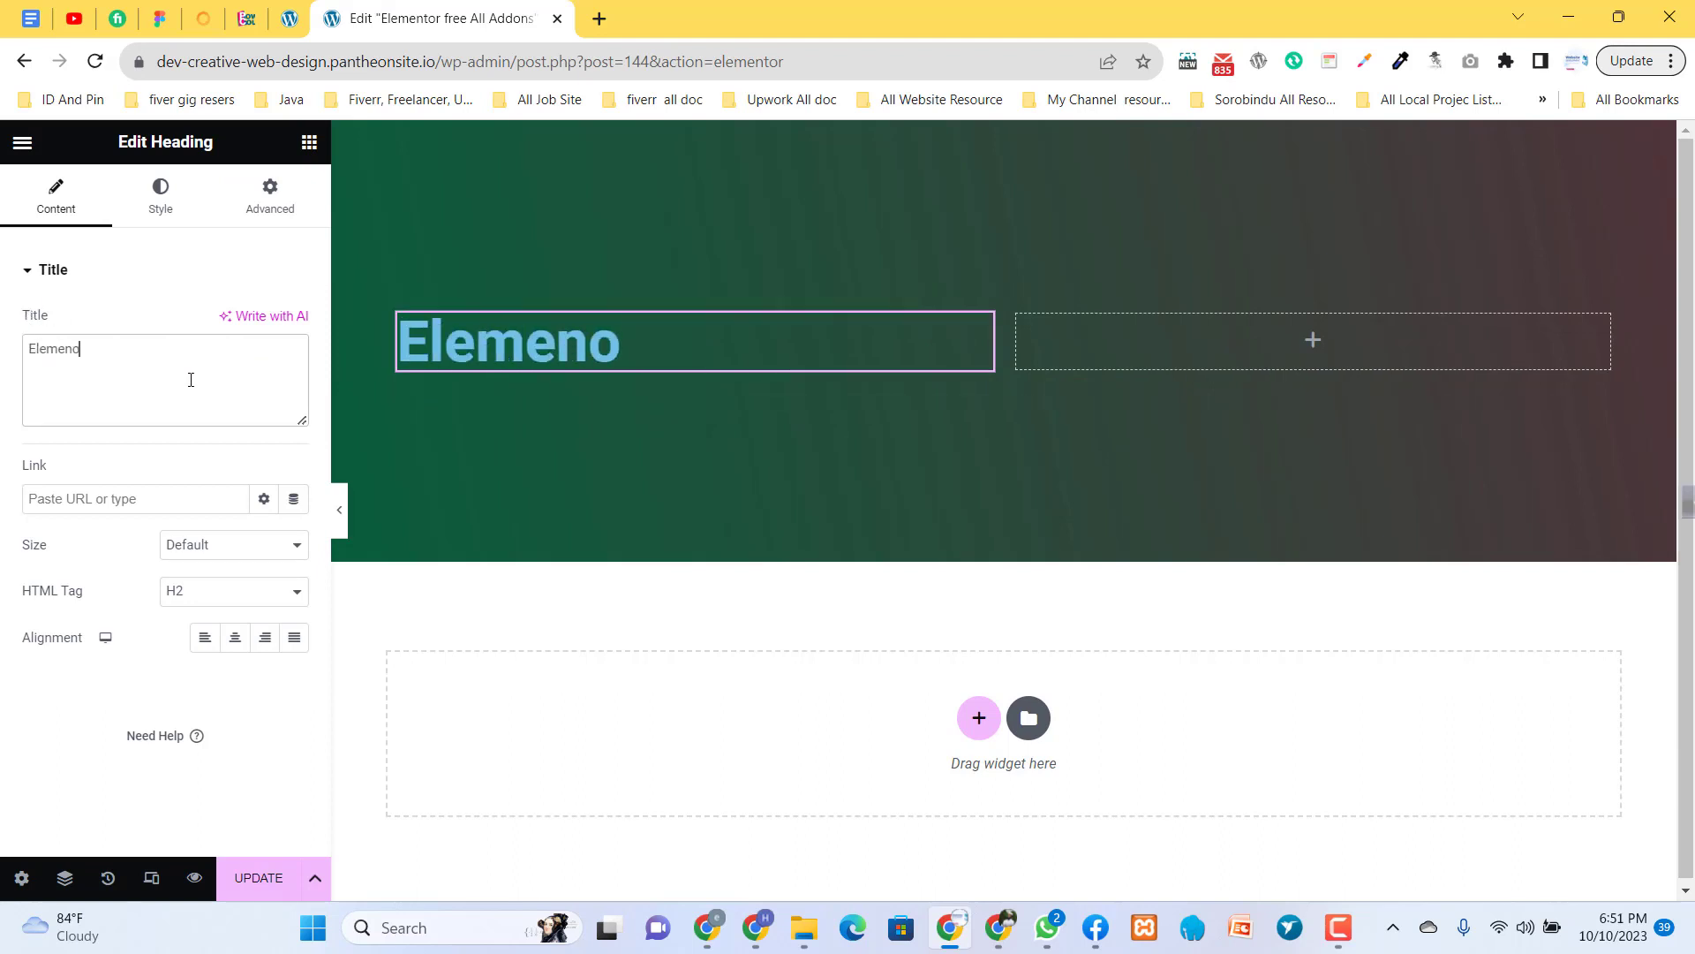
pyautogui.press('BackSpace')
pyautogui.write('tor Ado')
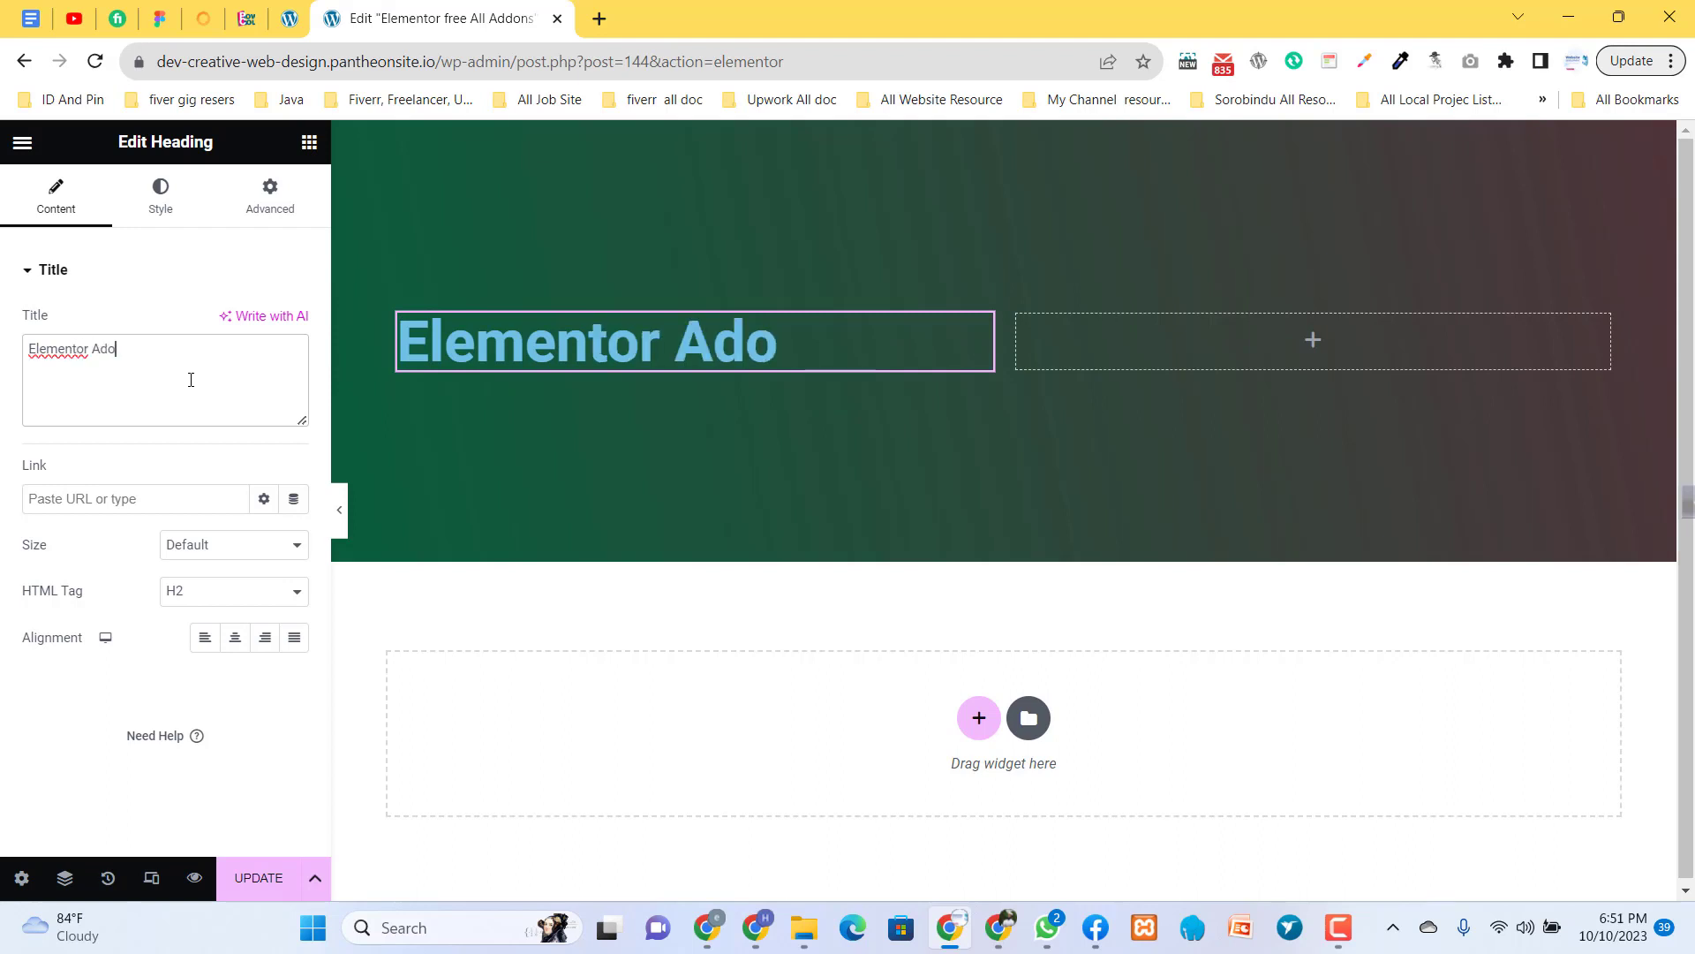
pyautogui.press('BackSpace')
pyautogui.write('dons')
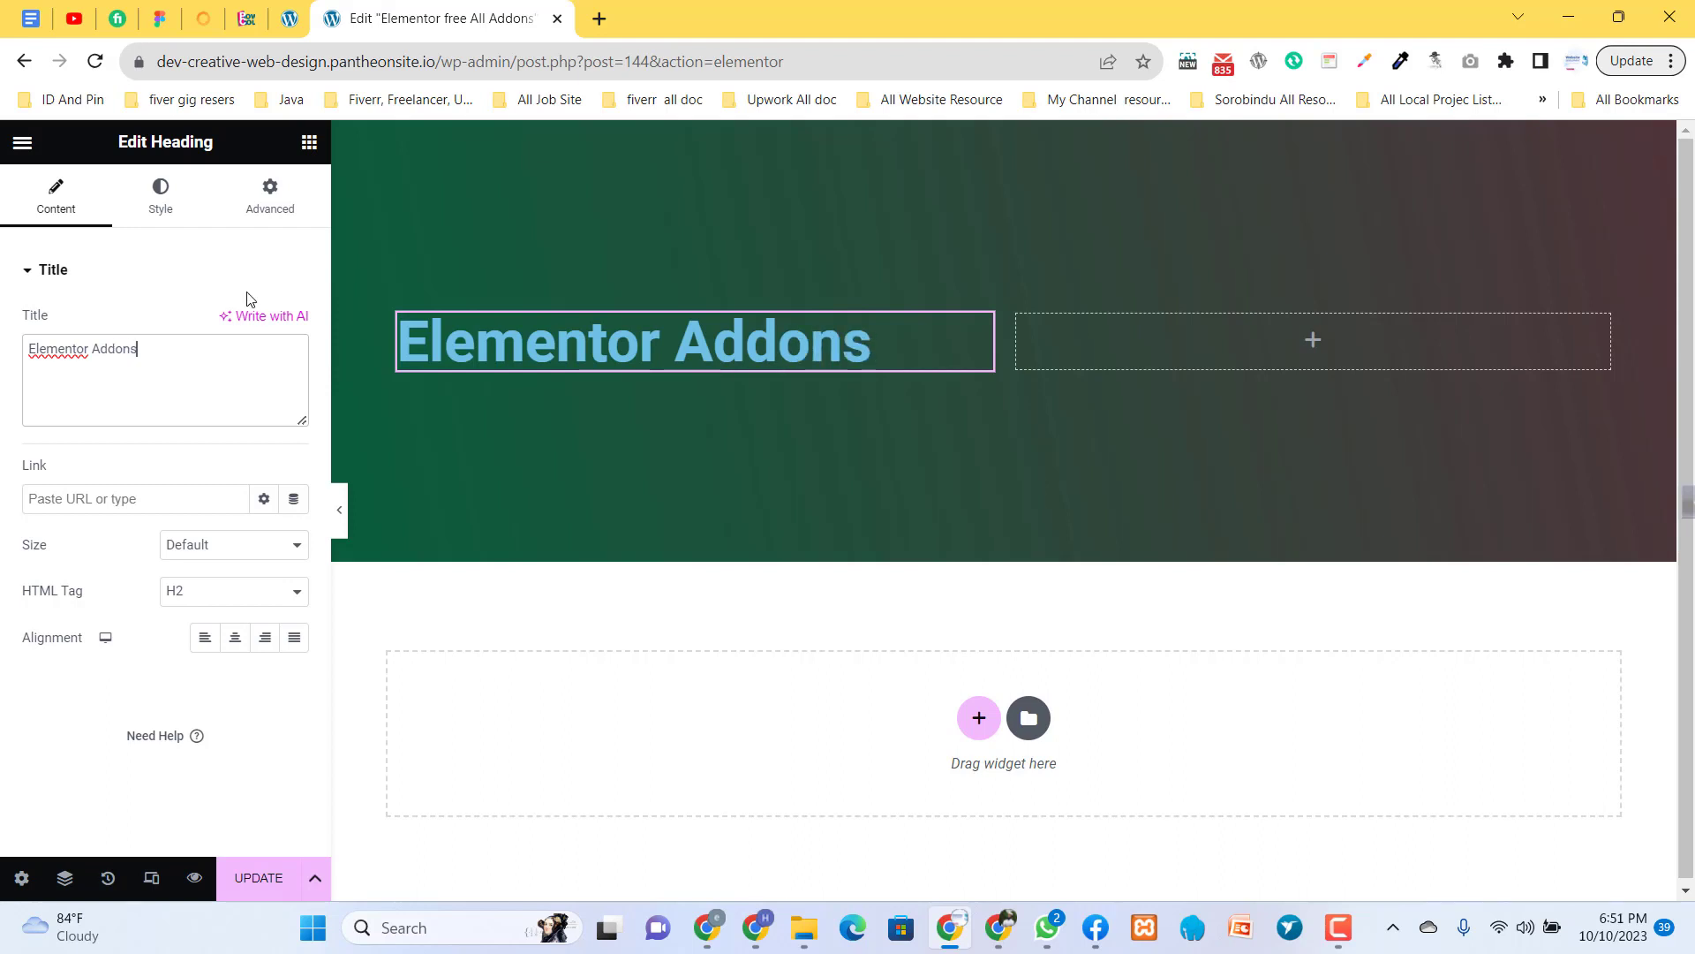
# - Try the center and right alignments on the heading and settle on left alignment
pyautogui.click(160, 192)
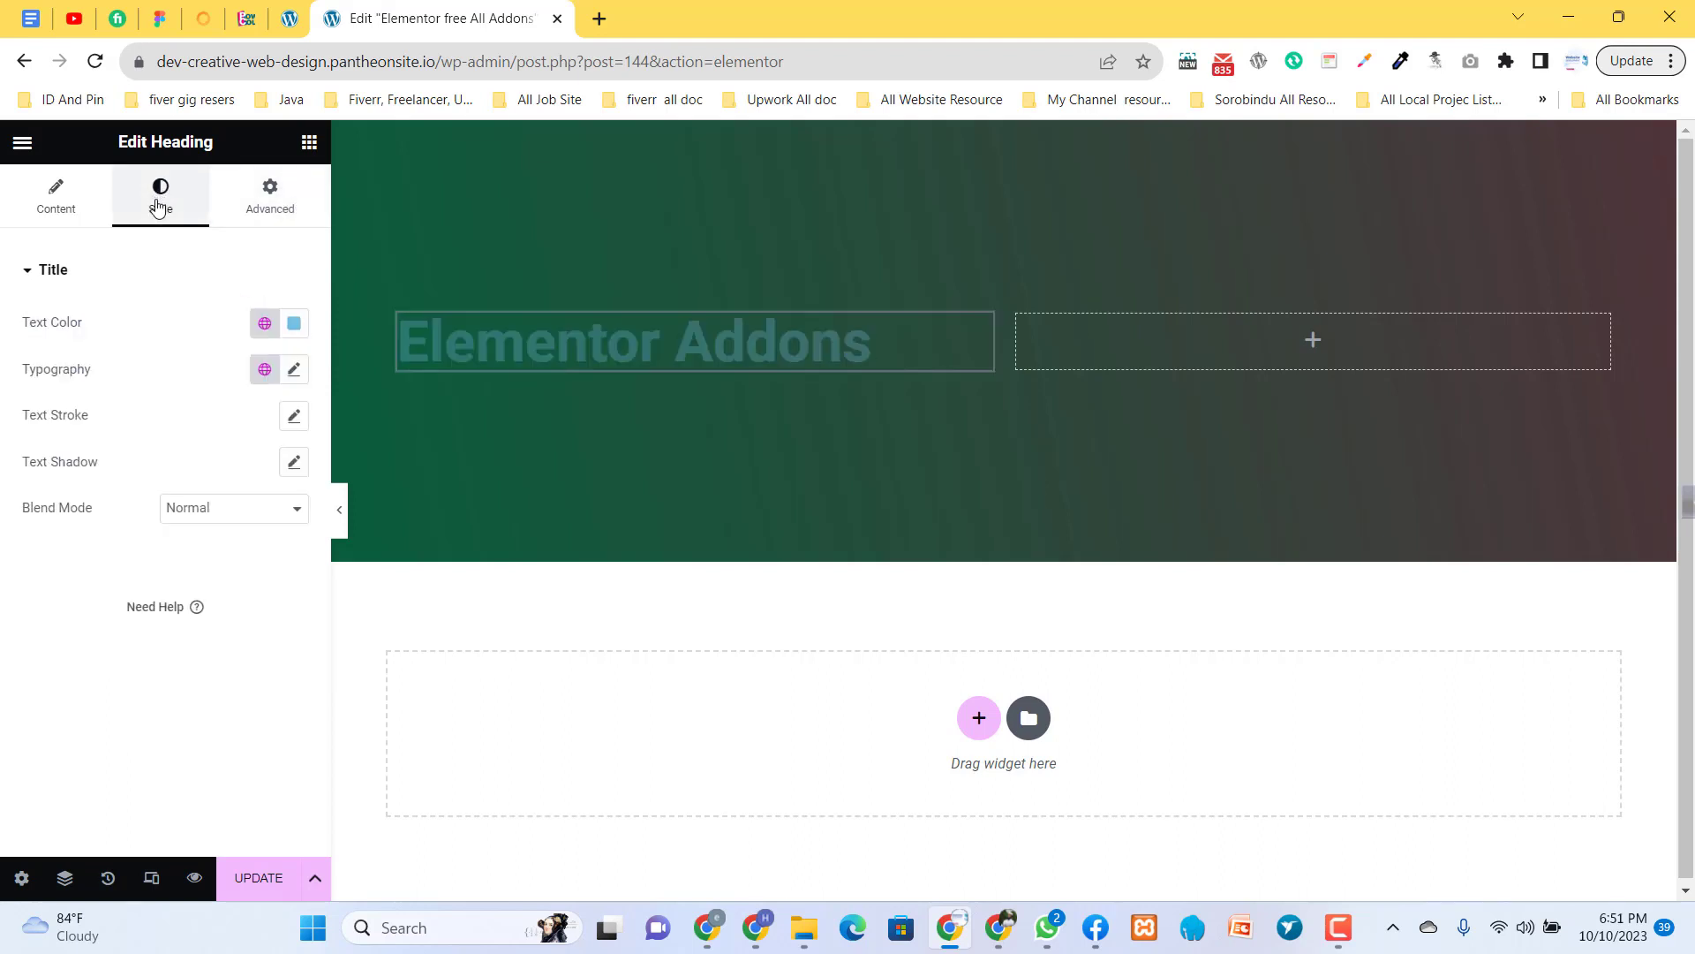
pyautogui.click(15, 193)
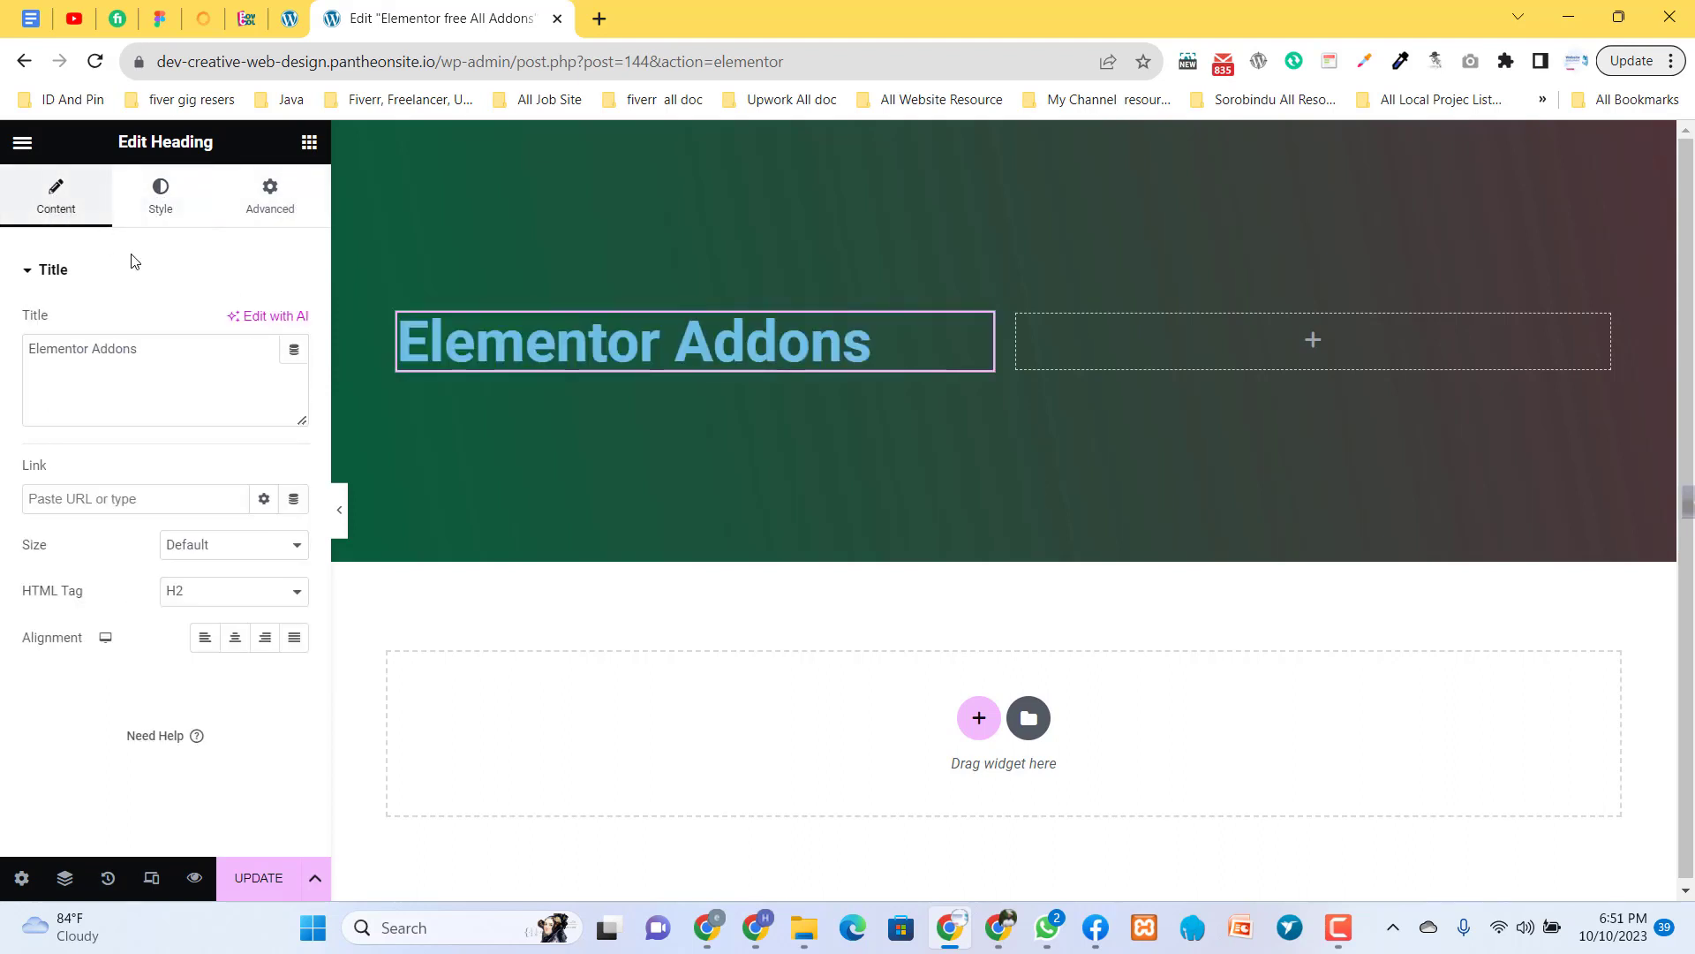
pyautogui.click(241, 650)
pyautogui.click(268, 650)
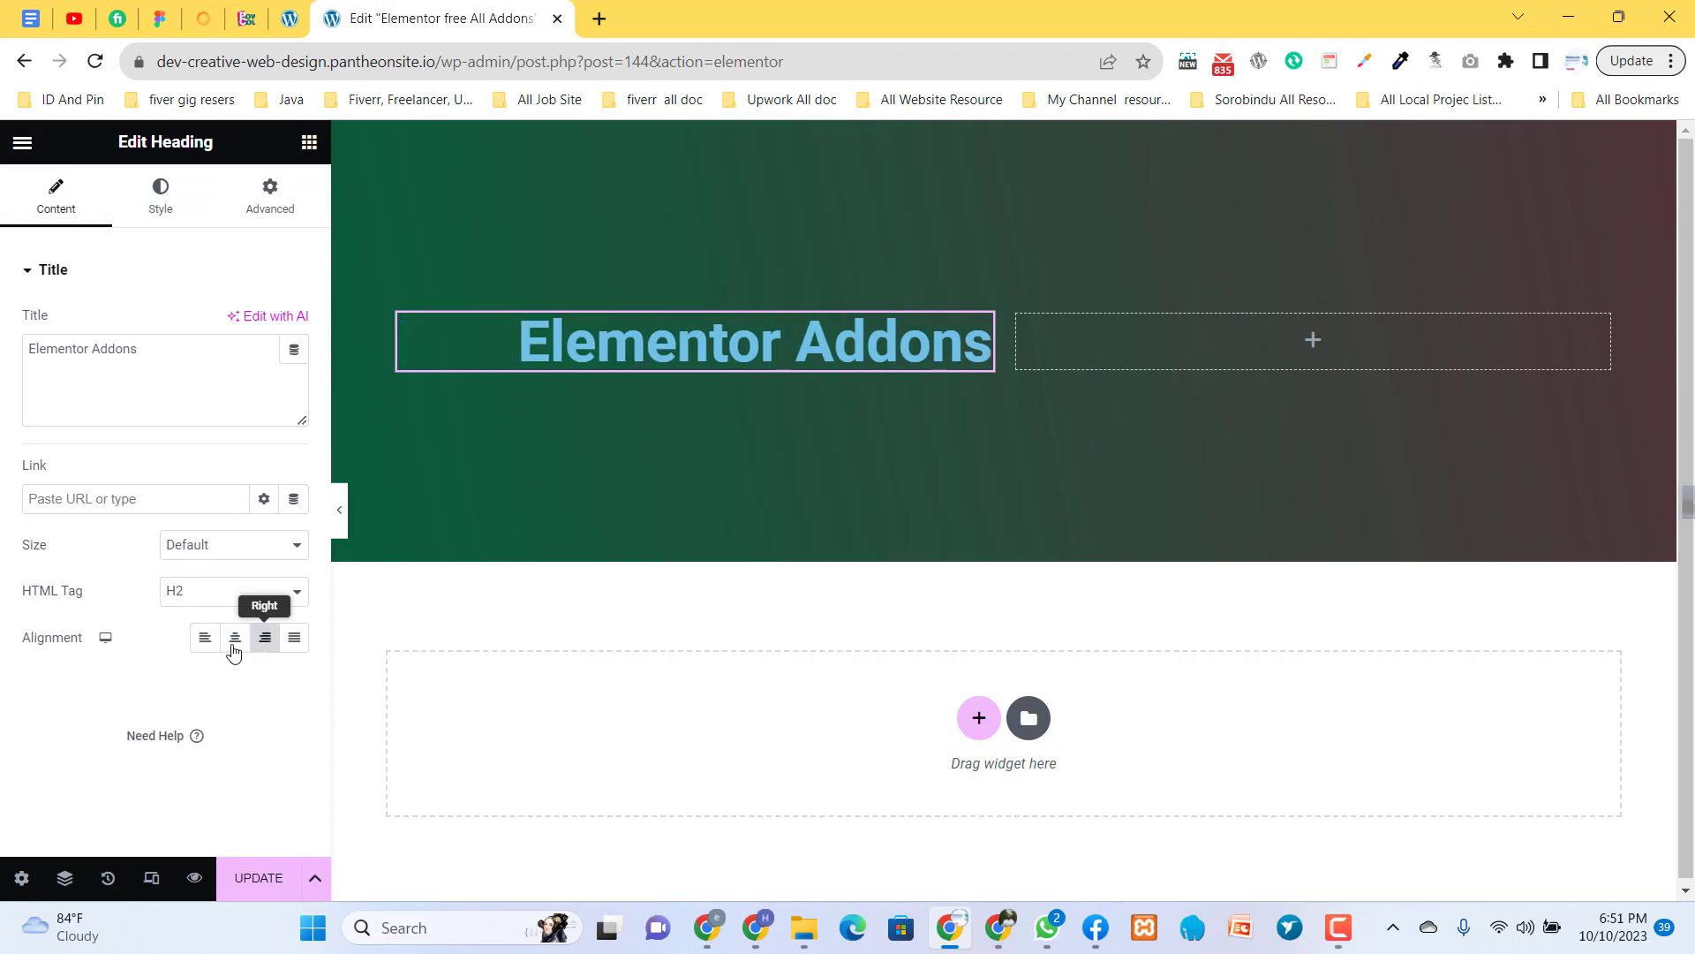
pyautogui.click(204, 639)
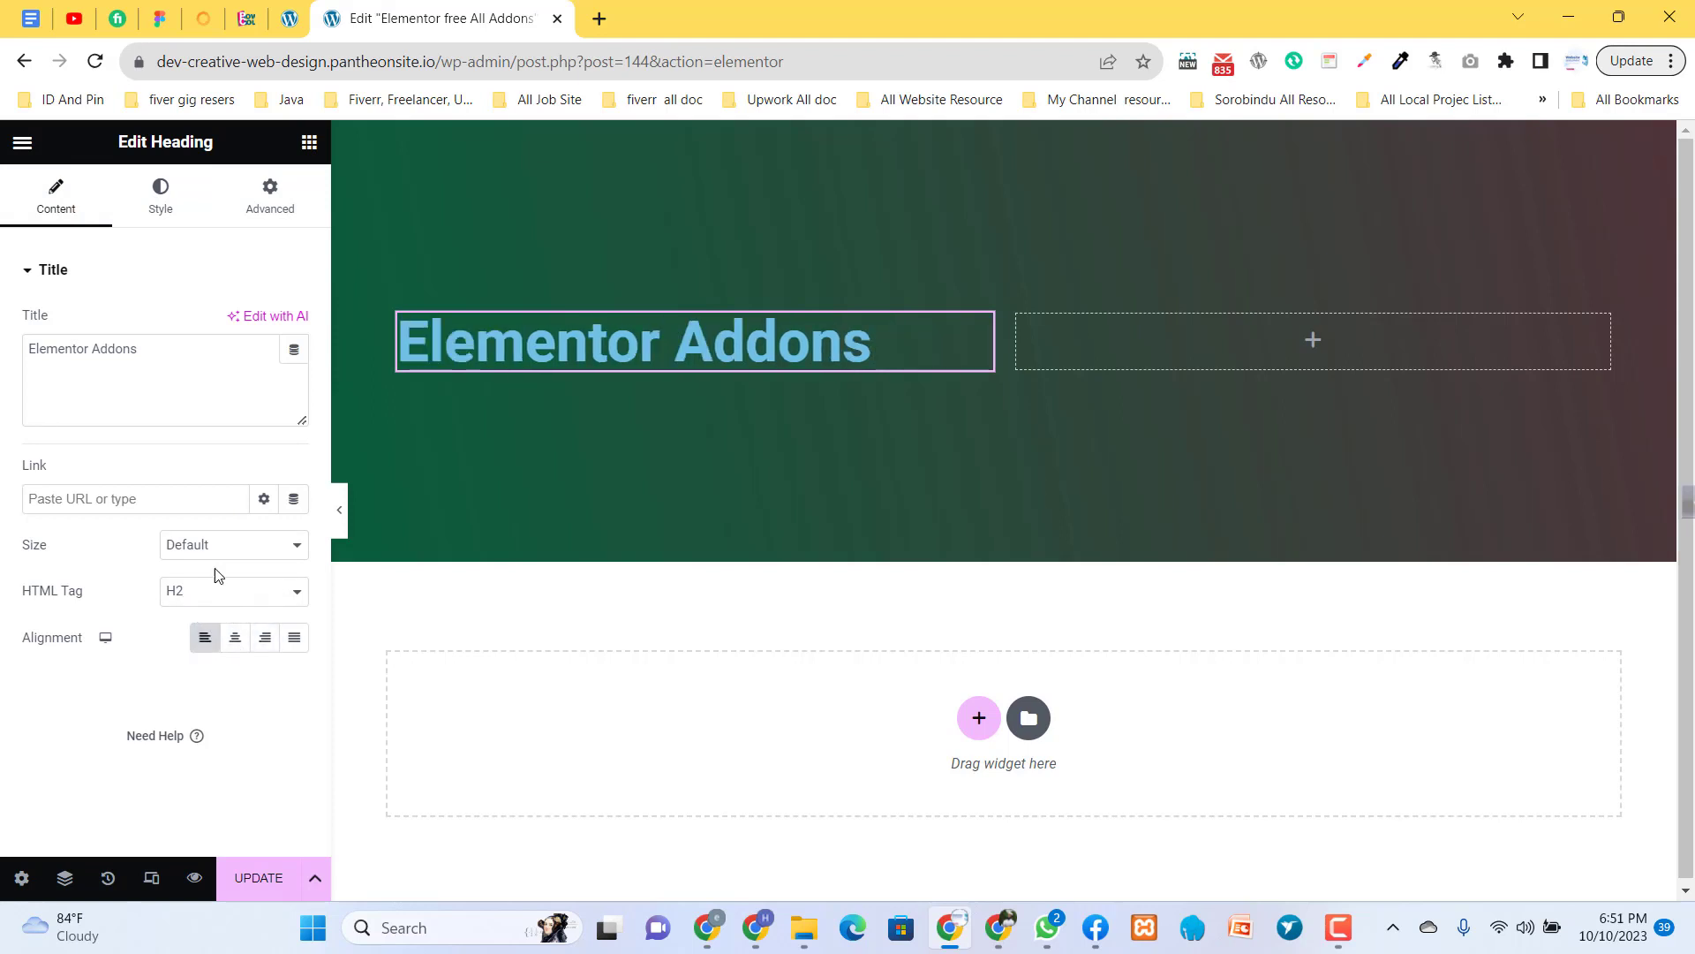
pyautogui.click(218, 566)
pyautogui.click(114, 556)
# - Set the heading's text color to white, #FFFFFF
pyautogui.click(159, 199)
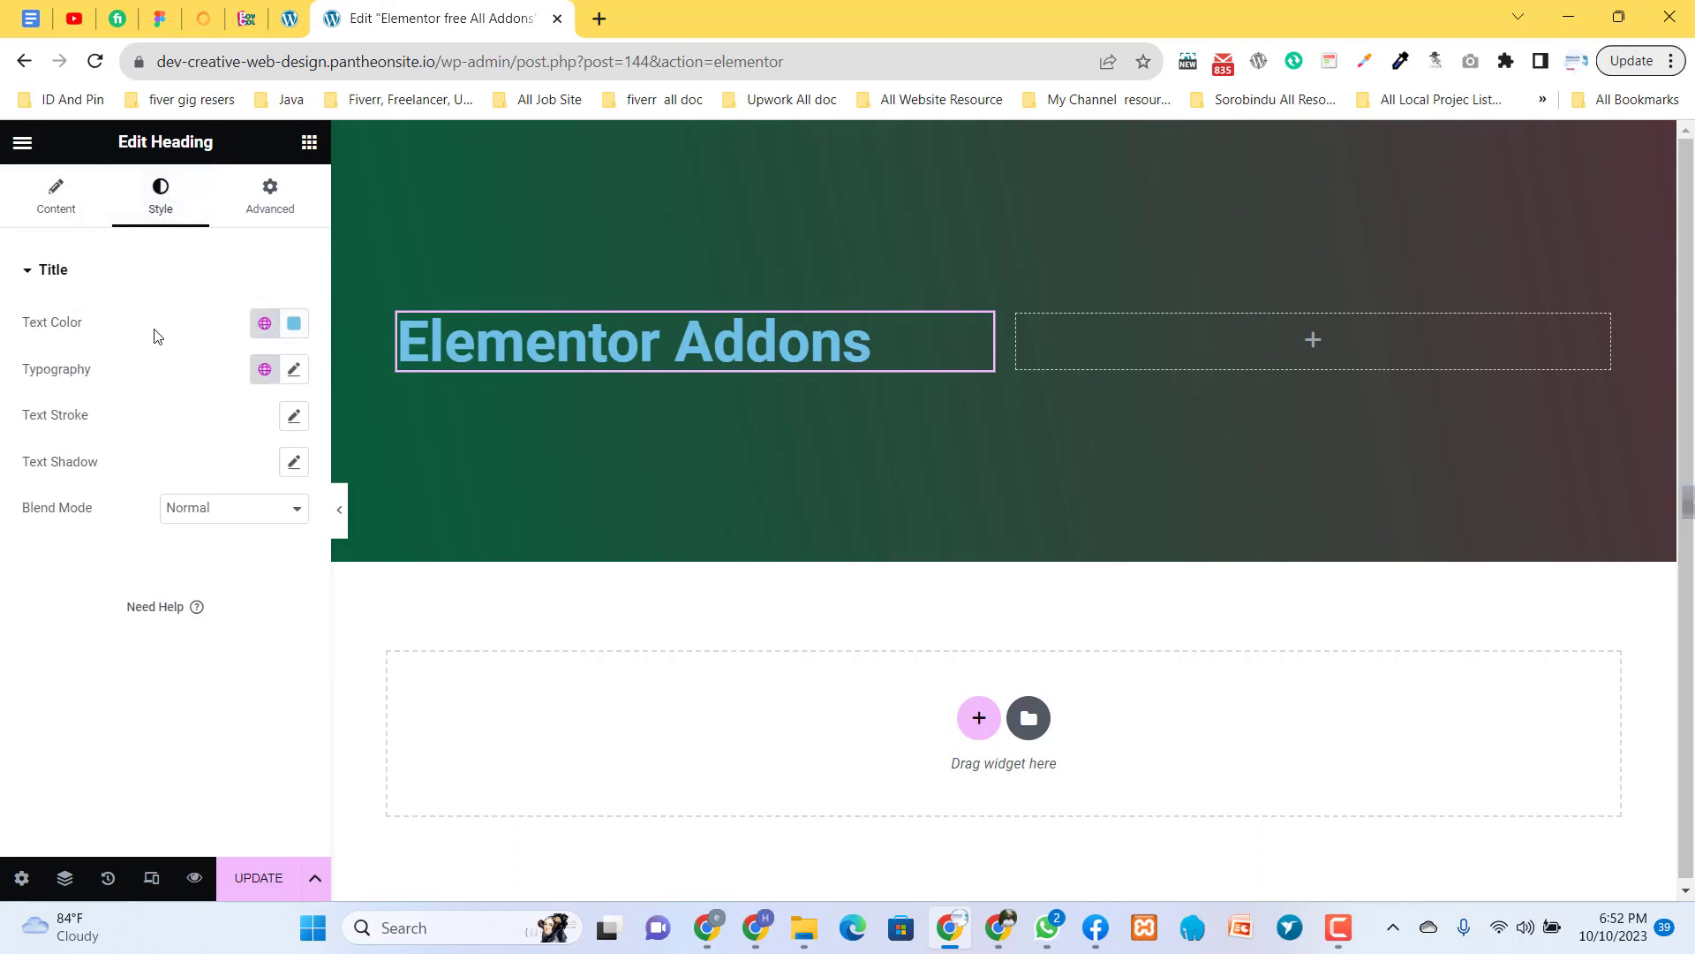
pyautogui.click(294, 323)
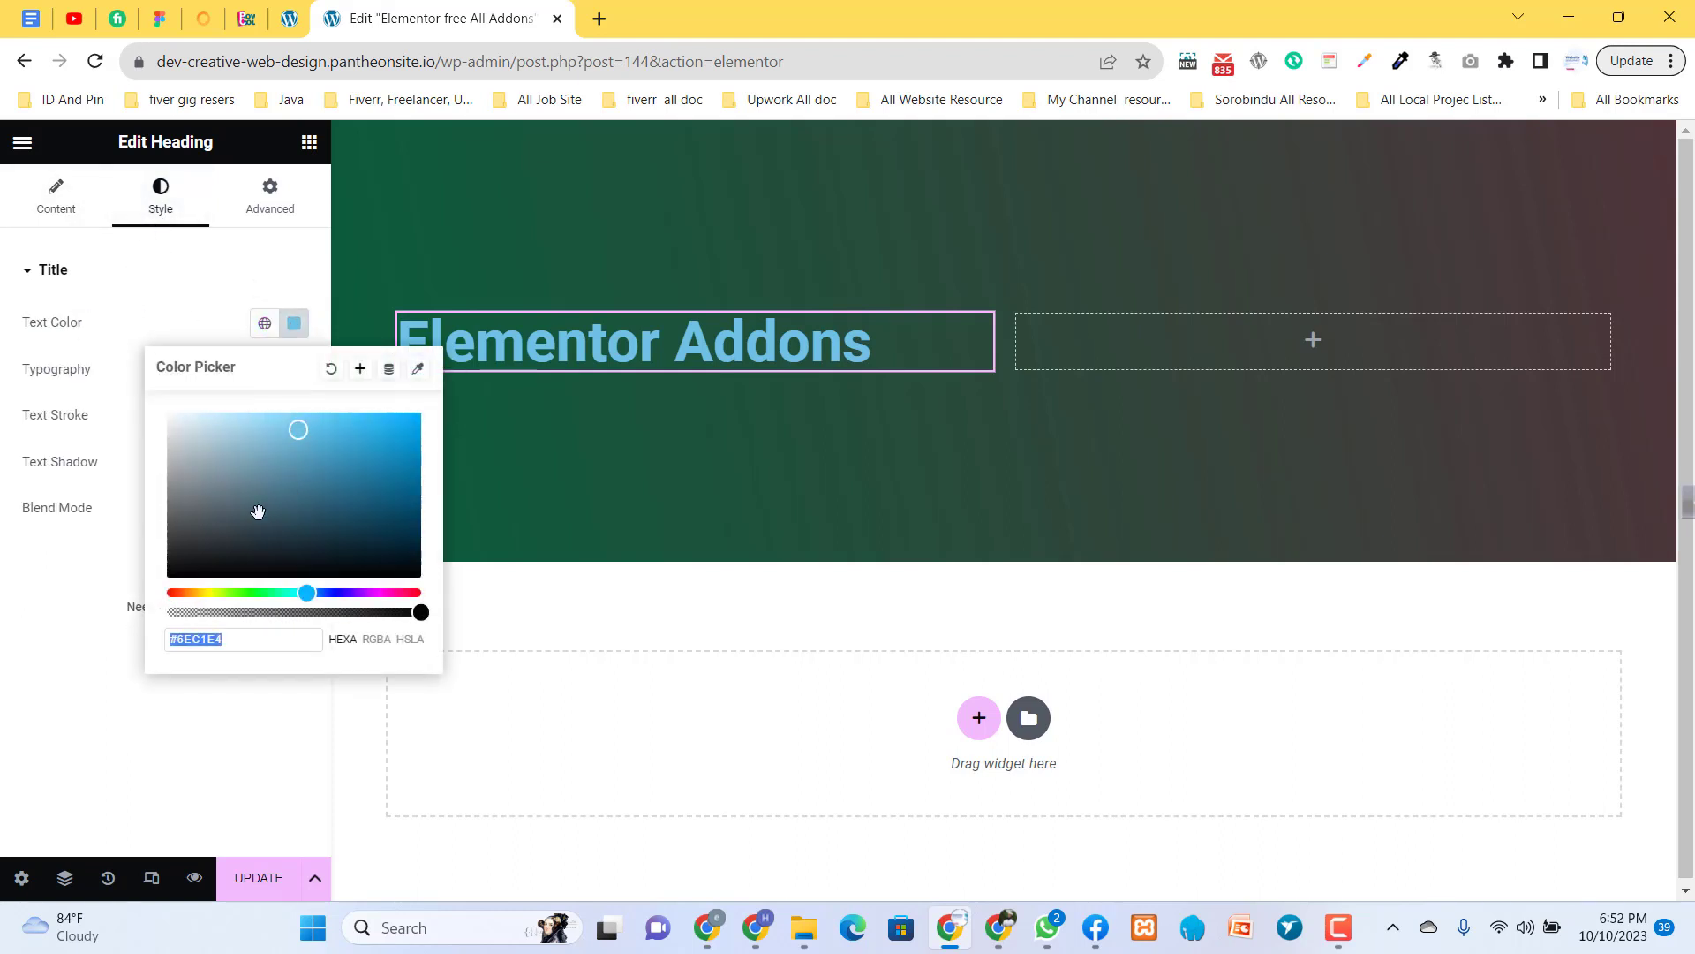
pyautogui.write('#FFFFFF')
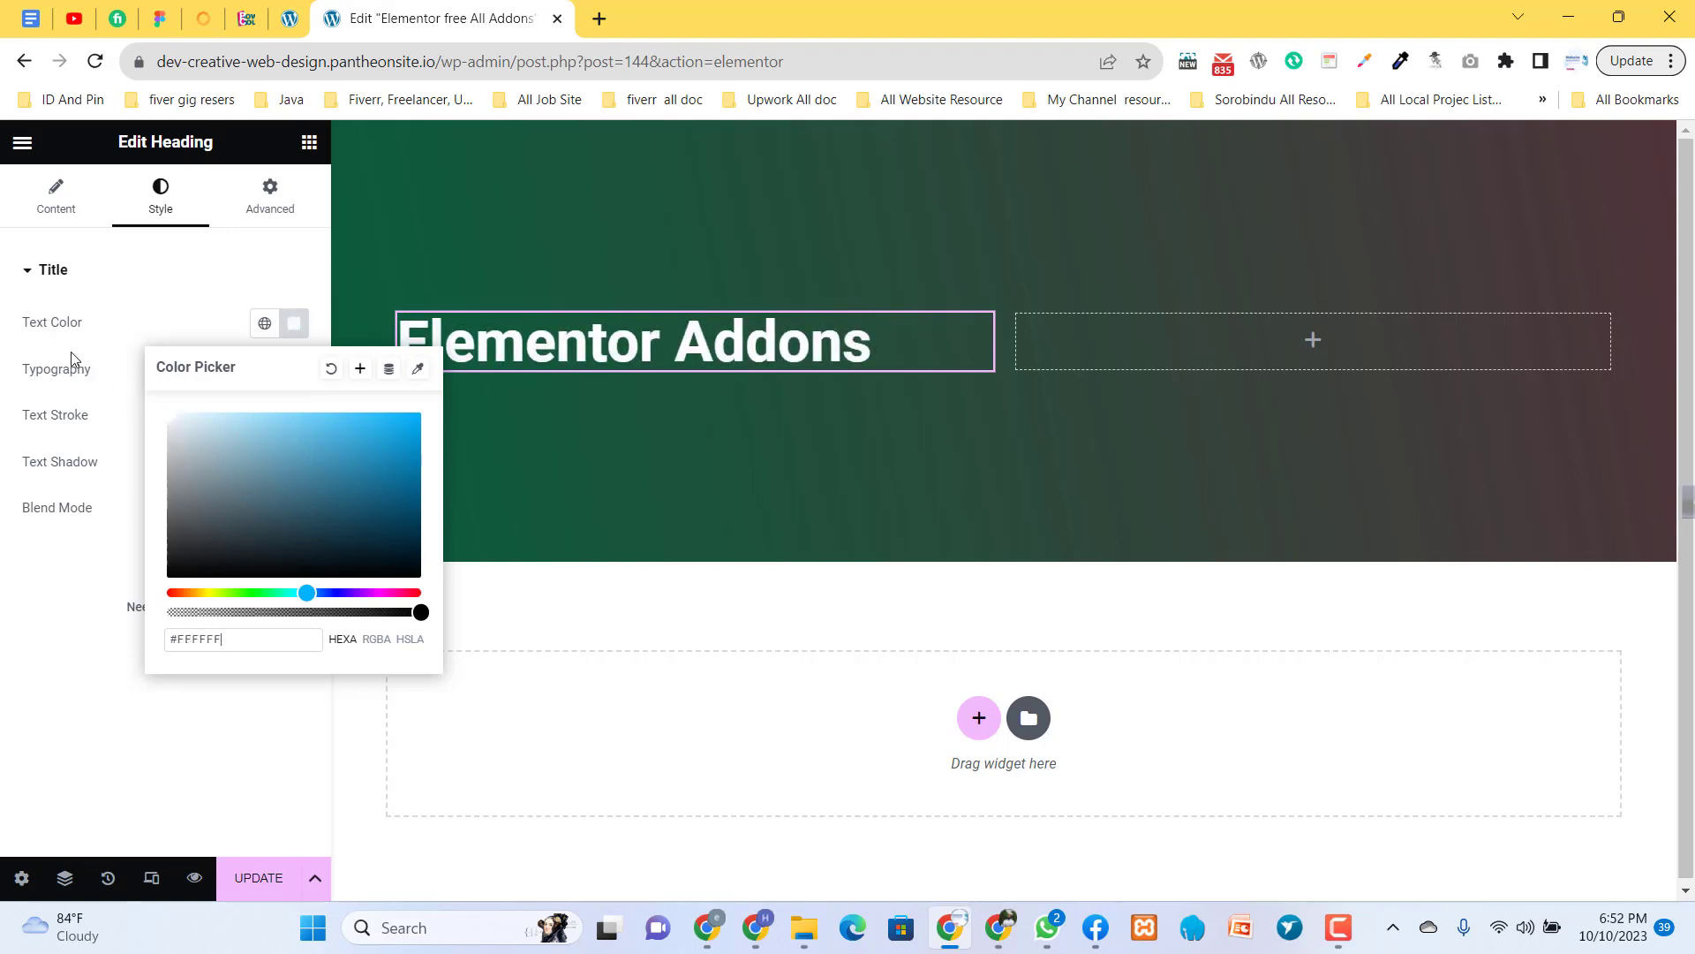
pyautogui.click(168, 320)
pyautogui.click(62, 196)
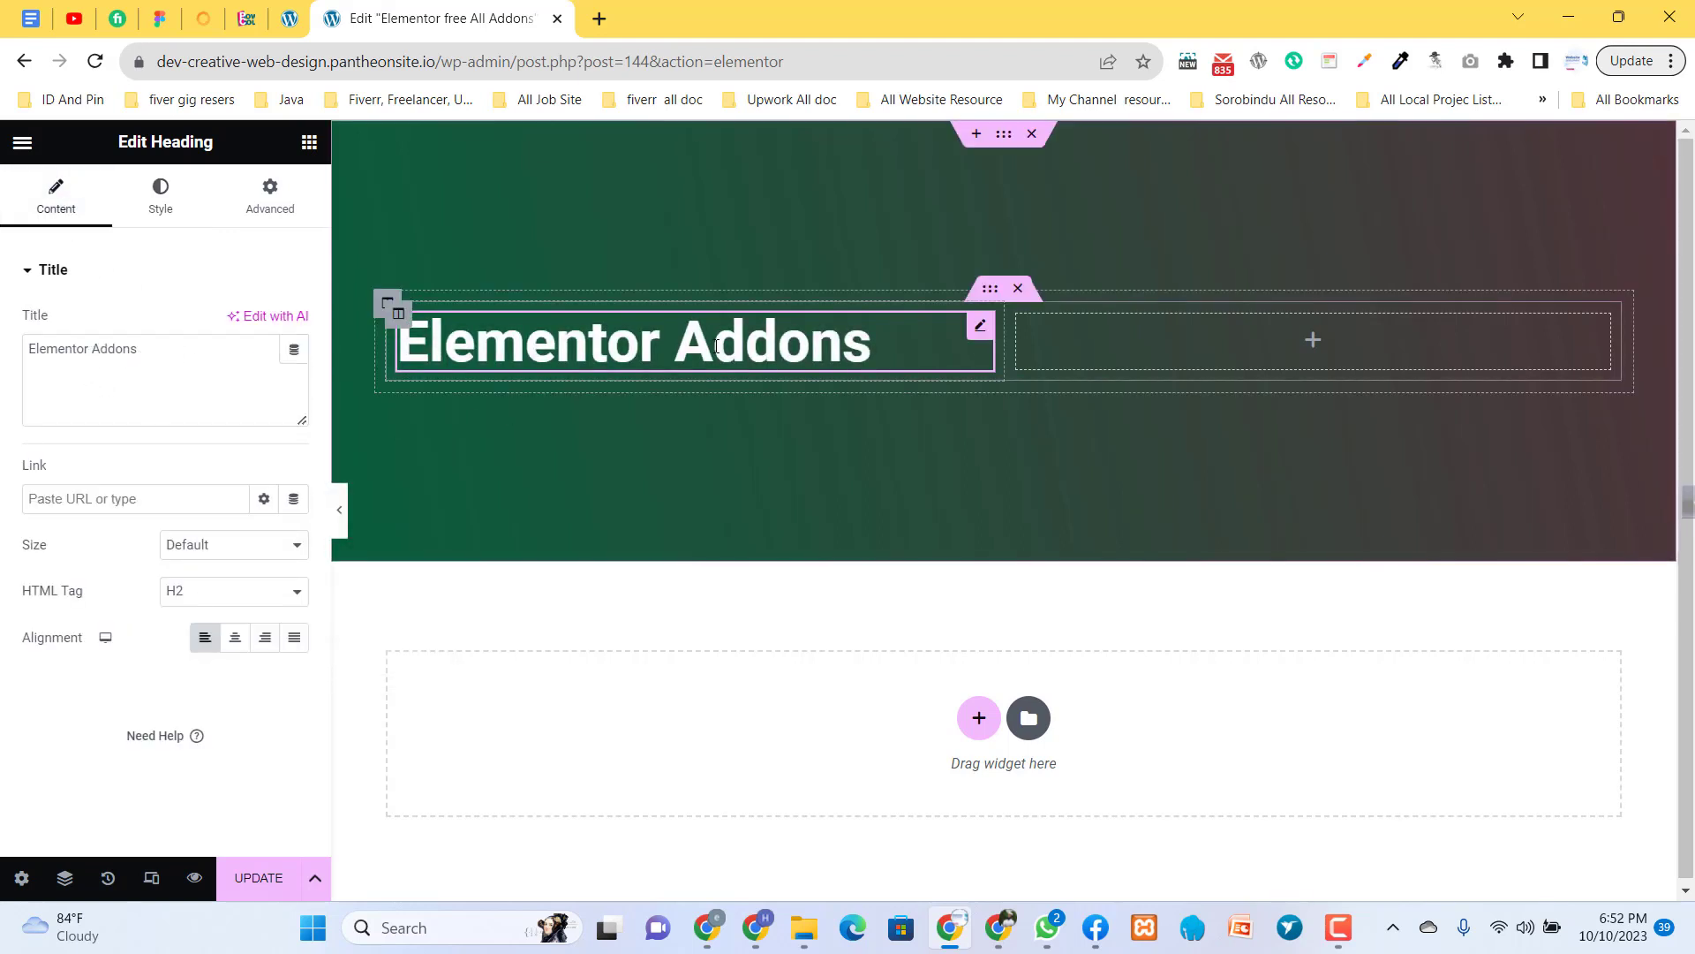
# - Set the heading's font family to Rubik and its font size to 56 px
pyautogui.click(166, 210)
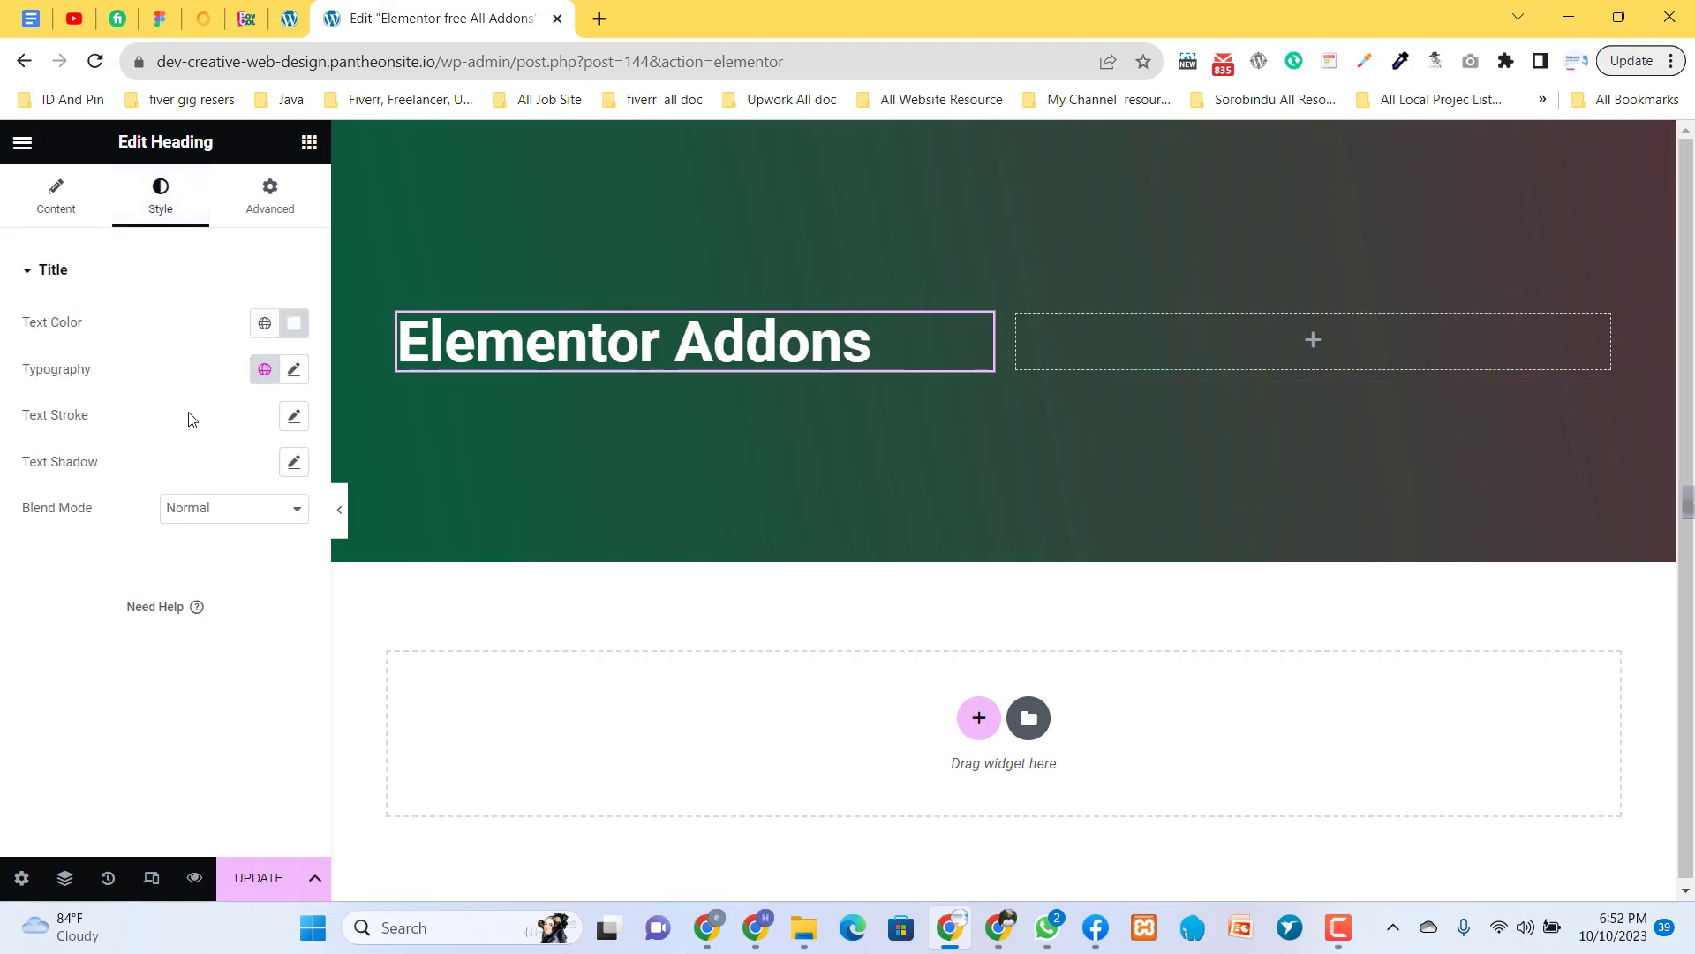
pyautogui.click(295, 370)
pyautogui.click(244, 479)
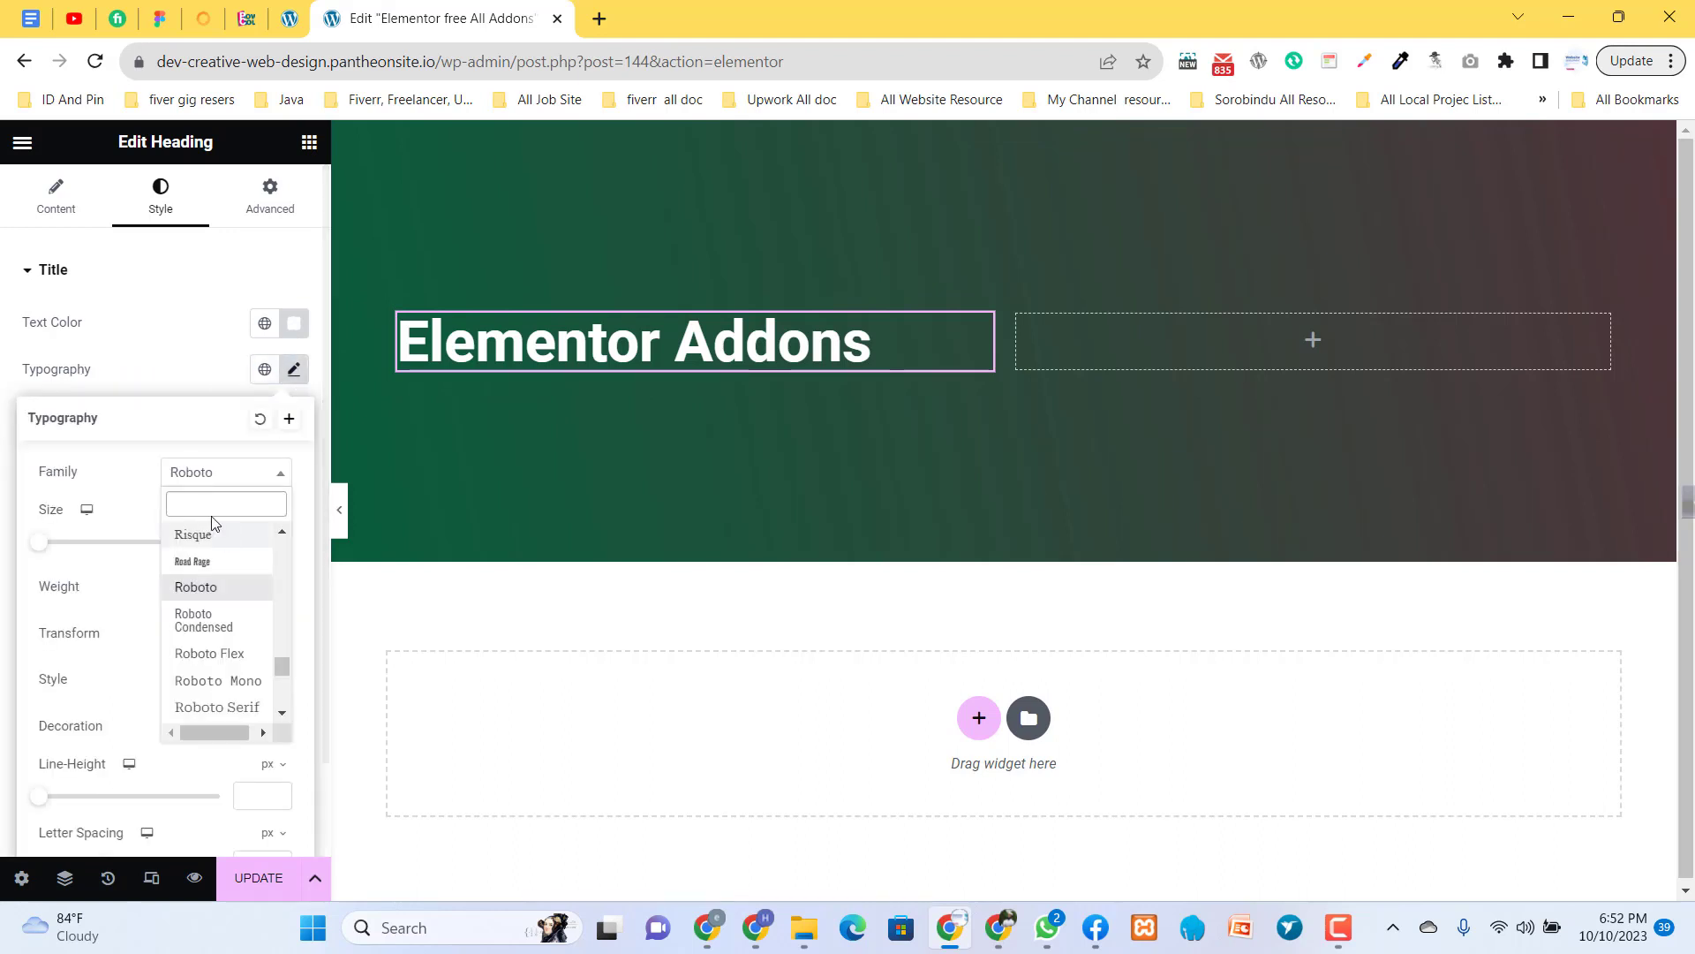
pyautogui.write('Rubik')
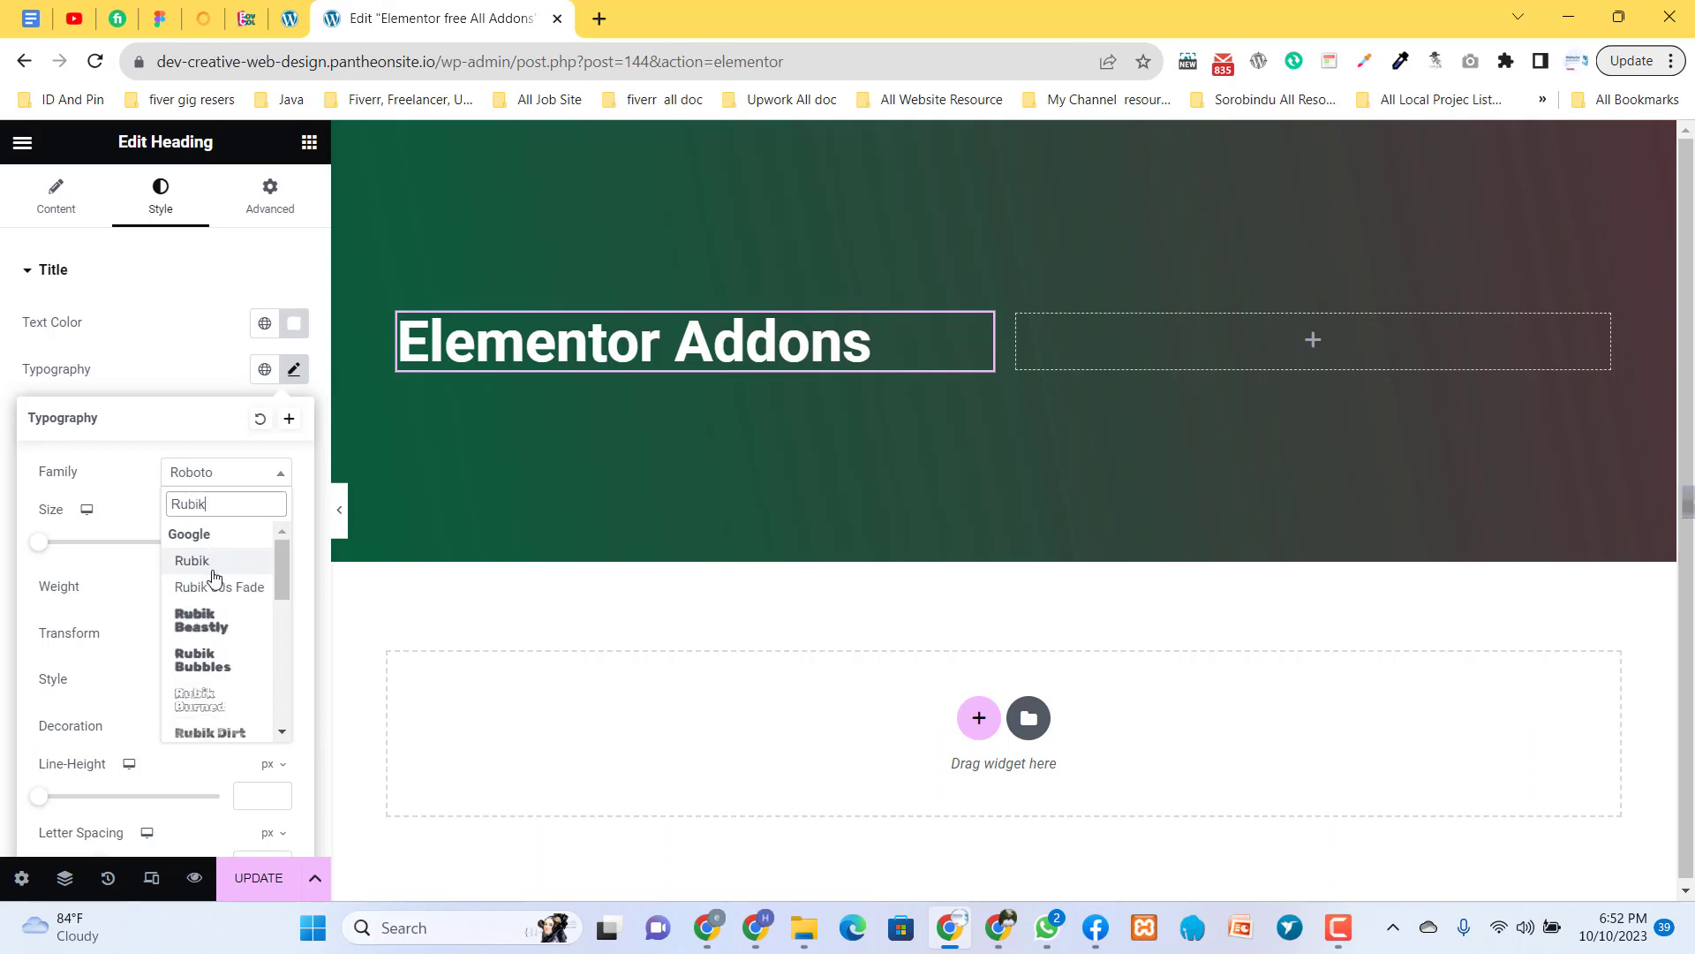
pyautogui.click(215, 563)
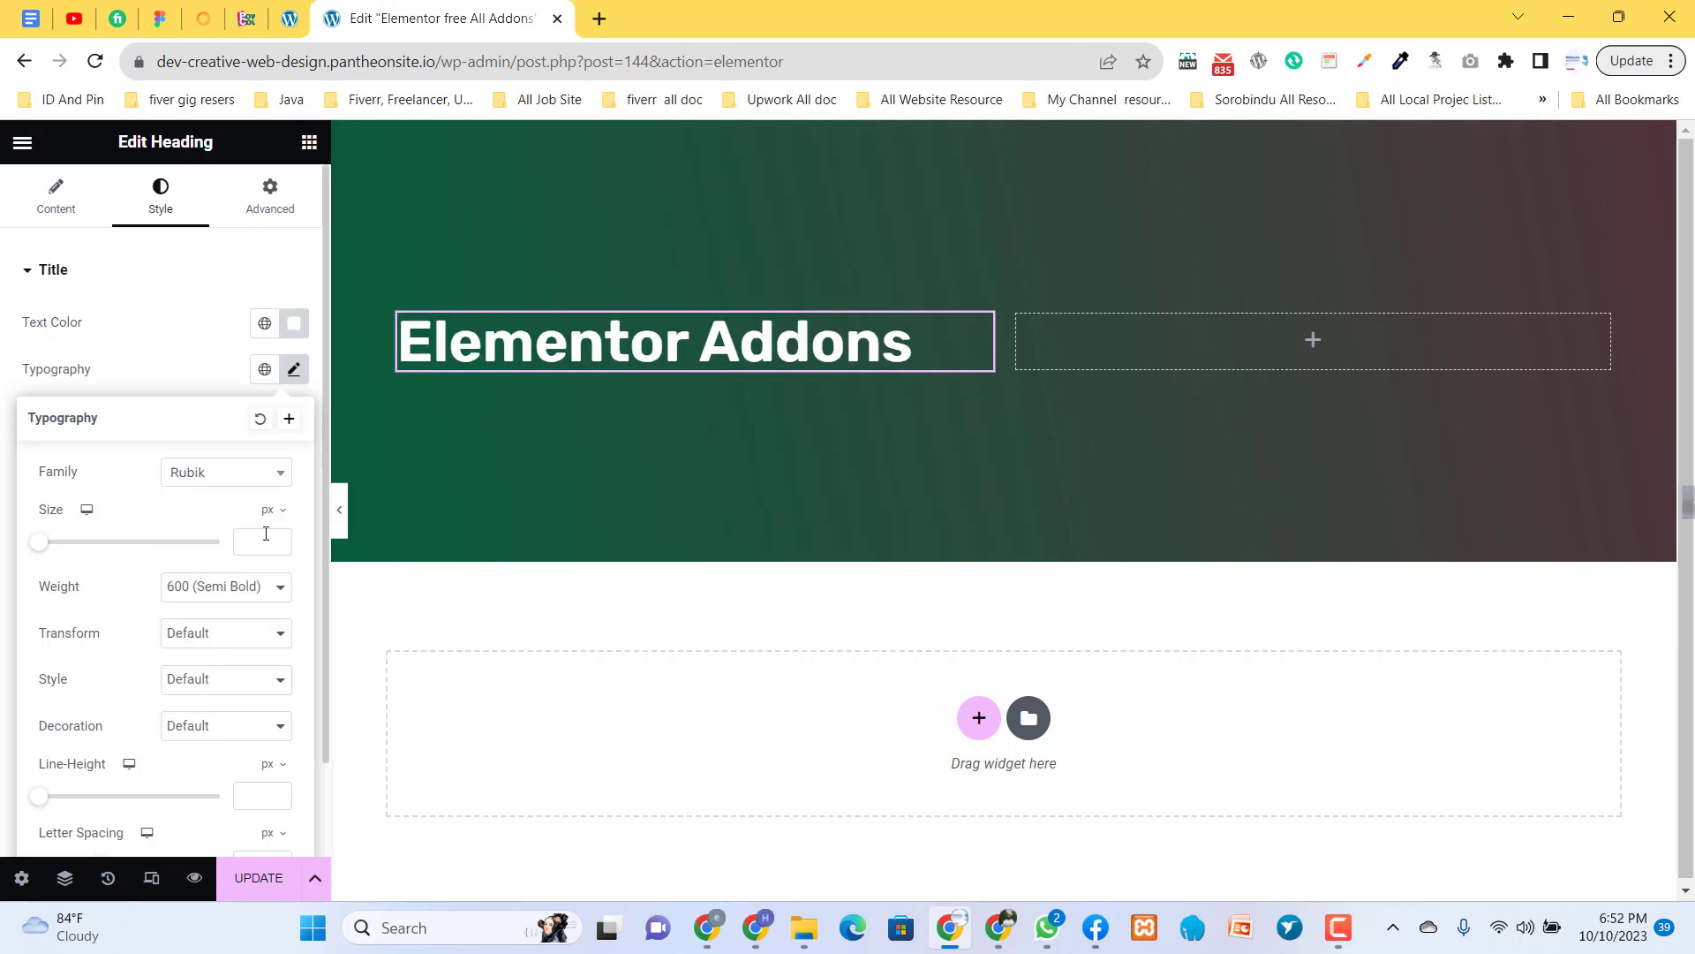
pyautogui.moveTo(36, 546)
pyautogui.mouseDown()
pyautogui.moveTo(83, 553)
pyautogui.moveTo(58, 553)
pyautogui.mouseUp()
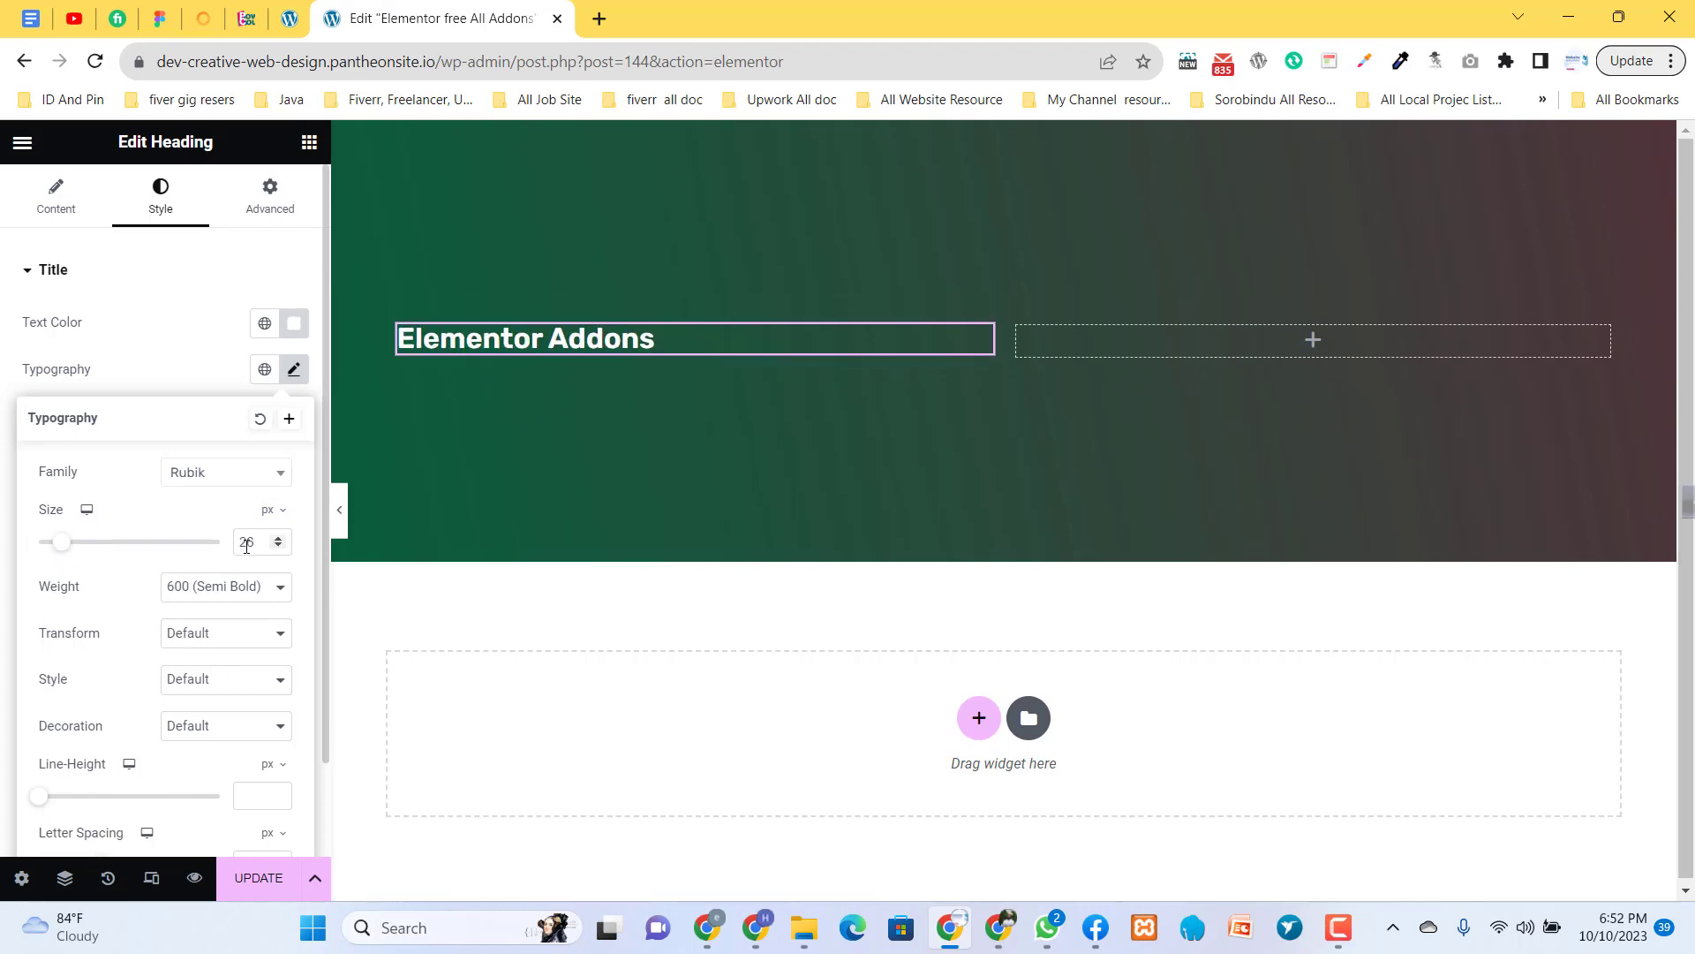
pyautogui.moveTo(246, 545); pyautogui.dragTo(220, 564)
pyautogui.write('5')
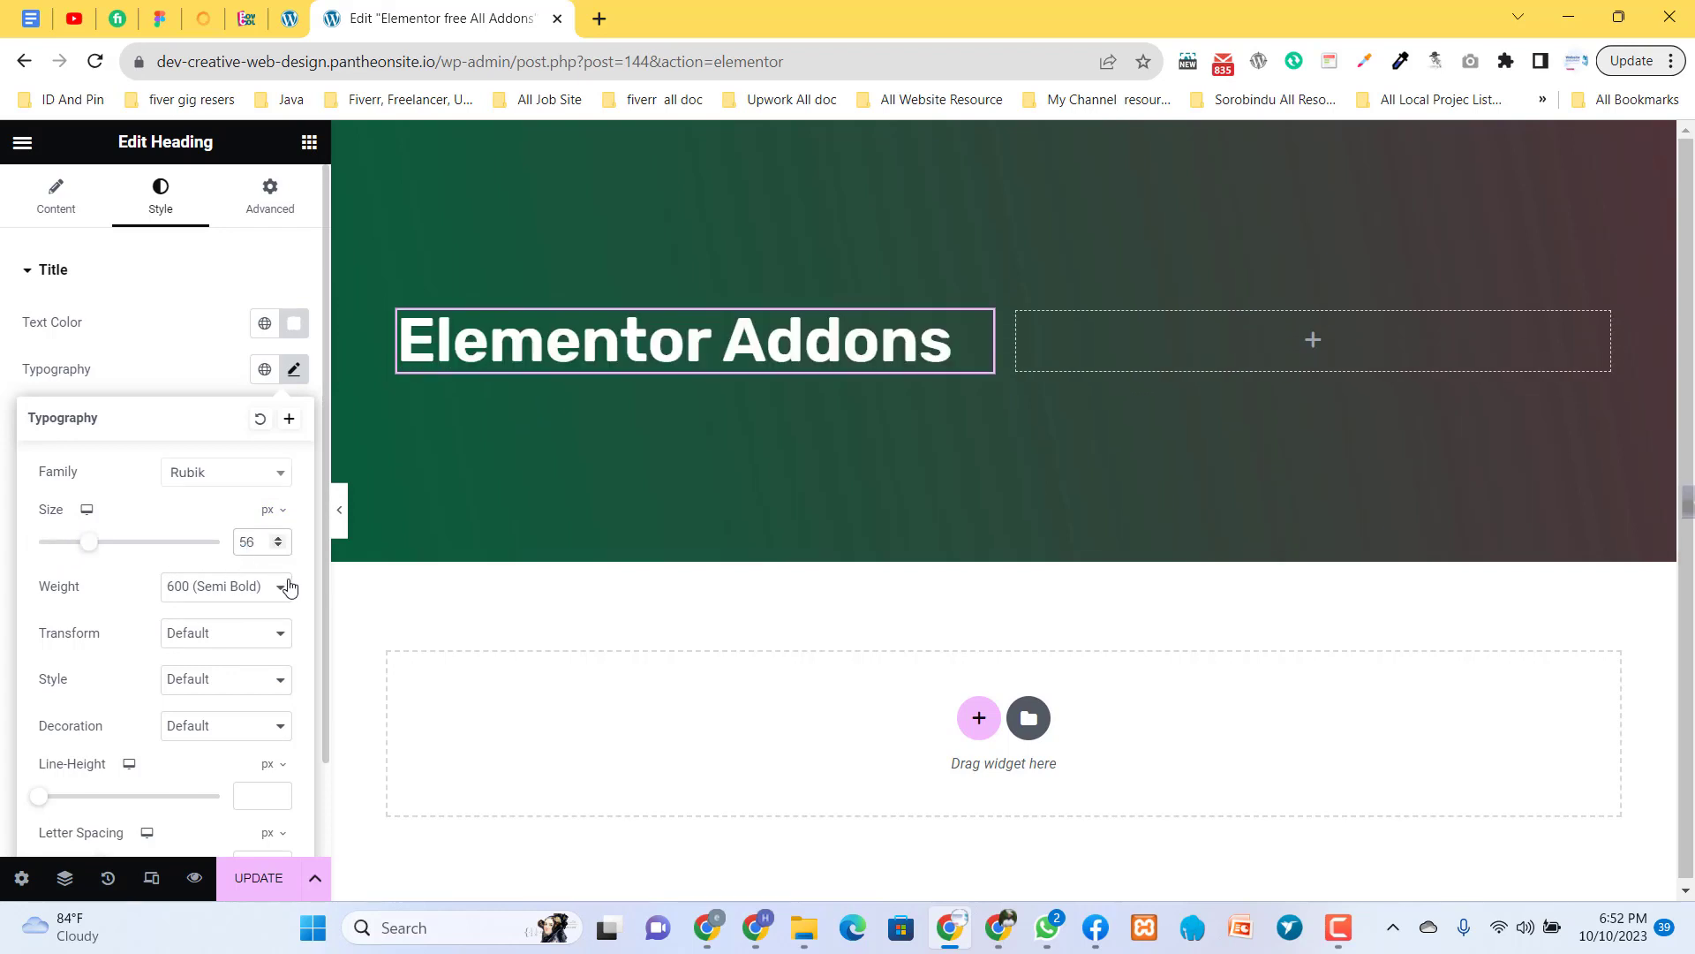
# - Examine the weight, transform and style options available for the heading's typography
pyautogui.click(210, 596)
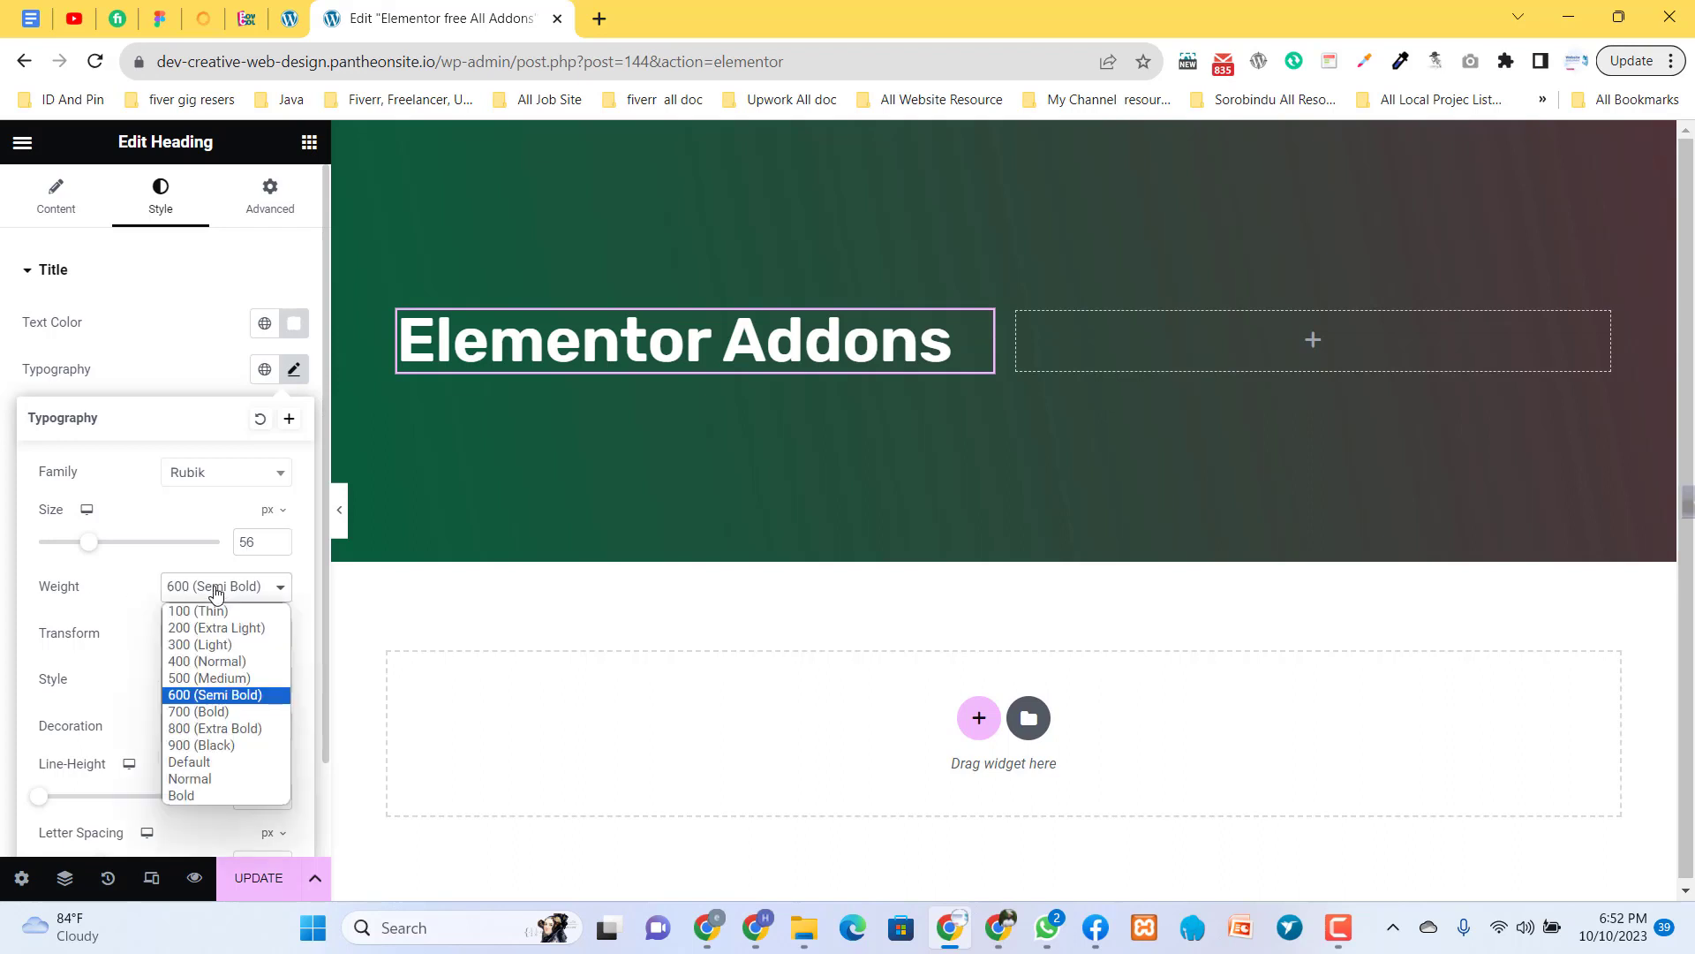
pyautogui.click(155, 583)
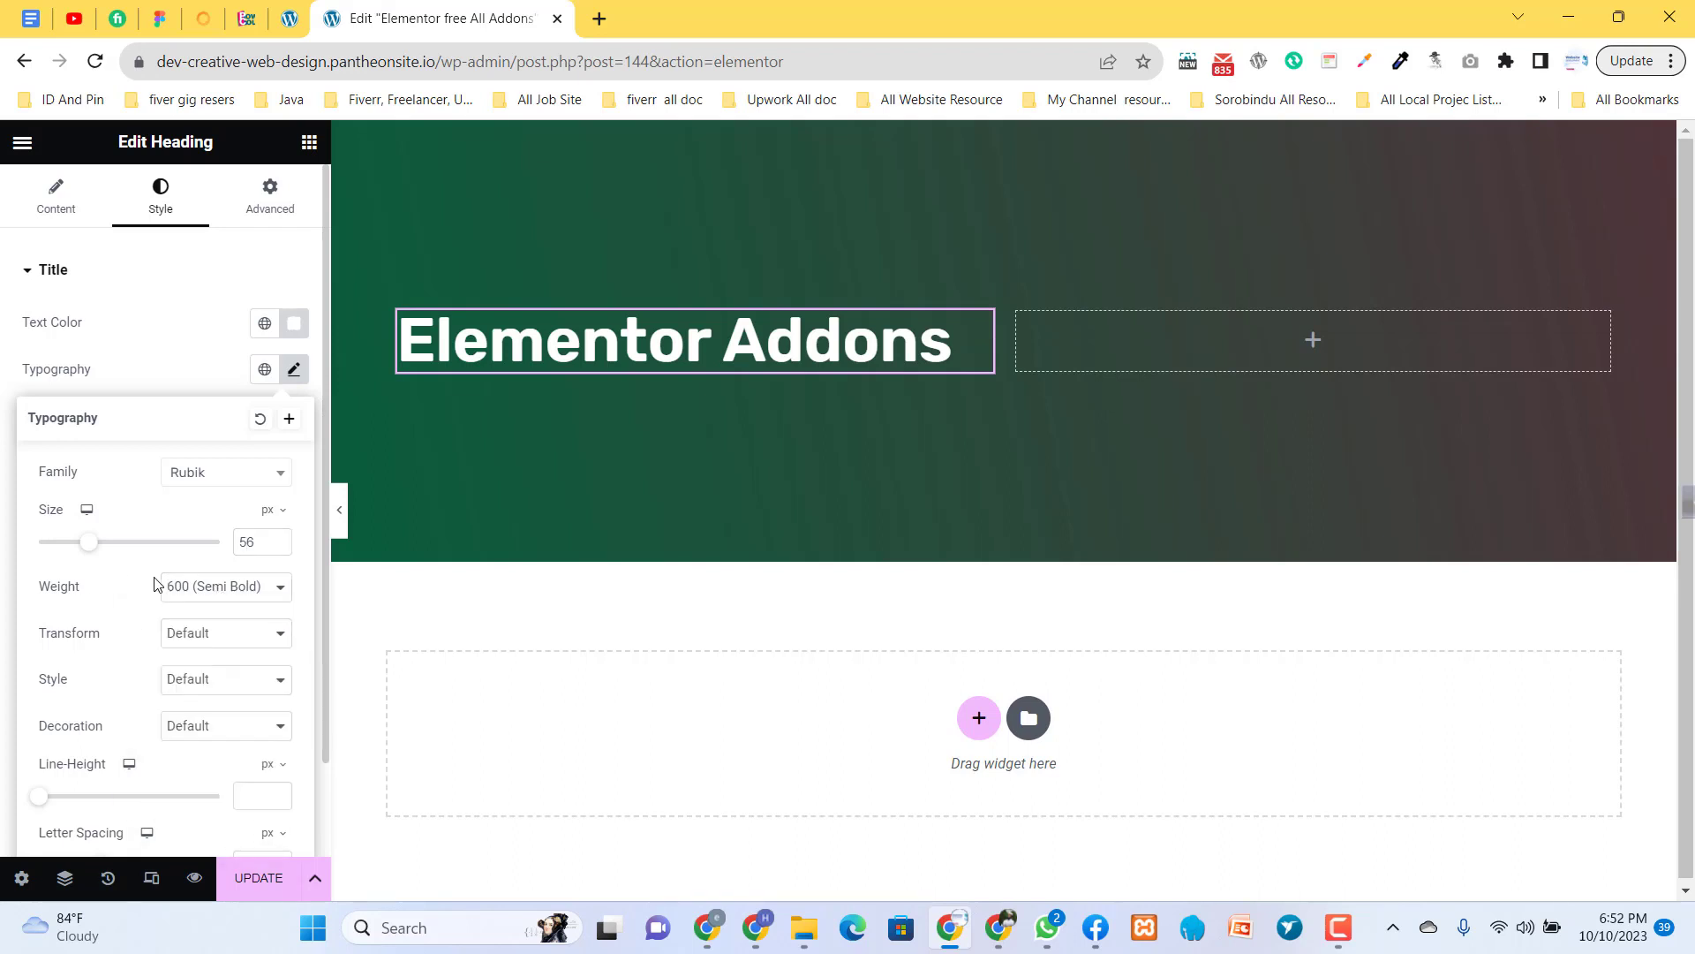
pyautogui.scroll(-1, 103, 655)
pyautogui.click(228, 528)
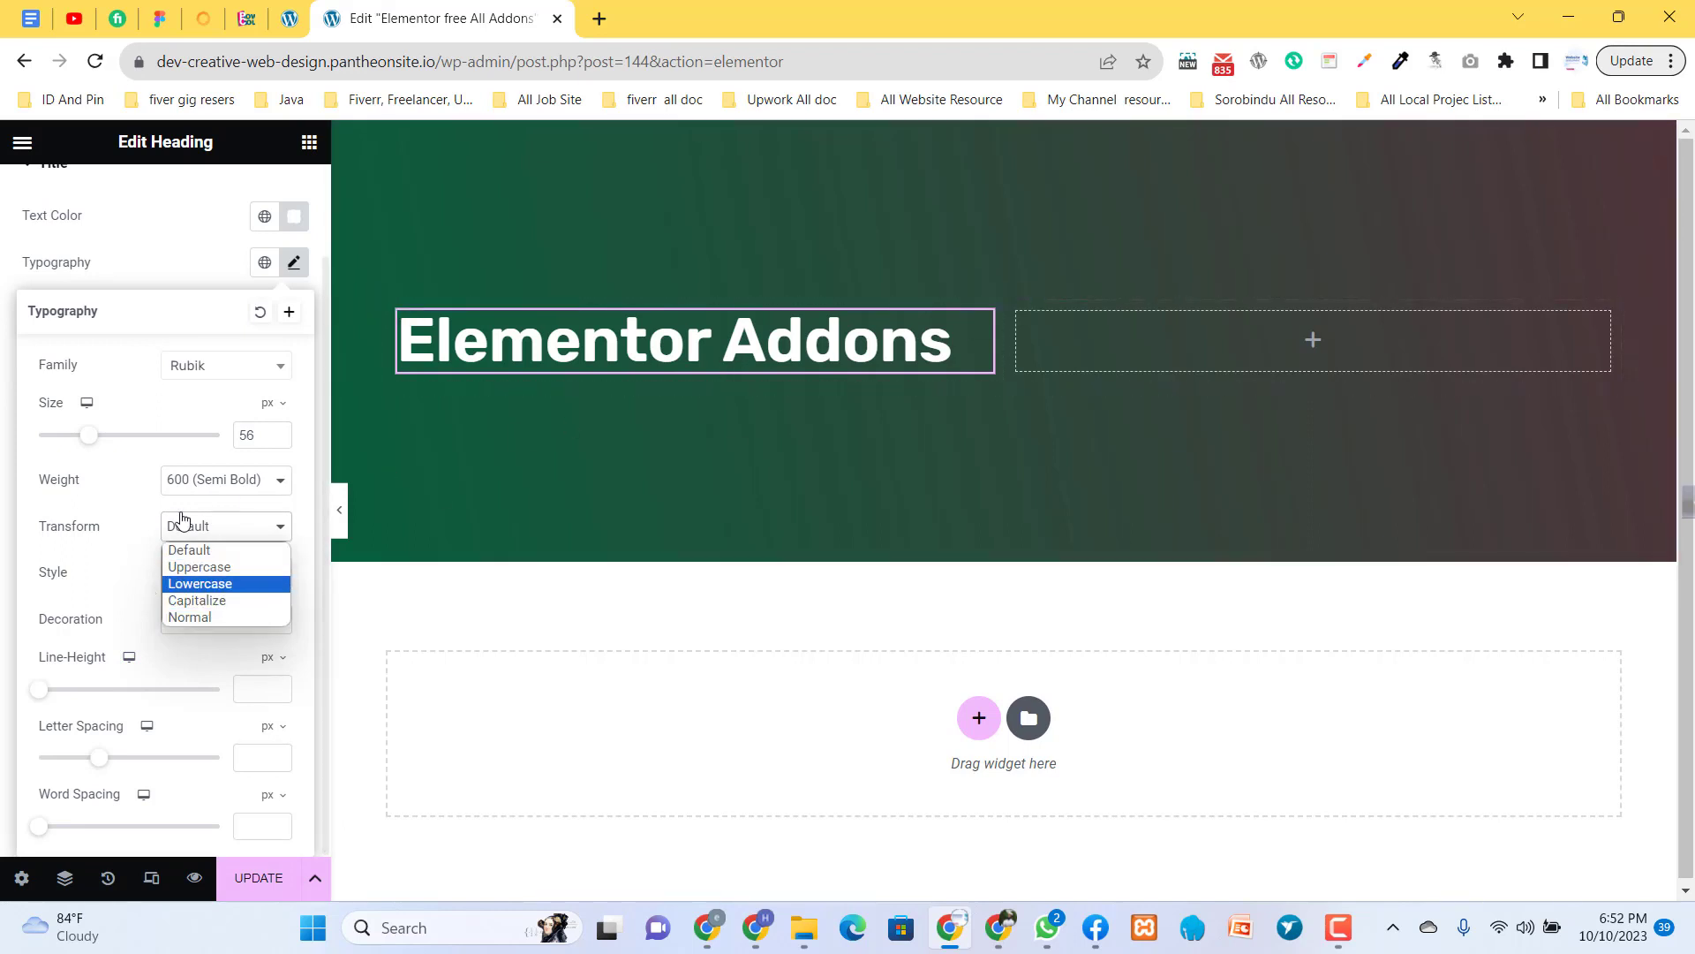
pyautogui.click(152, 527)
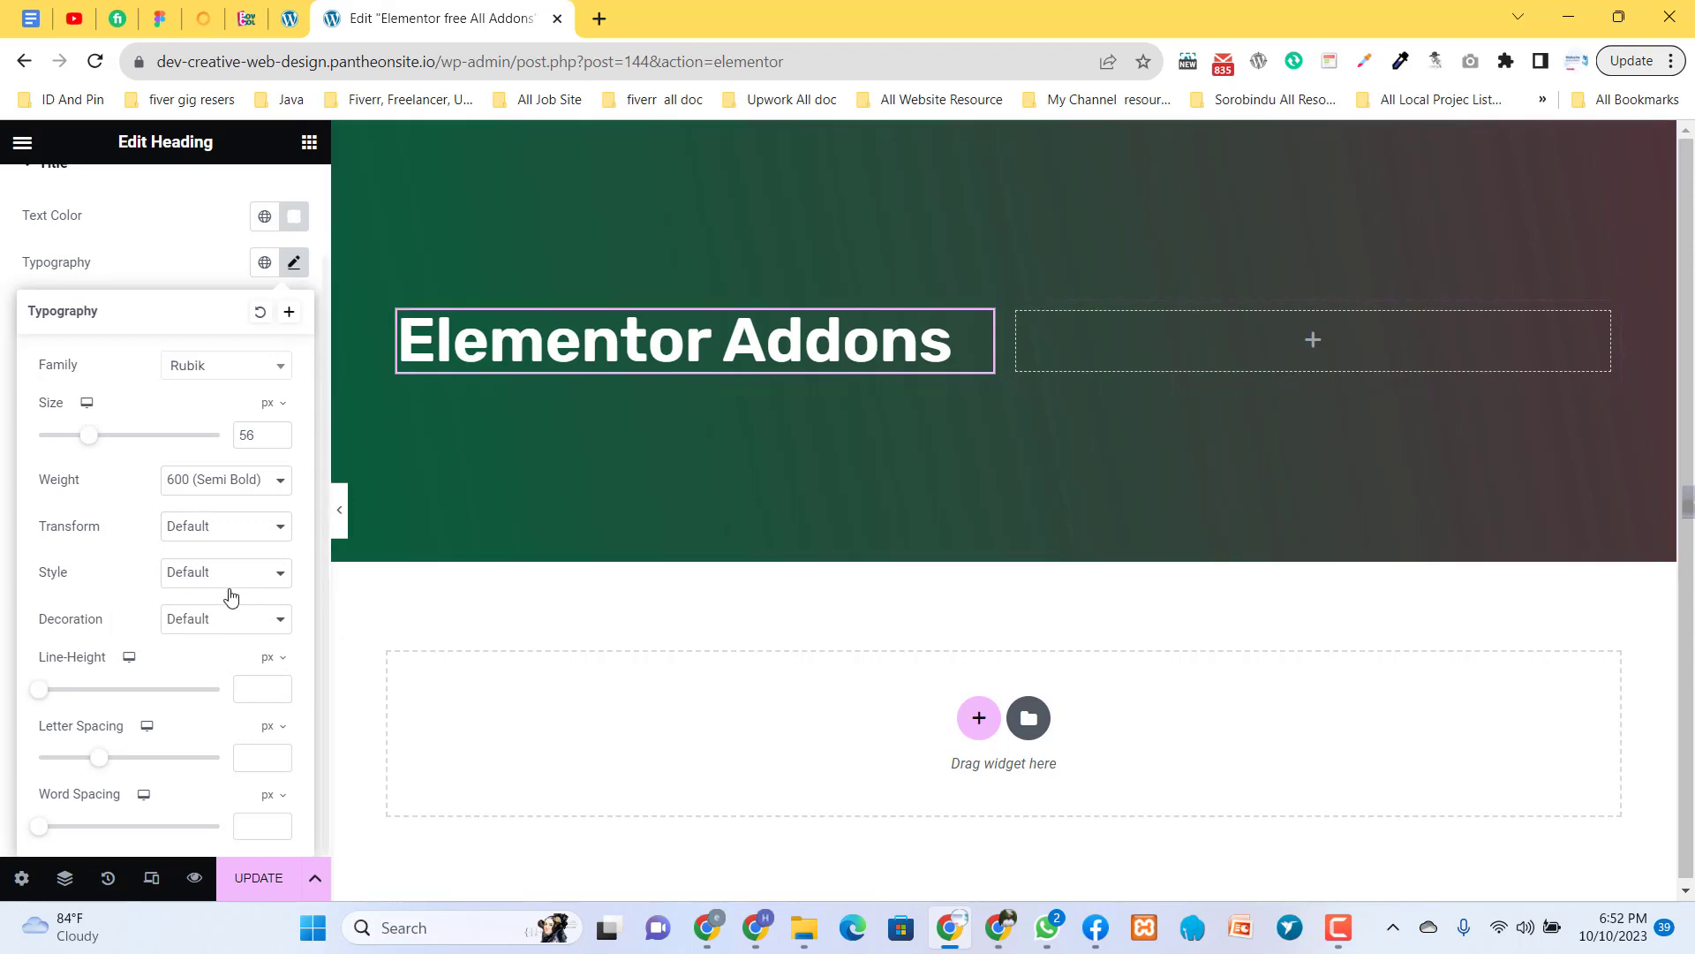
pyautogui.click(186, 574)
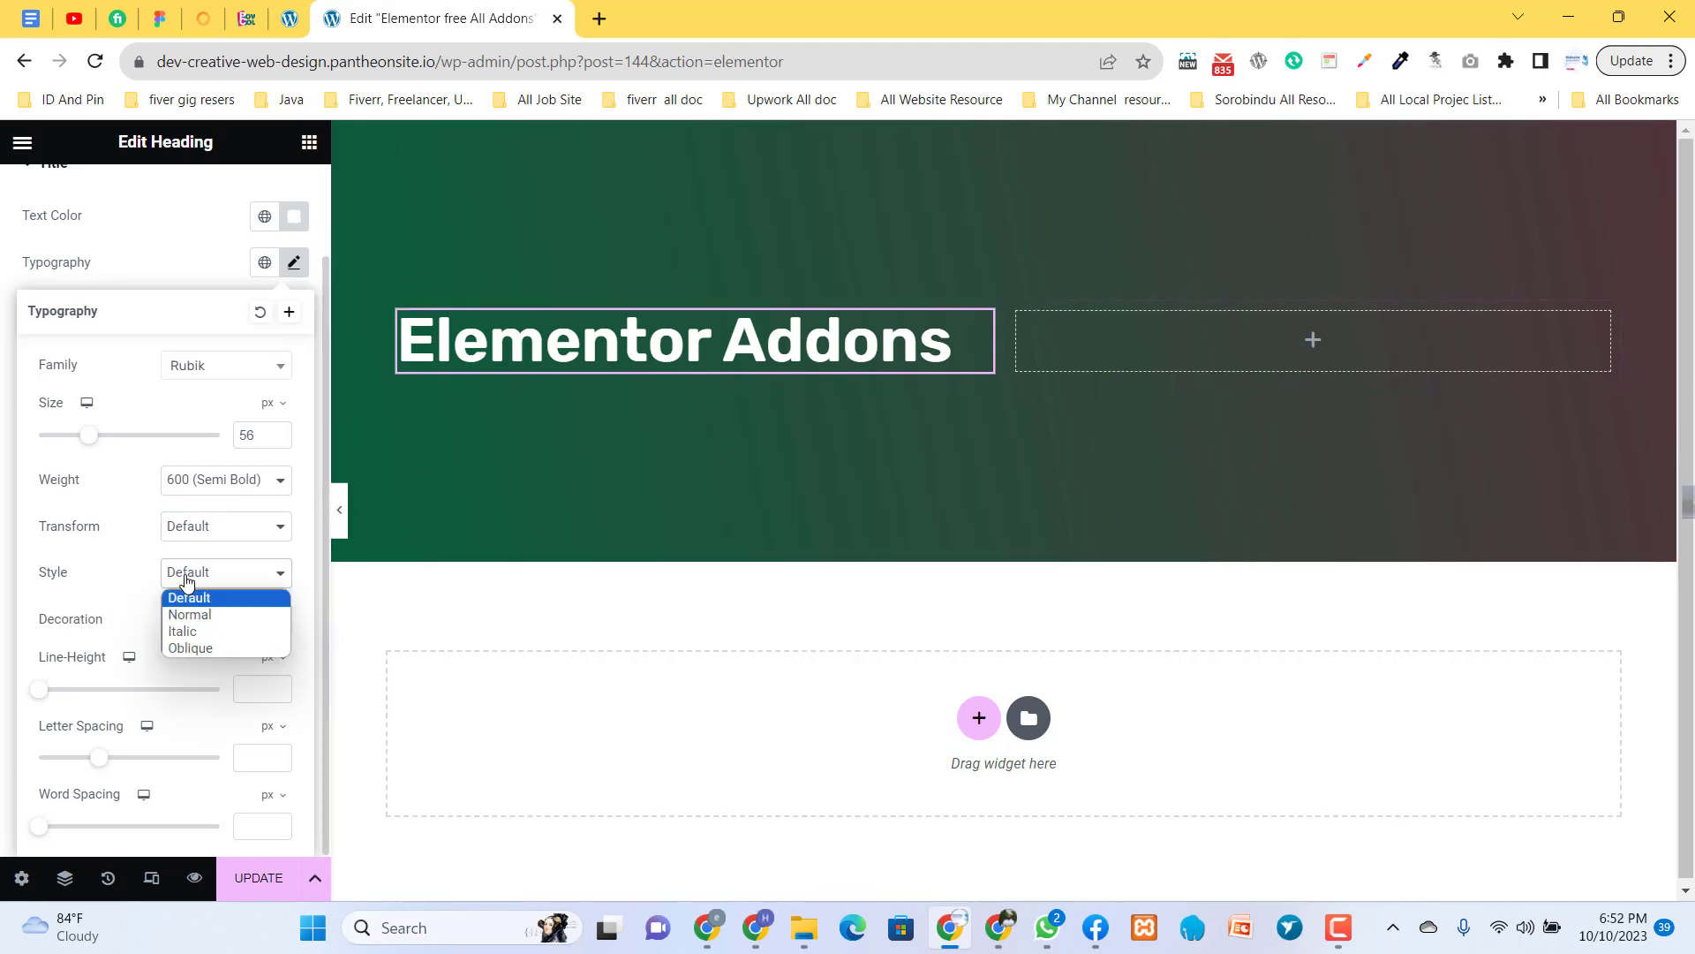
pyautogui.scroll(2, 186, 580)
pyautogui.click(218, 638)
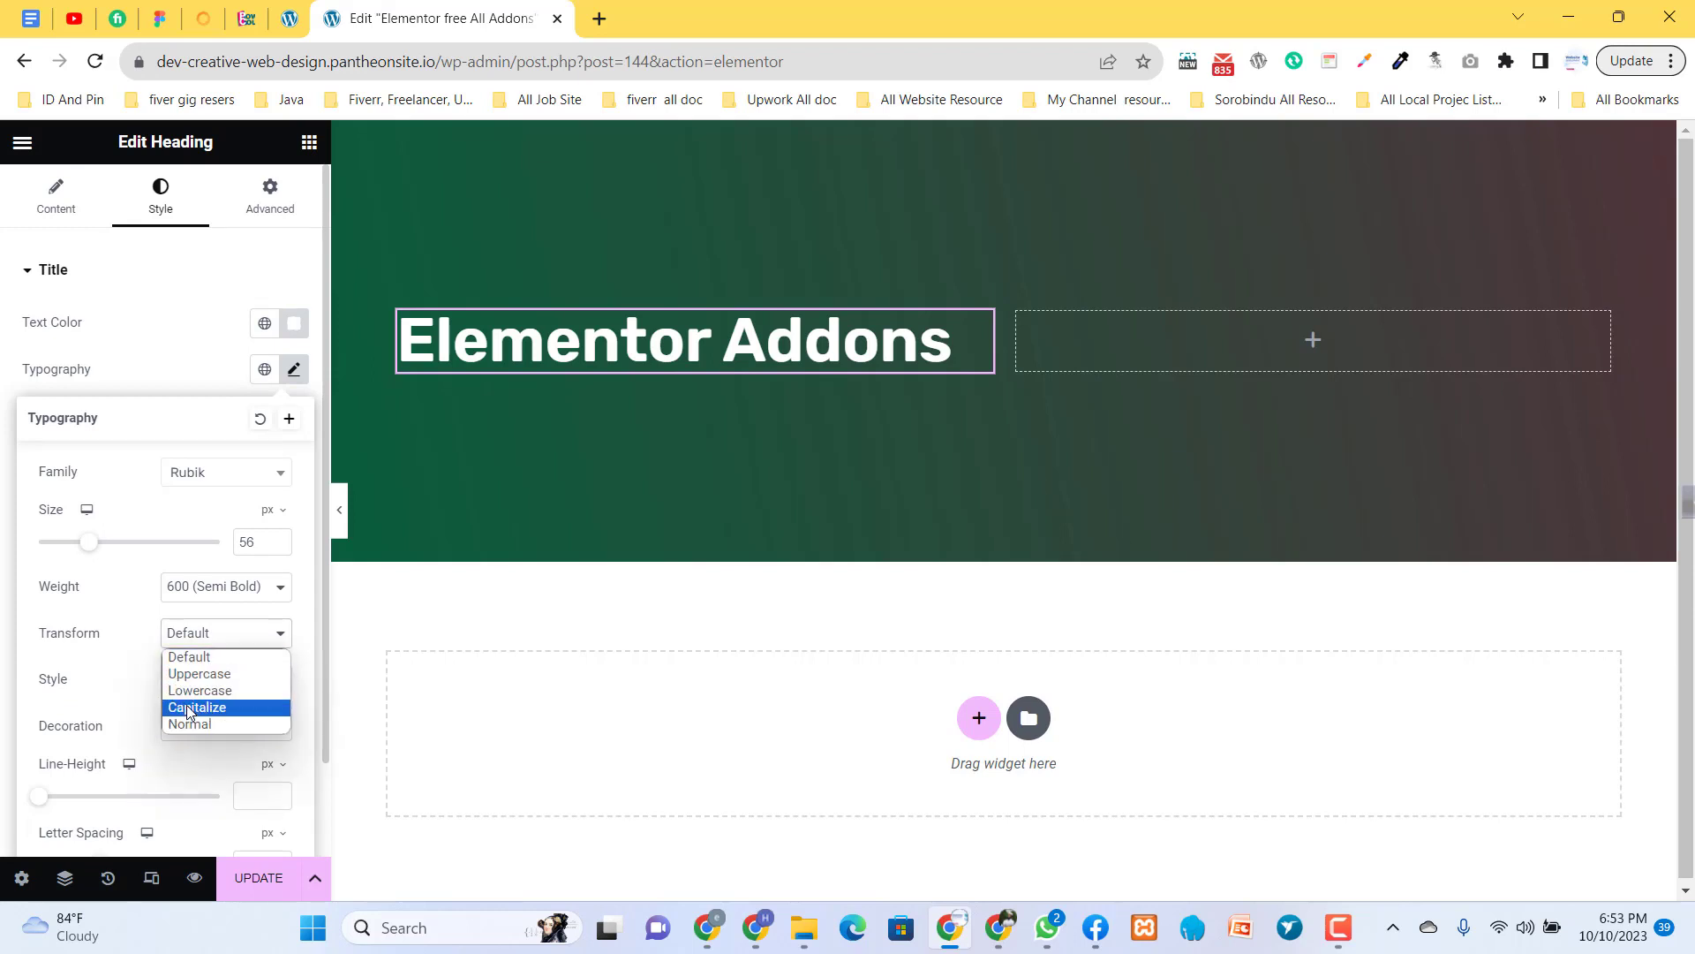
pyautogui.click(130, 643)
# - Try the Italic style on the heading together with the Overline and Line Through decorations
pyautogui.click(184, 693)
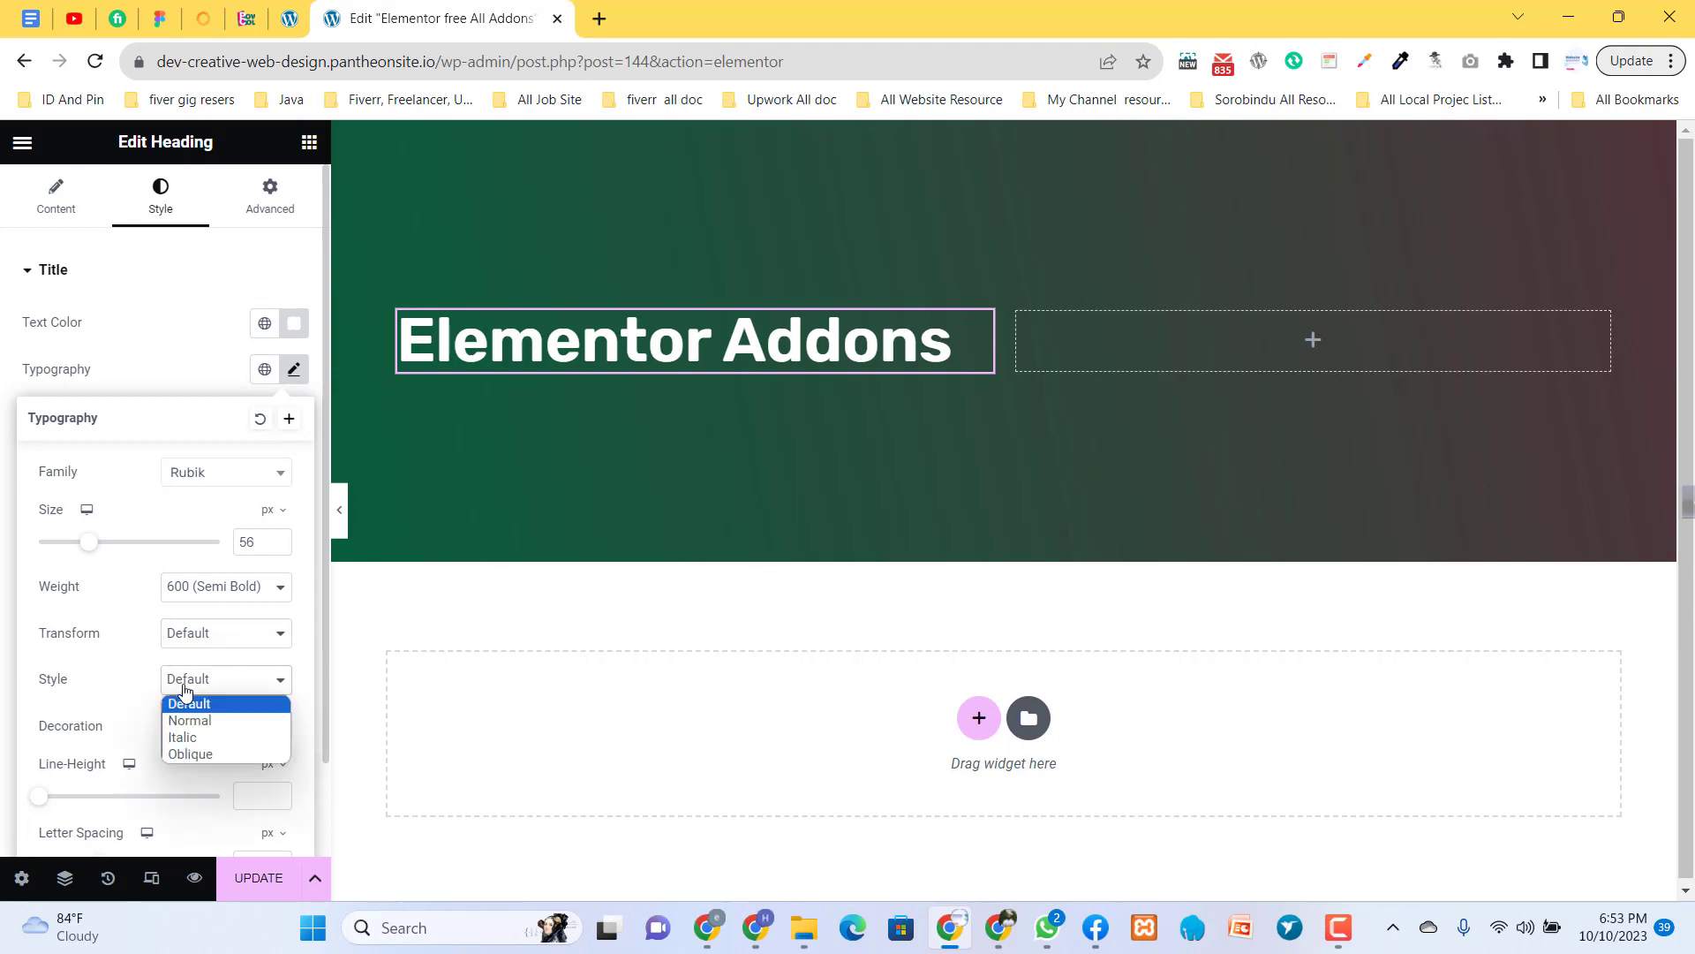
pyautogui.click(195, 744)
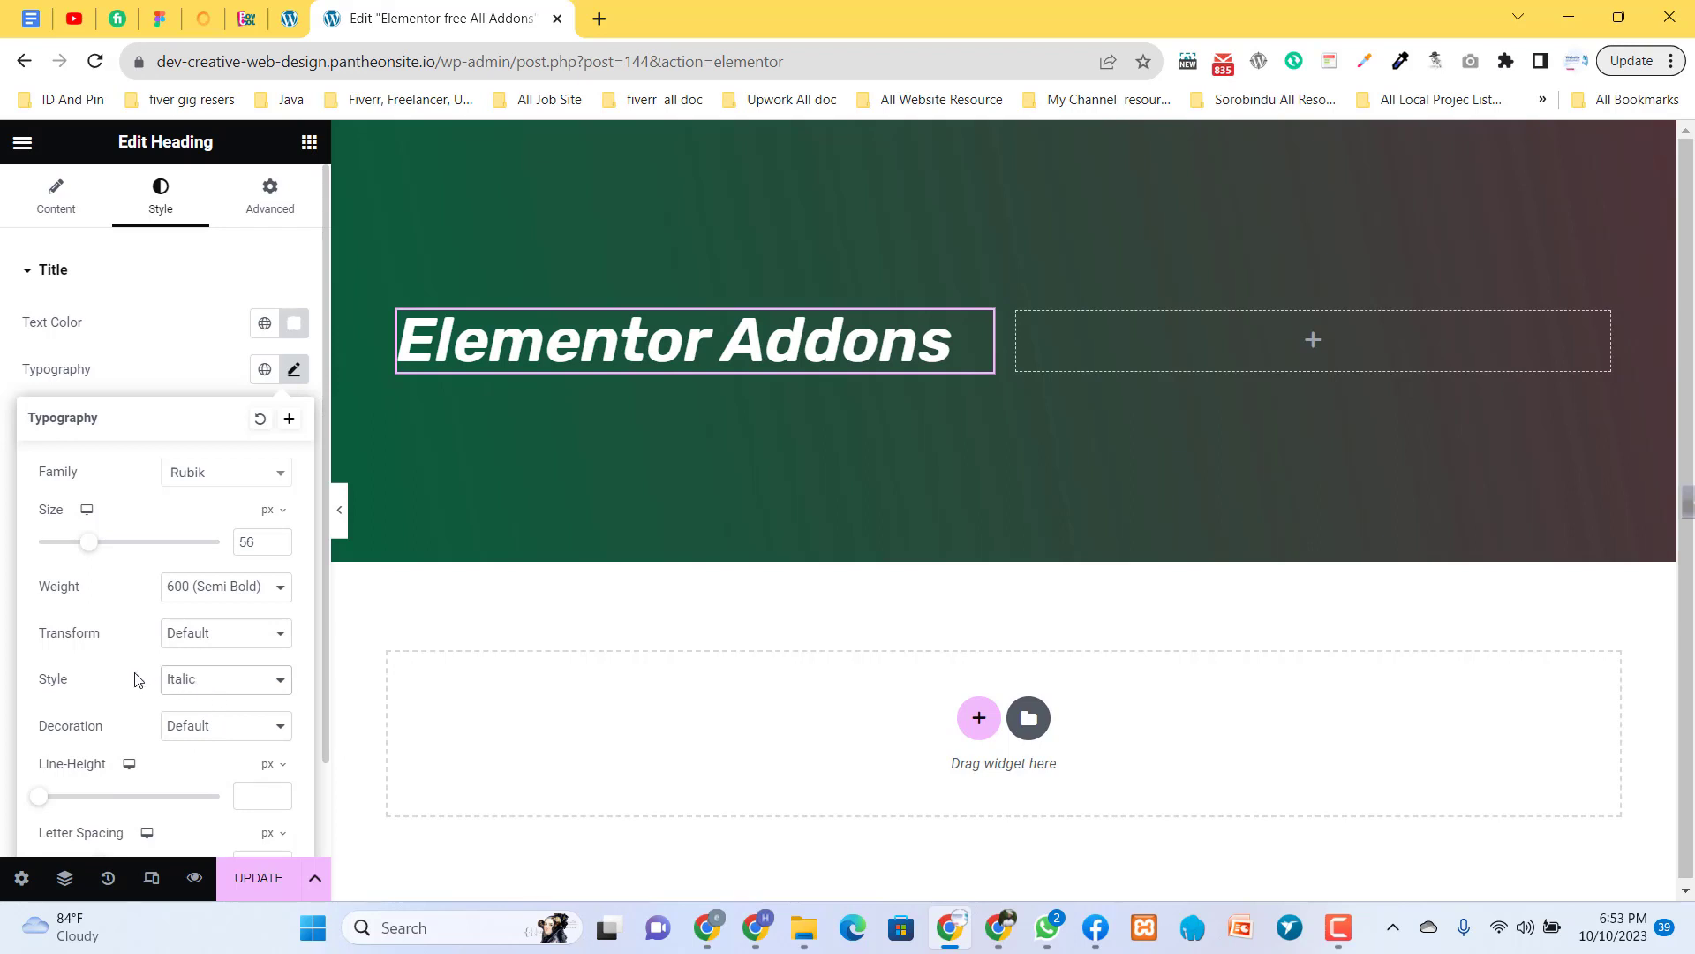
pyautogui.click(165, 725)
pyautogui.click(199, 780)
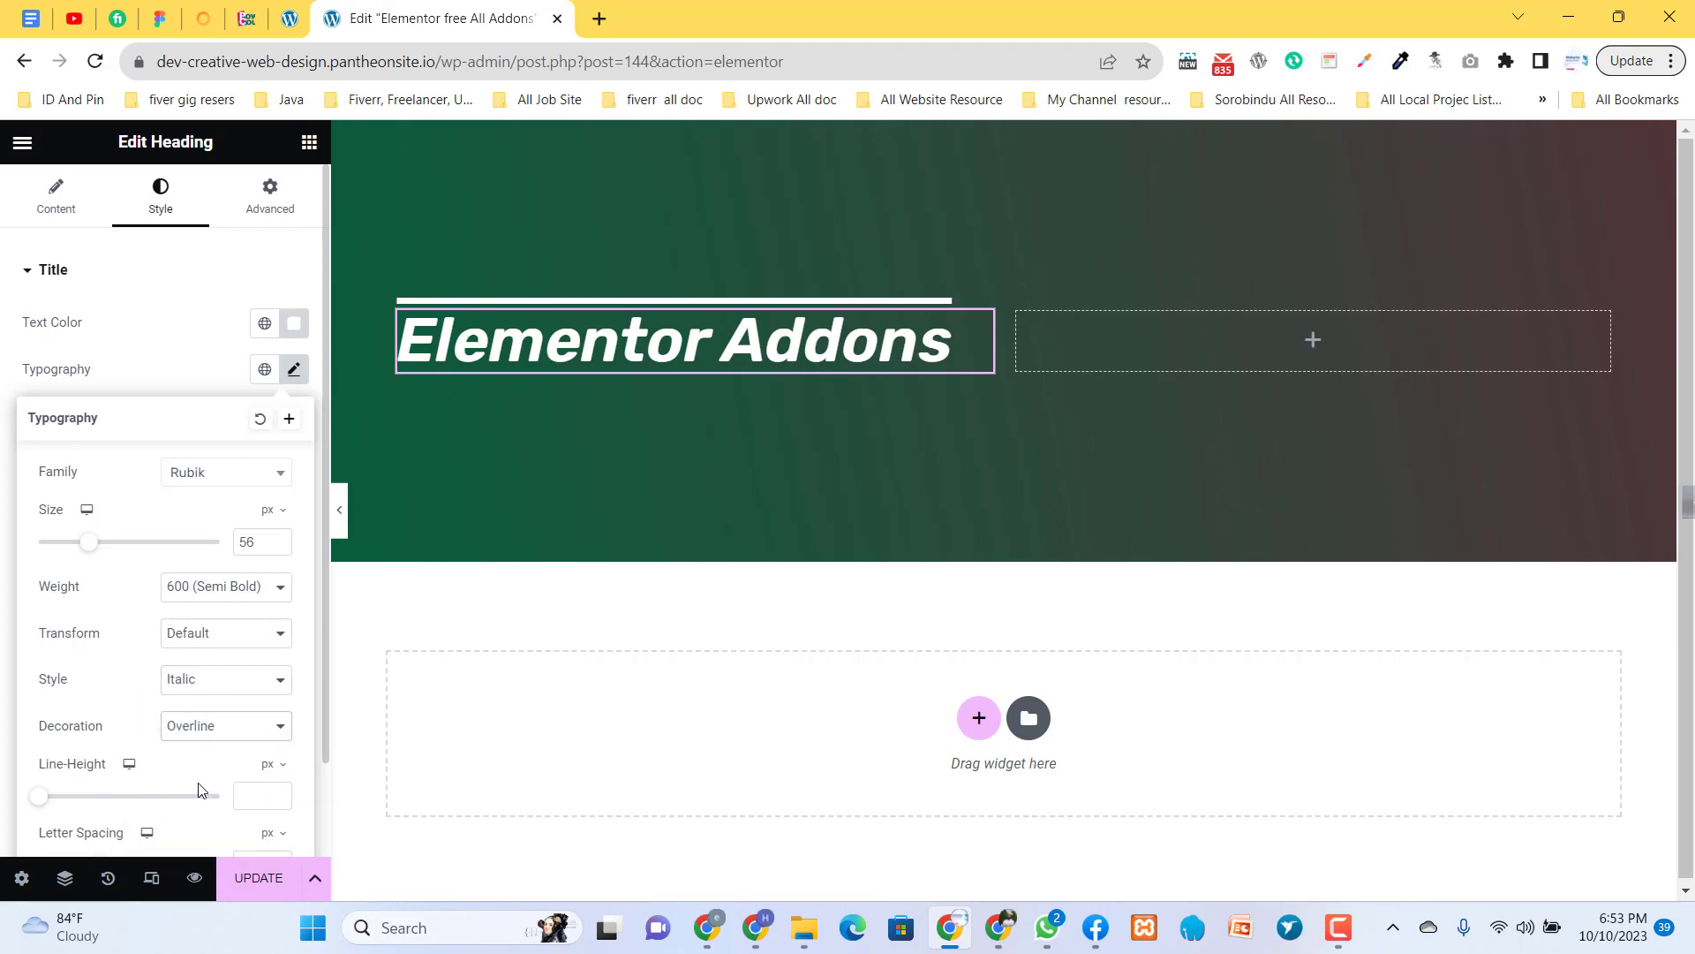
pyautogui.click(209, 734)
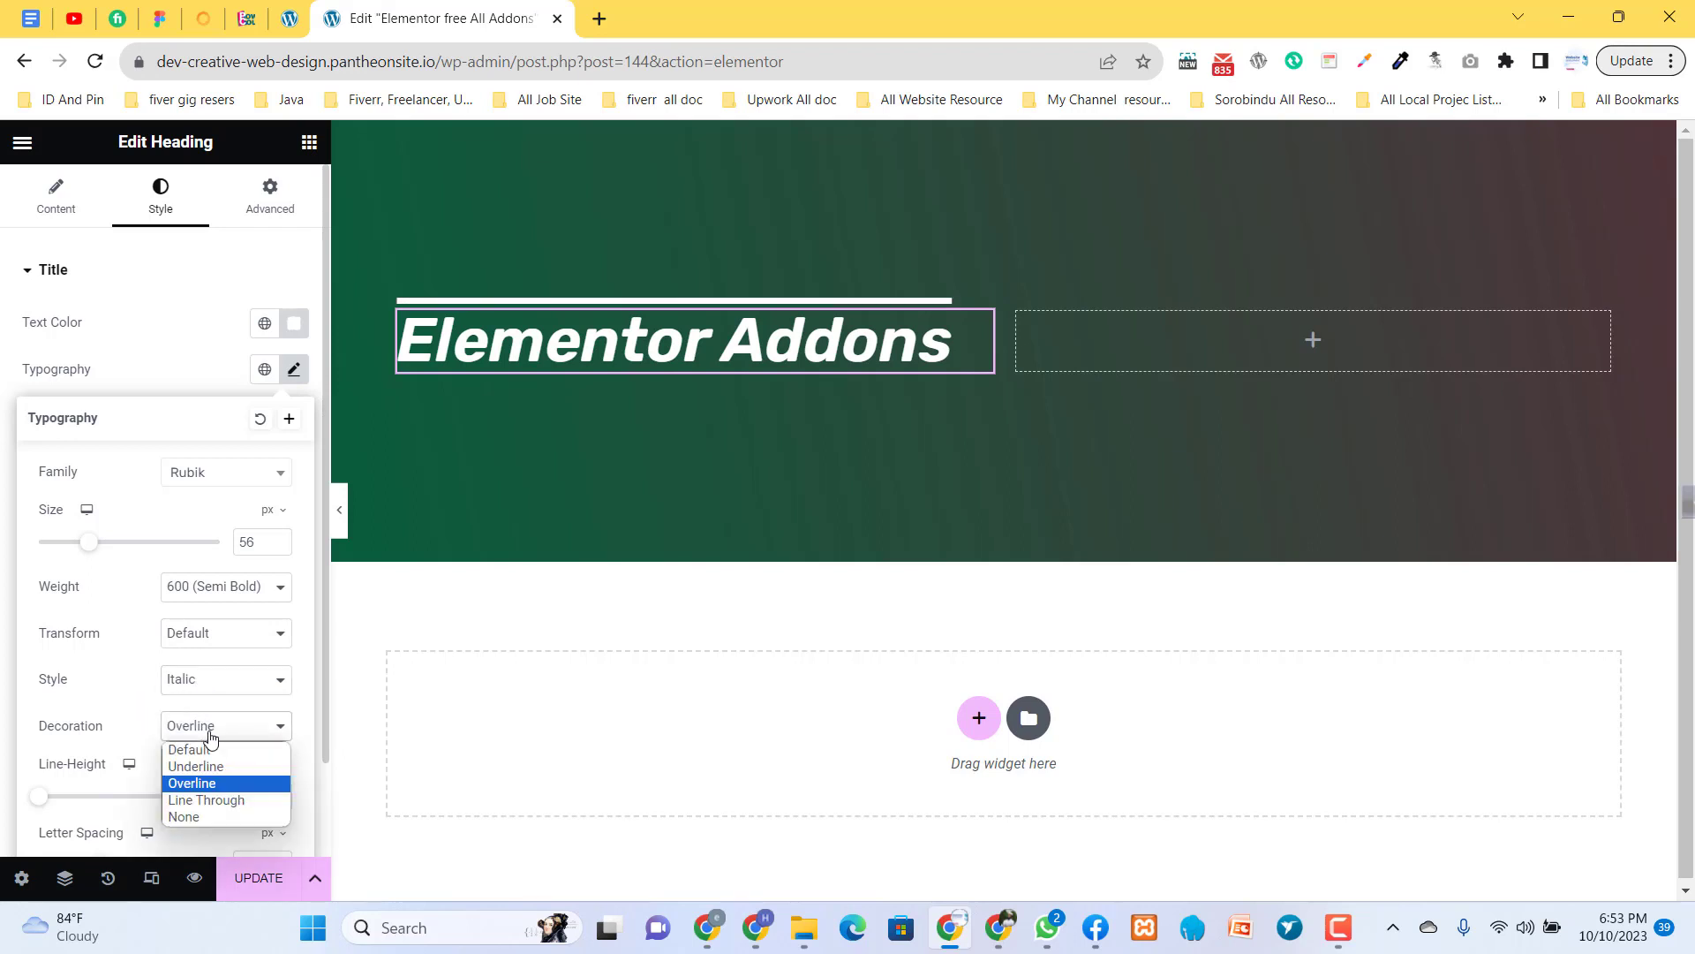
pyautogui.click(207, 800)
# - Set the heading's line height to 60 px and reset its style and decoration to Default
pyautogui.scroll(-2, 136, 725)
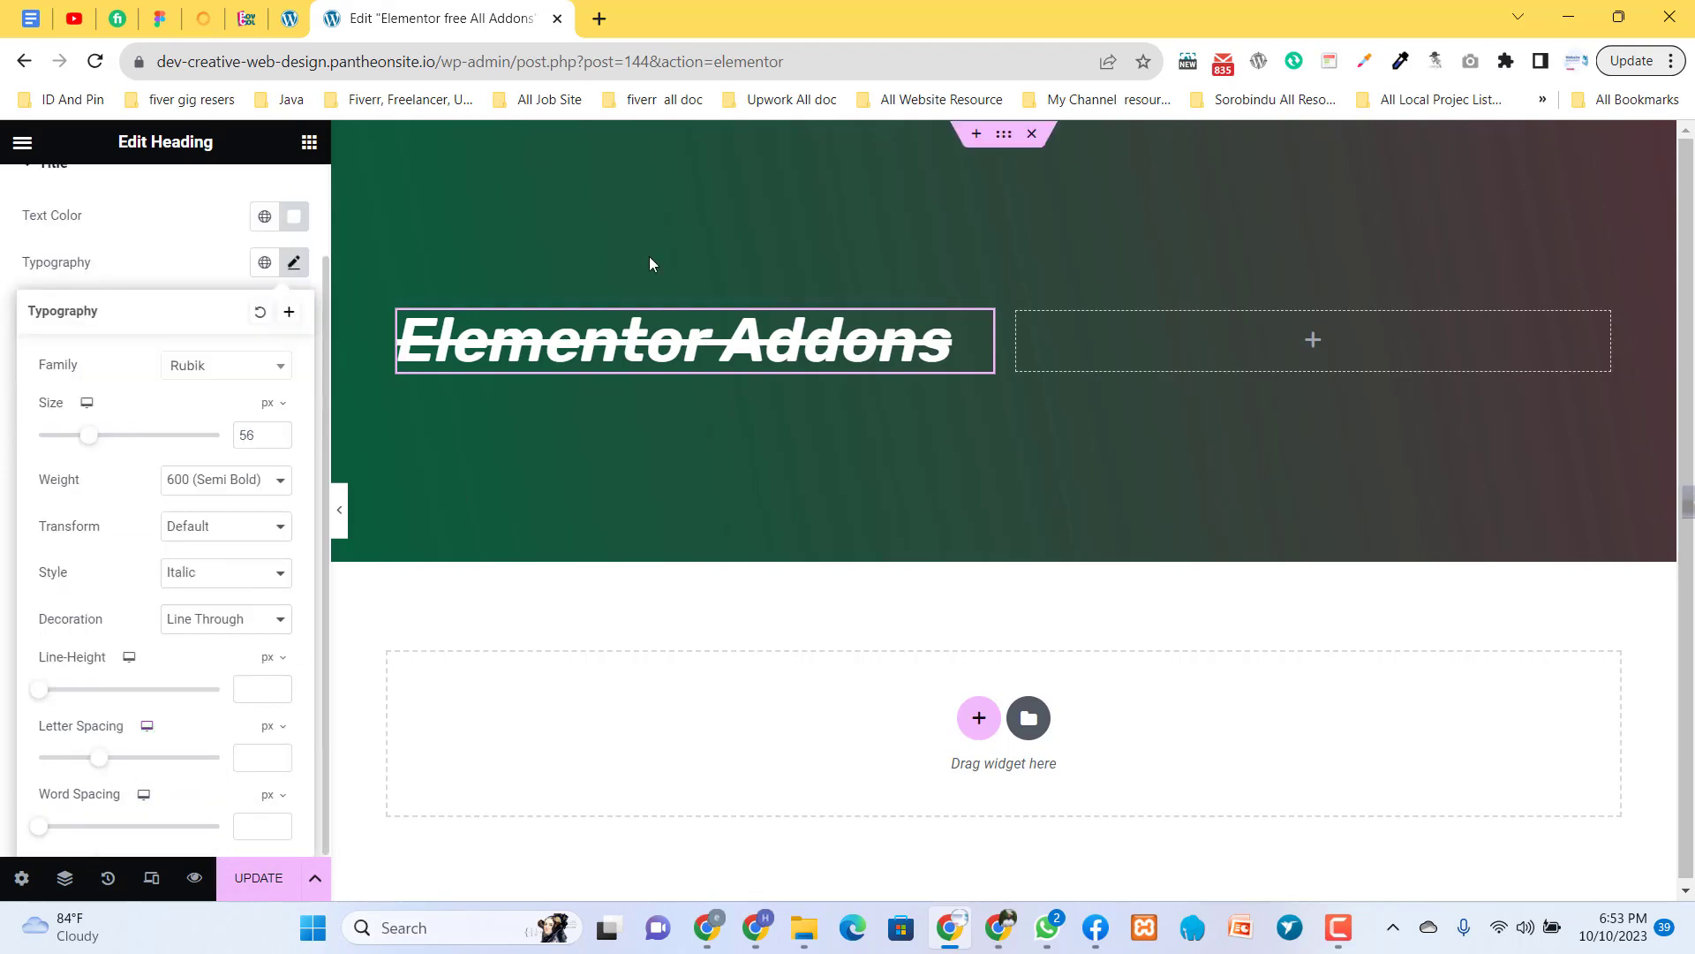
pyautogui.click(215, 581)
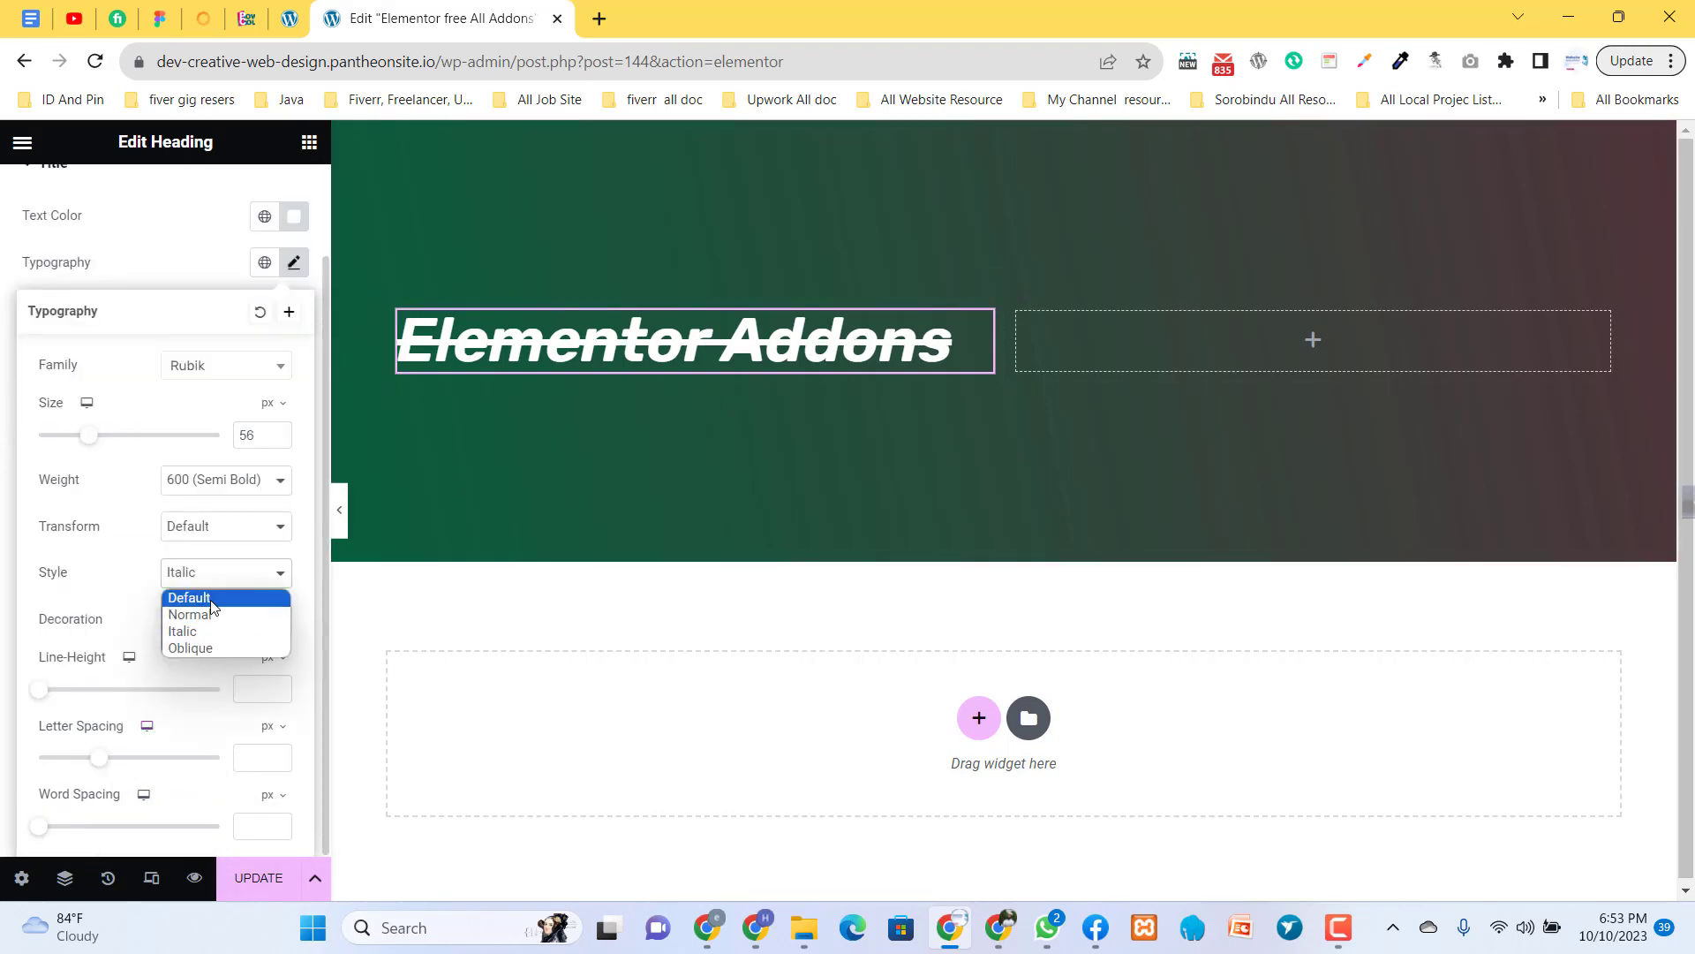
pyautogui.click(204, 592)
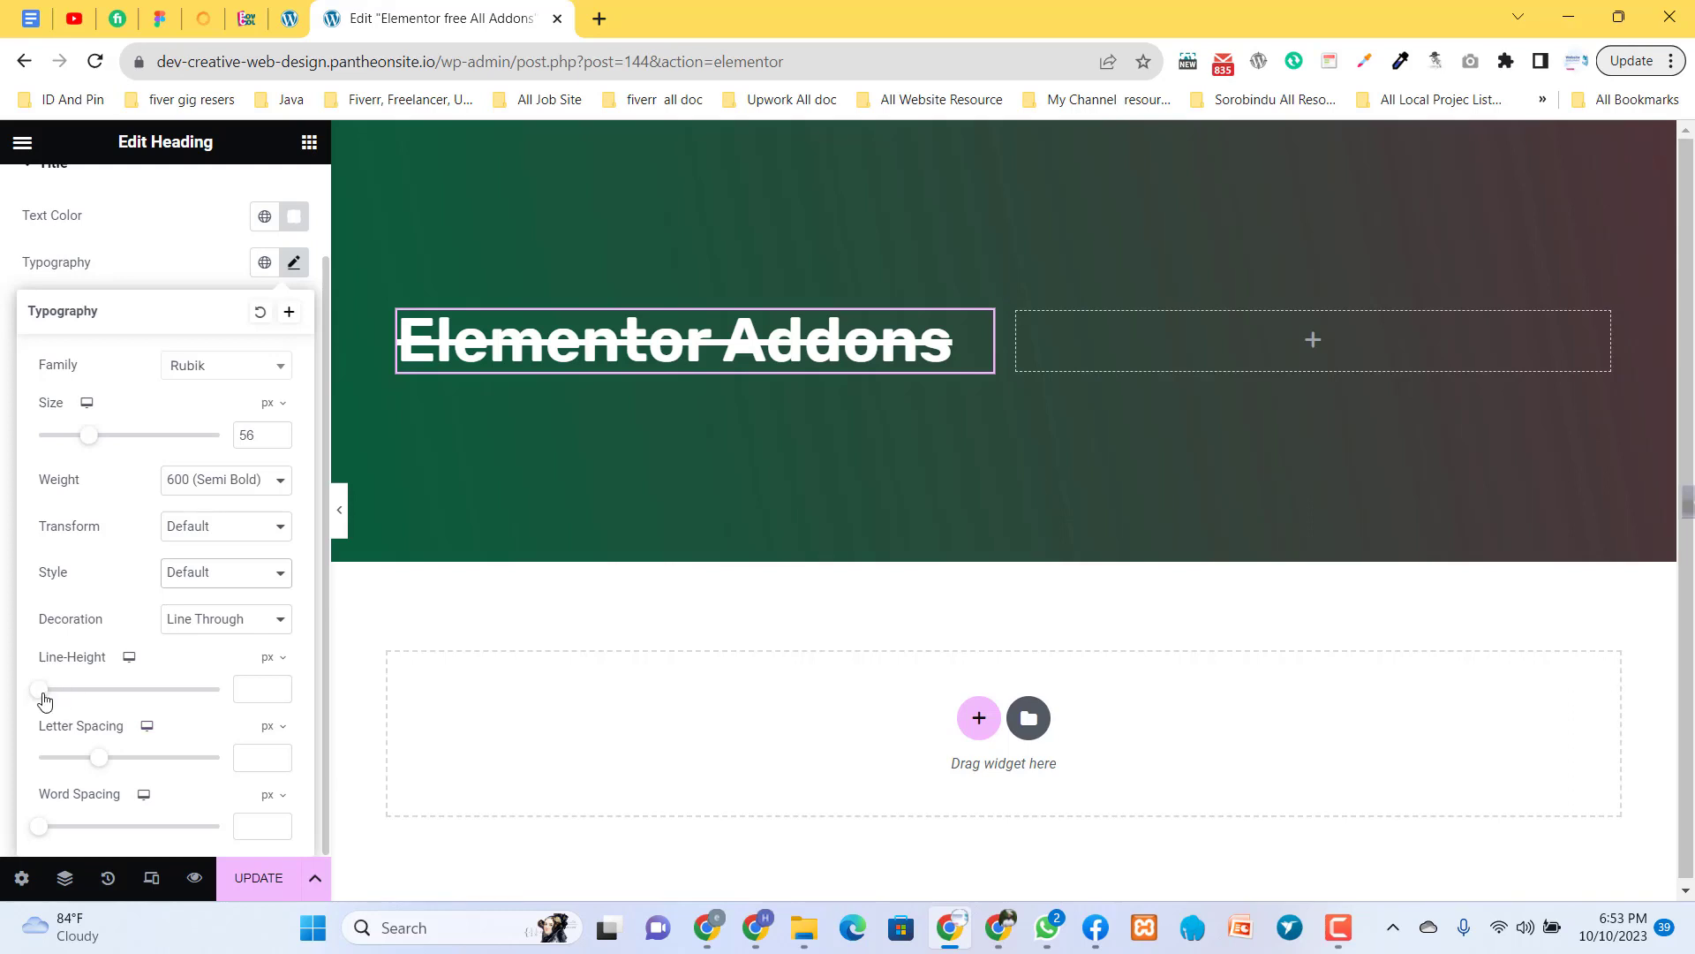
pyautogui.moveTo(41, 695); pyautogui.dragTo(151, 711)
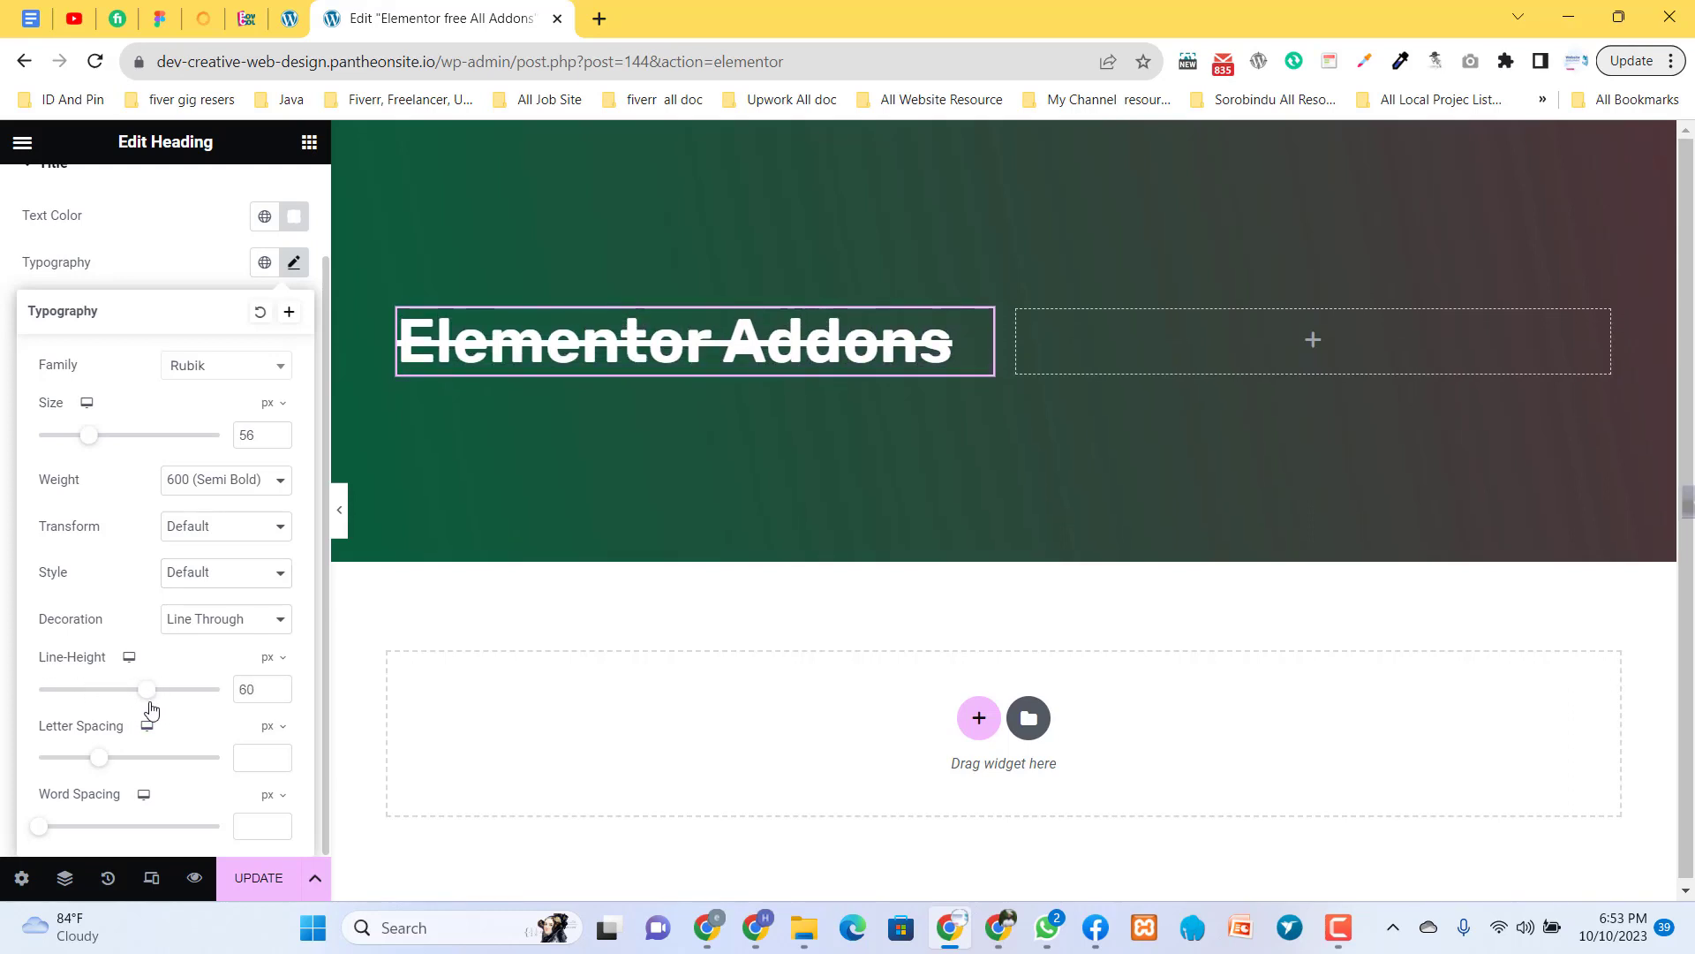
pyautogui.click(216, 626)
pyautogui.click(205, 642)
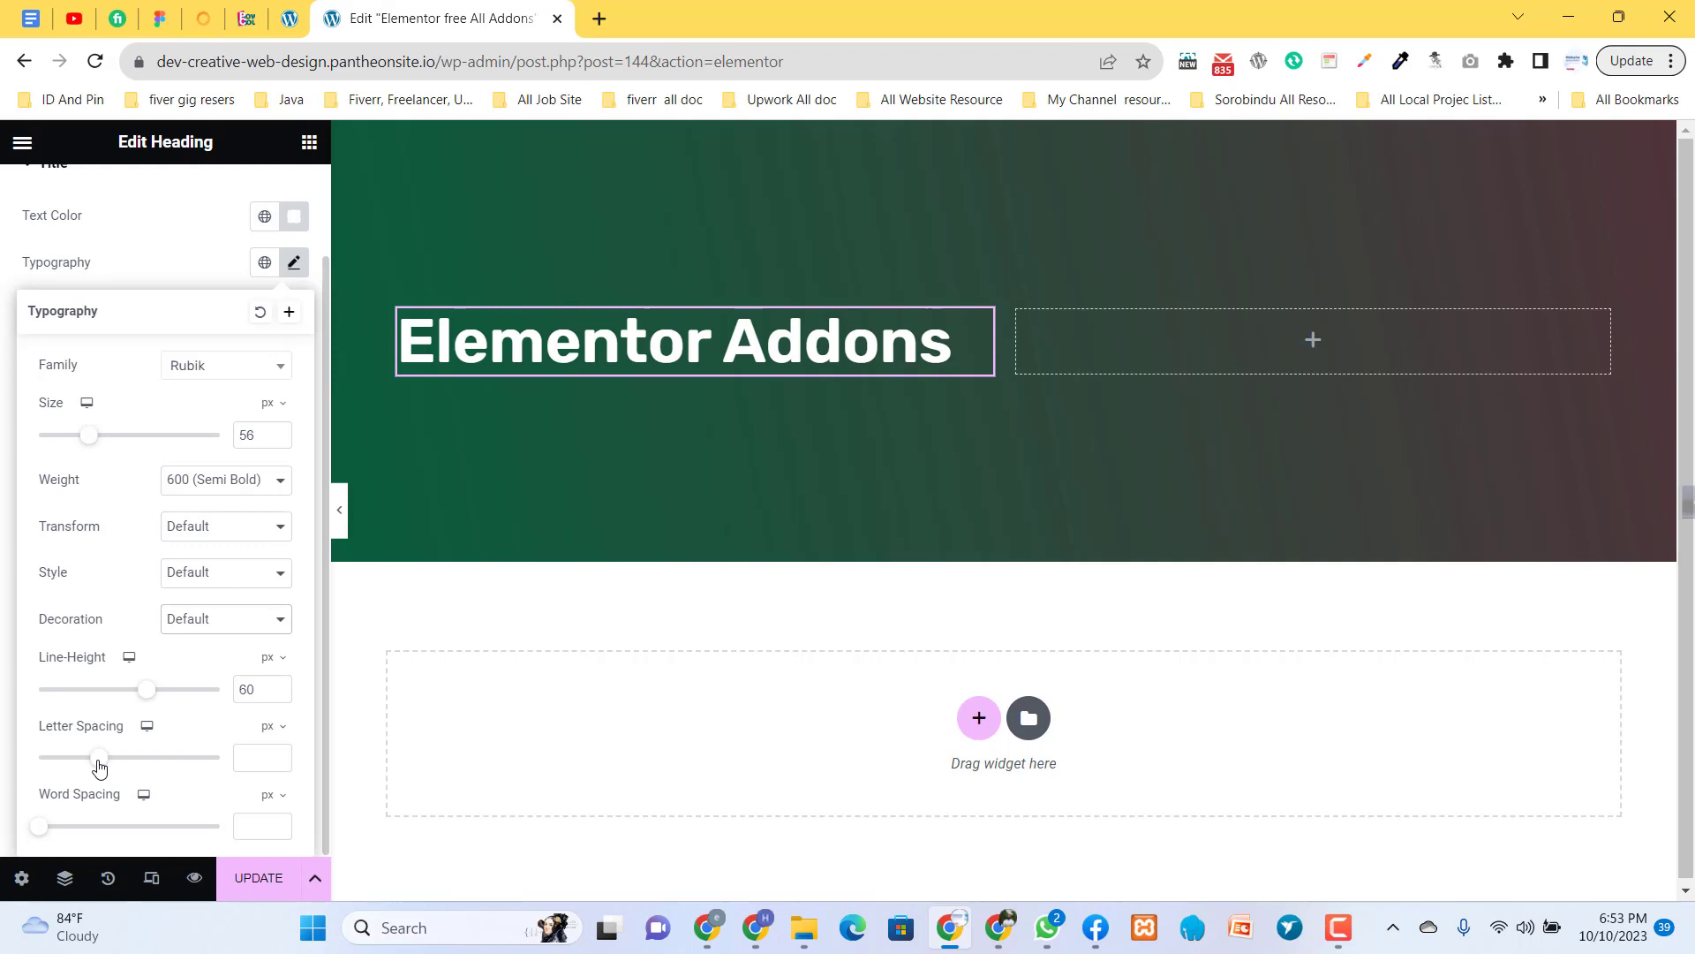
# - Set the heading's letter spacing to -0.1 px
pyautogui.moveTo(99, 767)
pyautogui.mouseDown()
pyautogui.moveTo(136, 768)
pyautogui.moveTo(98, 767)
pyautogui.mouseUp()
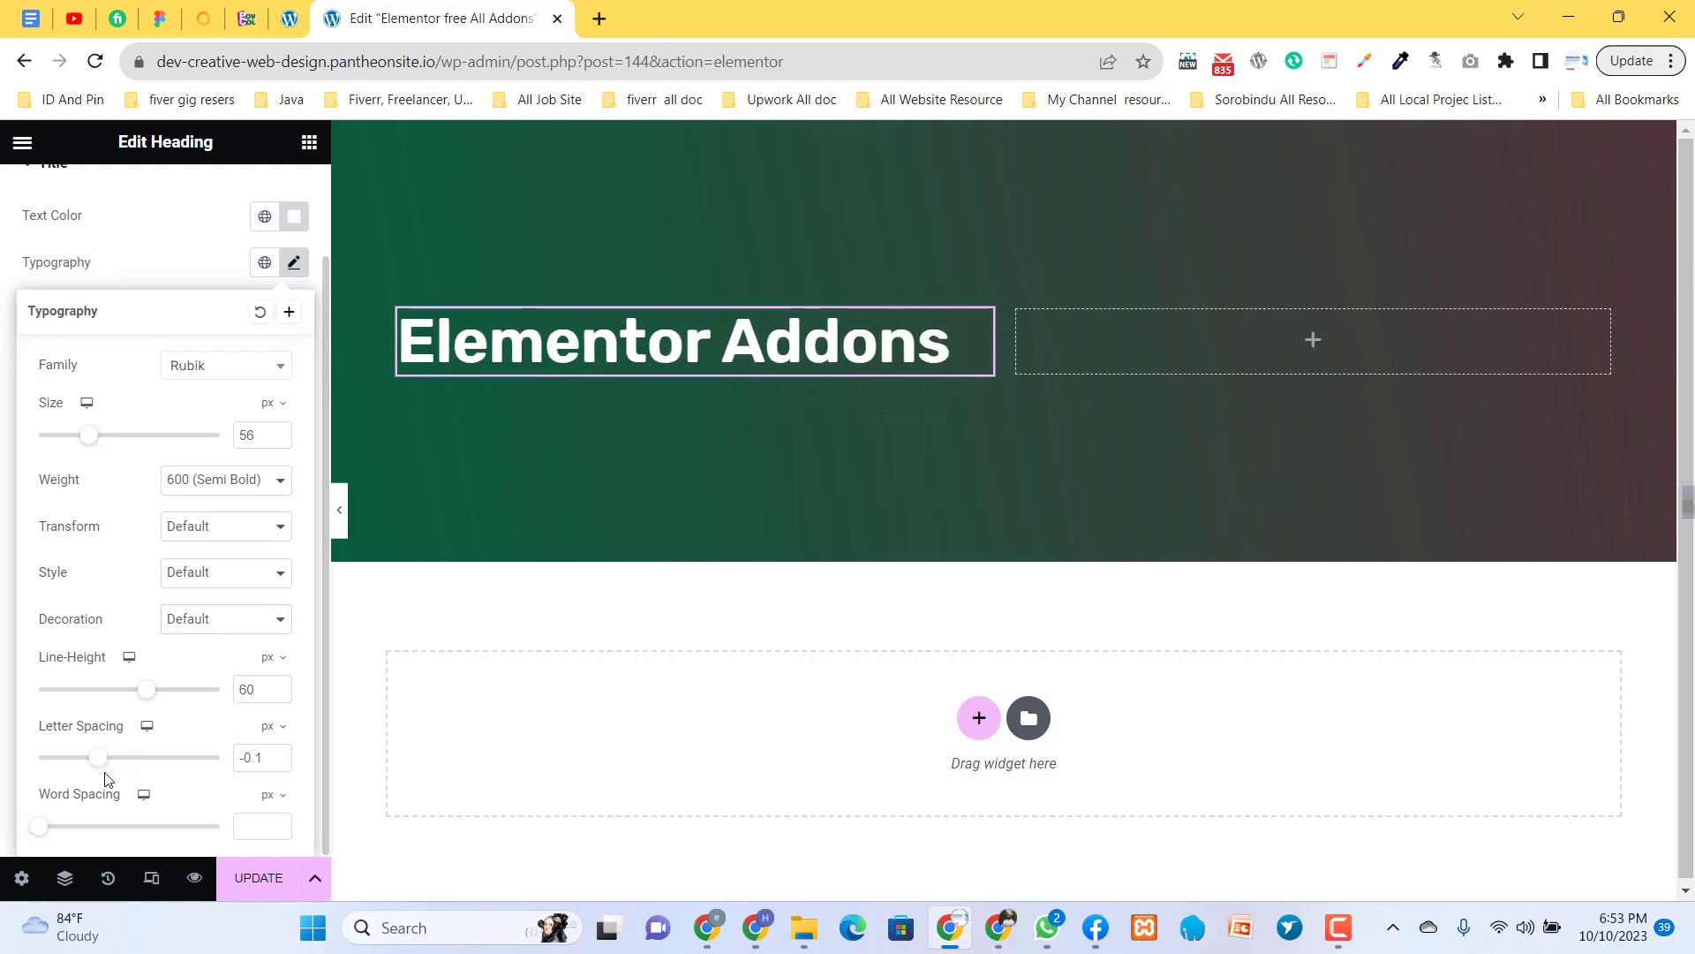
# - Set the heading's word spacing to 6 px and tighten its letter spacing to about -4.8 px
pyautogui.moveTo(41, 835)
pyautogui.mouseDown()
pyautogui.moveTo(61, 836)
pyautogui.moveTo(45, 838)
pyautogui.mouseUp()
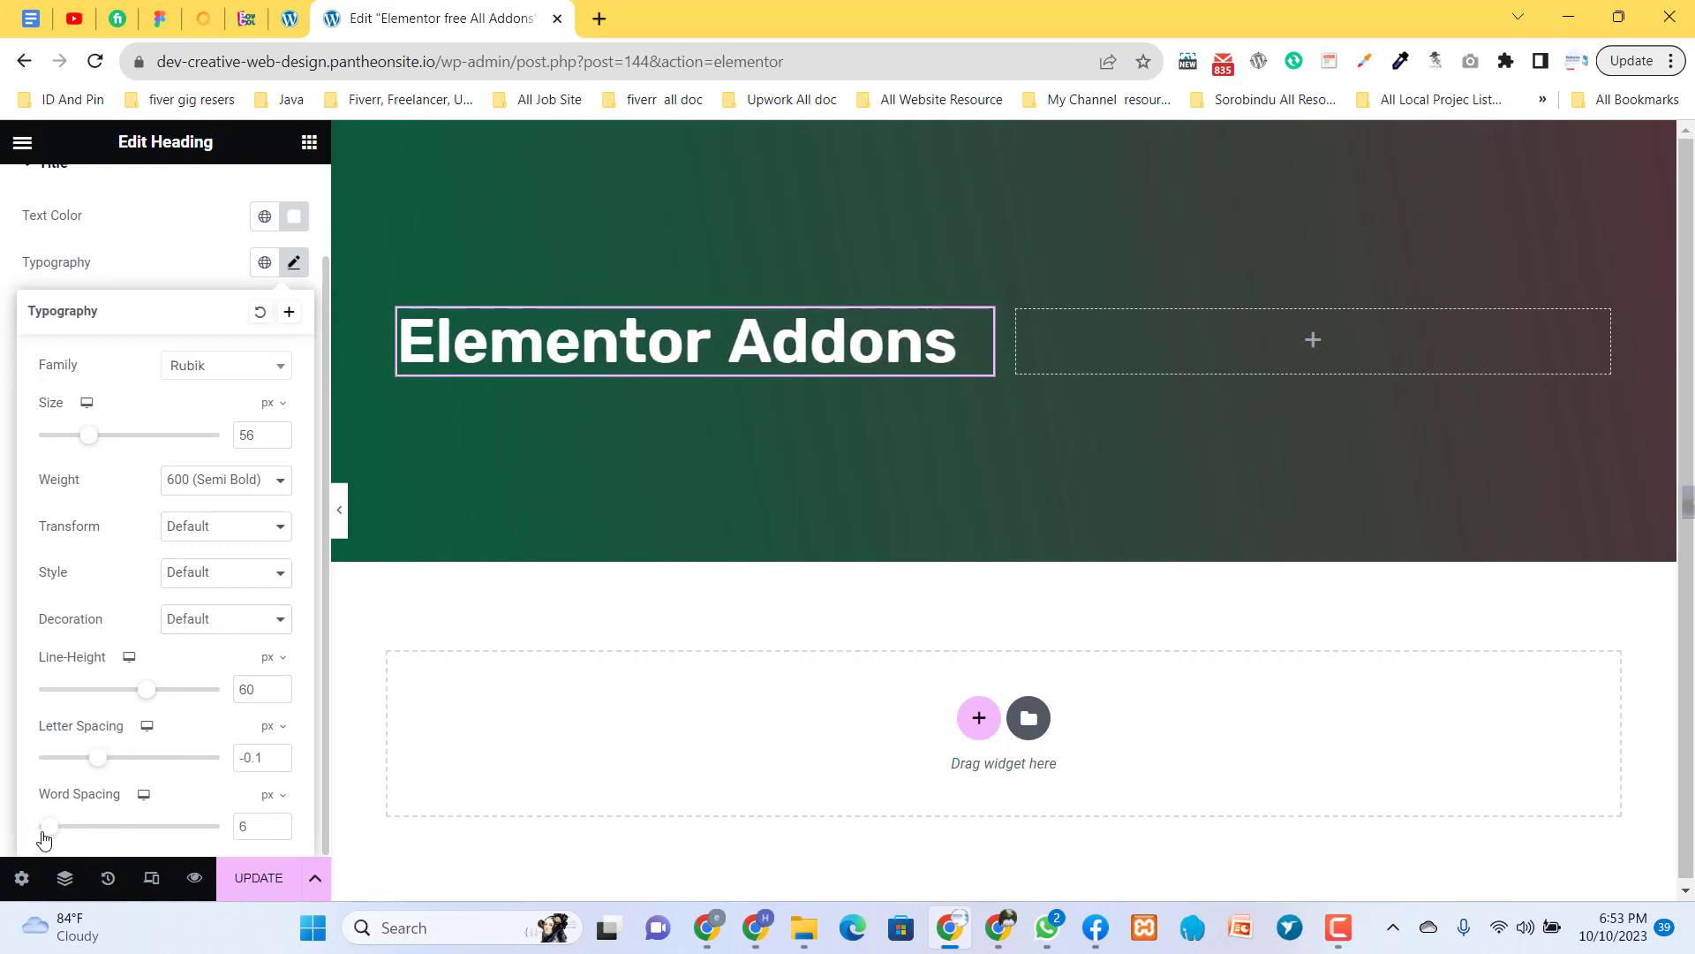
pyautogui.moveTo(102, 768); pyautogui.dragTo(67, 768)
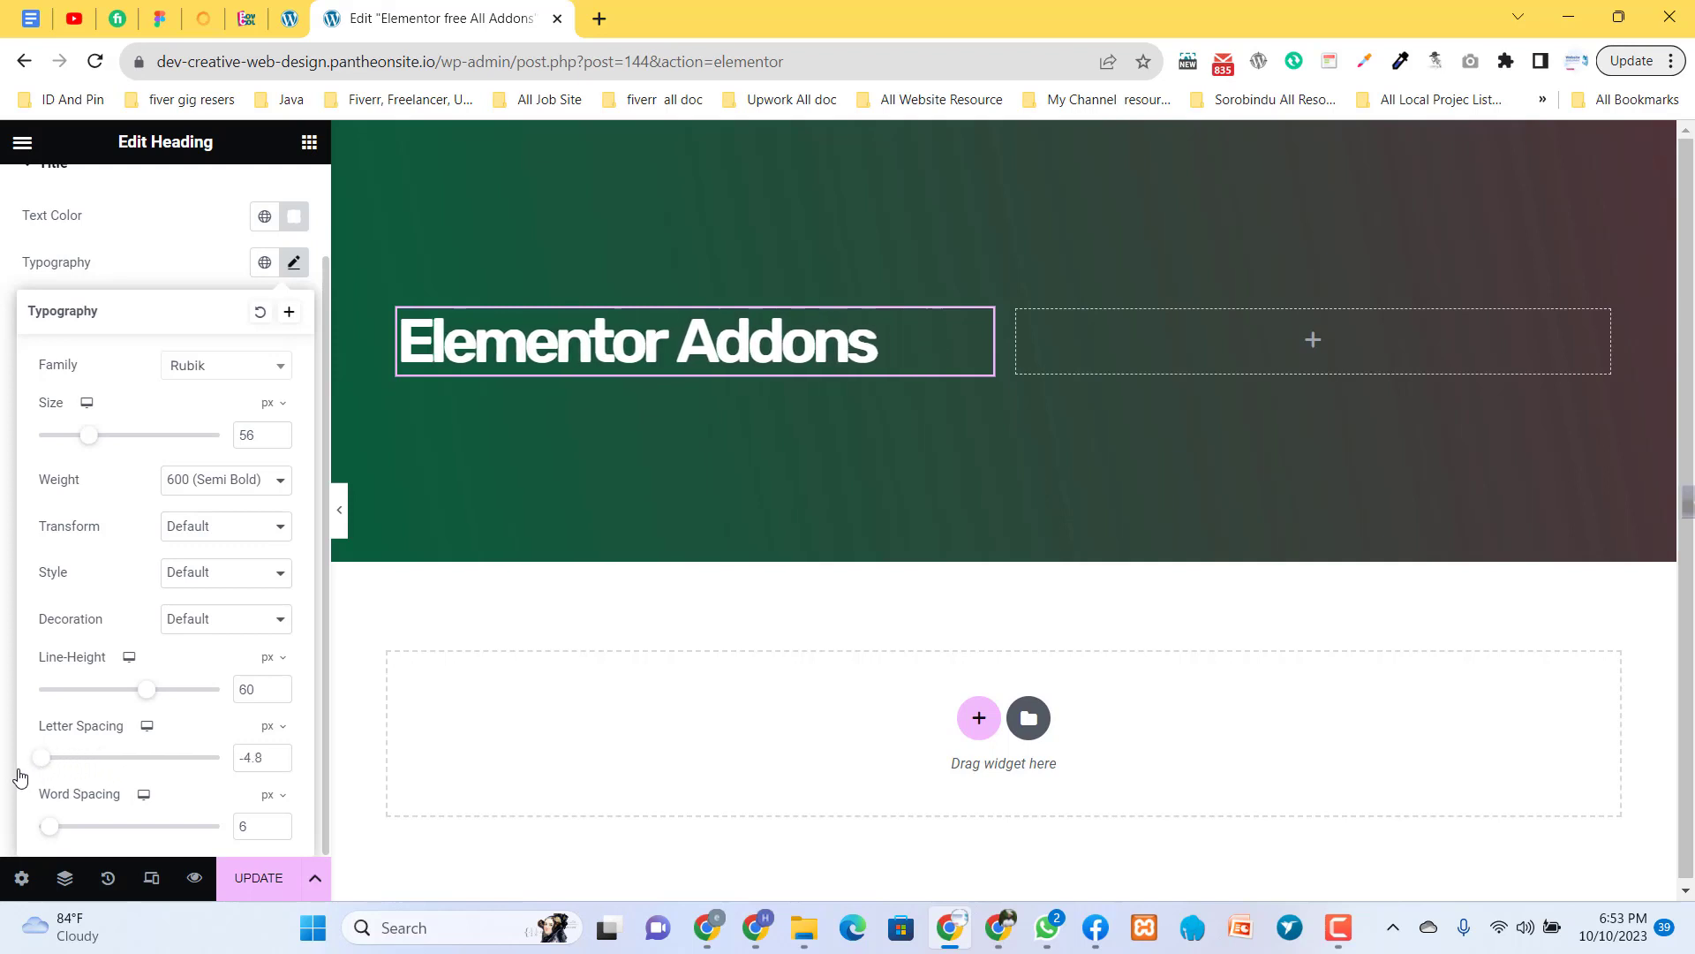
pyautogui.click(157, 774)
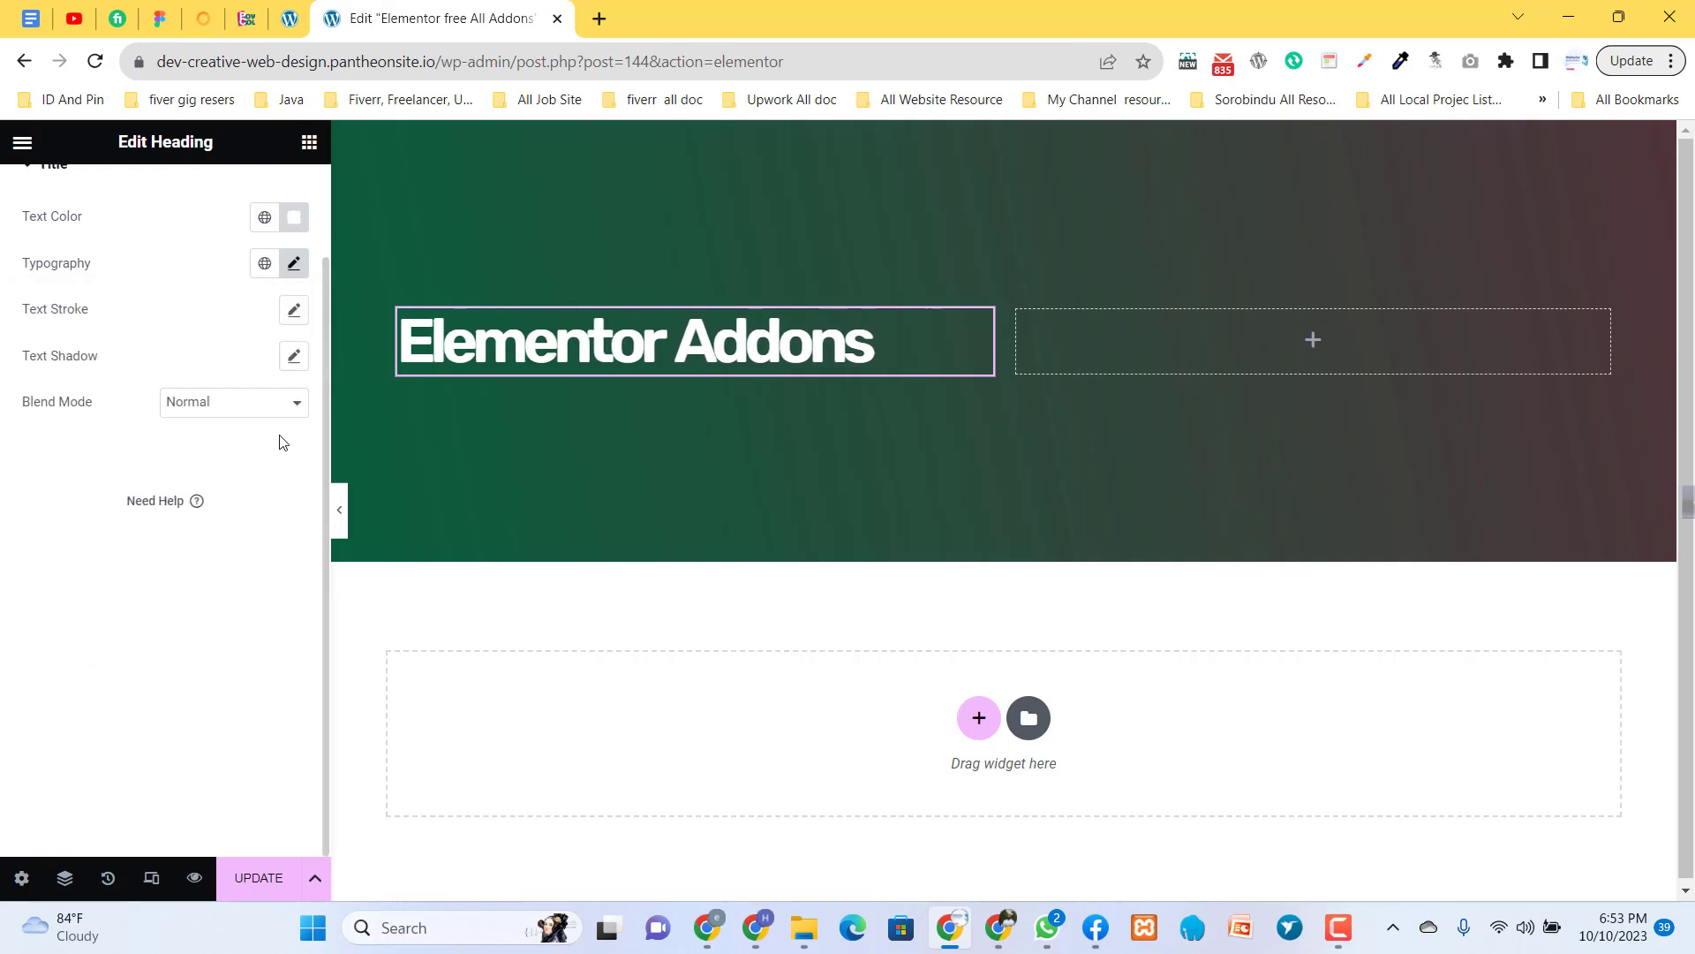
# - Examine the heading's blend mode and width options, and the advanced settings of the column that contains it
pyautogui.scroll(2, 285, 228)
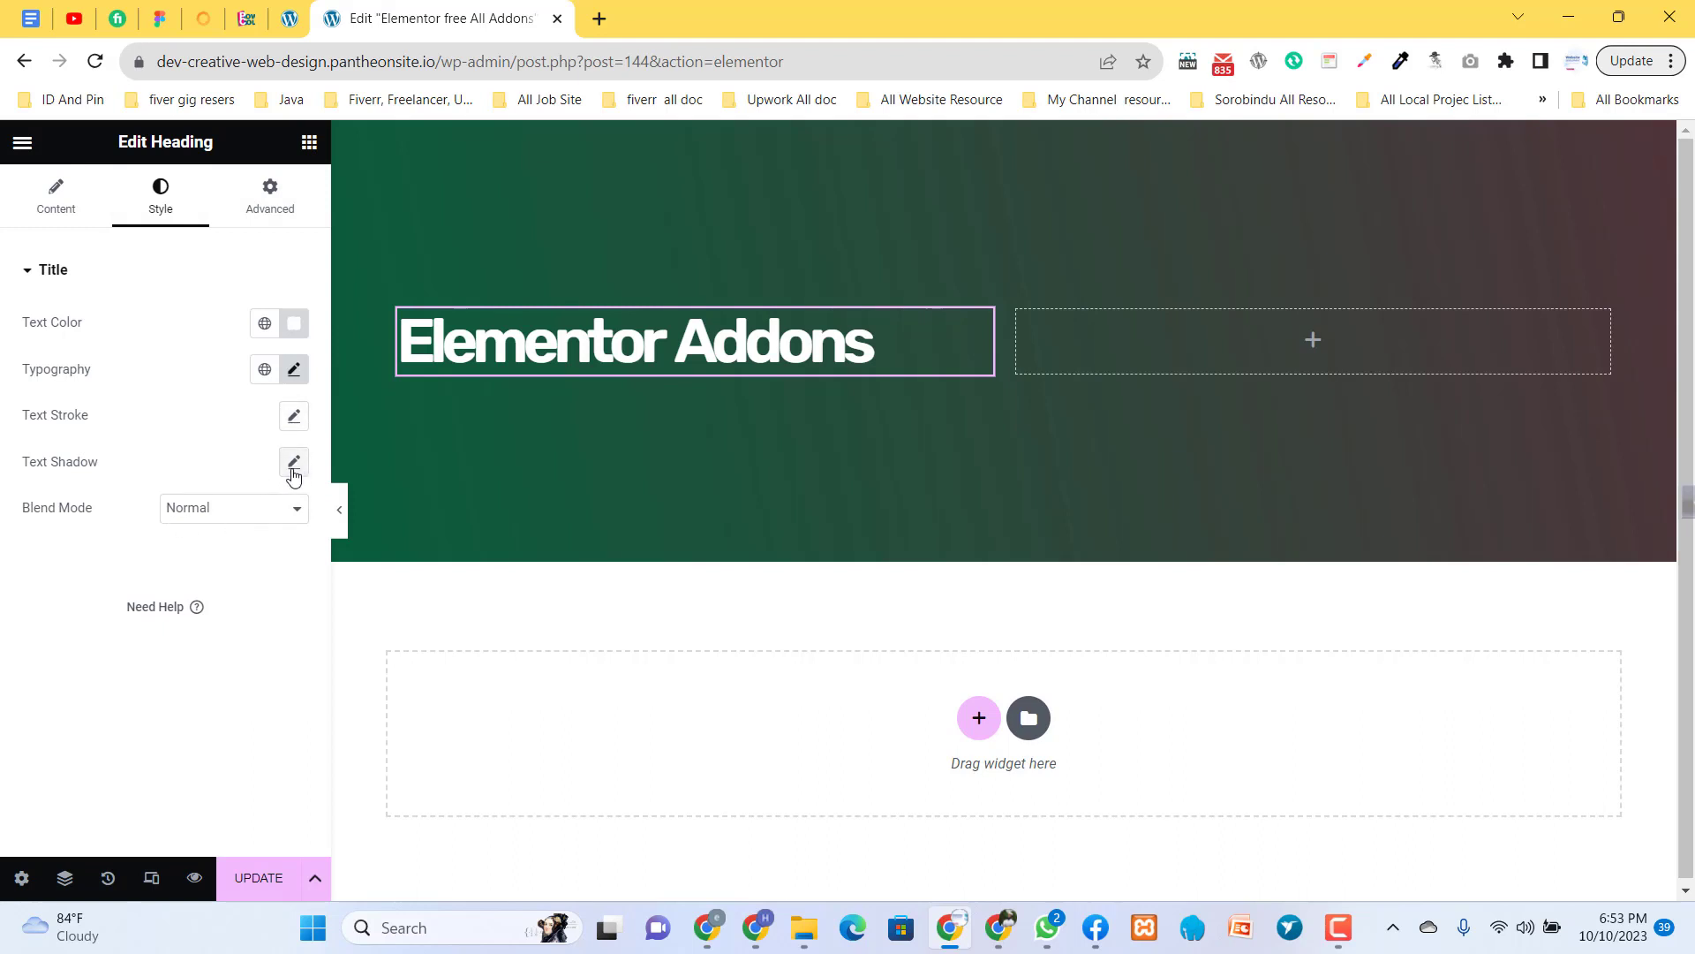
pyautogui.click(257, 511)
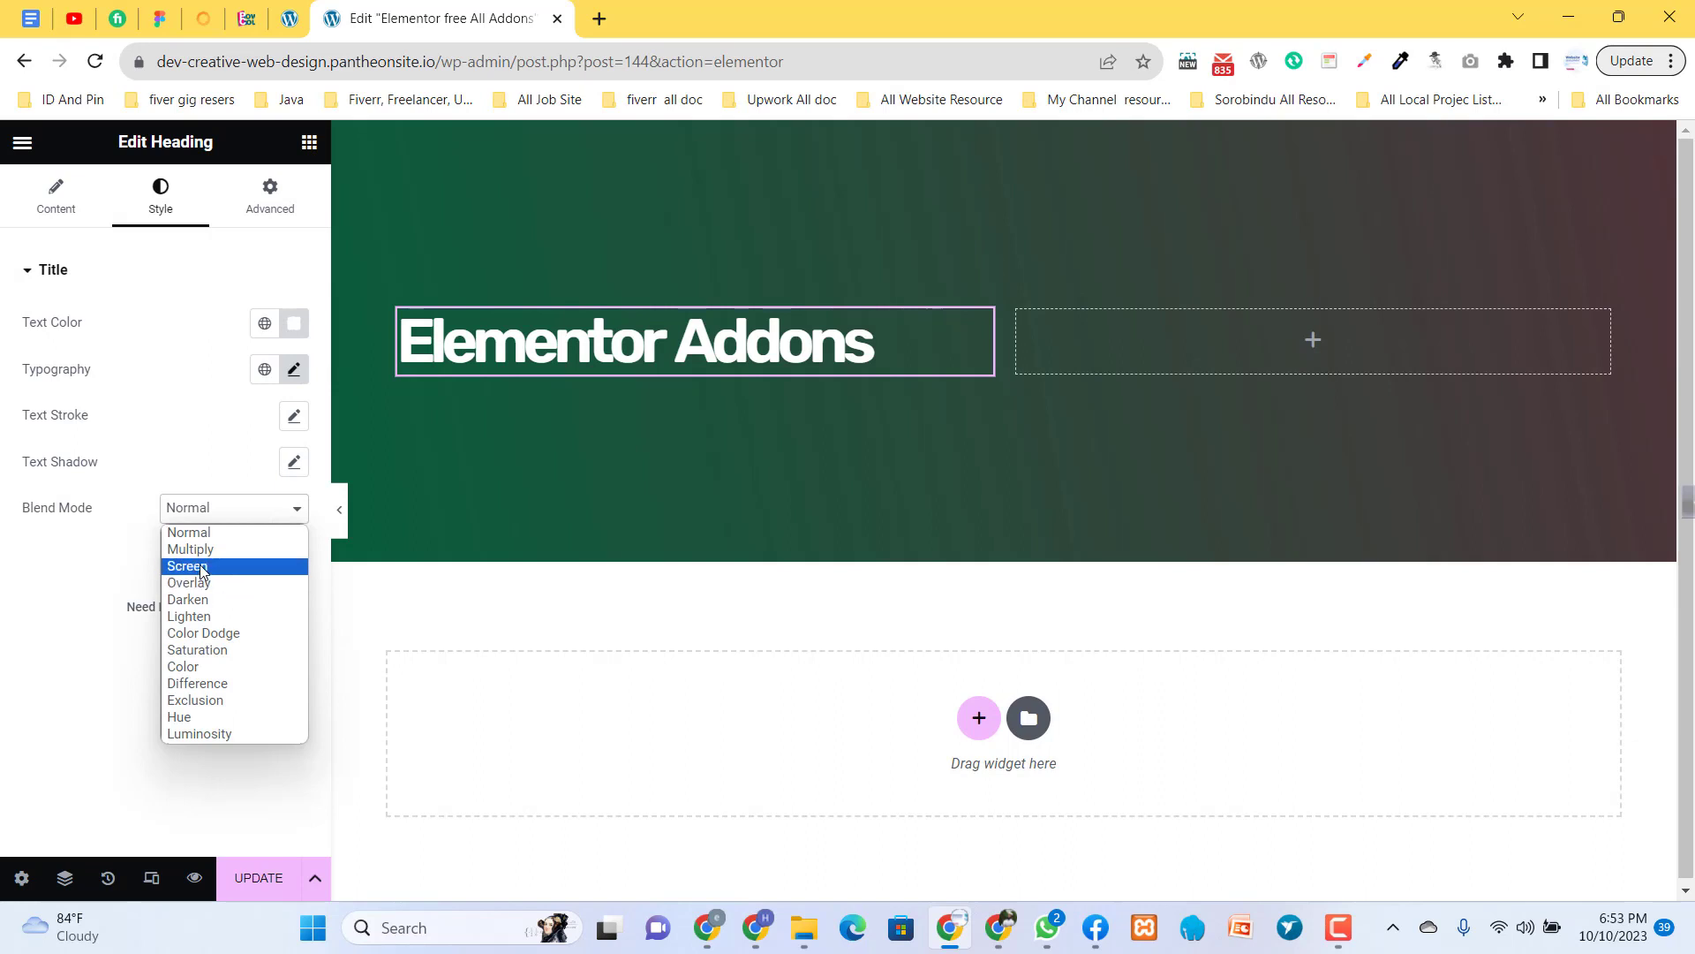
pyautogui.click(224, 308)
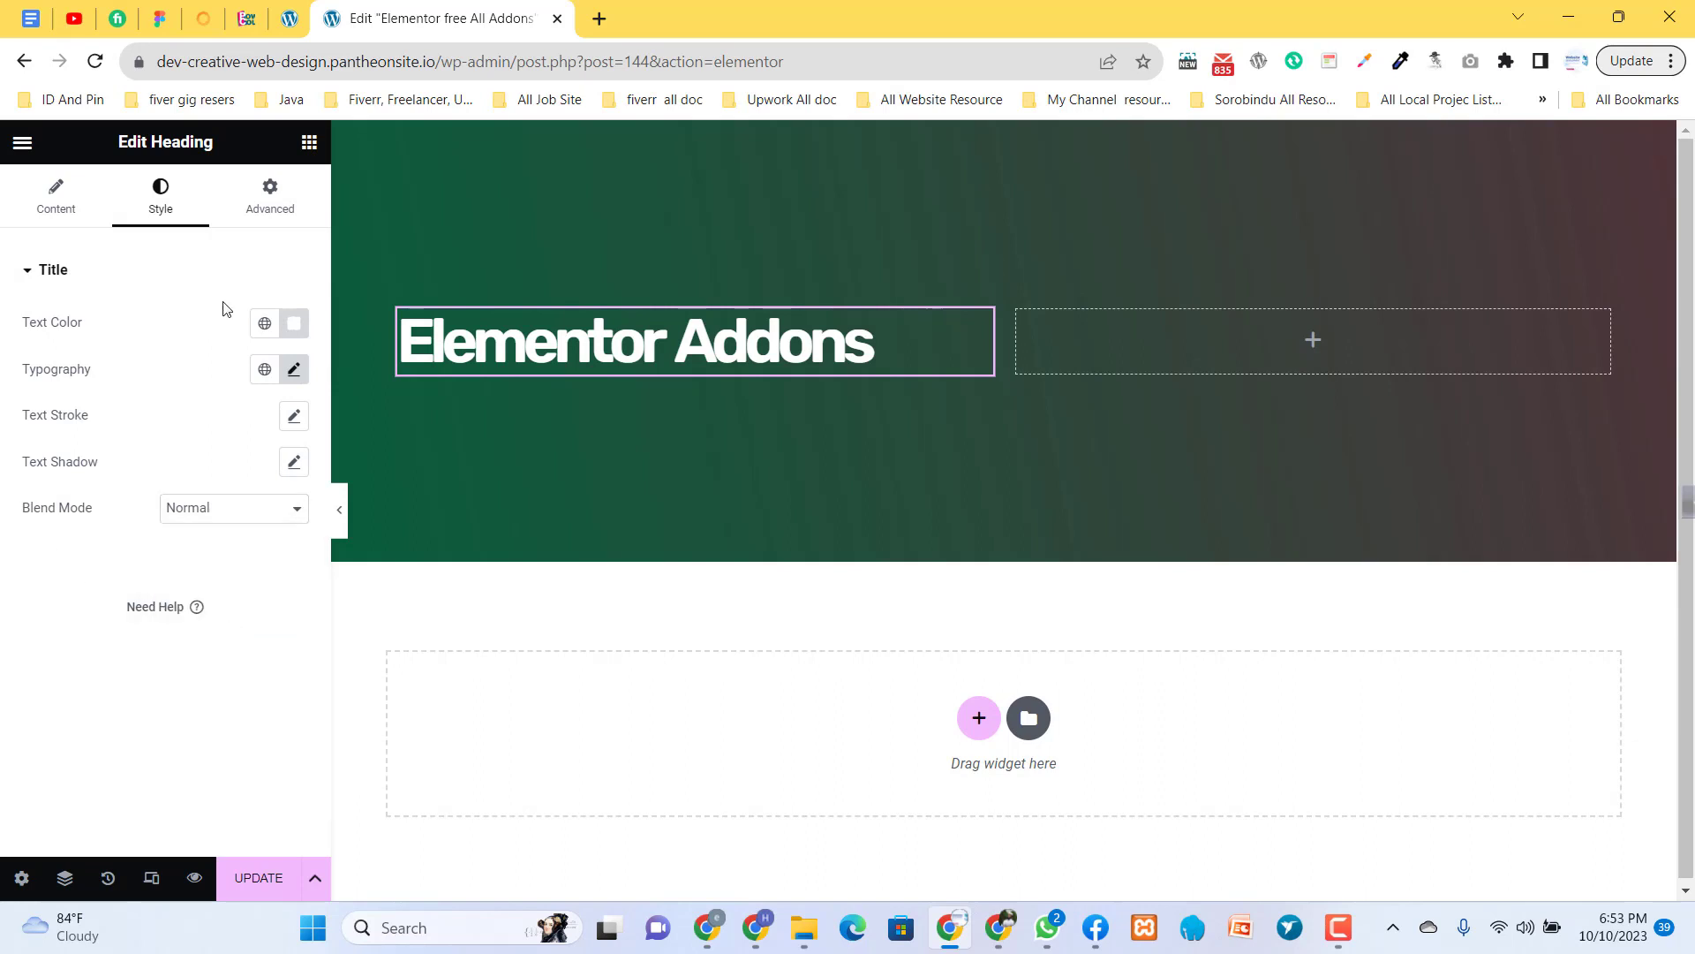
pyautogui.click(270, 199)
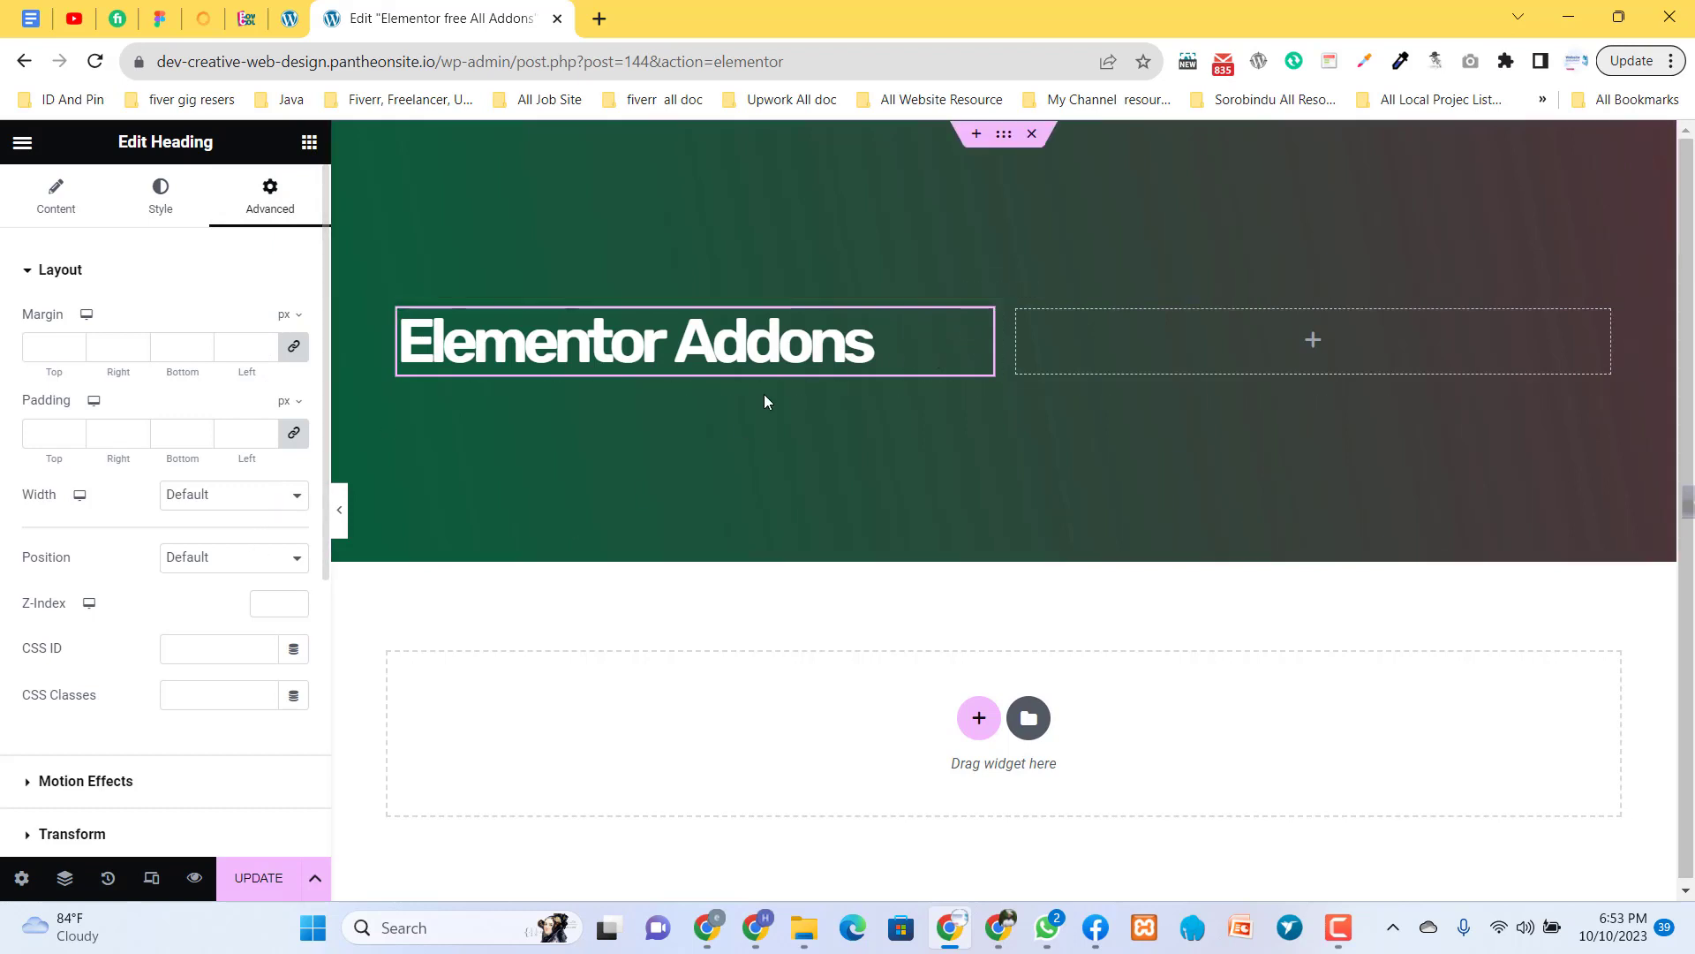
pyautogui.click(219, 500)
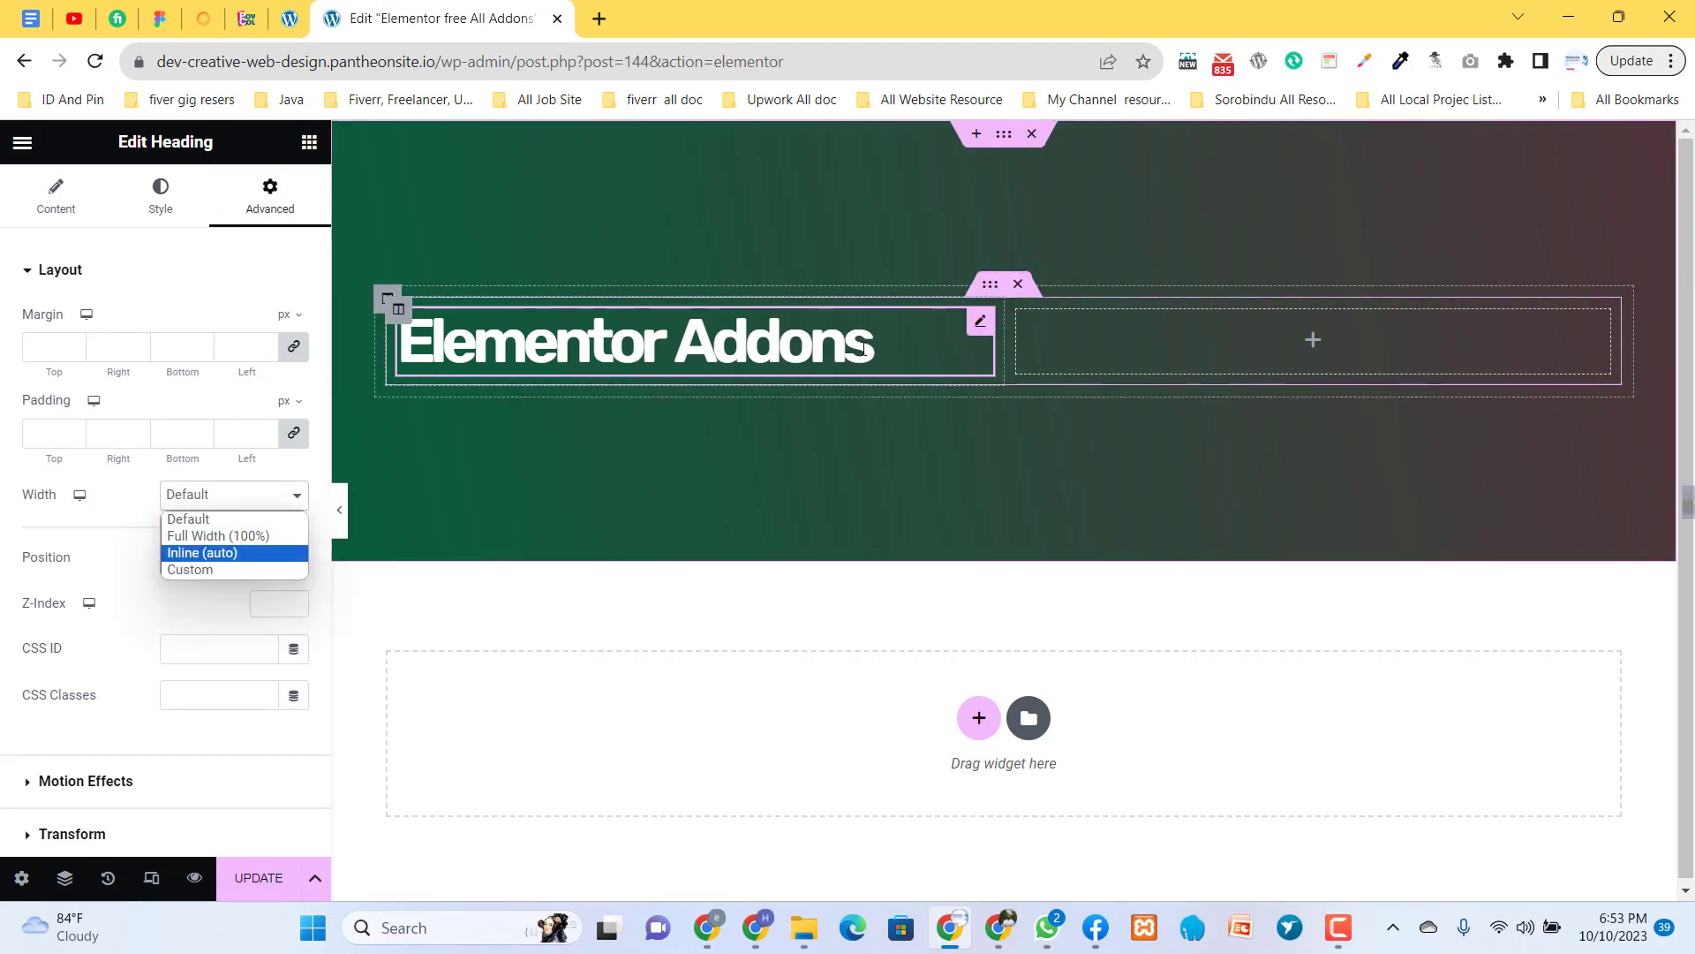
pyautogui.click(387, 298)
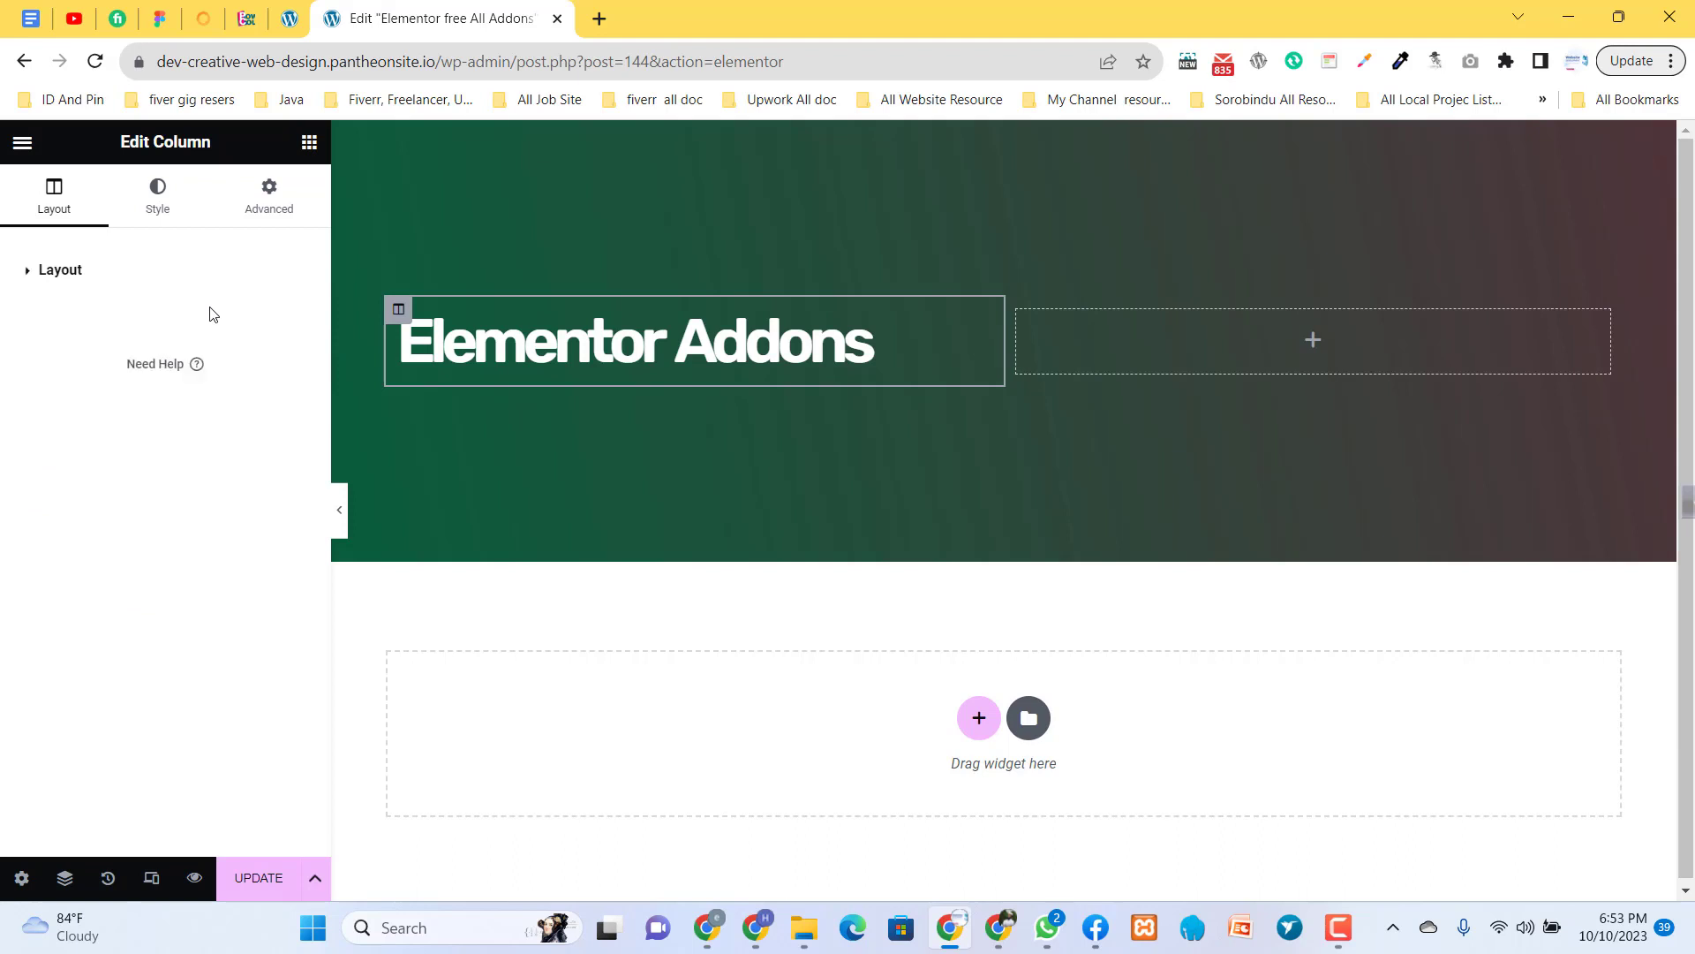
pyautogui.click(269, 196)
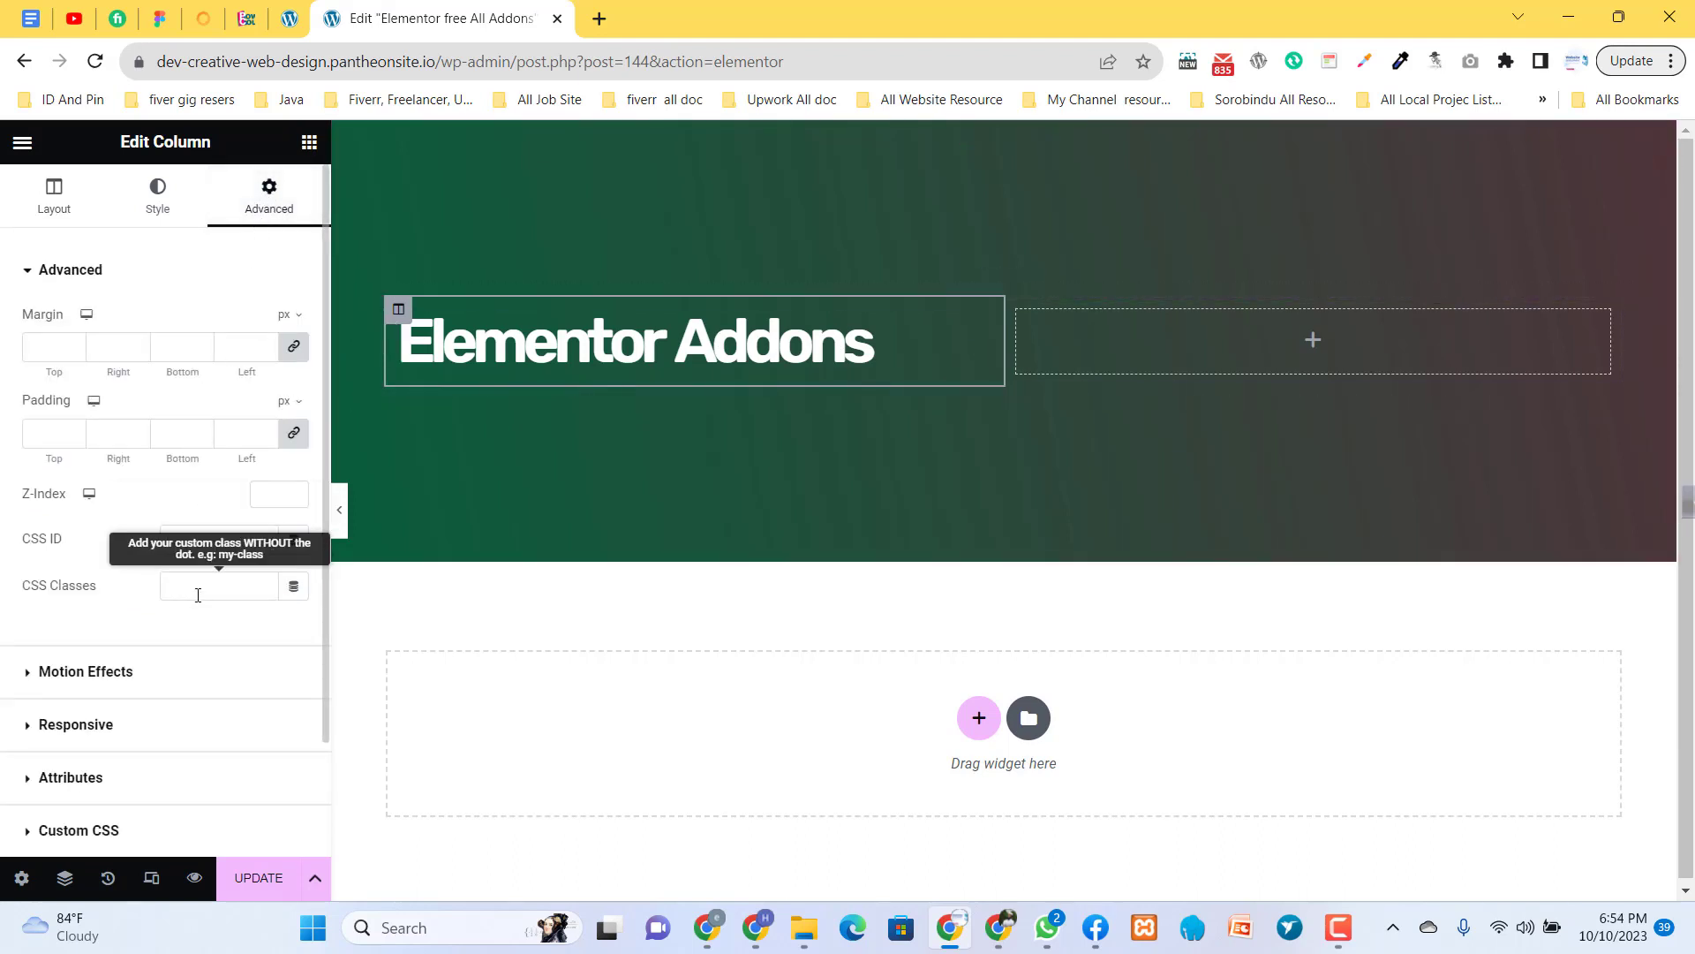
pyautogui.click(977, 323)
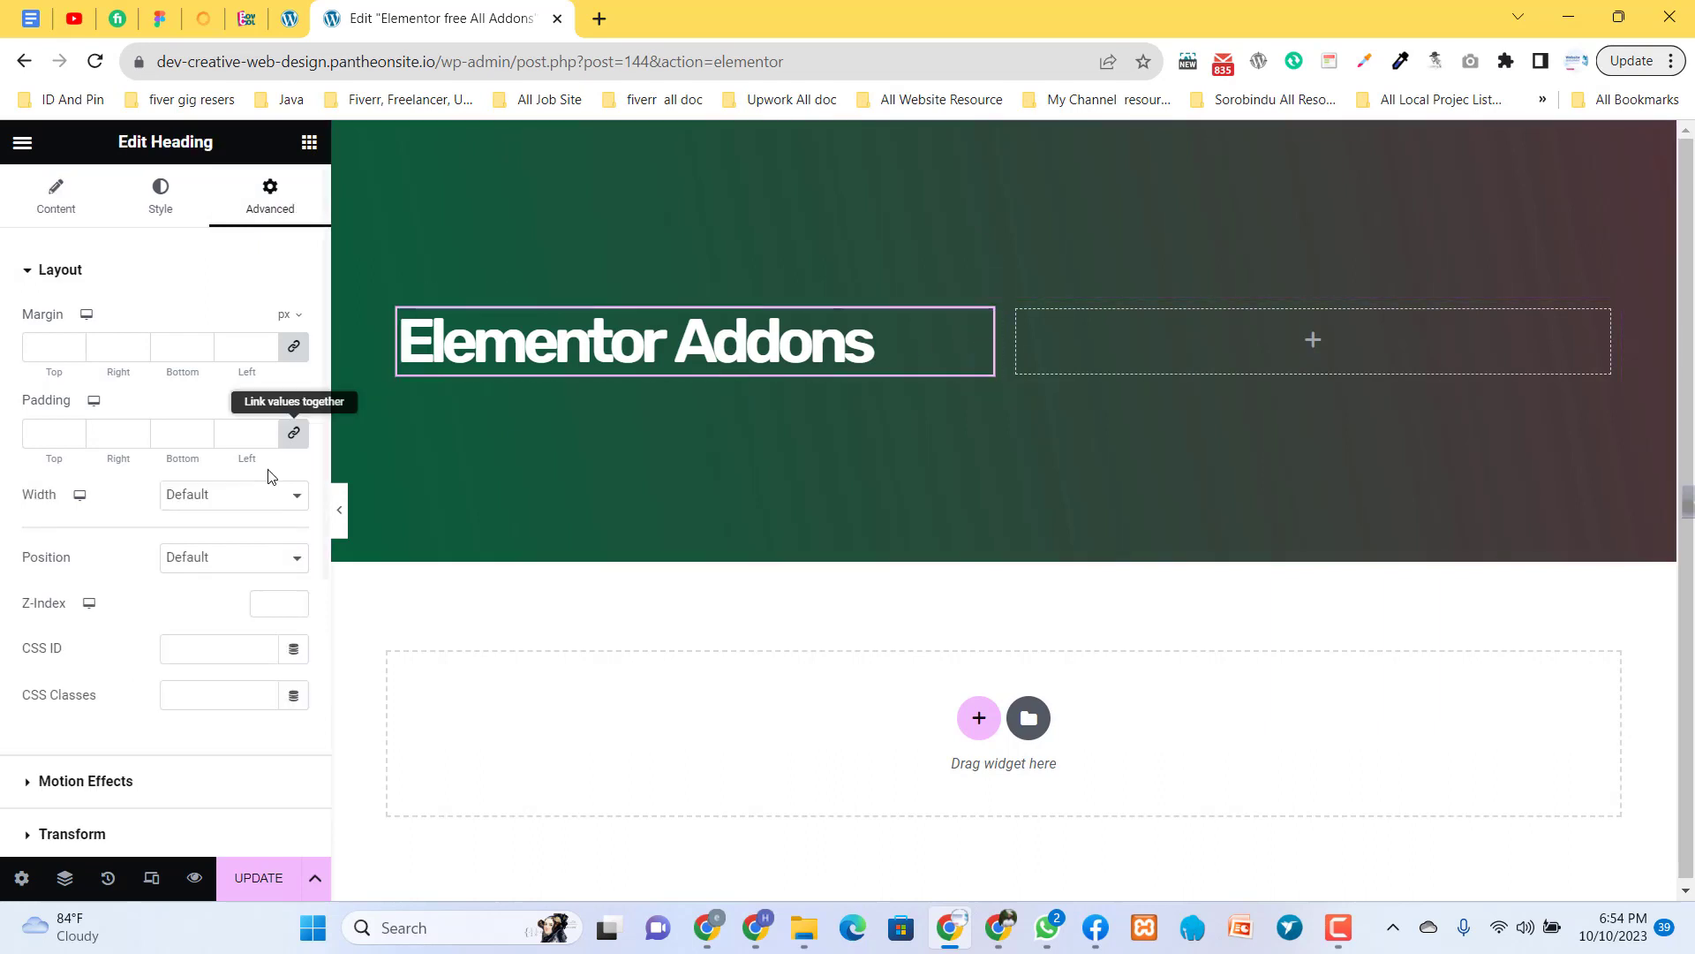
# - Try the Full Width (100%) option and a Custom width of 80% on the heading, and reset the width to Default
pyautogui.click(242, 494)
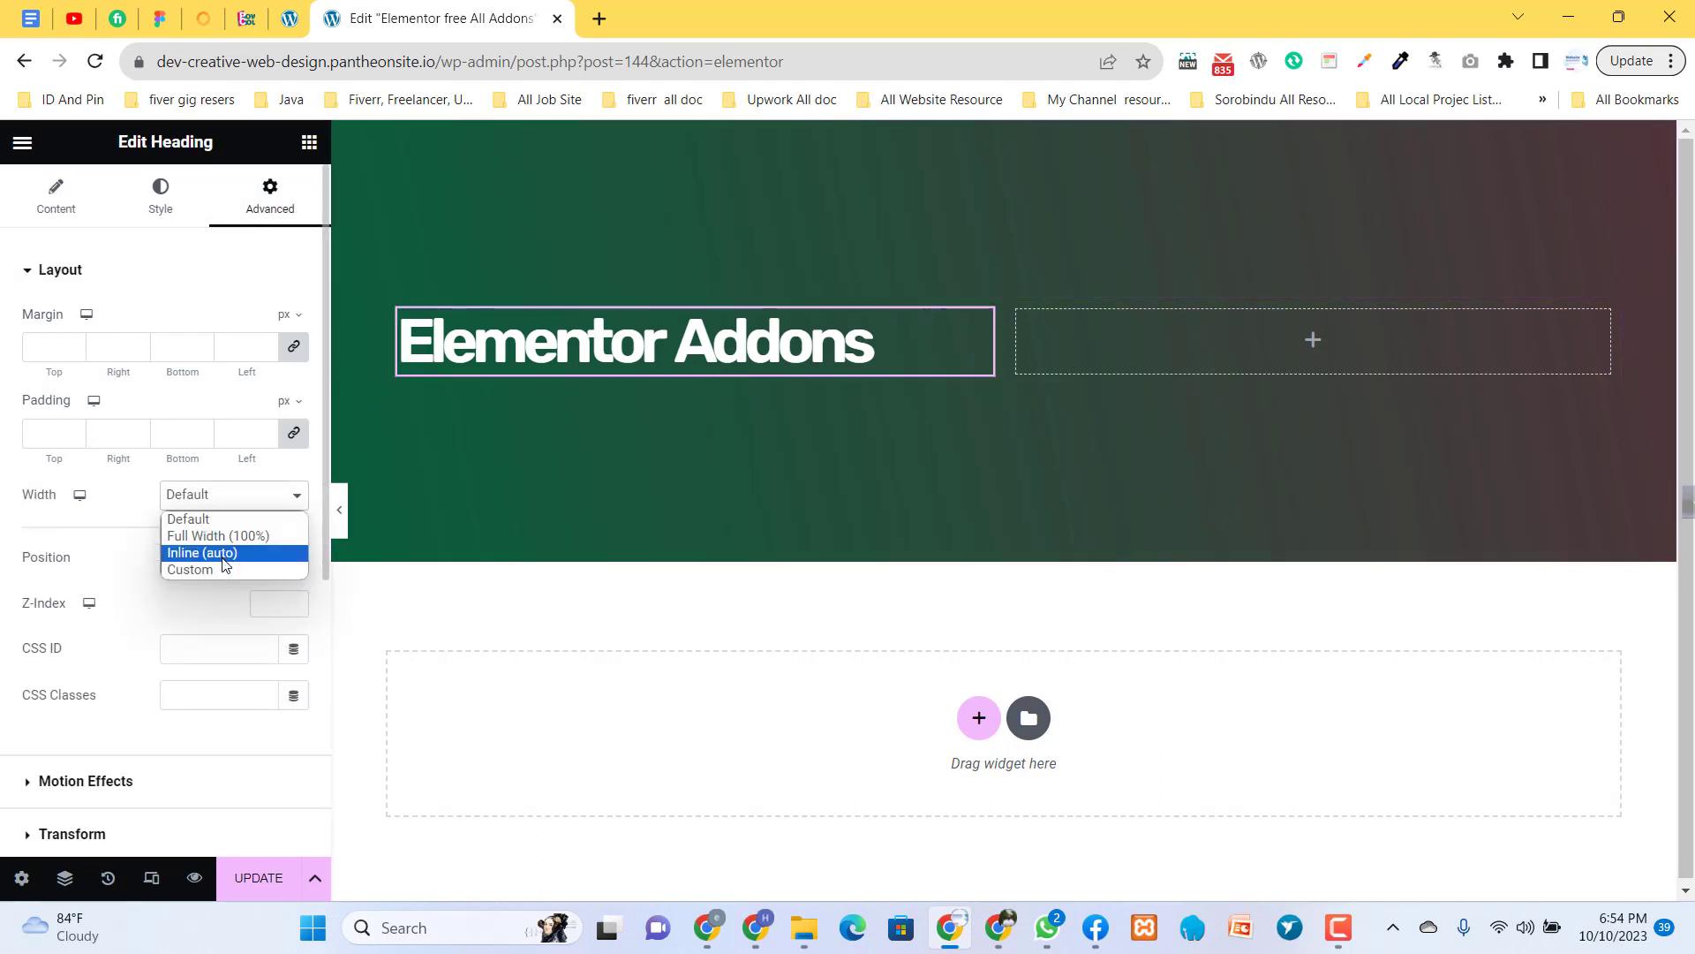
pyautogui.click(213, 537)
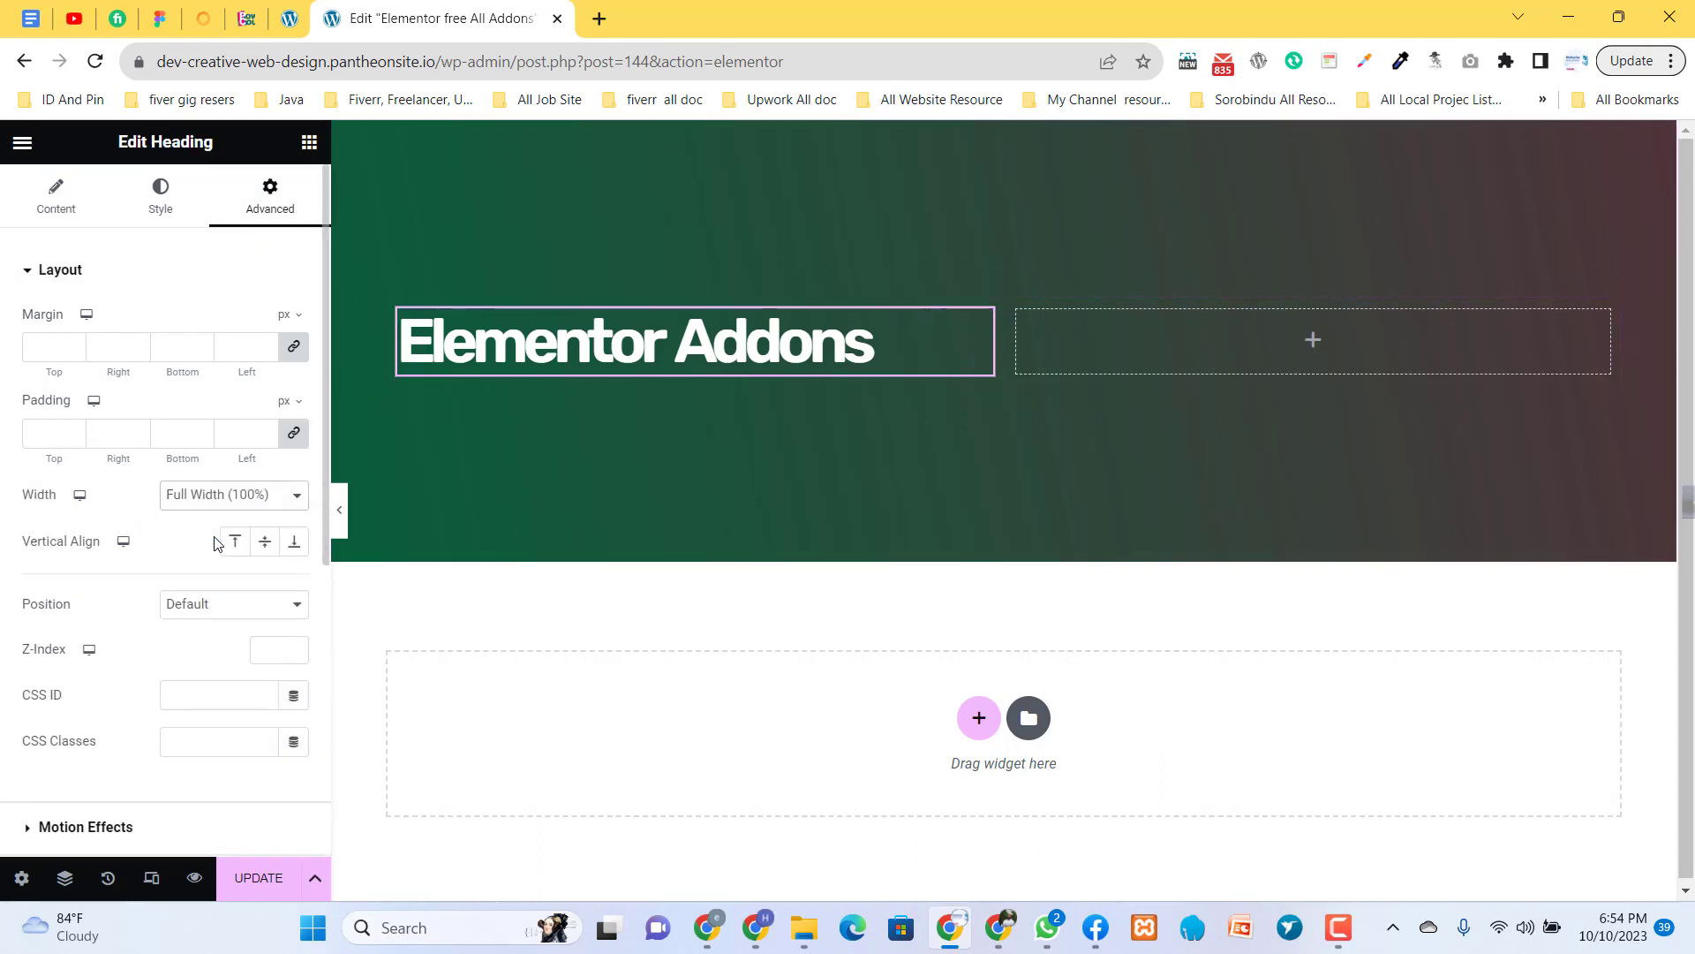
pyautogui.click(242, 496)
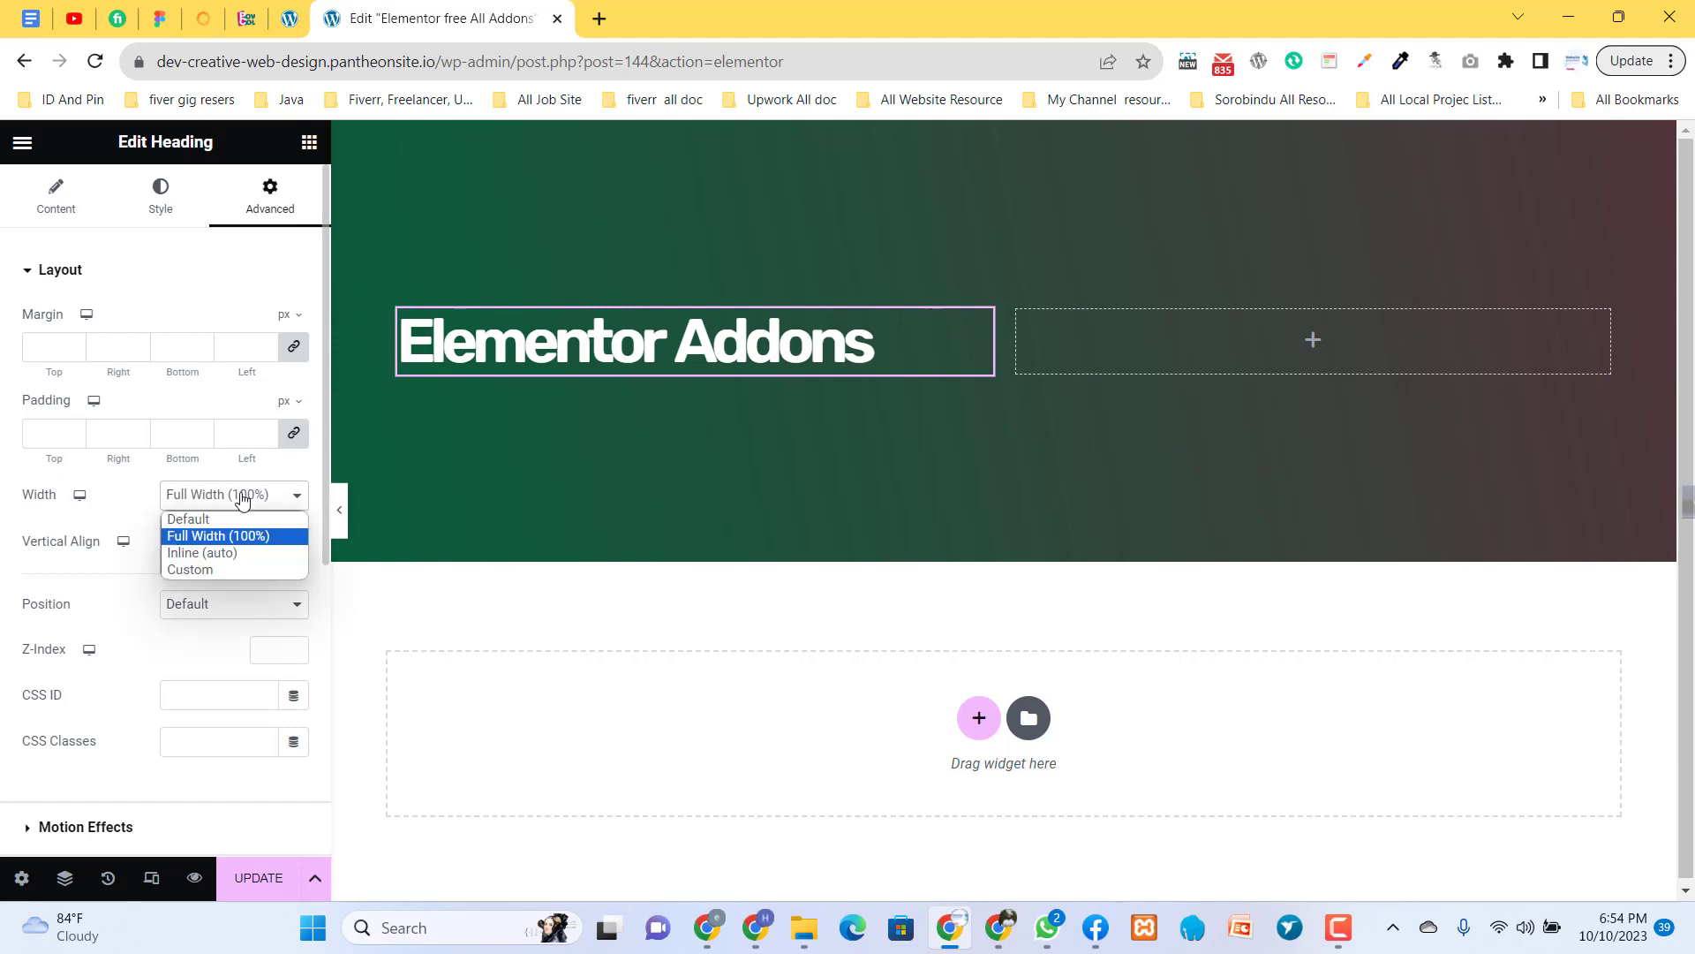
pyautogui.click(209, 569)
pyautogui.moveTo(25, 573); pyautogui.dragTo(193, 591)
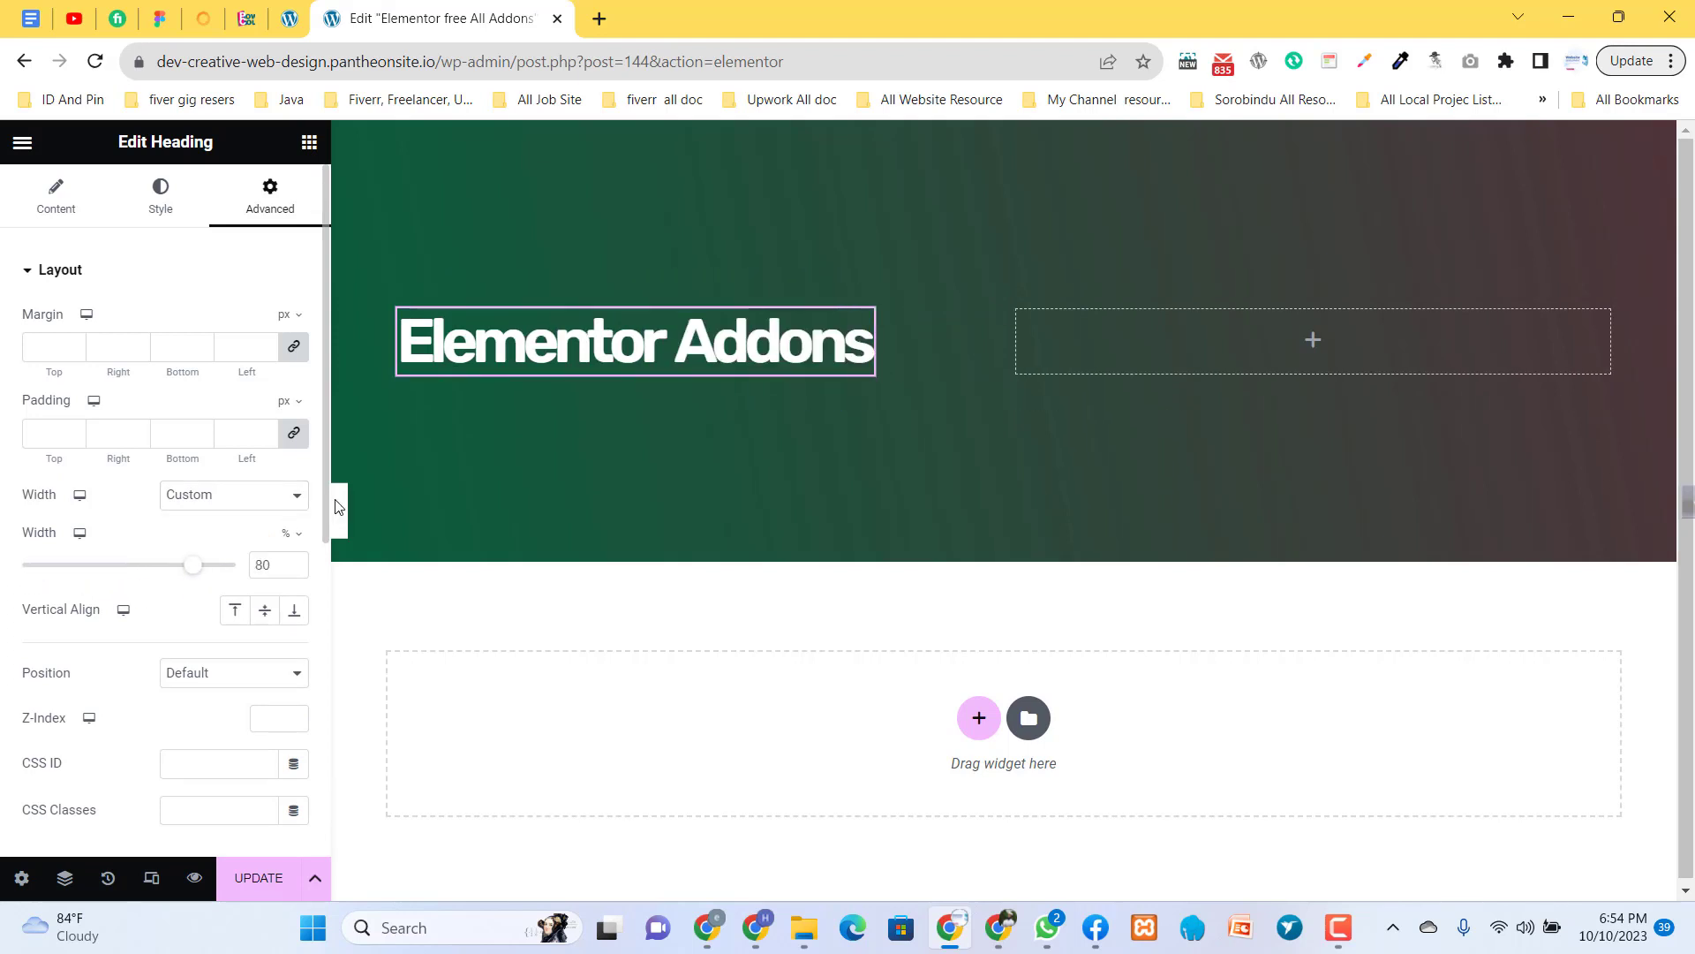
pyautogui.click(212, 503)
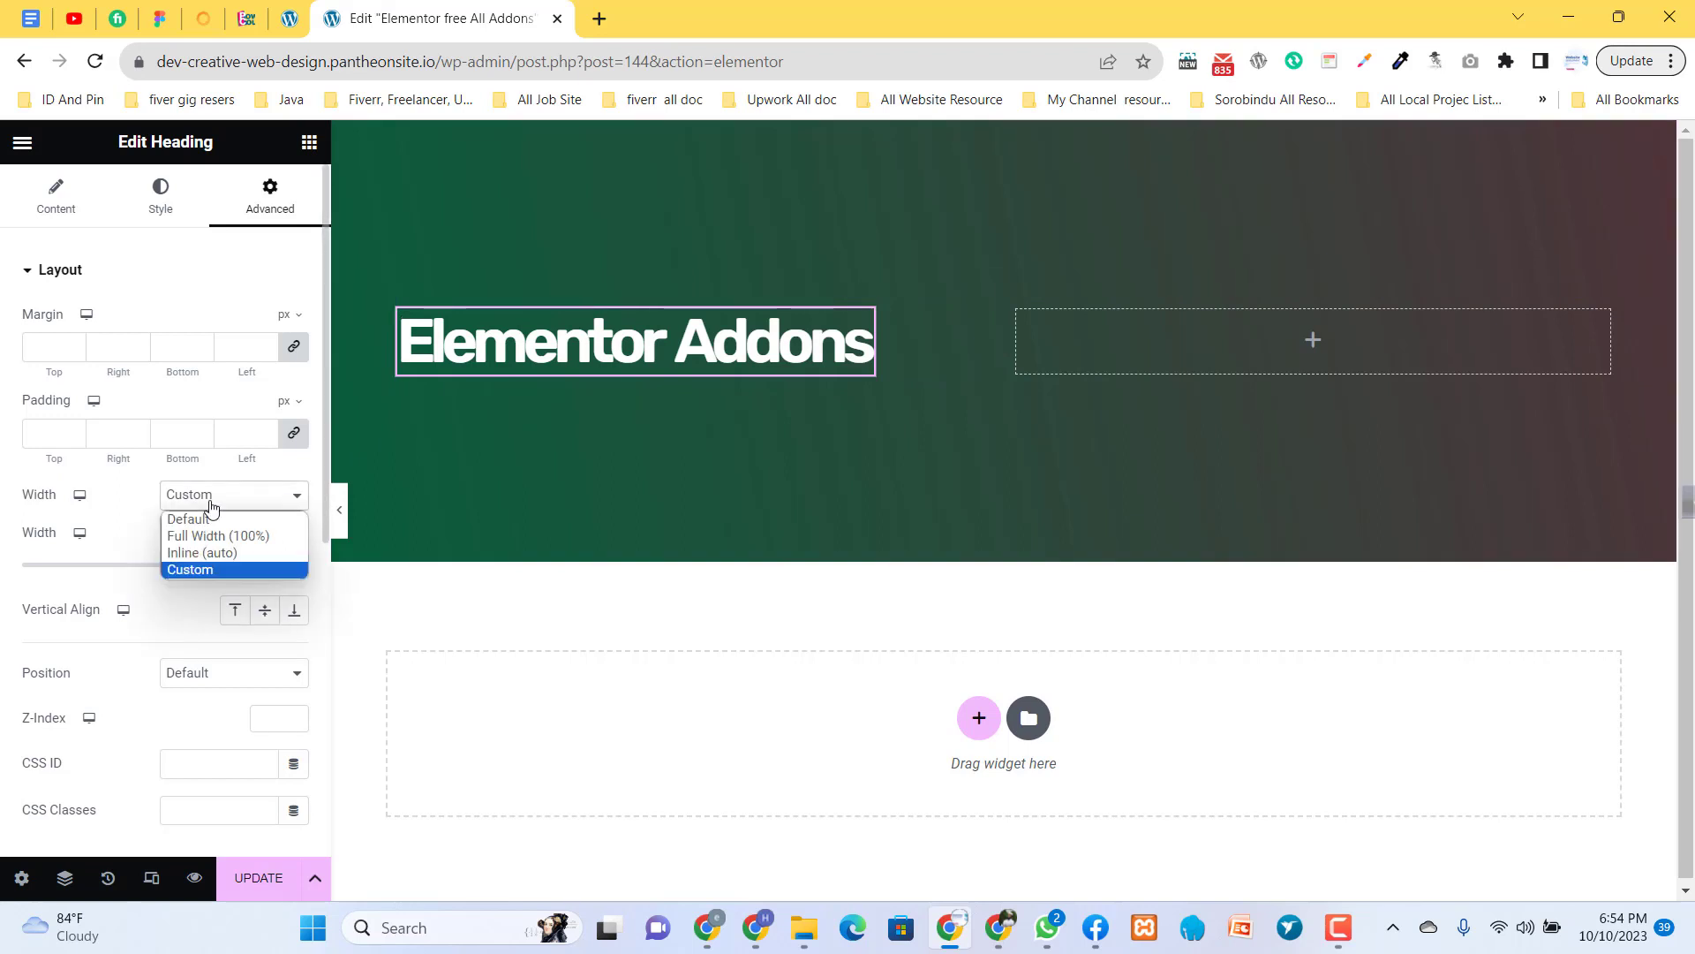
pyautogui.click(214, 521)
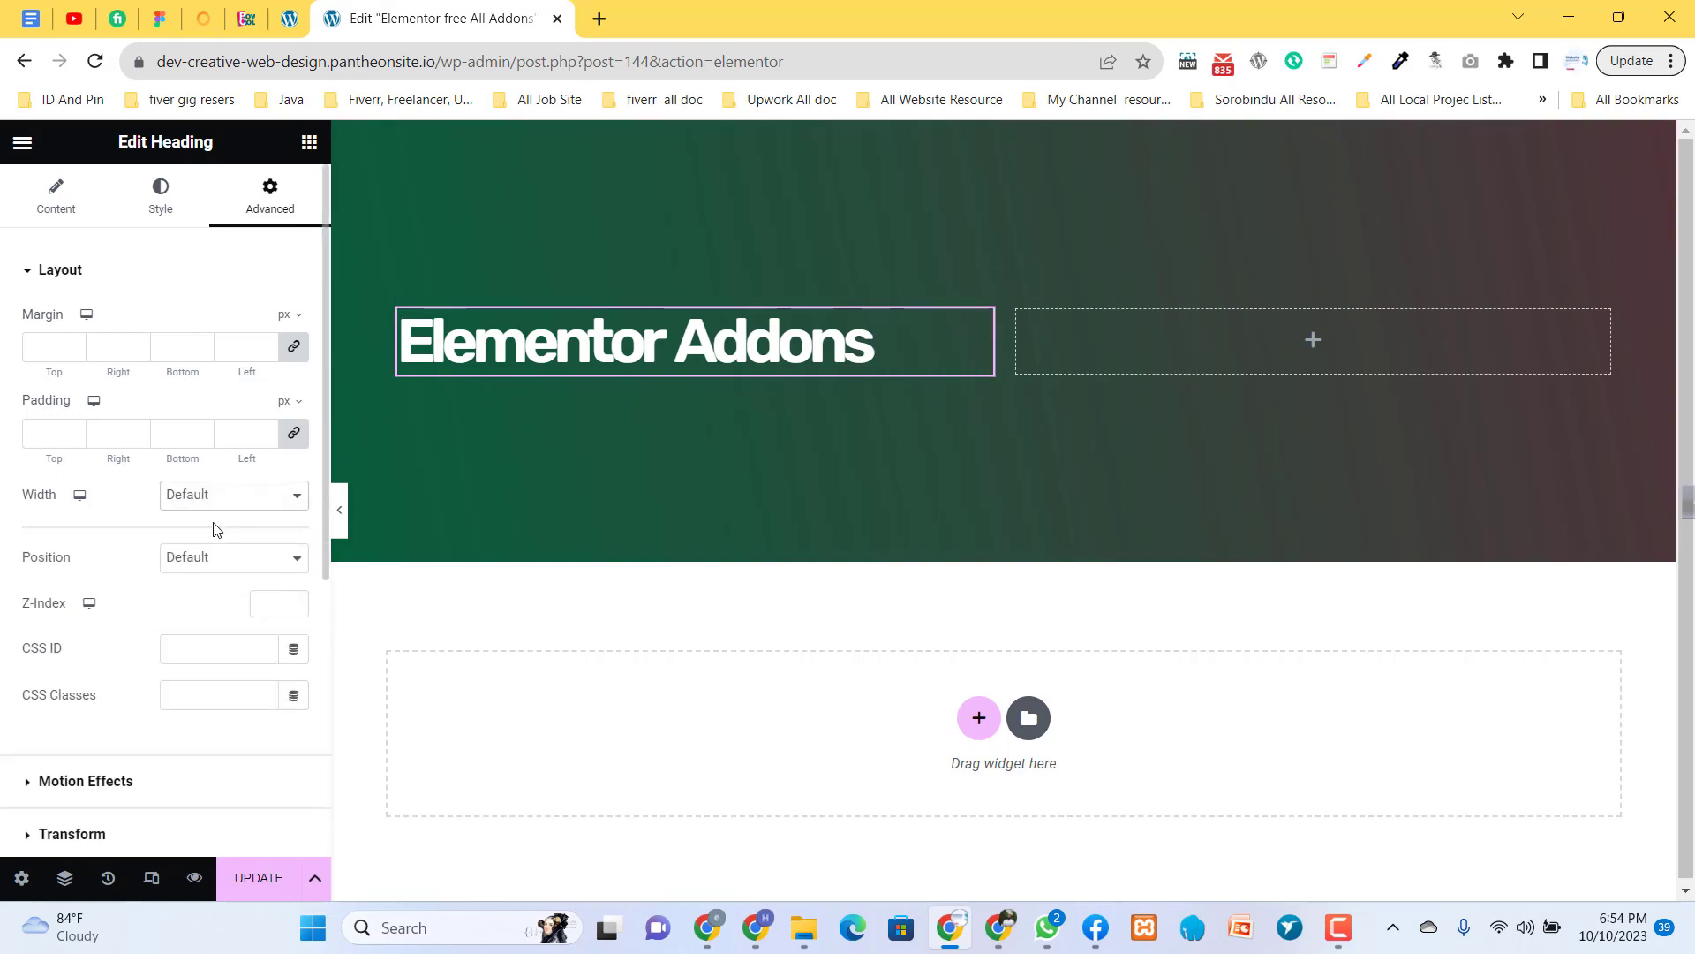
# - Try Absolute positioning on the heading with a horizontal offset of -114 px, and reset the position to Default
pyautogui.click(210, 572)
pyautogui.click(212, 594)
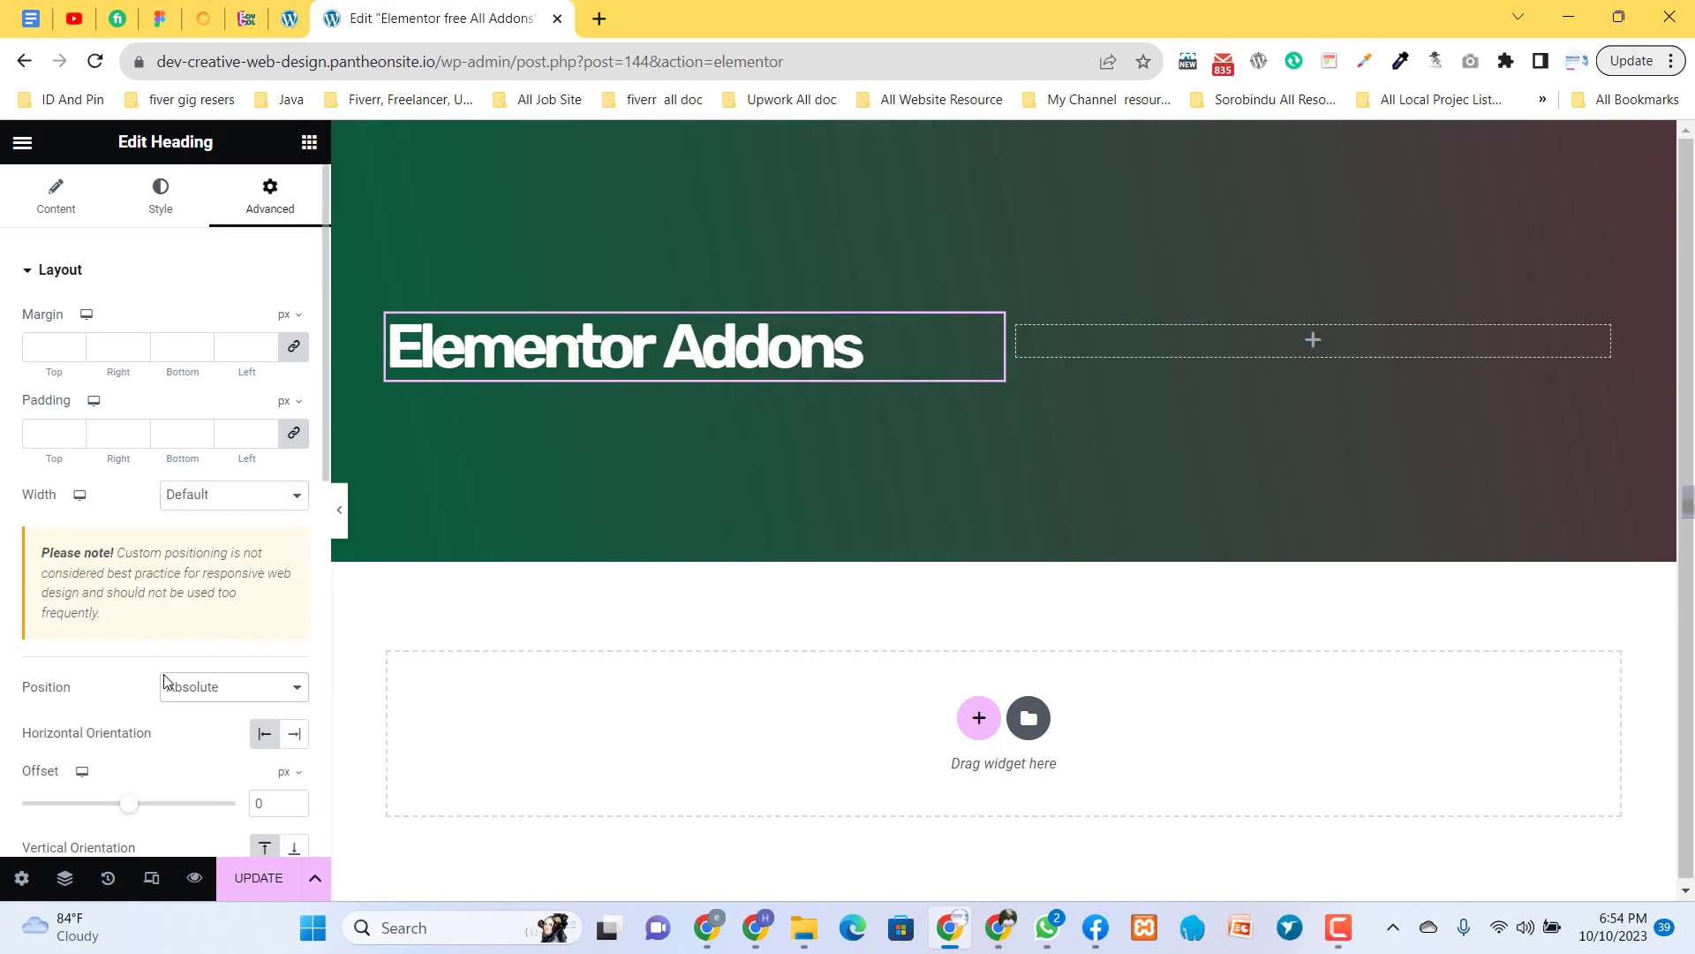
pyautogui.moveTo(128, 808); pyautogui.dragTo(117, 804)
pyautogui.click(216, 689)
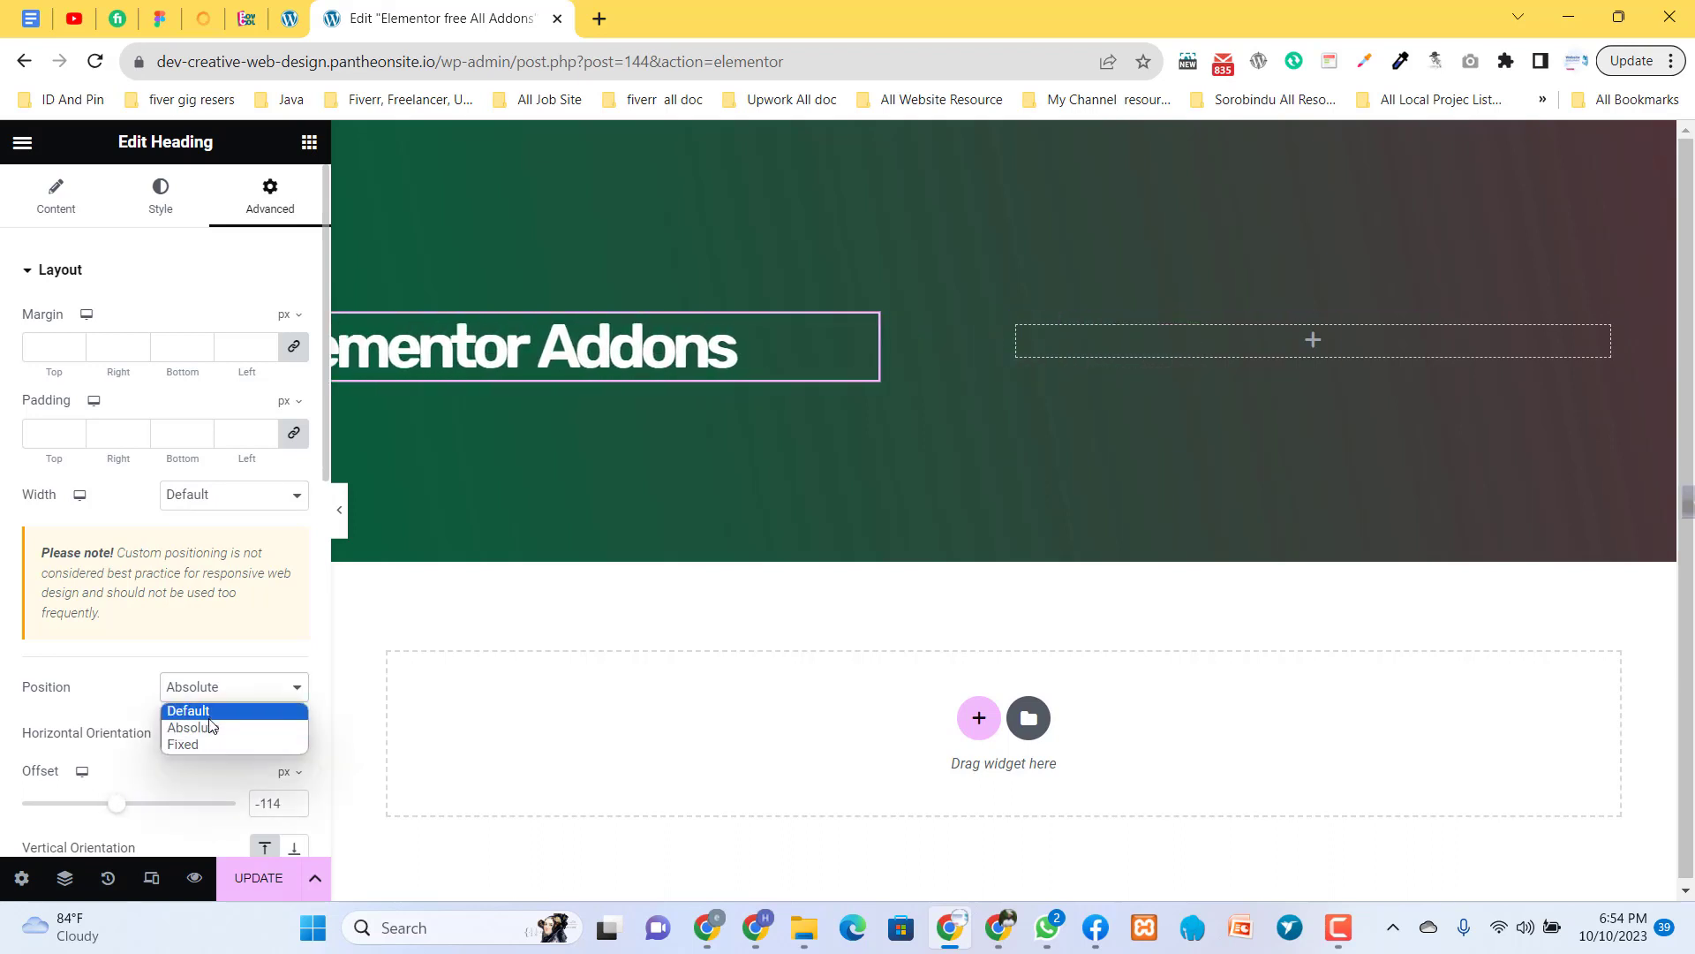
pyautogui.click(215, 706)
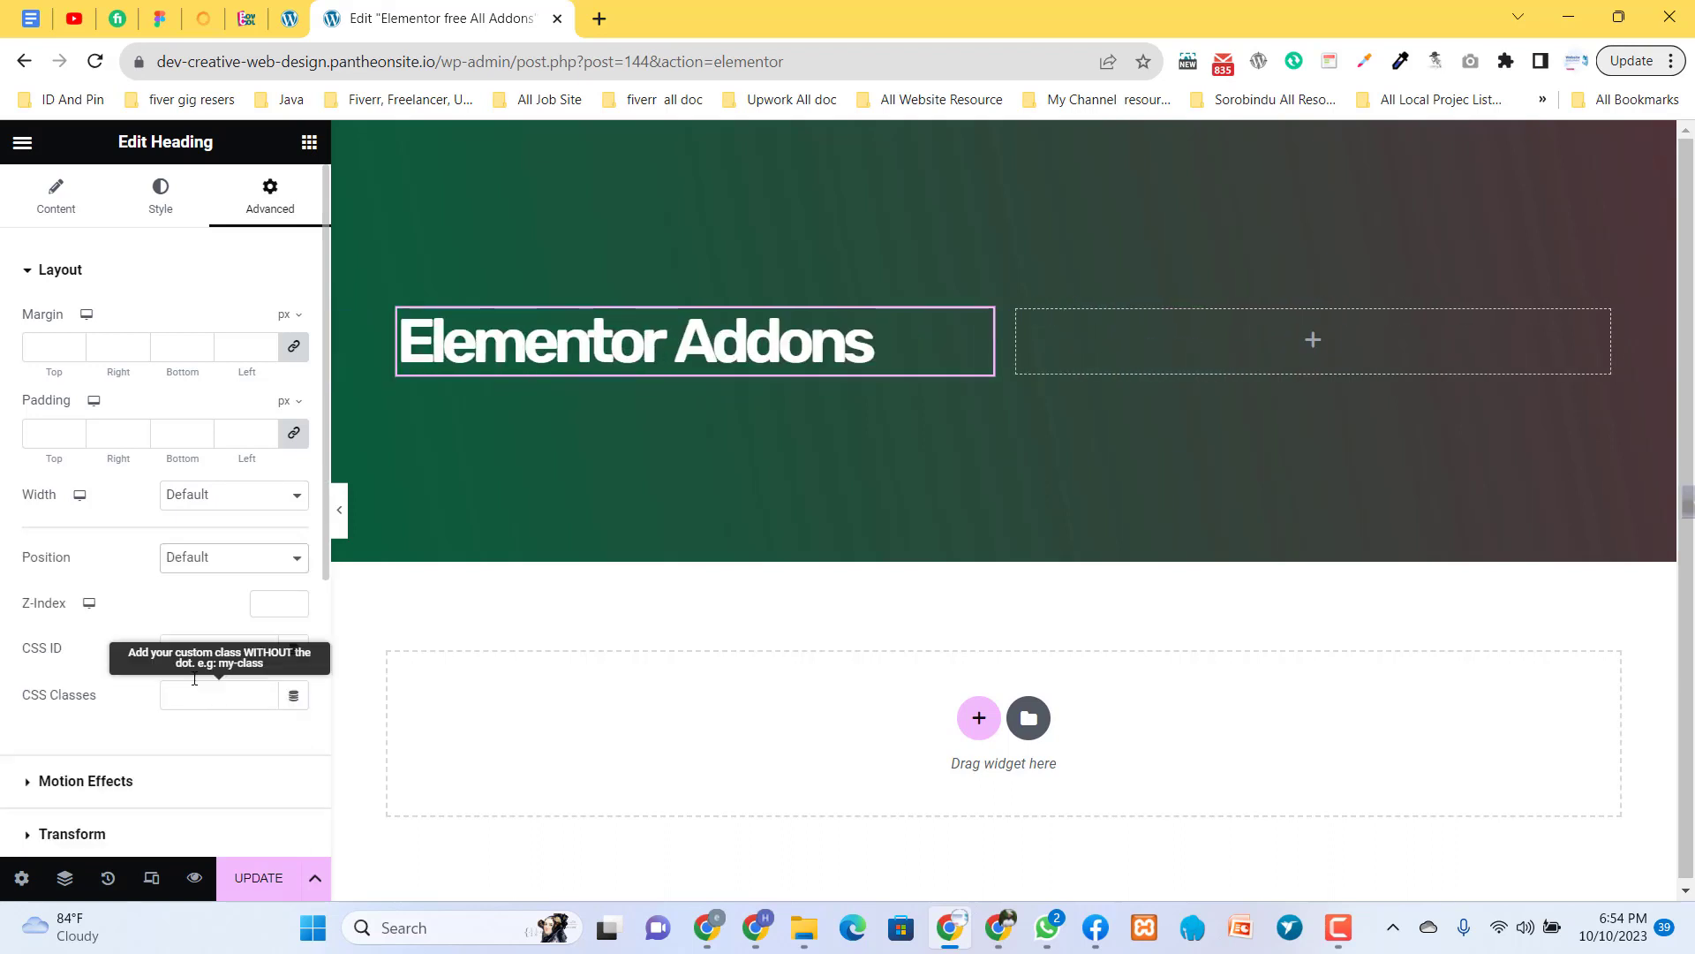
# - Add a Text Editor widget below the "Elementor Addons" heading and a Button widget beneath the text
pyautogui.click(309, 143)
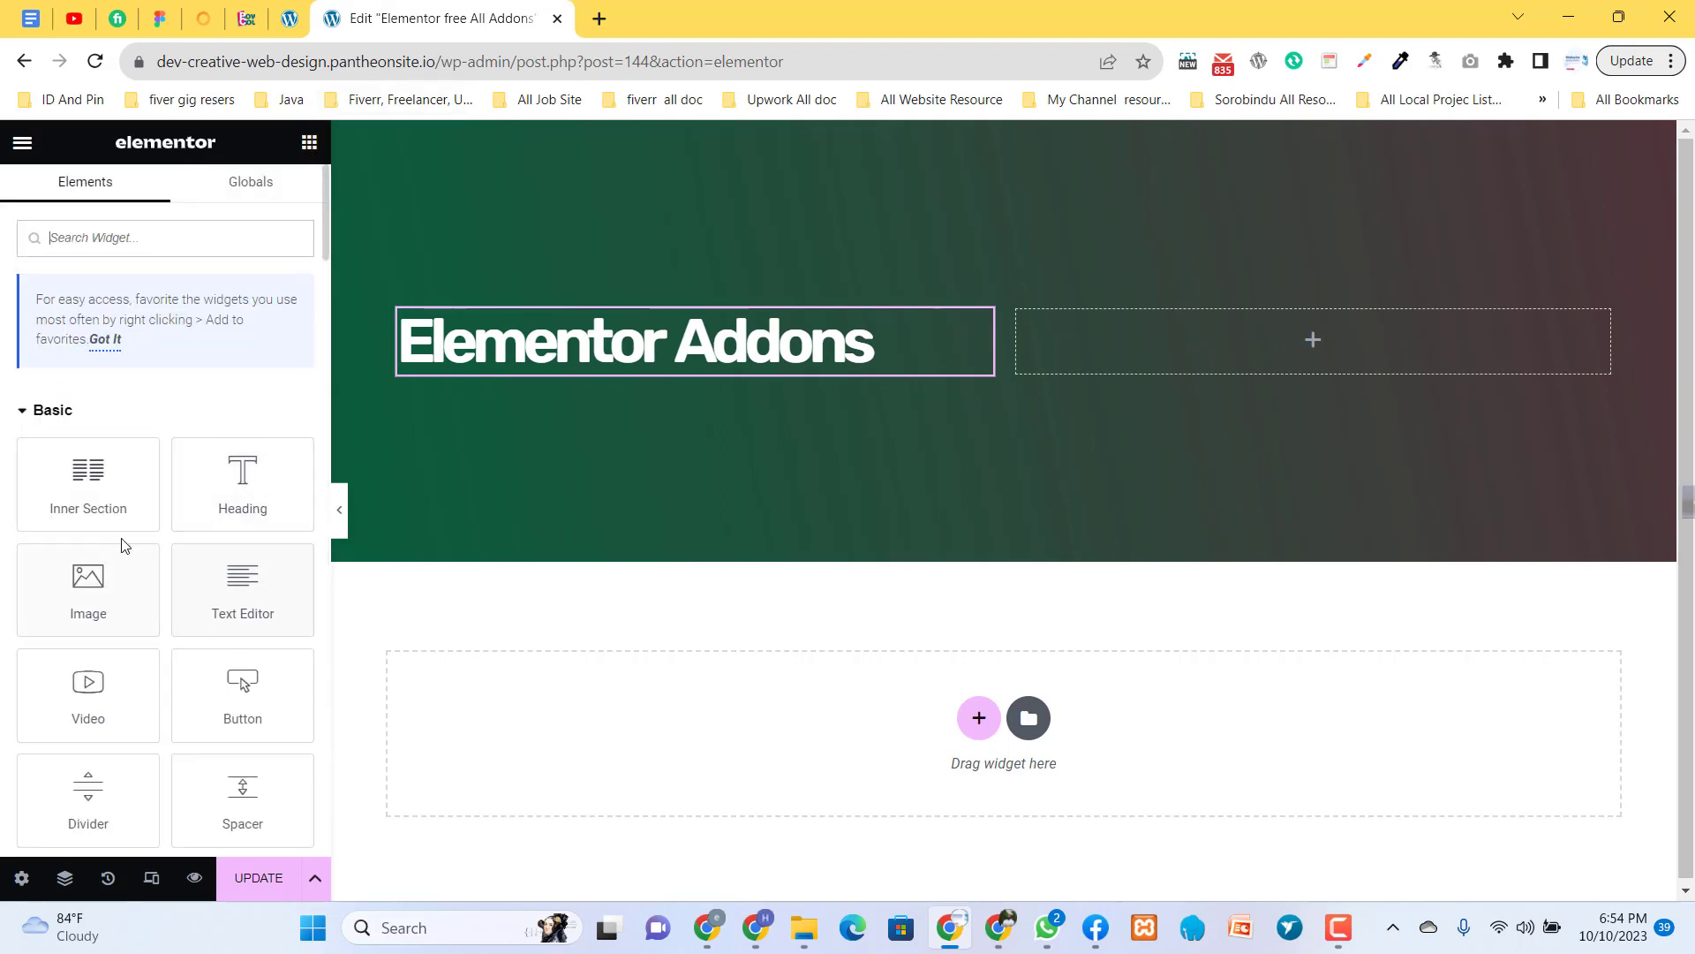
pyautogui.moveTo(216, 611); pyautogui.dragTo(568, 384)
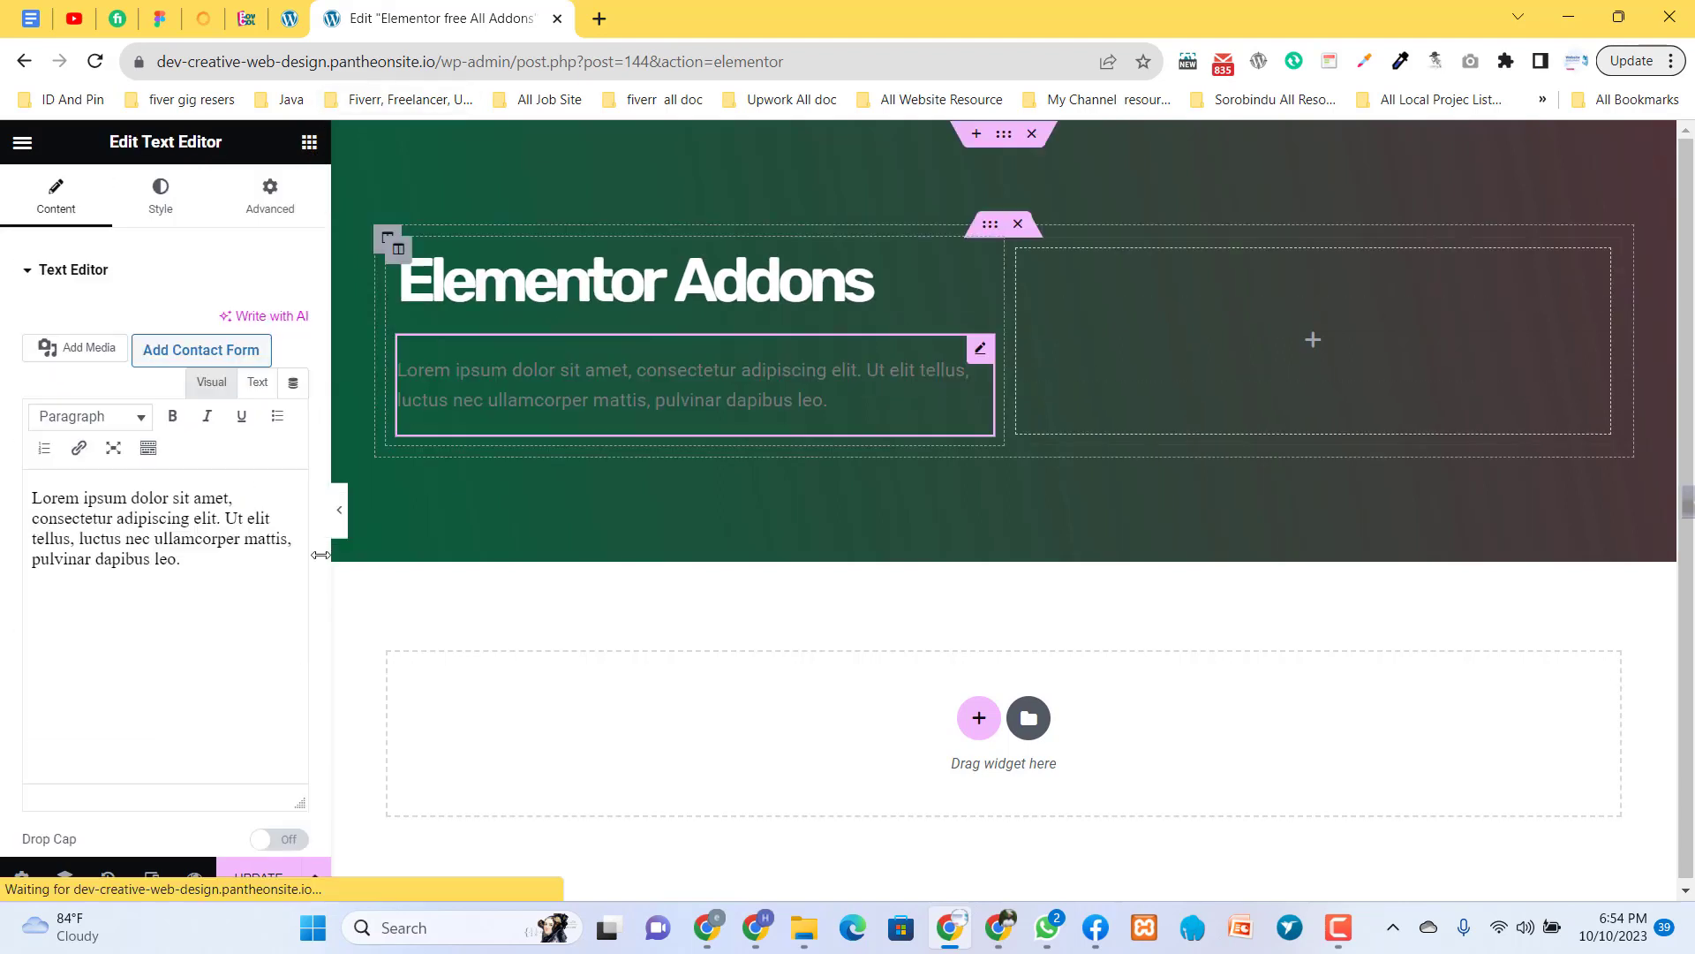
pyautogui.click(309, 144)
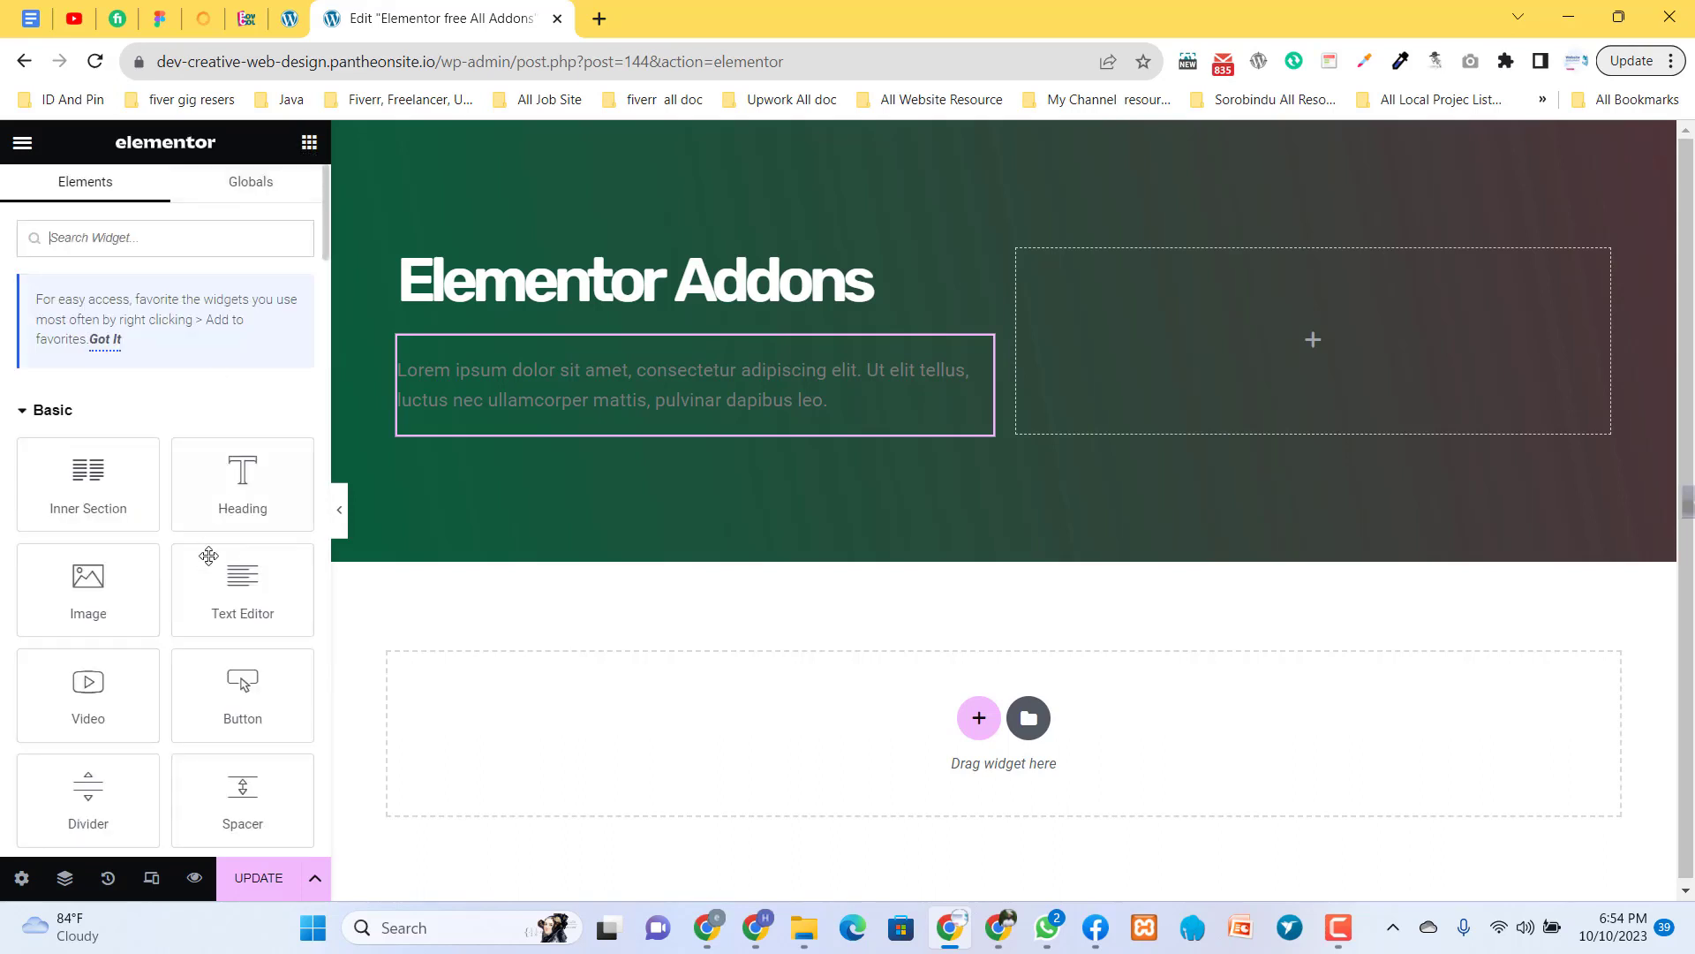
pyautogui.moveTo(235, 698); pyautogui.dragTo(538, 417)
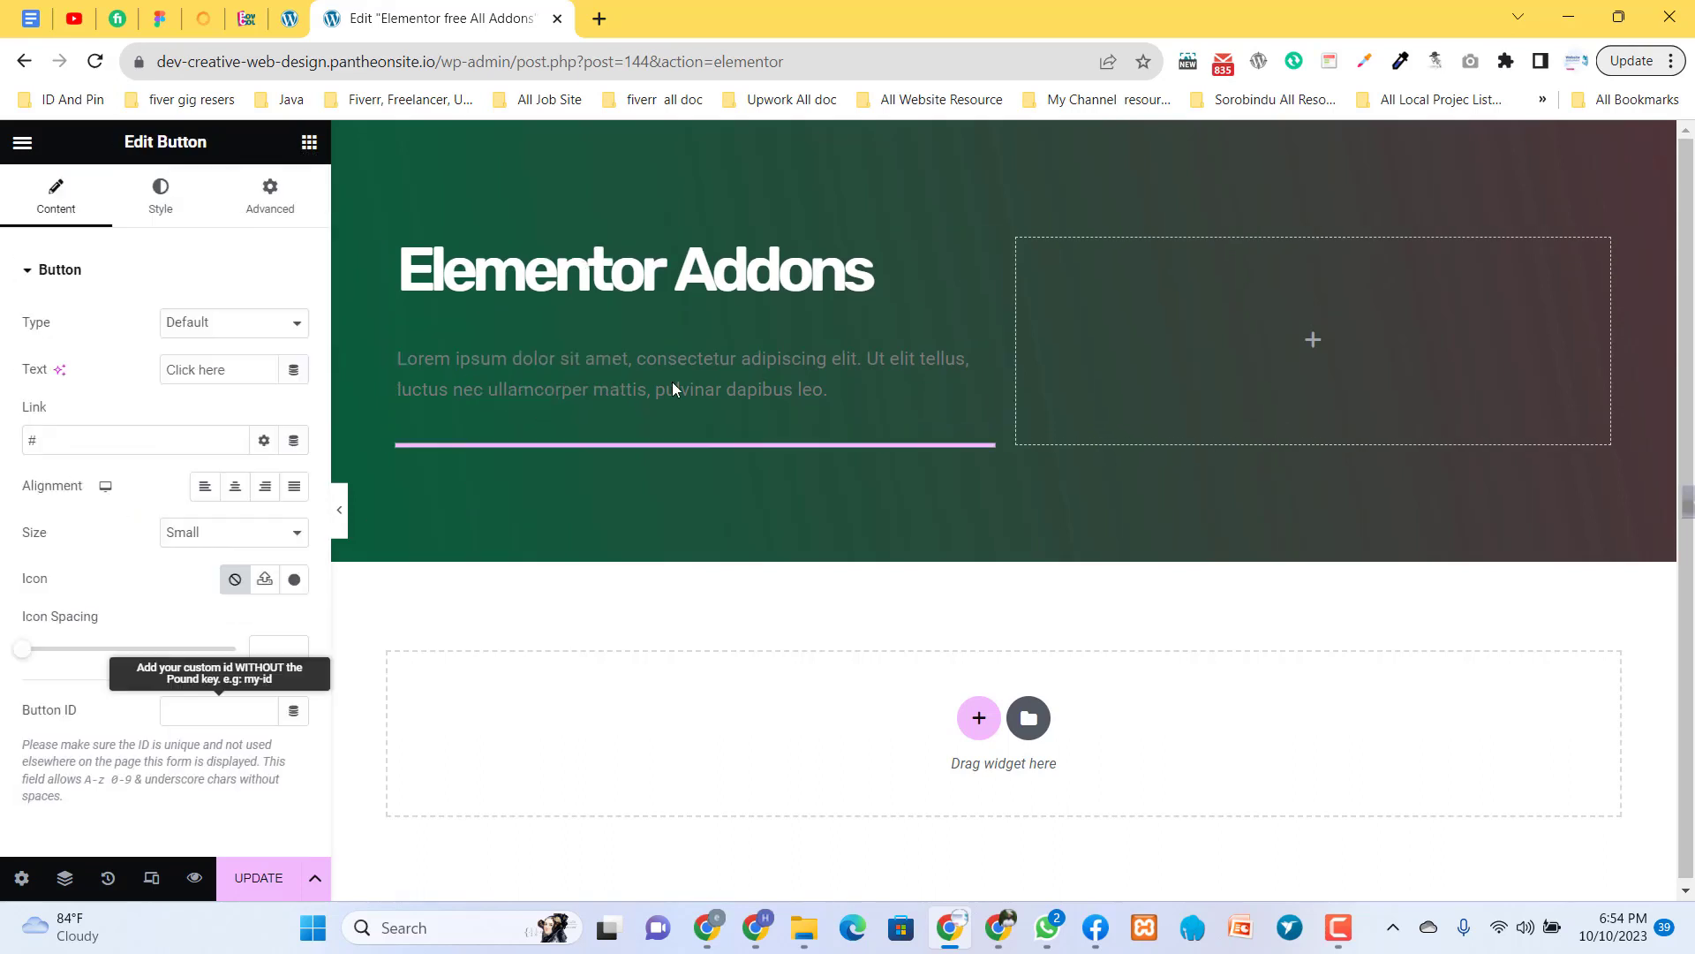
# - Set the text color of the lorem ipsum paragraph under the heading to off-white
pyautogui.click(979, 320)
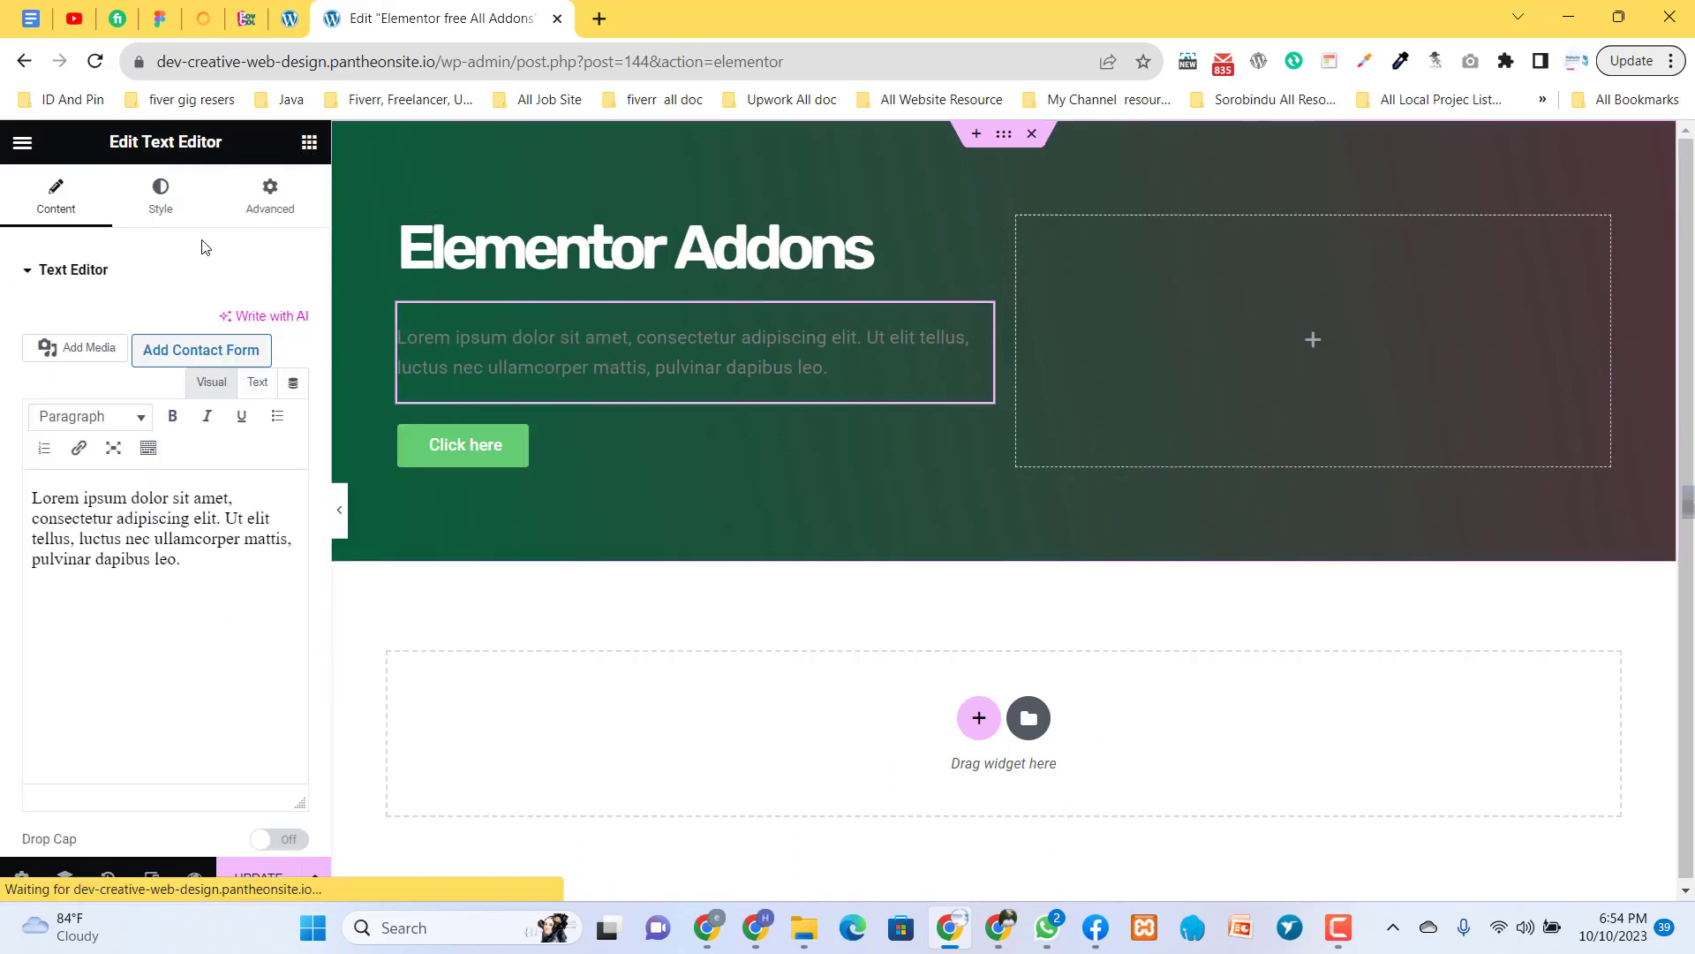
pyautogui.click(164, 205)
pyautogui.click(296, 369)
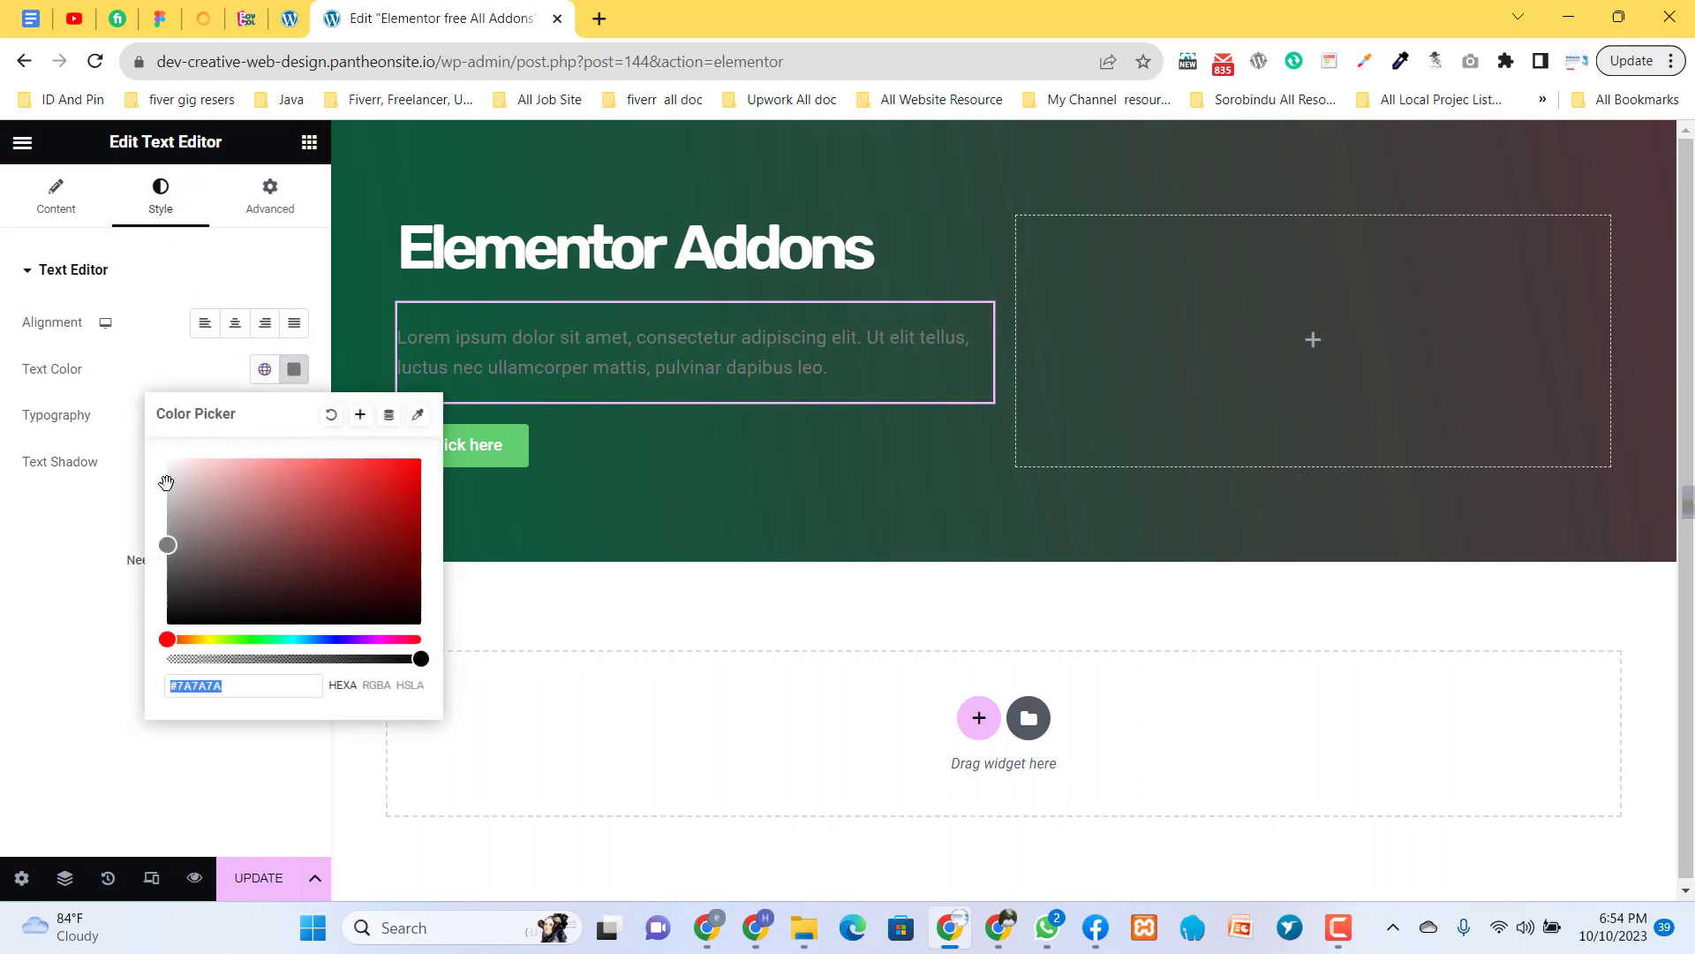
pyautogui.moveTo(168, 481); pyautogui.dragTo(150, 476)
pyautogui.click(55, 528)
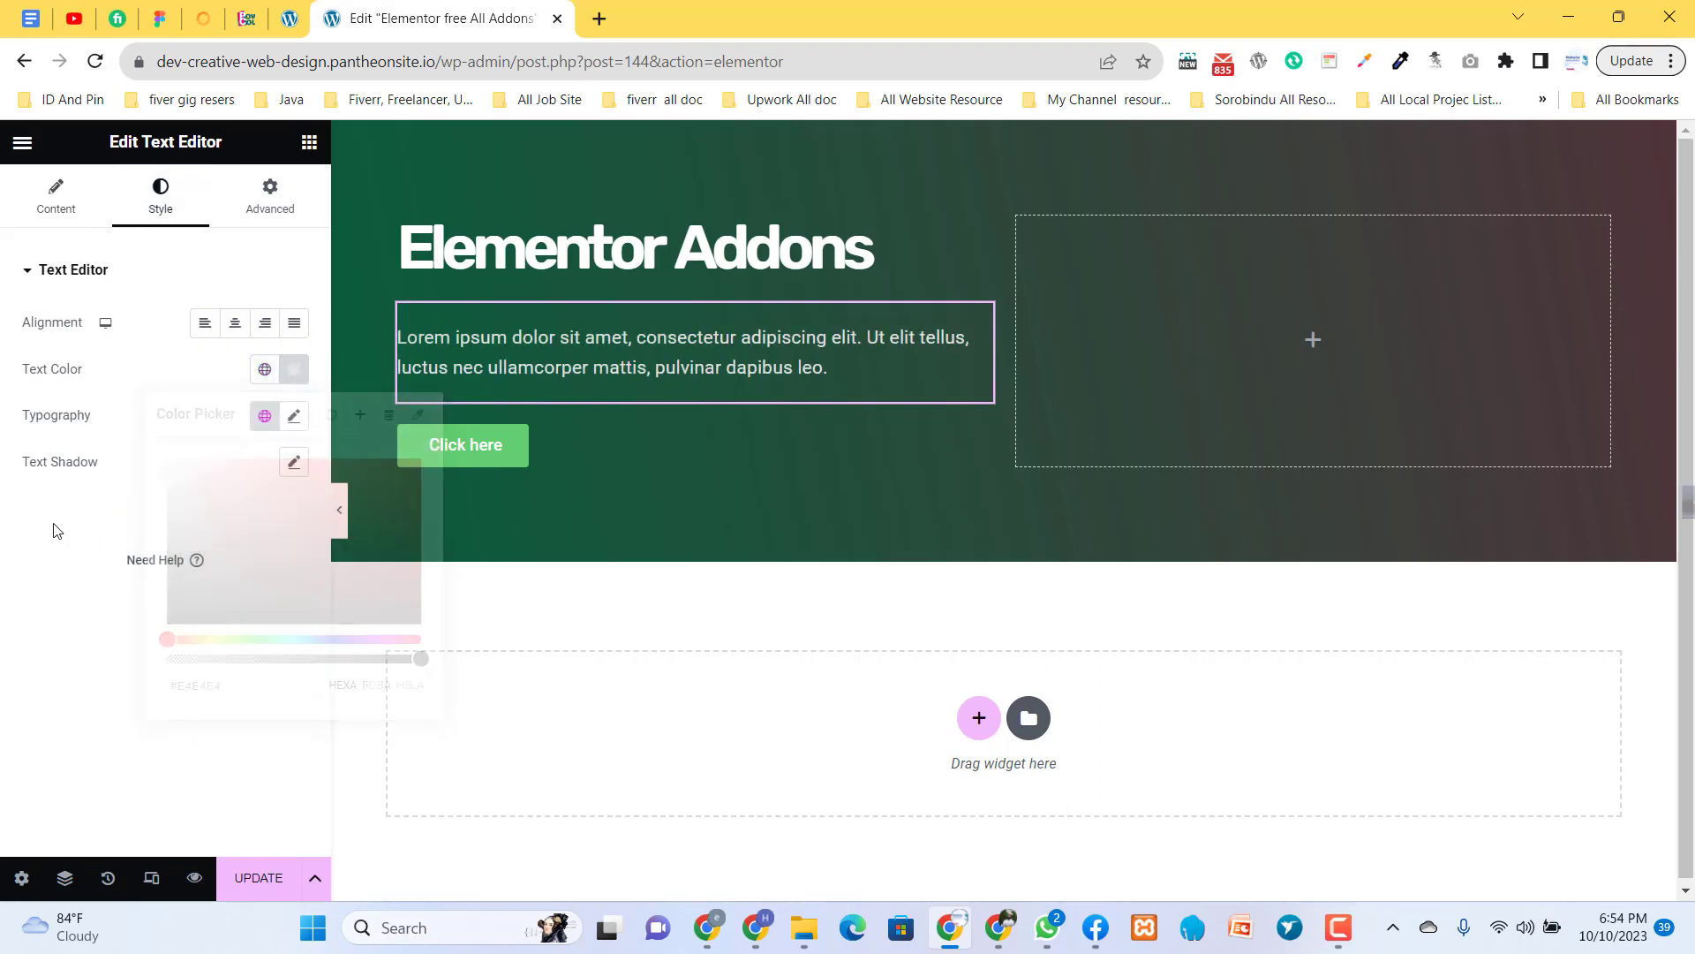
# - Set the background color of the "Click here" button to a bright amber yellow and update the page
pyautogui.click(572, 445)
pyautogui.click(171, 198)
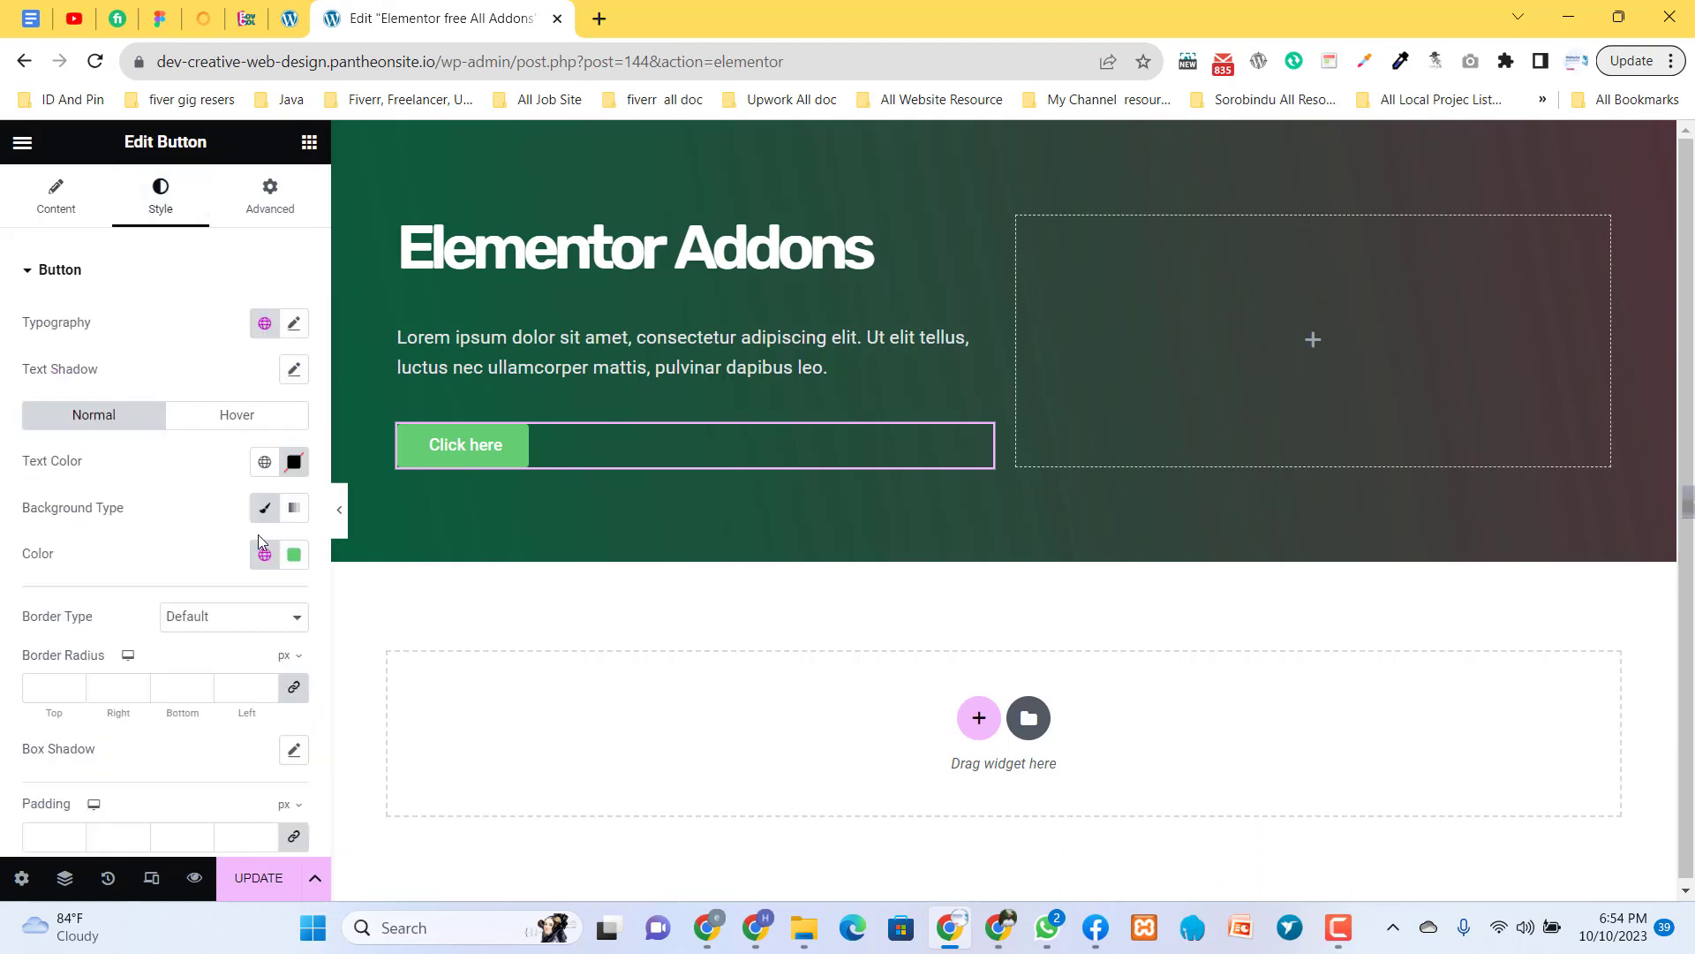
pyautogui.click(295, 556)
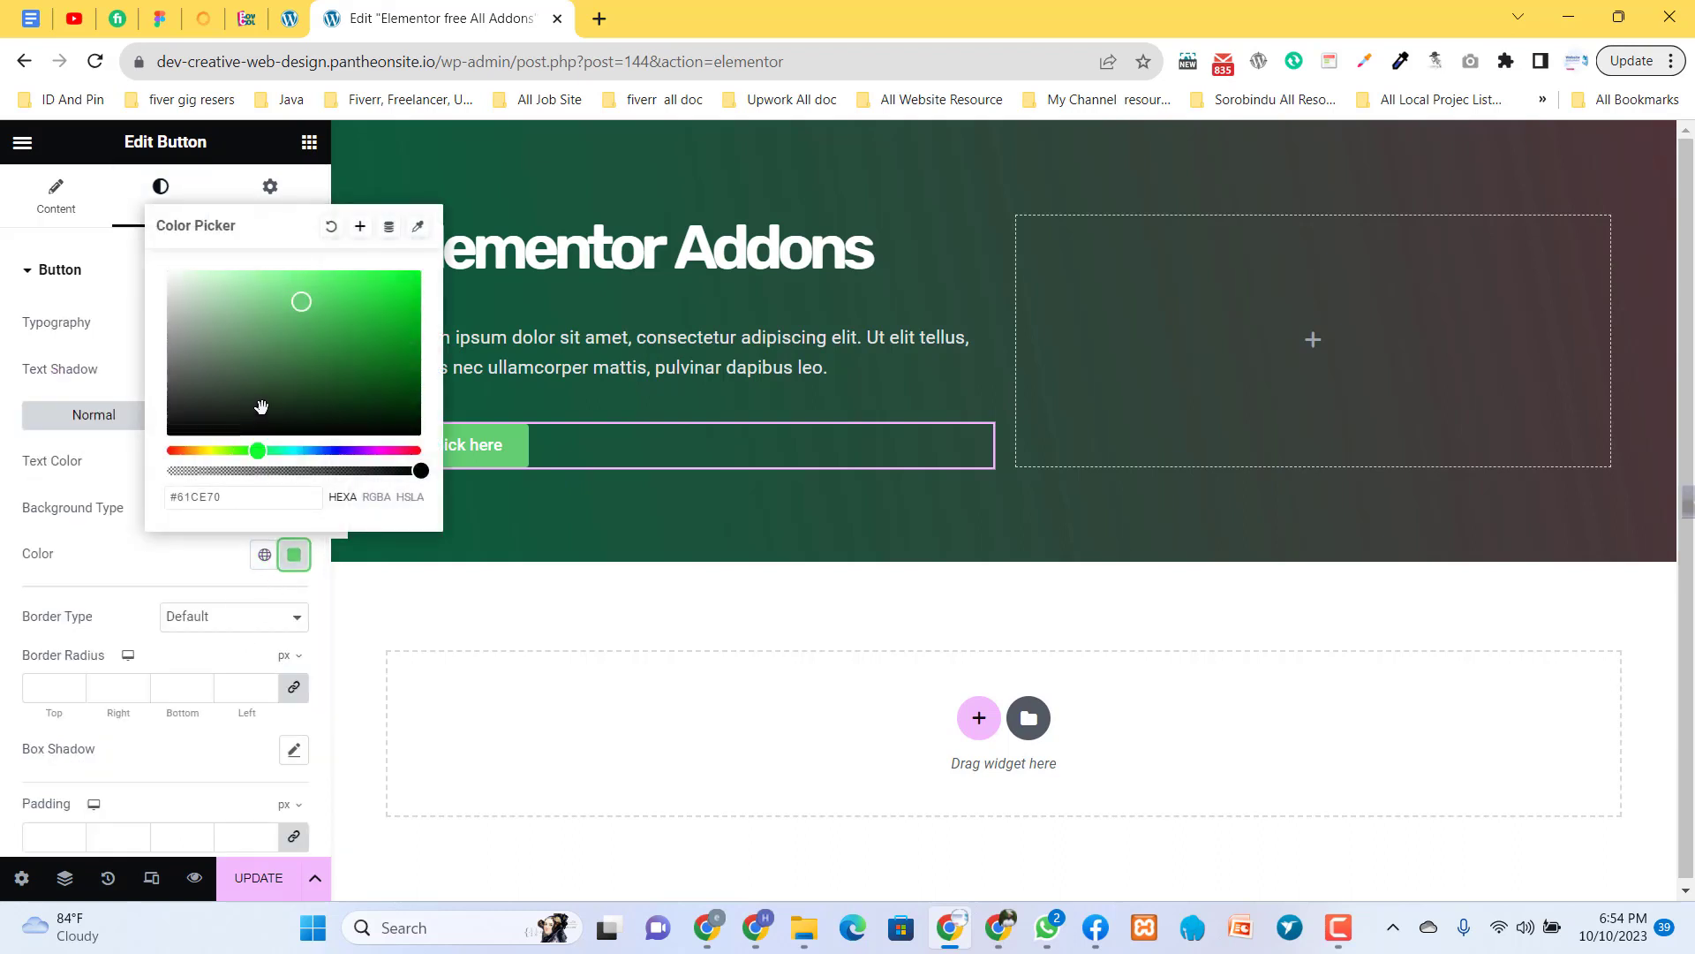
pyautogui.click(195, 449)
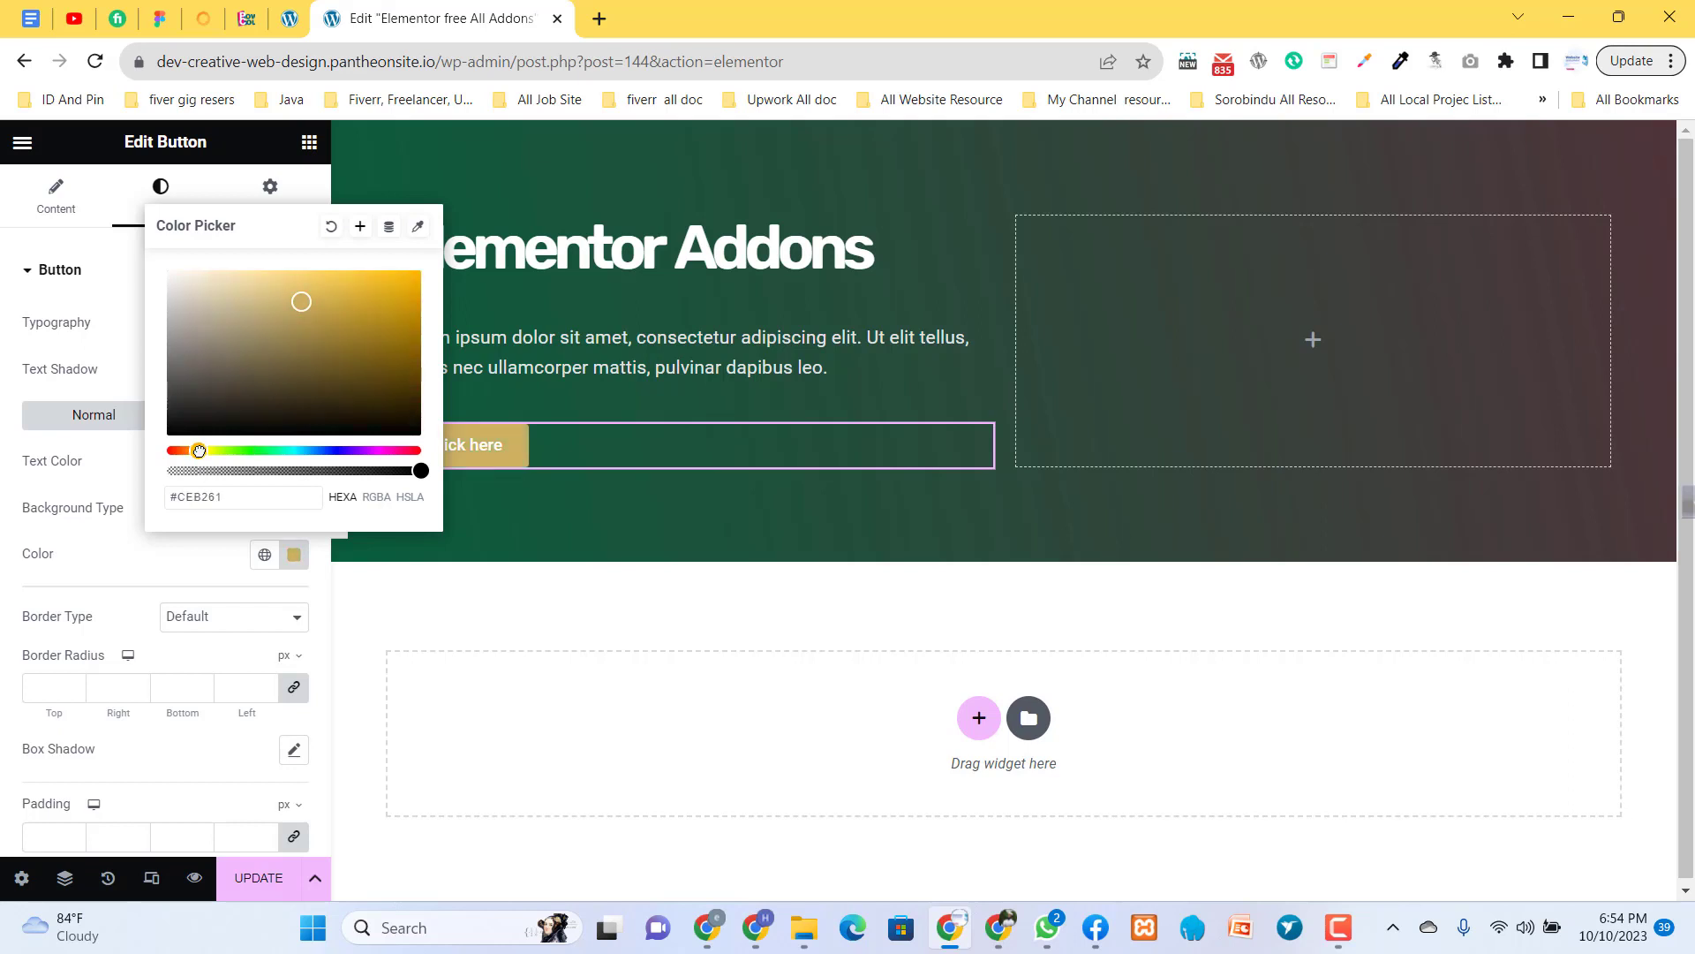
pyautogui.moveTo(402, 305); pyautogui.dragTo(280, 435)
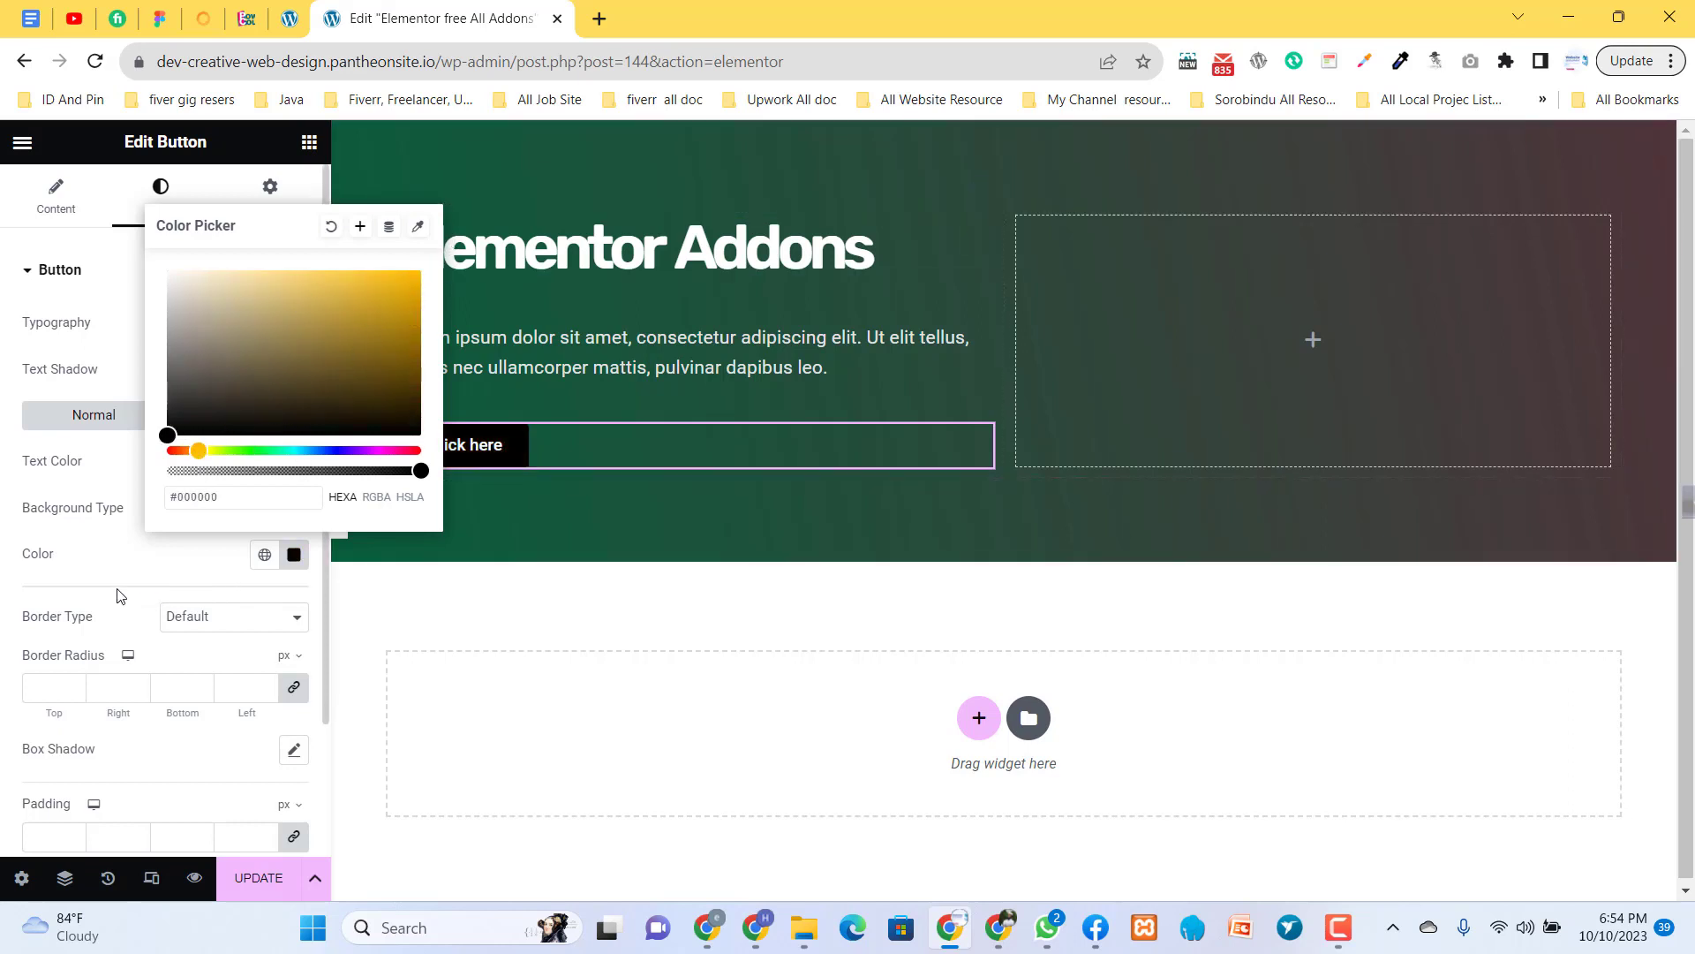
pyautogui.click(131, 566)
pyautogui.click(294, 554)
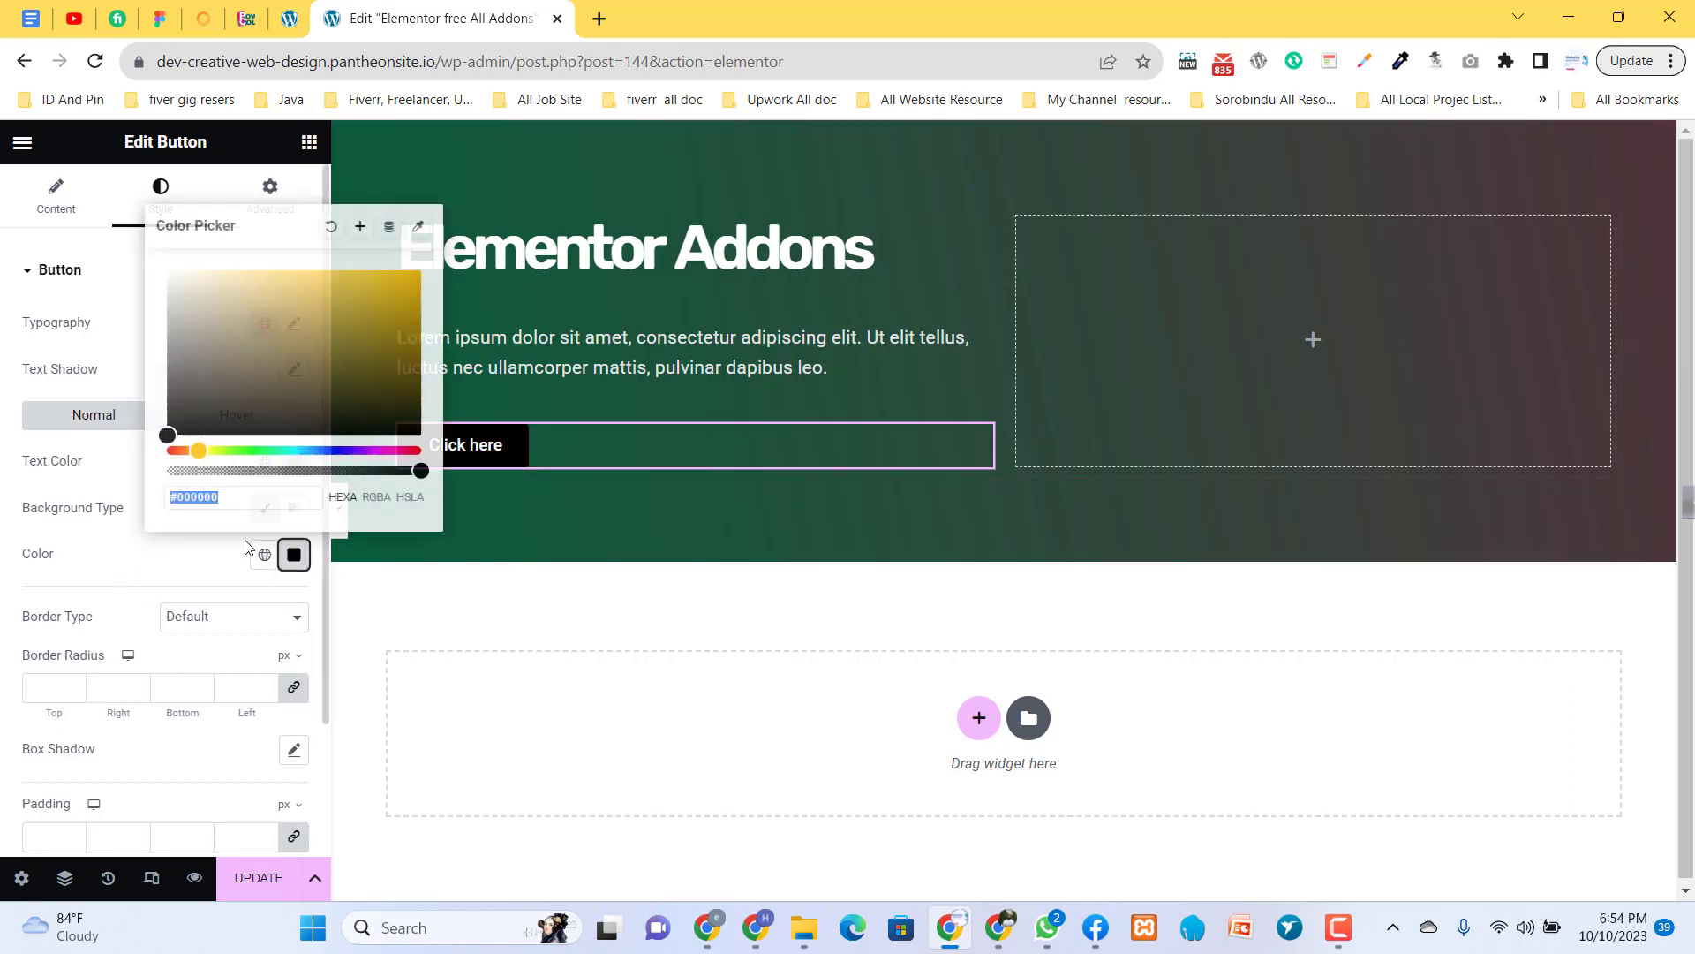
pyautogui.click(420, 319)
pyautogui.click(420, 270)
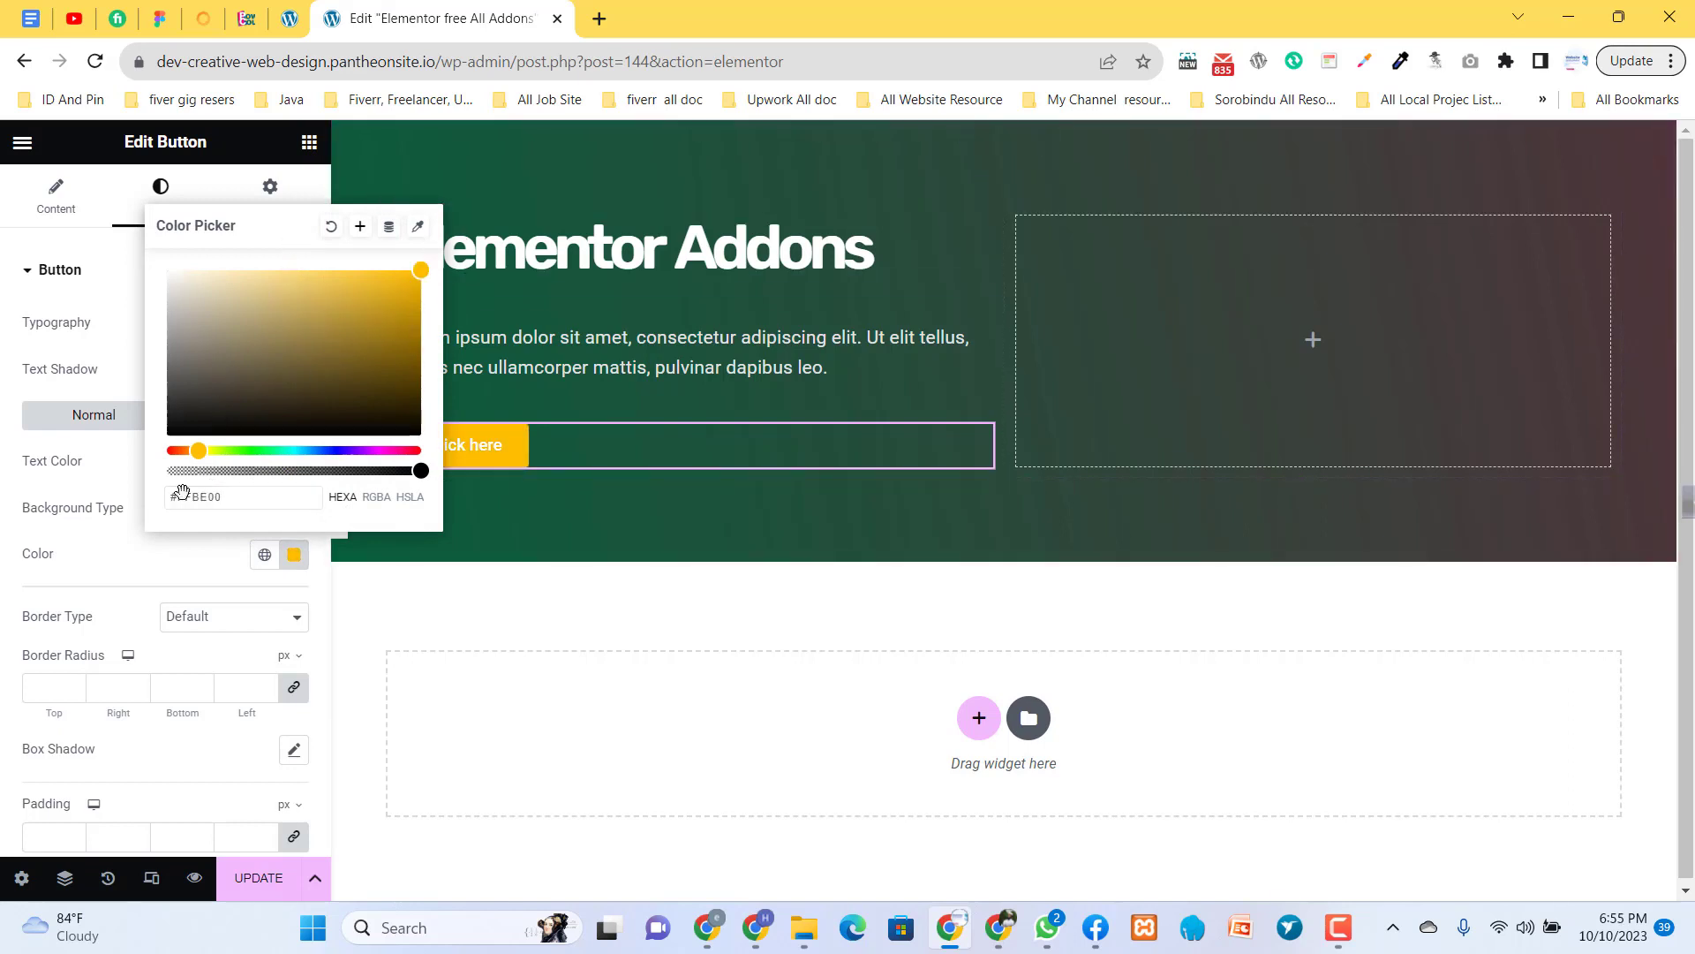
pyautogui.click(150, 579)
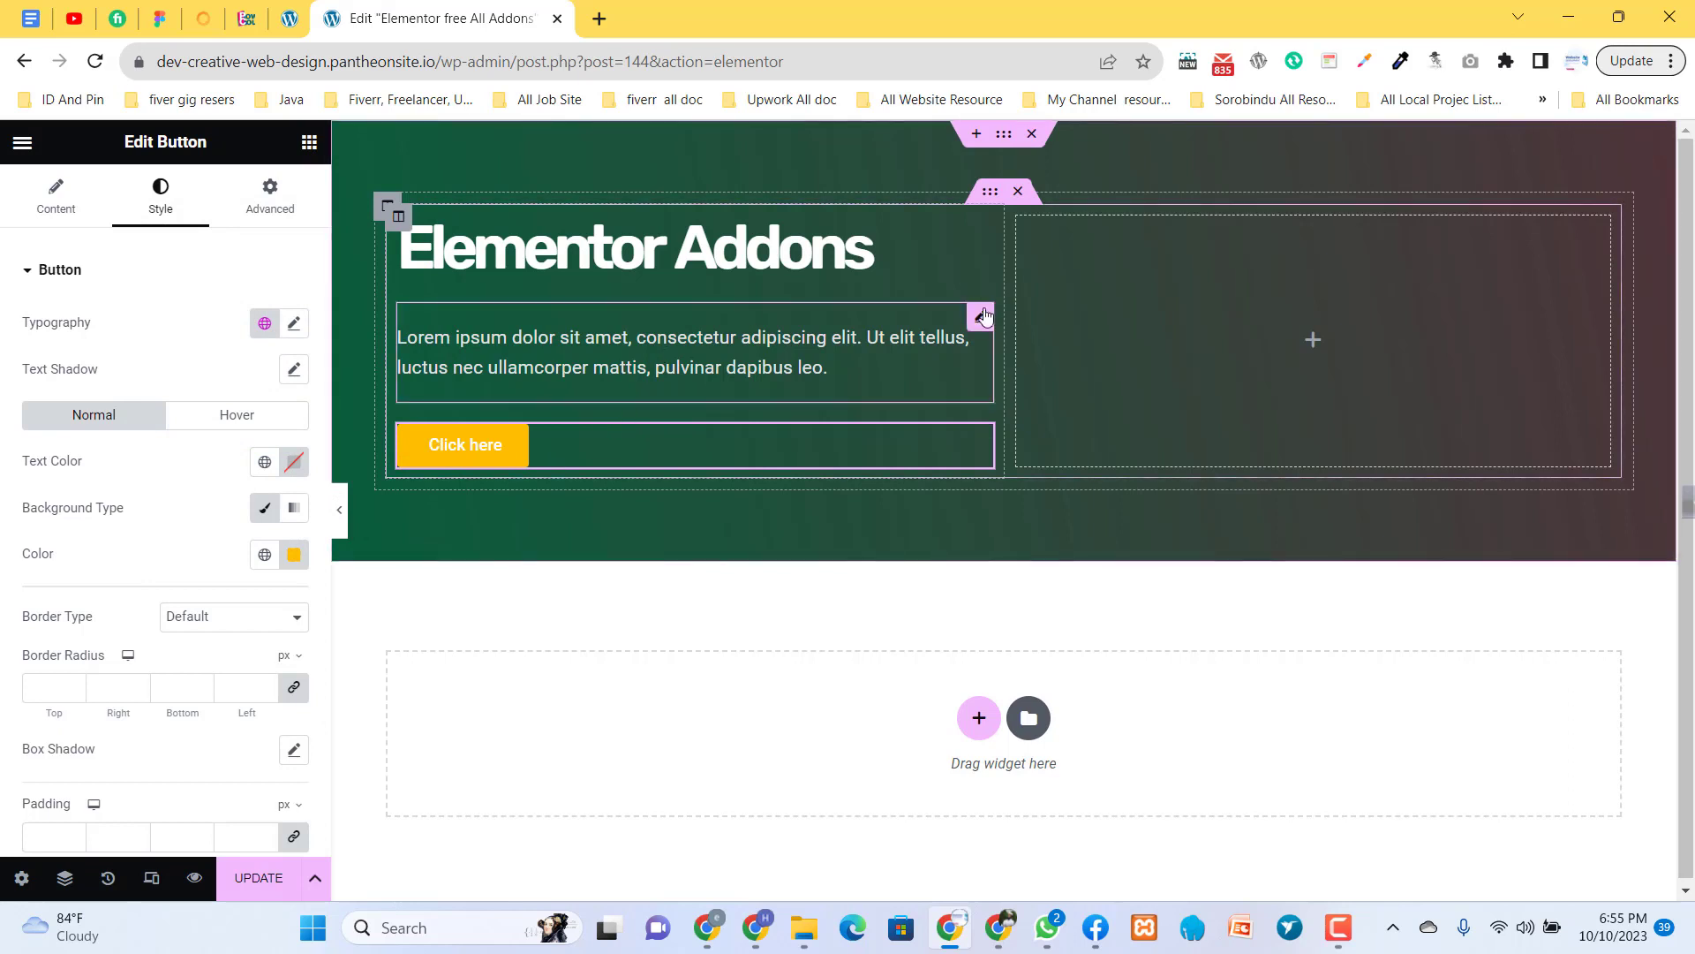
pyautogui.click(251, 893)
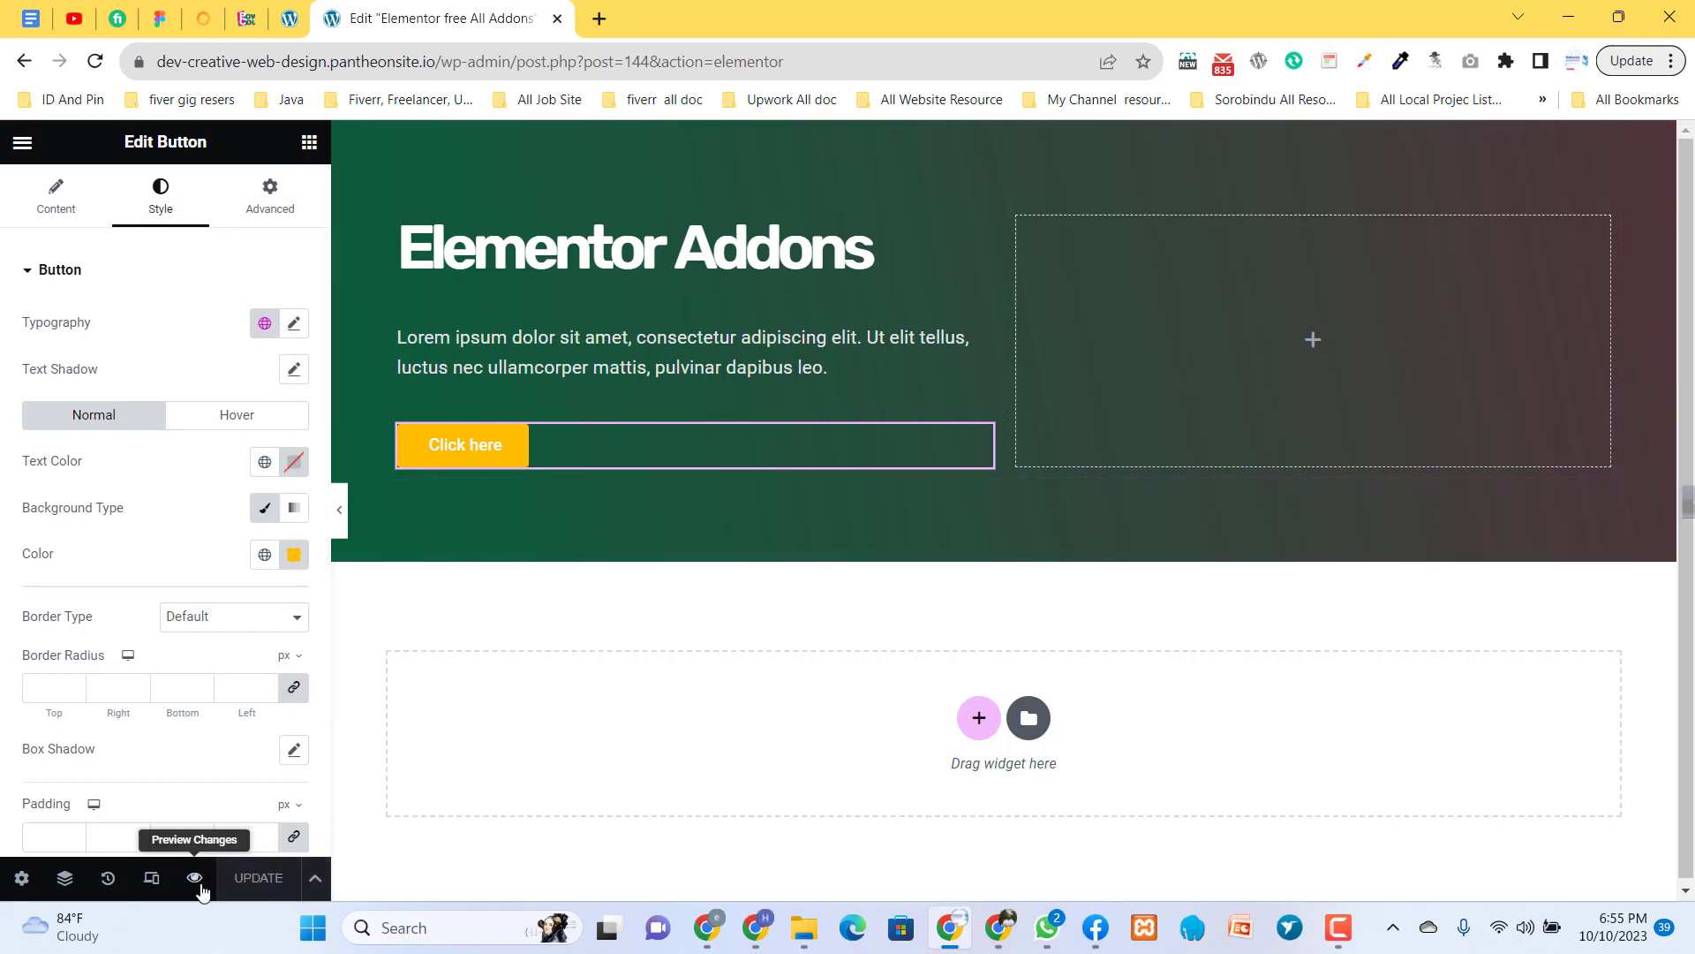
# - Preview the page, inspect its layout at phone width in the browser's responsive device view, and return to the editor
pyautogui.click(195, 877)
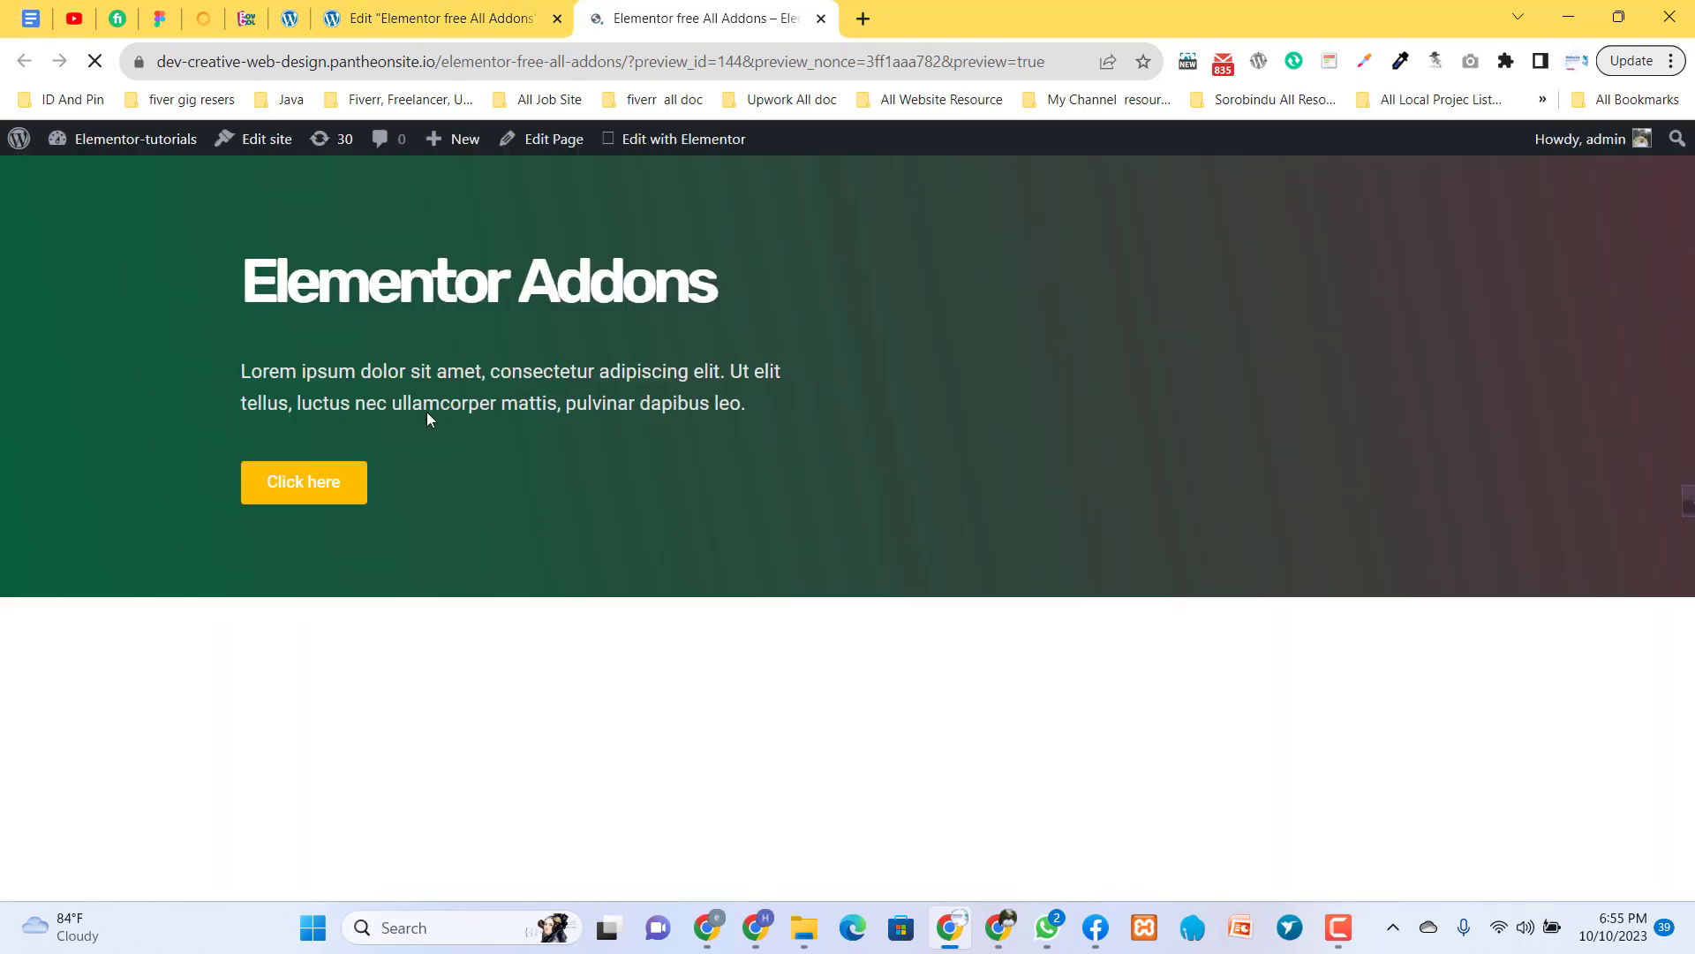
pyautogui.rightClick(481, 259)
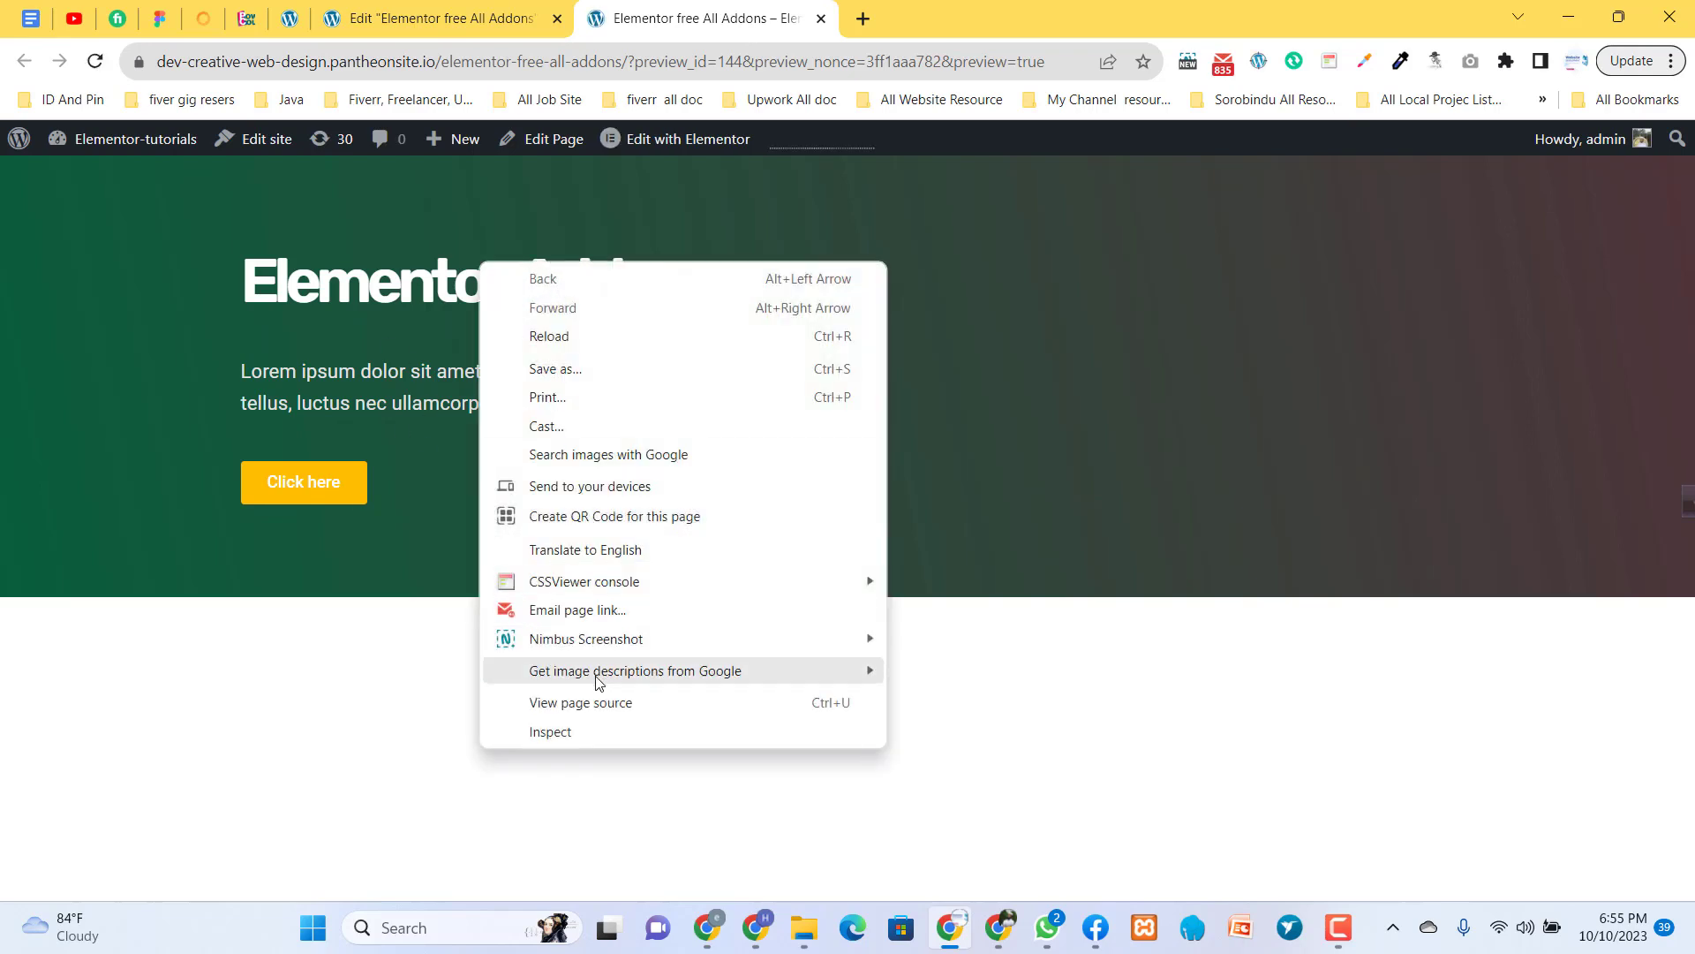
pyautogui.click(581, 735)
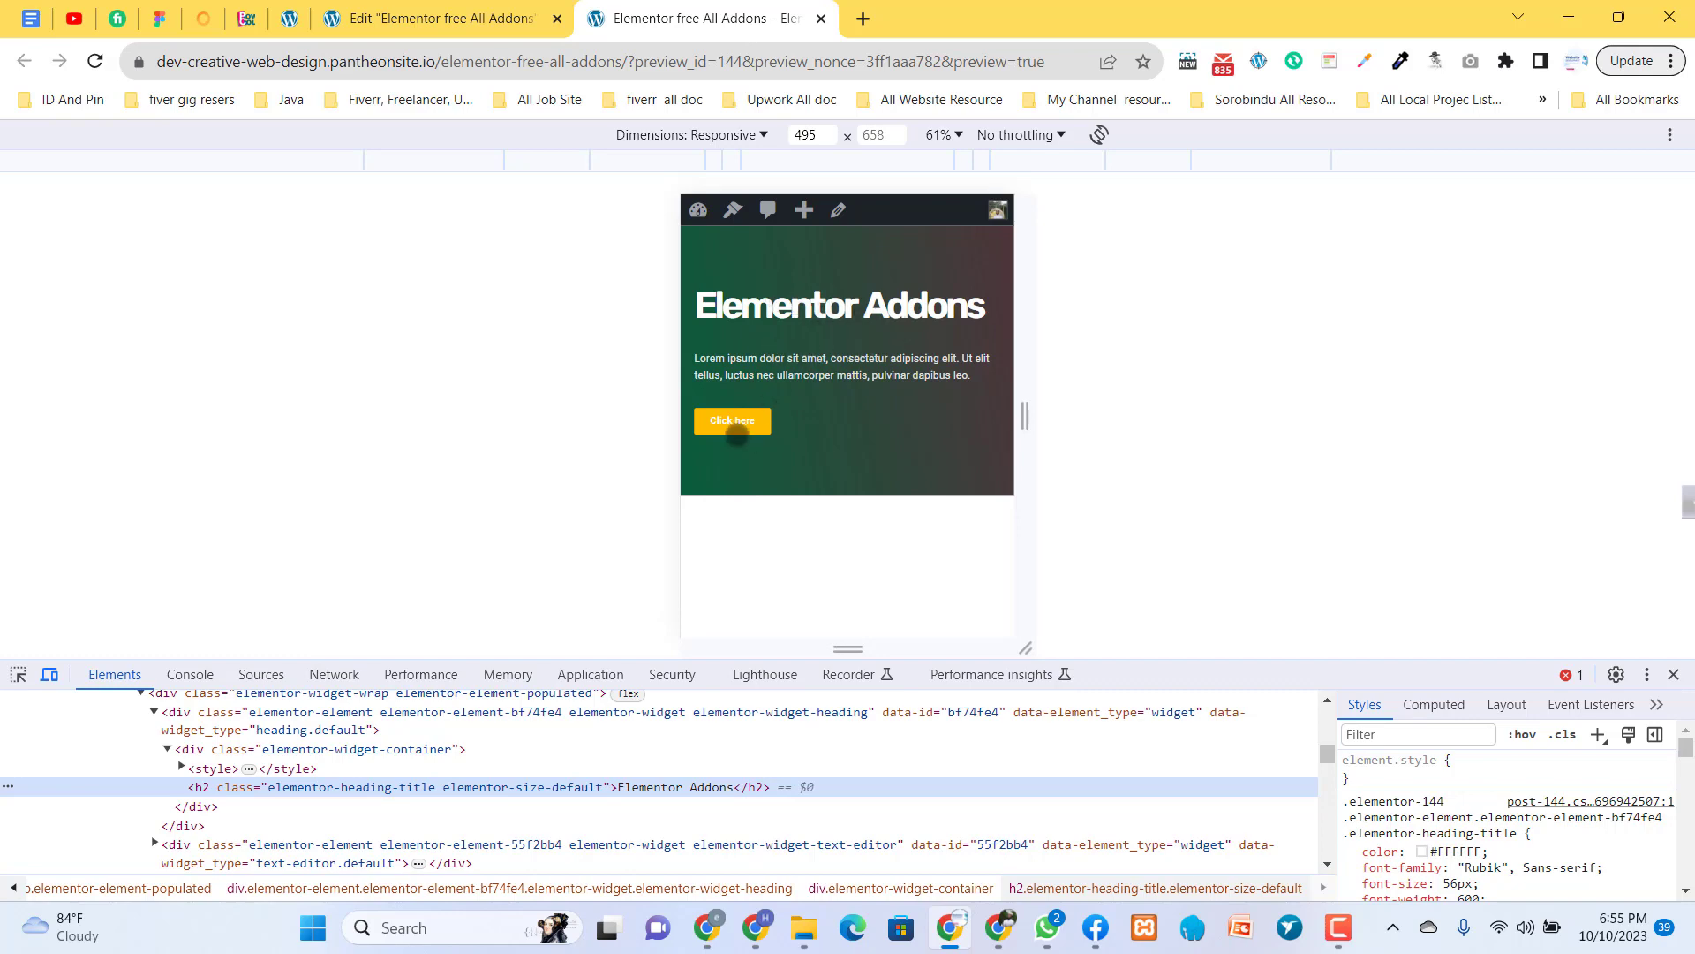
pyautogui.click(477, 22)
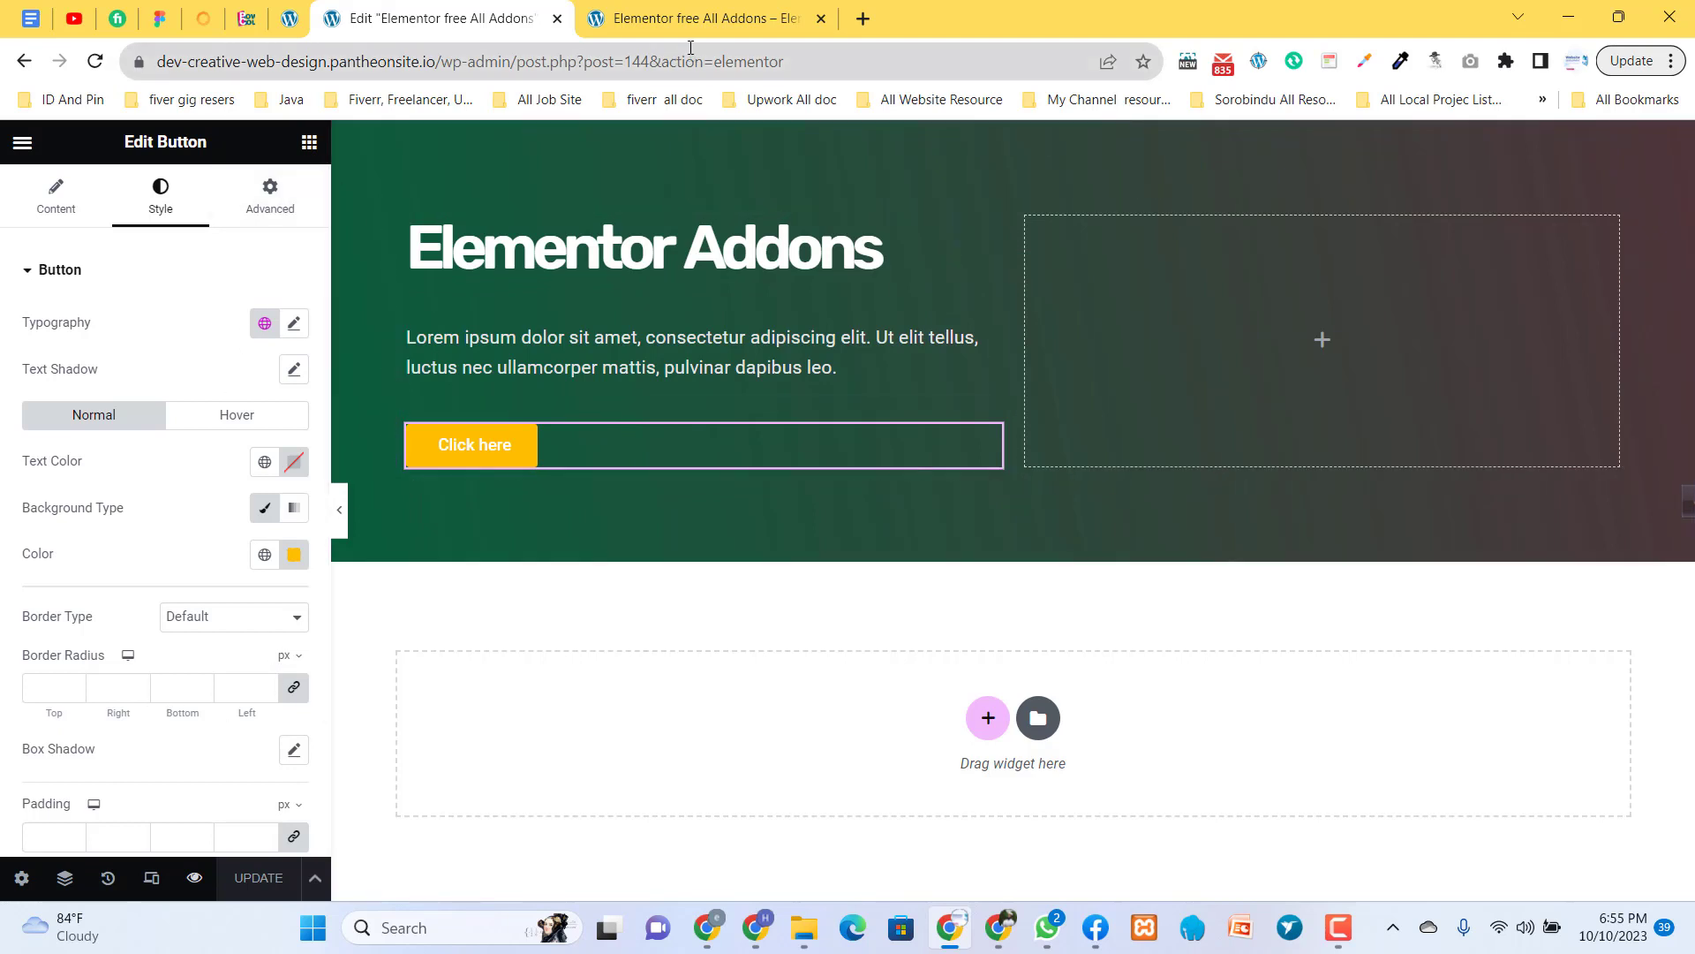
# - Switch the editor to the mobile view and set the font size of the "Elementor Addons" heading to 36 px
pyautogui.click(150, 879)
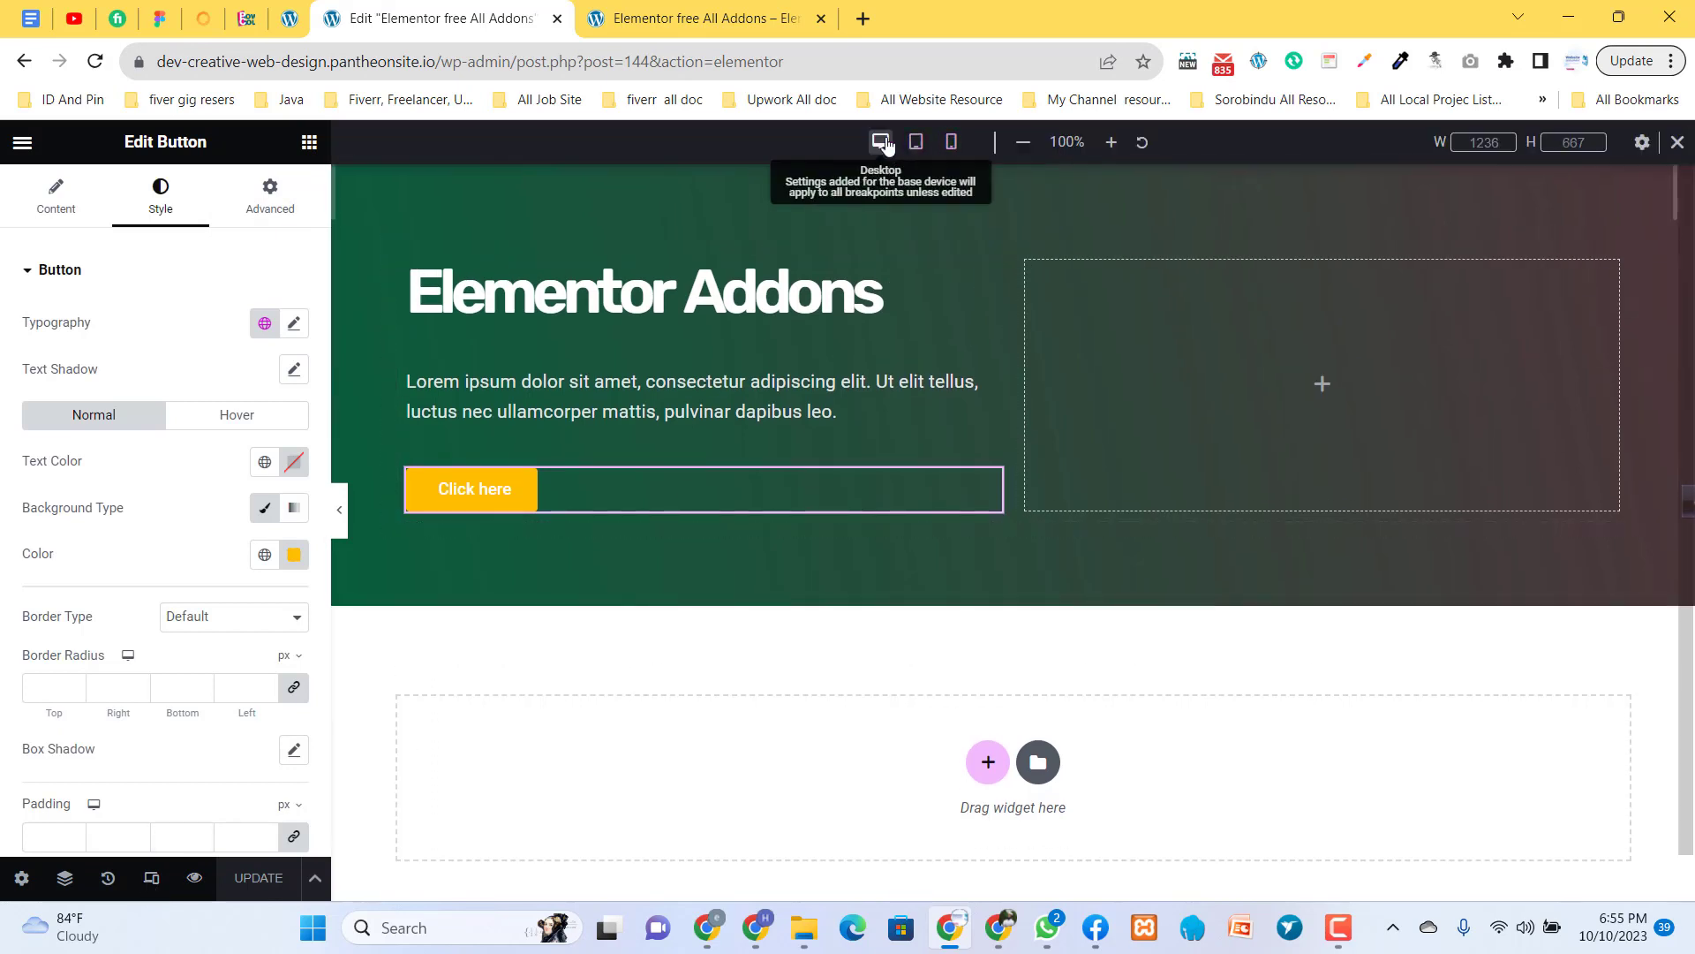
pyautogui.click(952, 142)
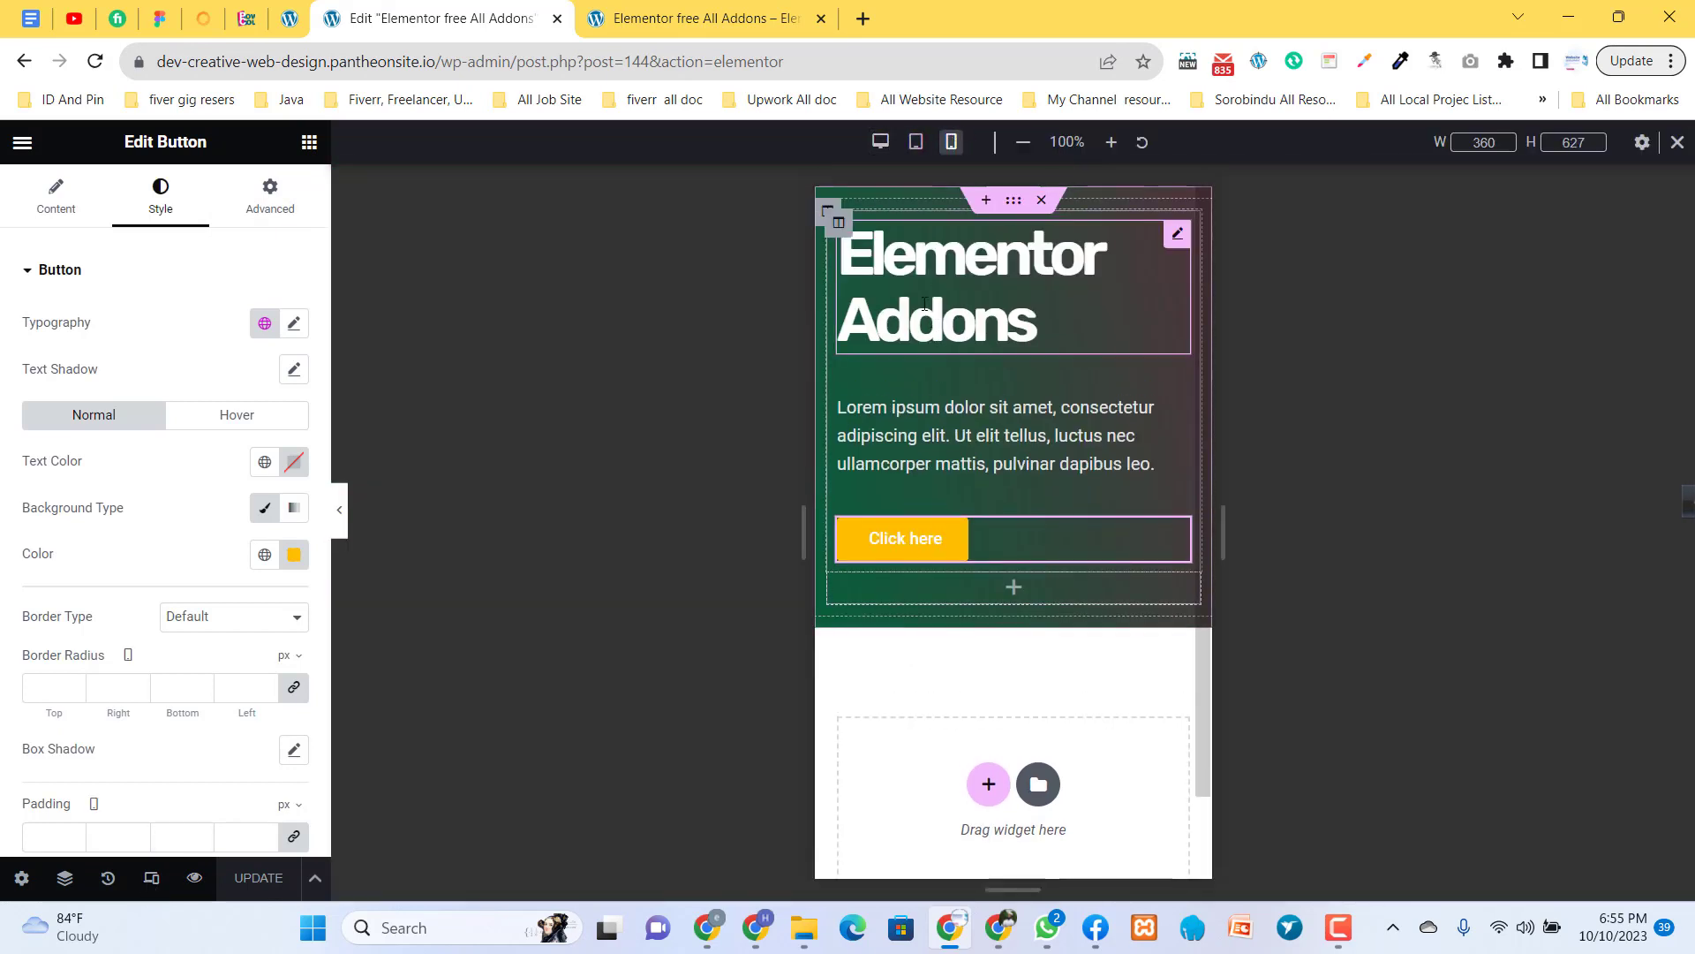
pyautogui.click(1174, 245)
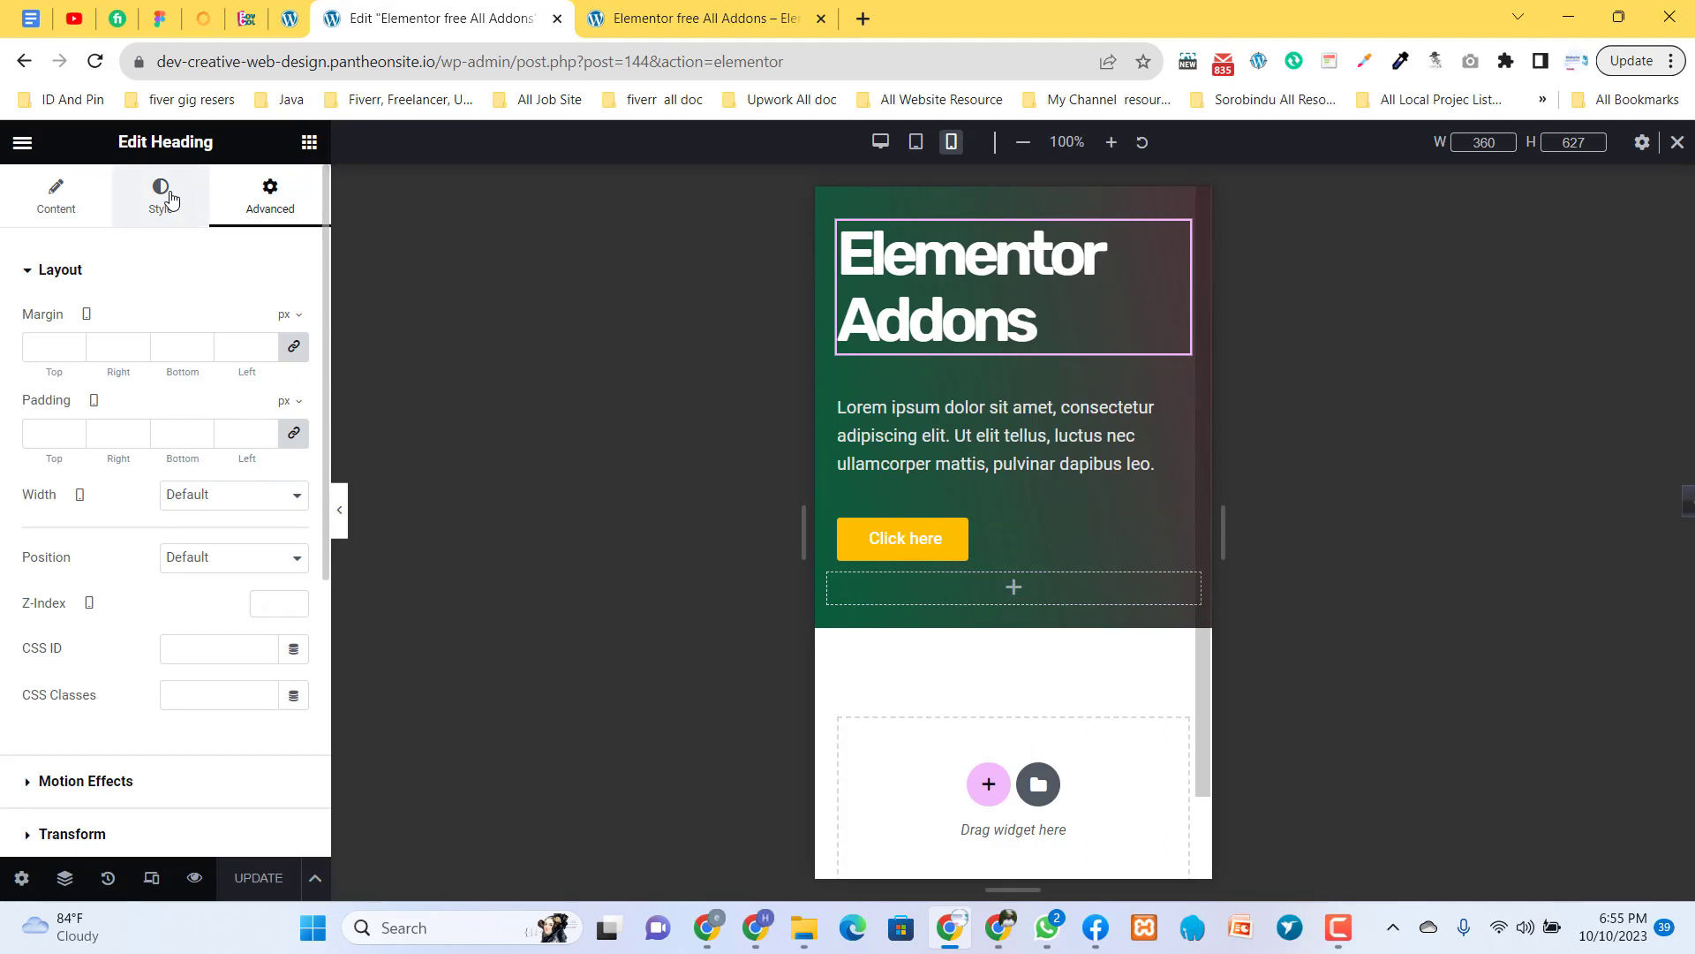
pyautogui.click(162, 190)
pyautogui.click(295, 371)
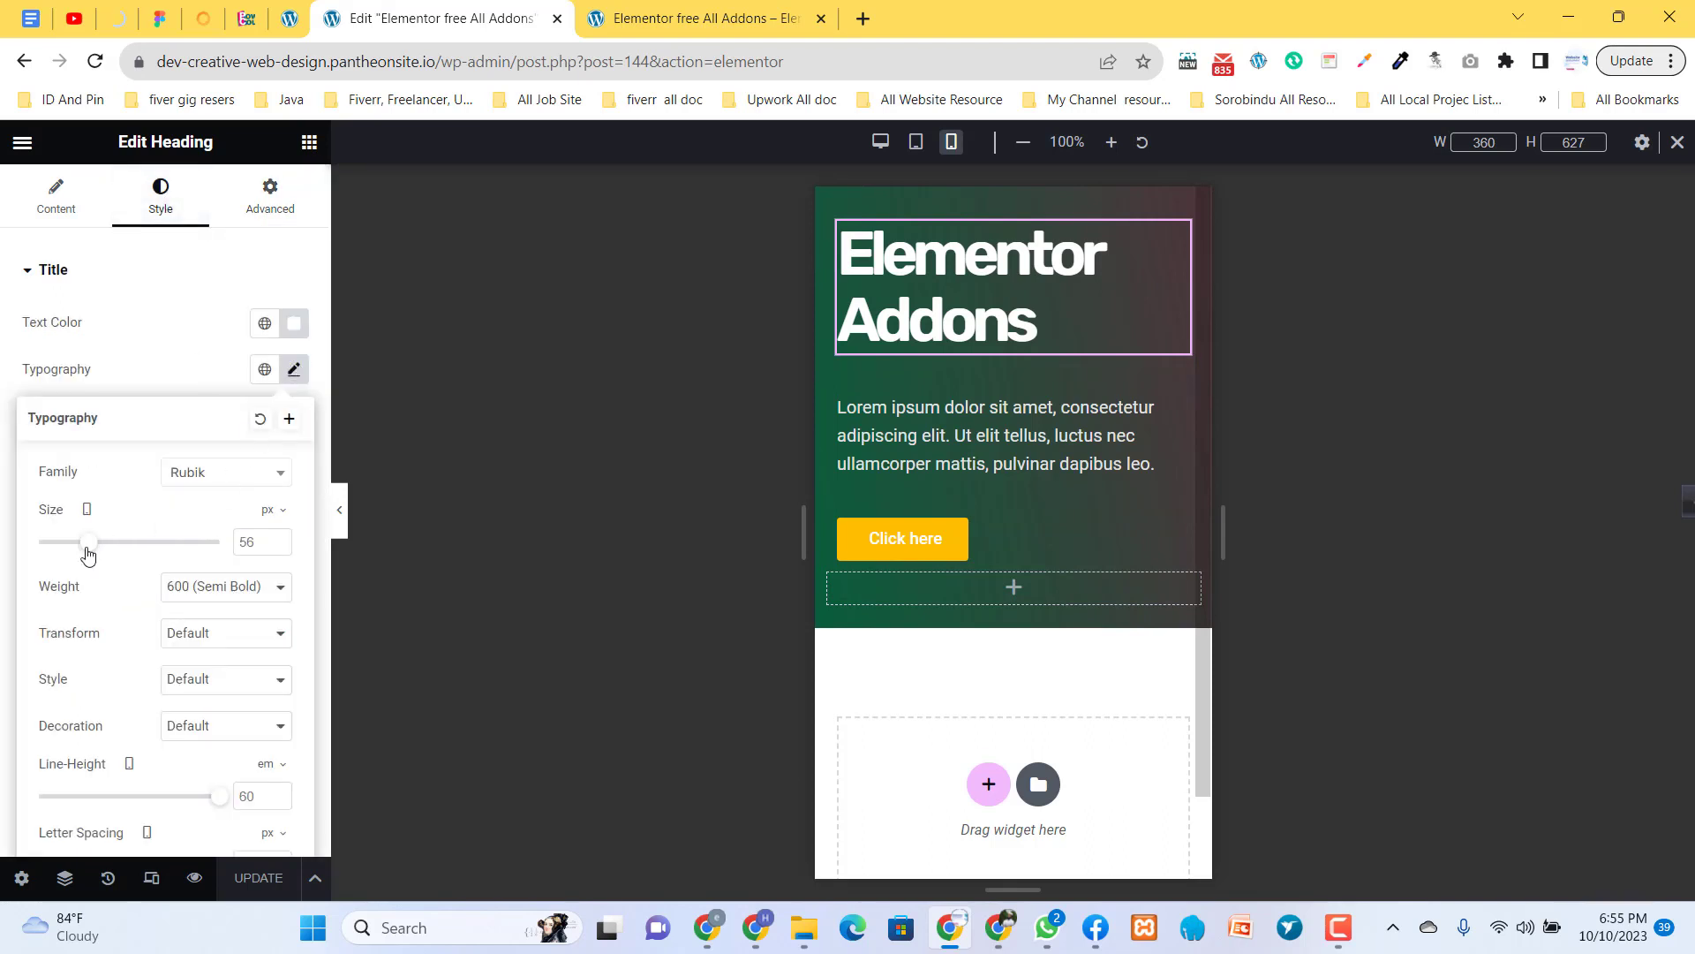
pyautogui.moveTo(88, 552); pyautogui.dragTo(72, 558)
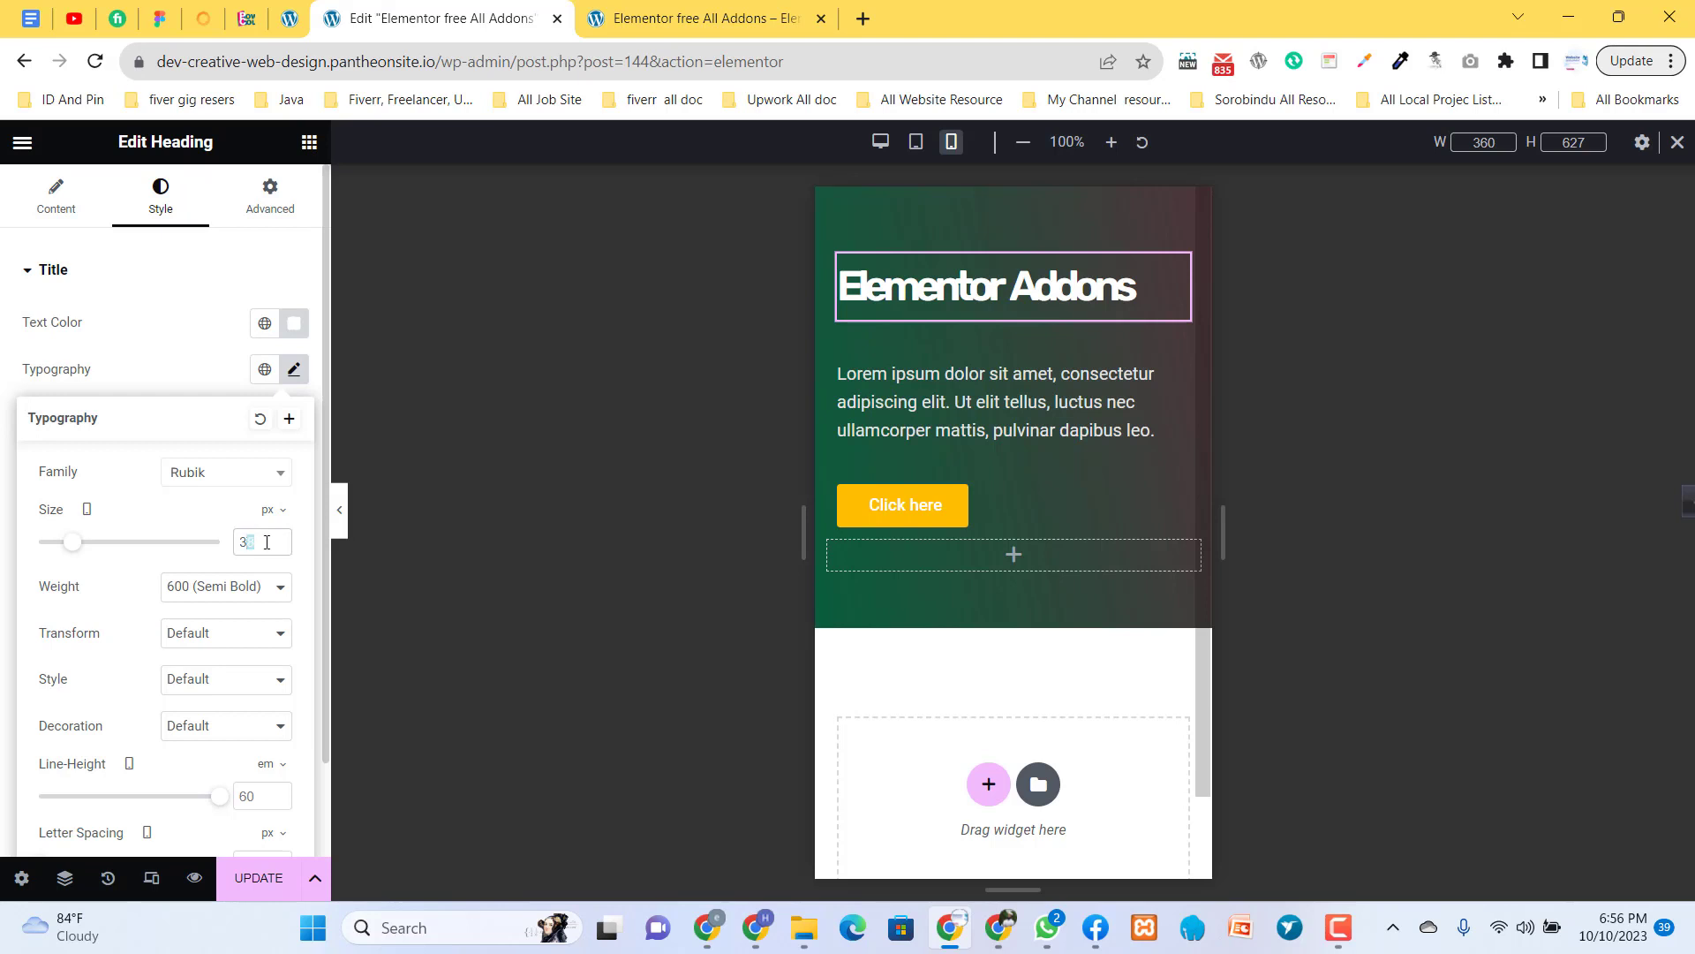
pyautogui.write('6')
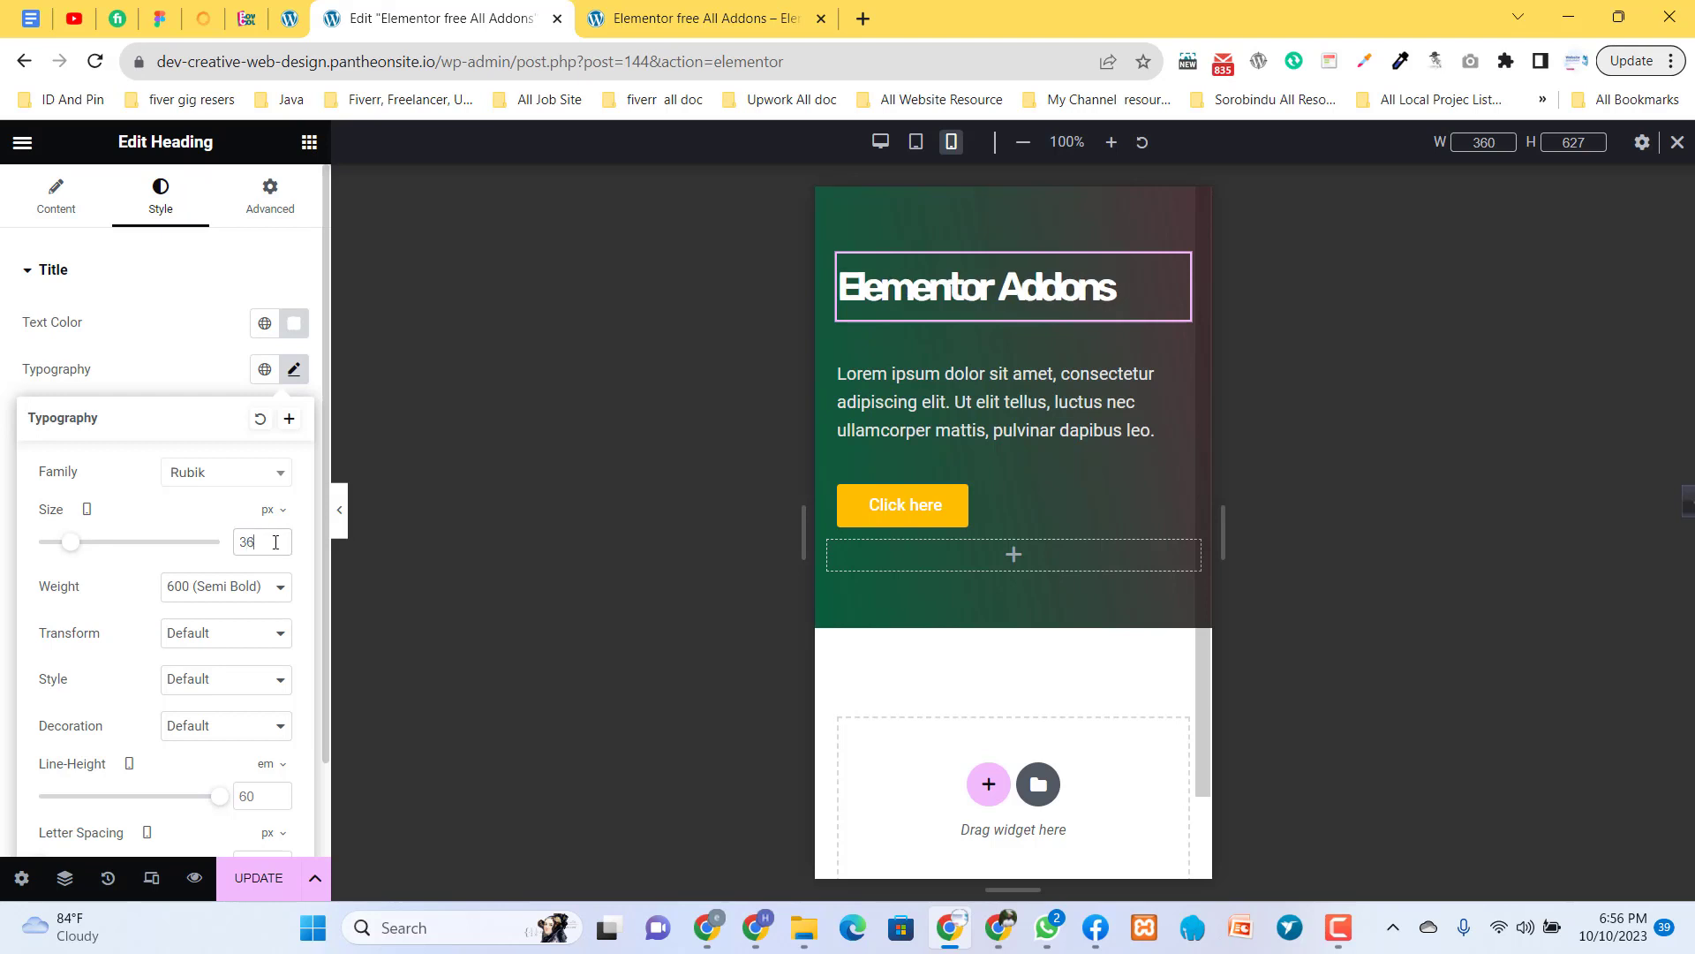
pyautogui.click(175, 372)
# - Center-align the "Elementor Addons" heading in the mobile view
pyautogui.click(40, 203)
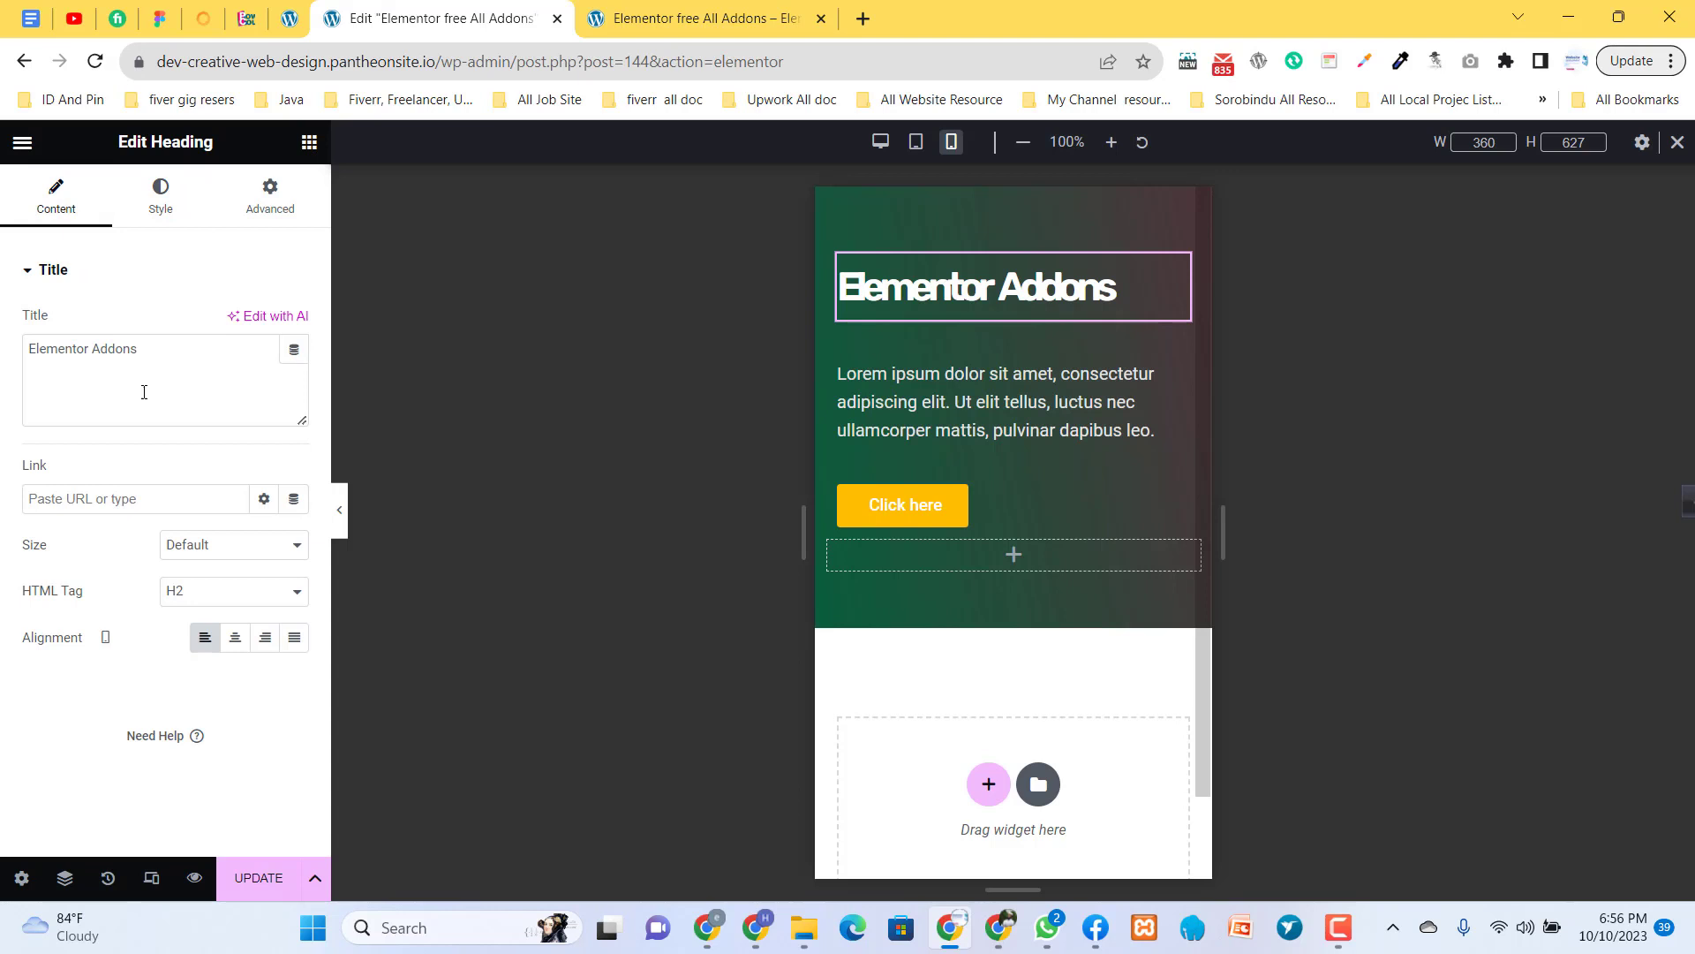
pyautogui.click(235, 637)
pyautogui.click(270, 194)
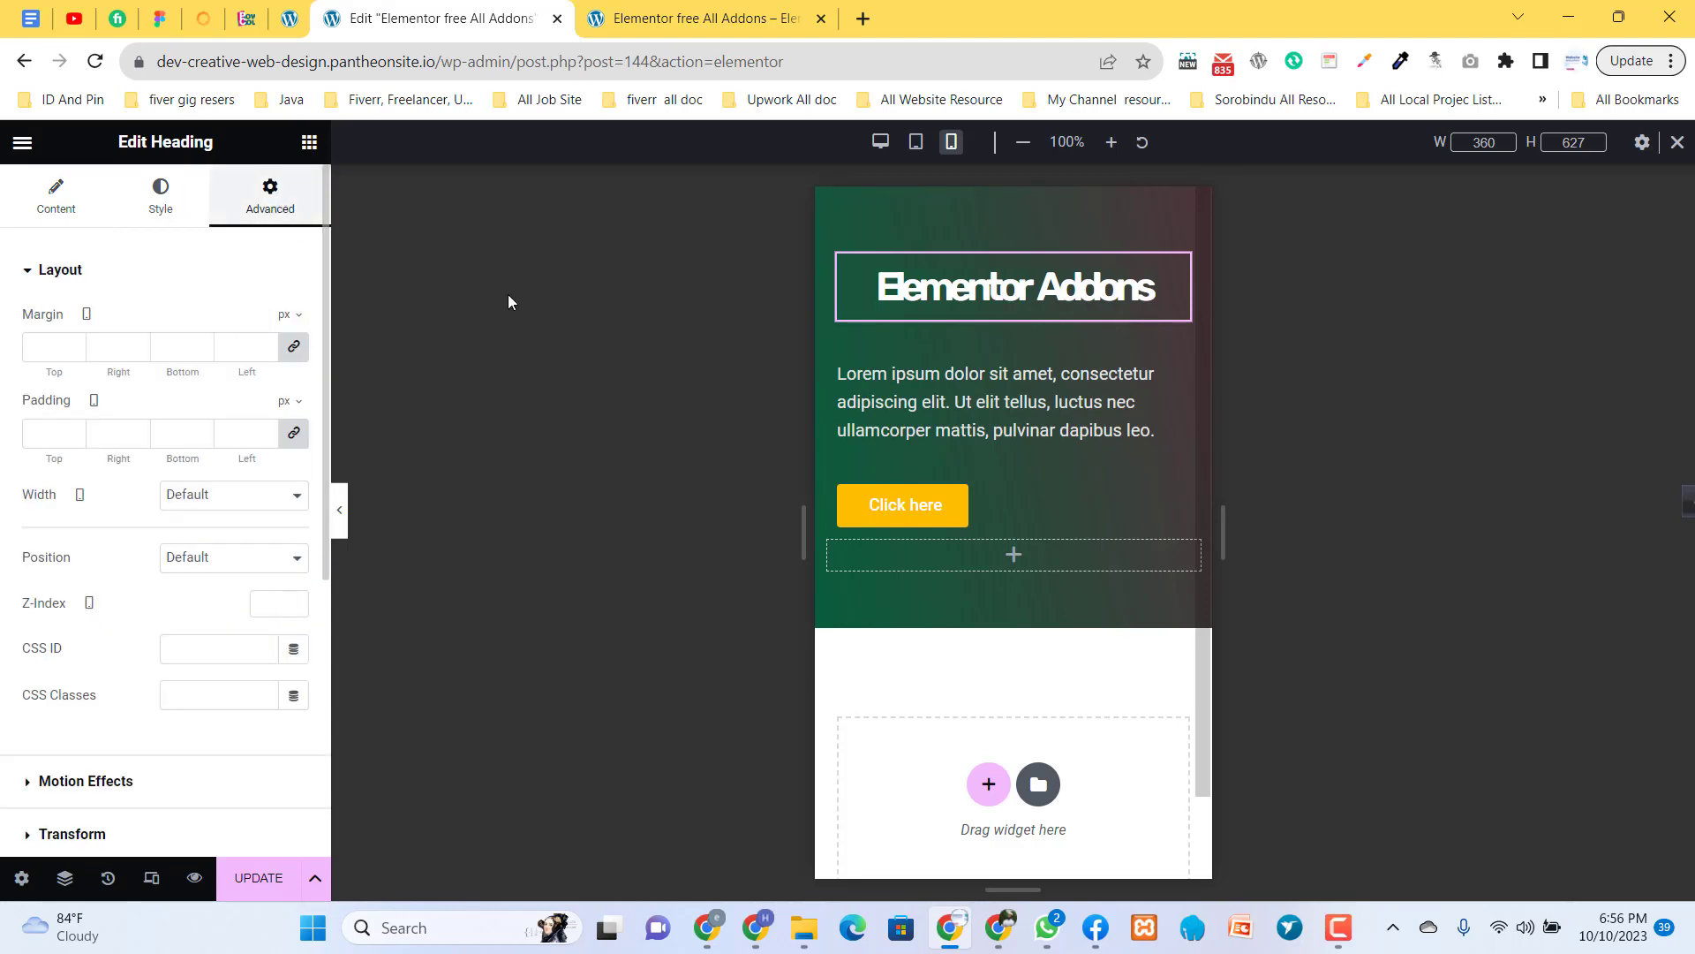
# - Center-align the lorem ipsum paragraph in the mobile view and set its font size to 11 px
pyautogui.click(1177, 358)
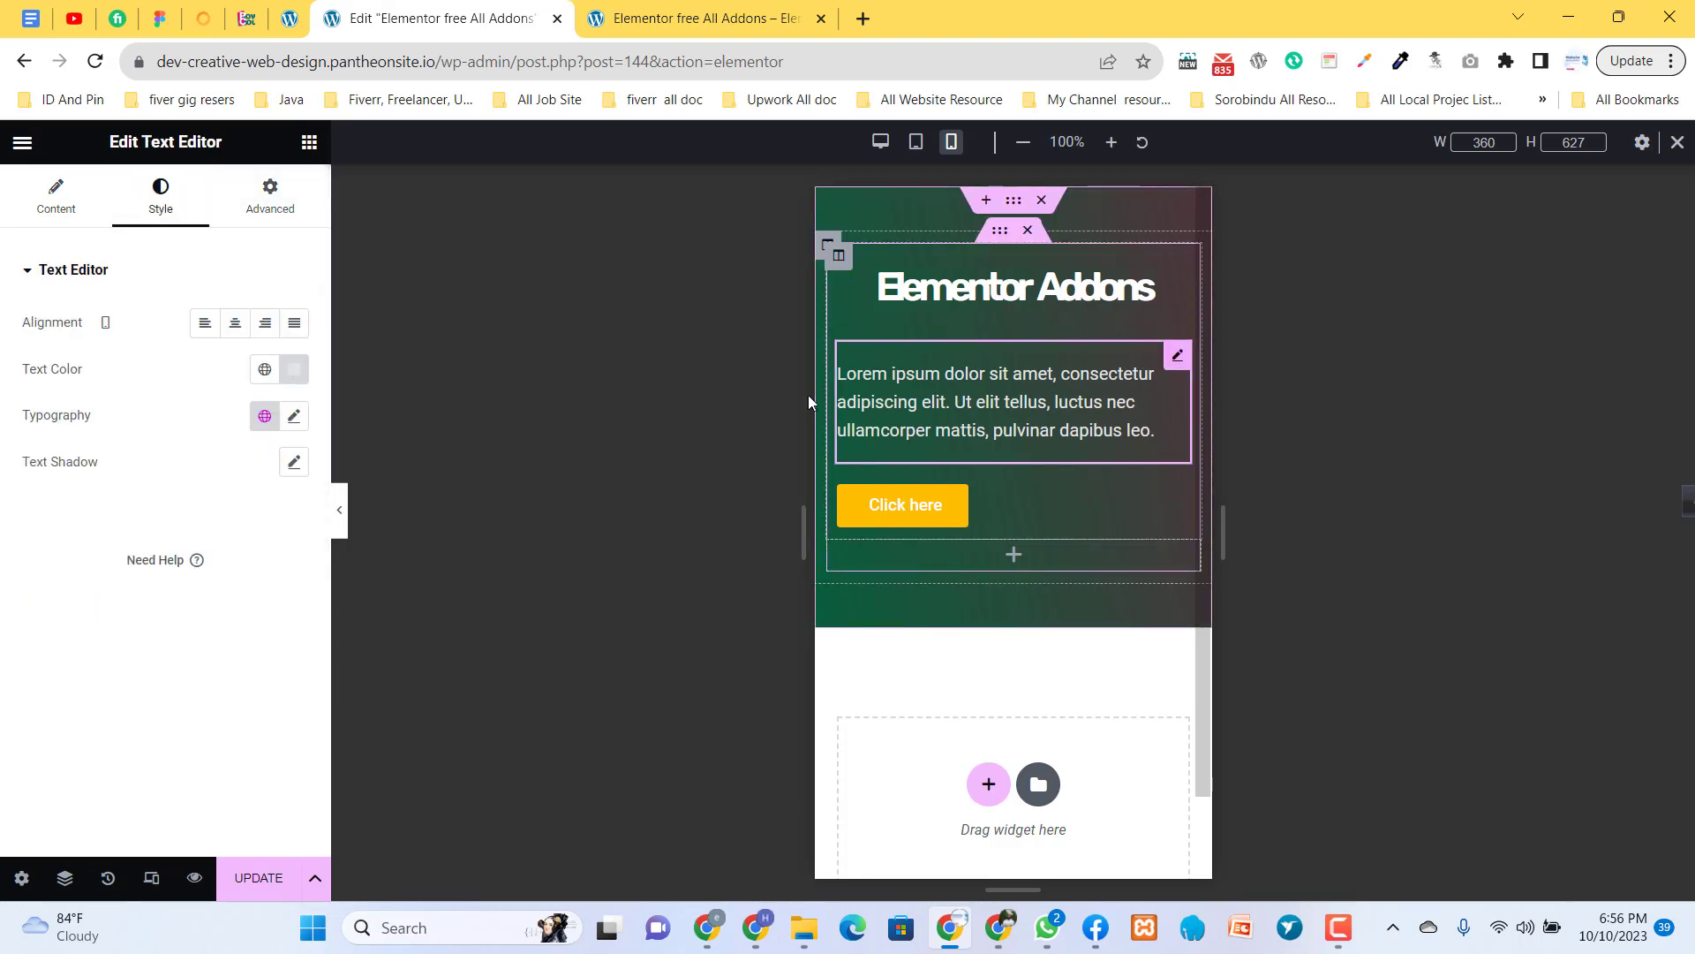
pyautogui.click(228, 330)
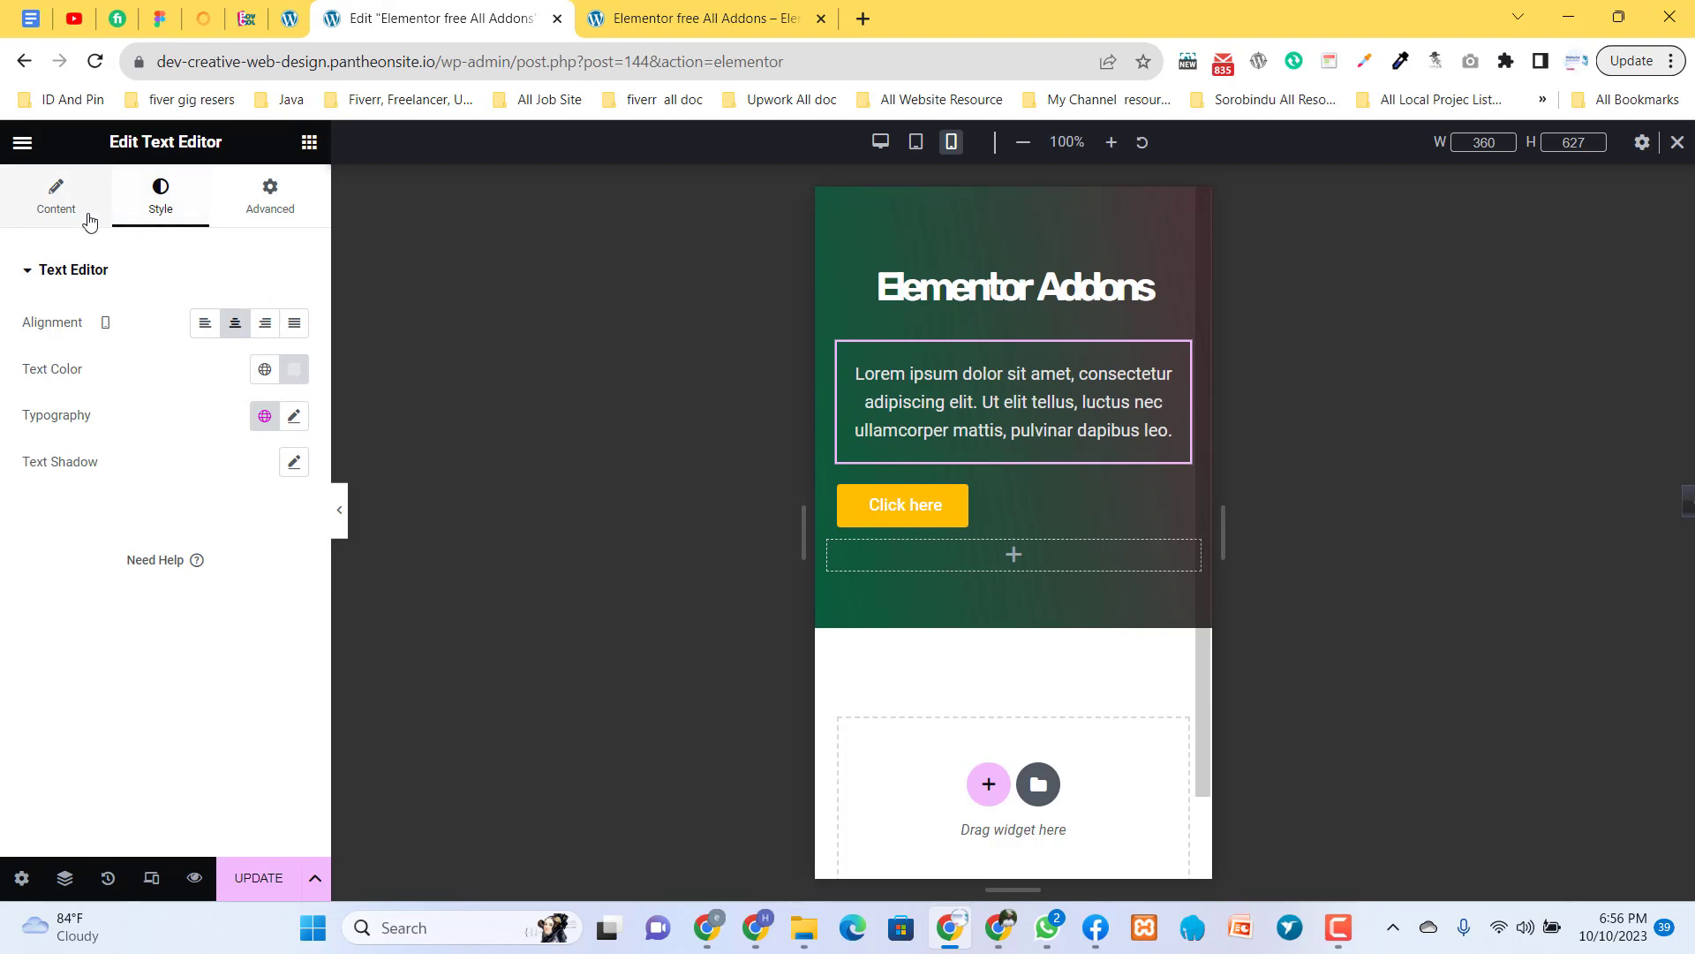
pyautogui.click(295, 417)
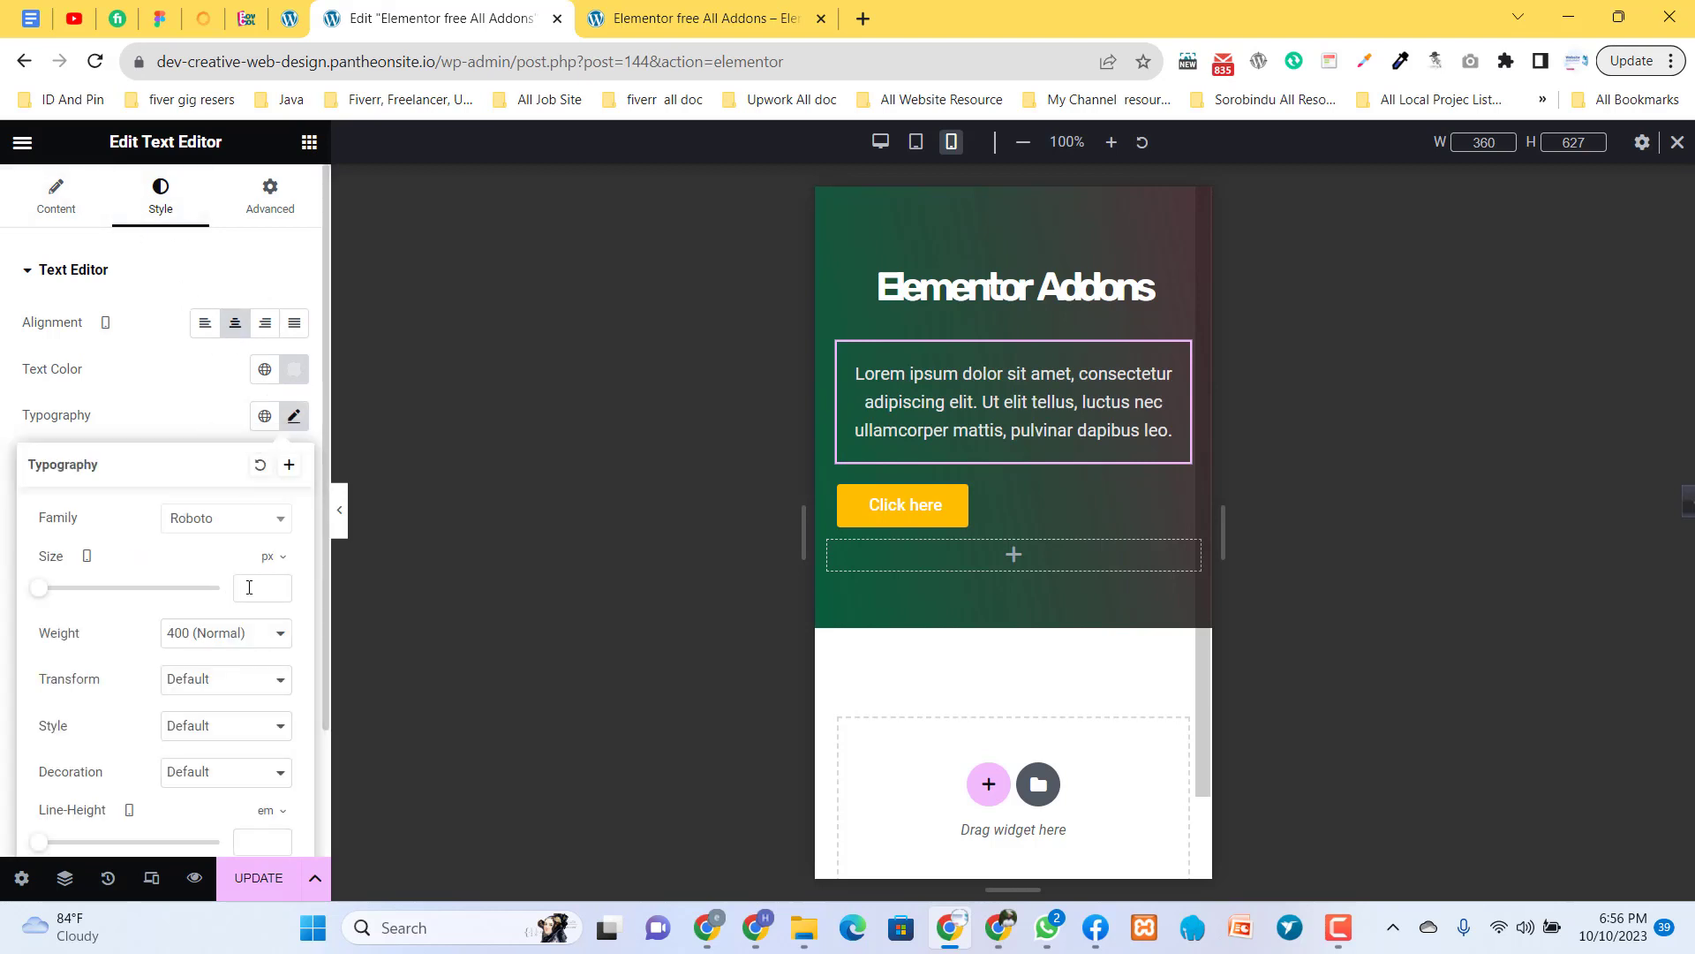
pyautogui.click(253, 587)
pyautogui.write('12')
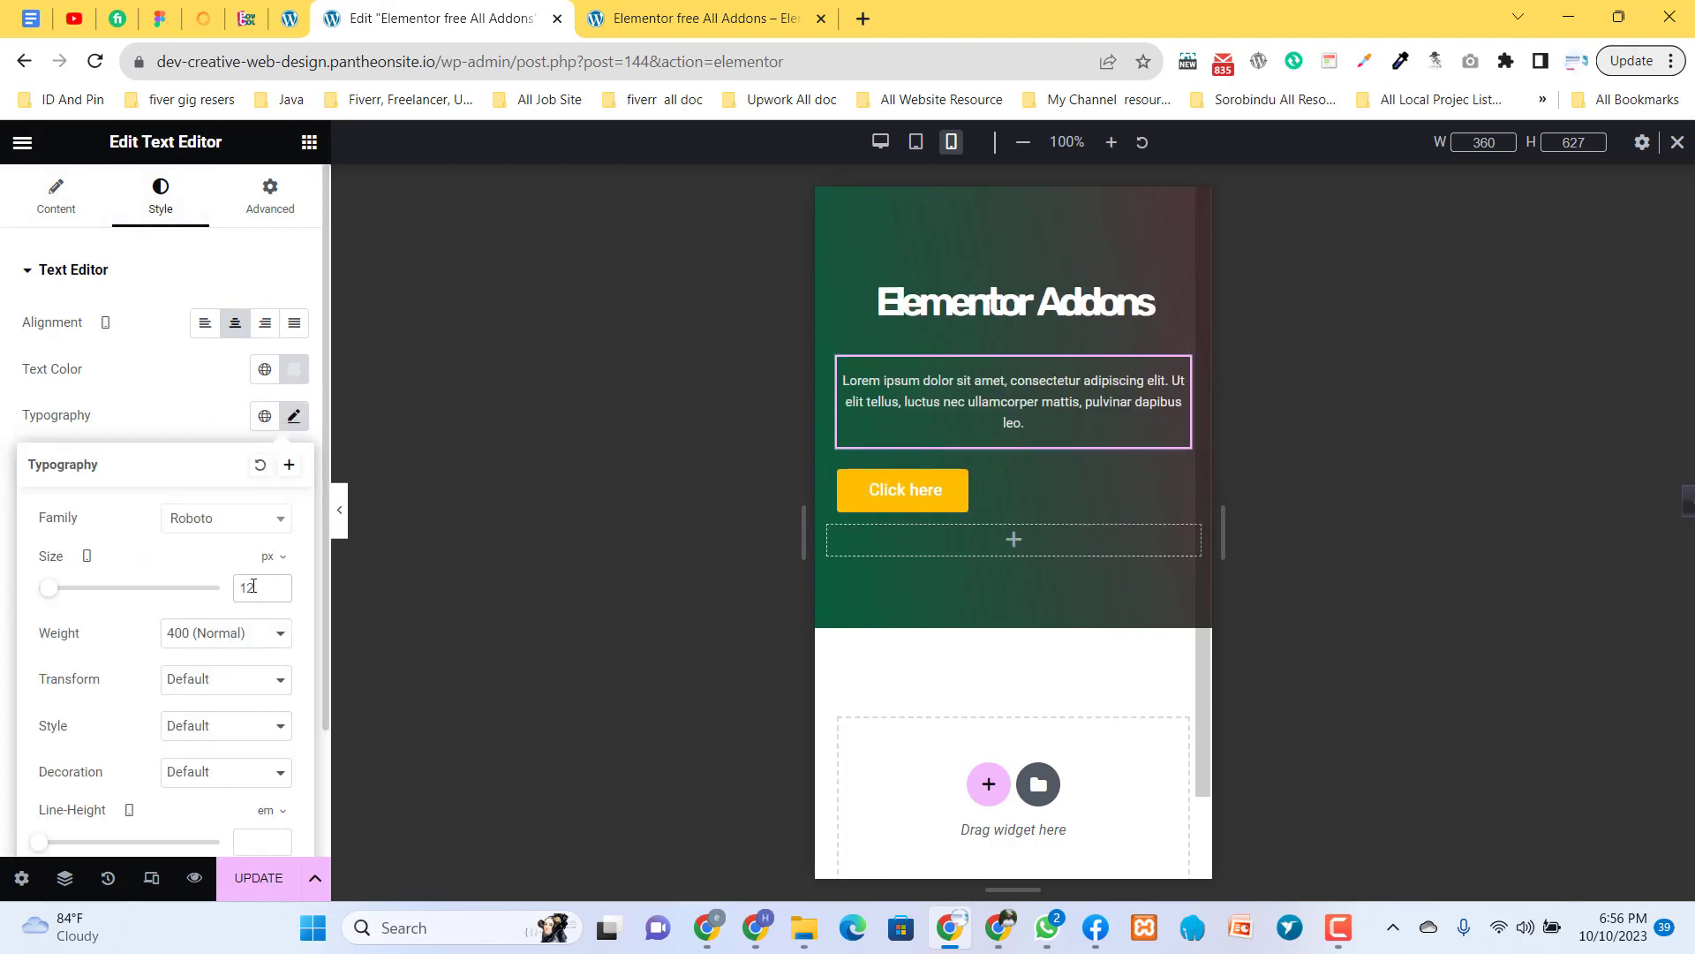
pyautogui.write('1')
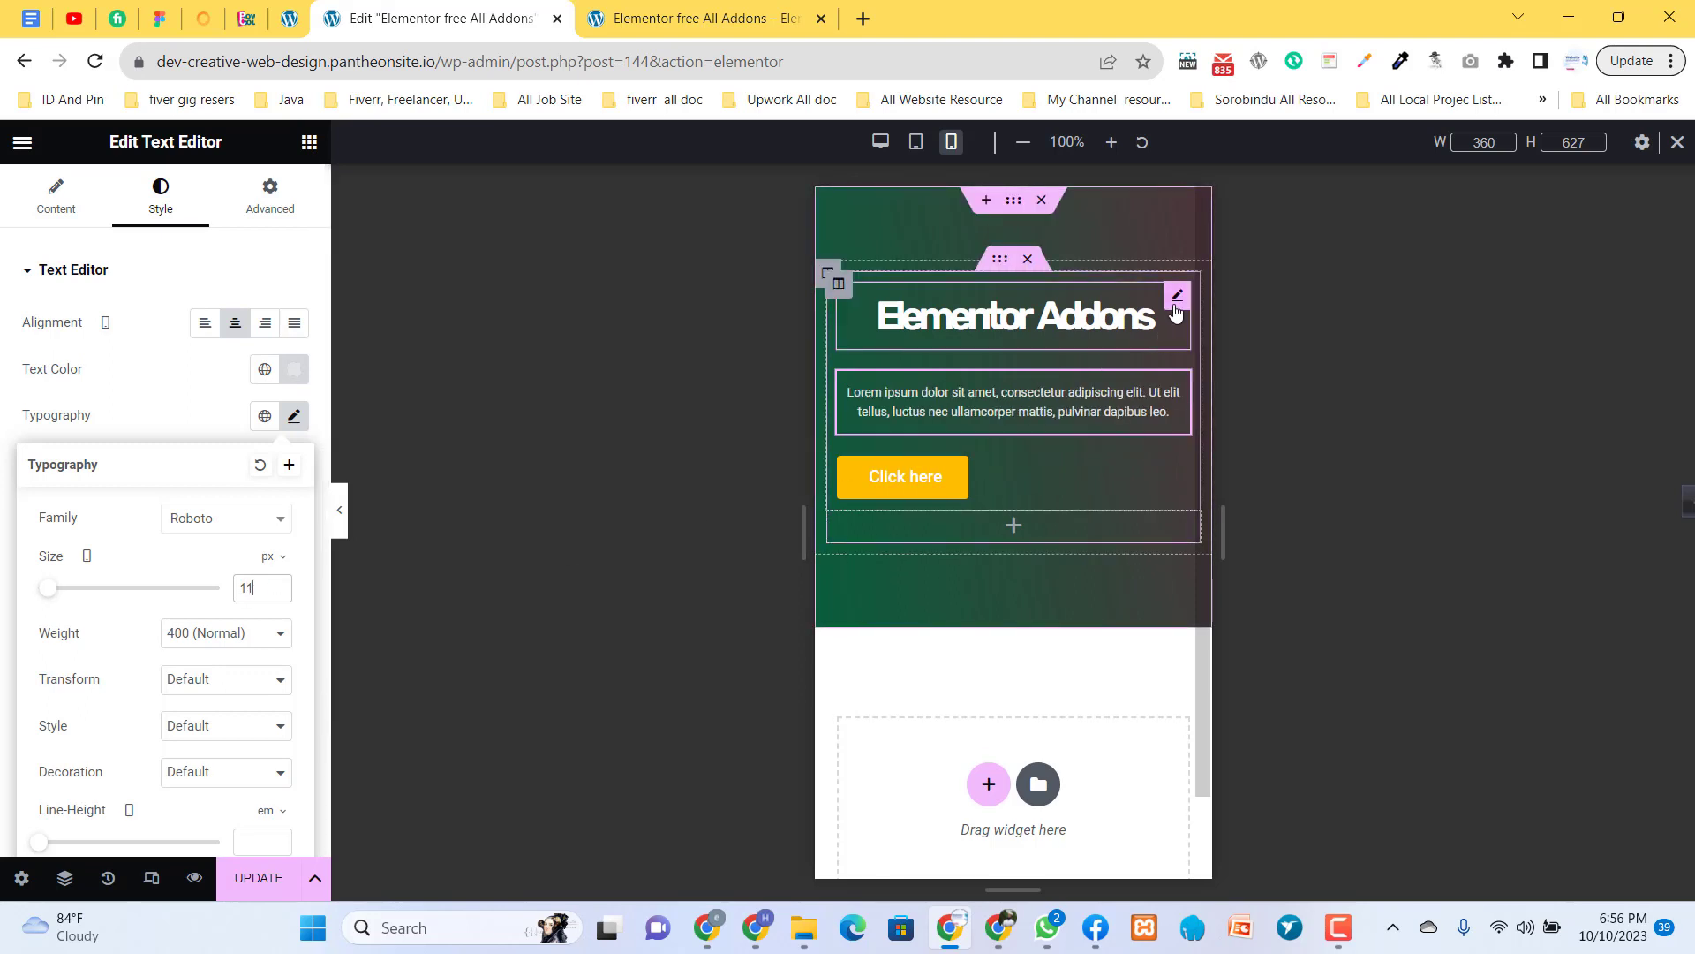
# - Lower the mobile line height of the "Elementor Addons" heading to tighten the space around it
pyautogui.click(930, 327)
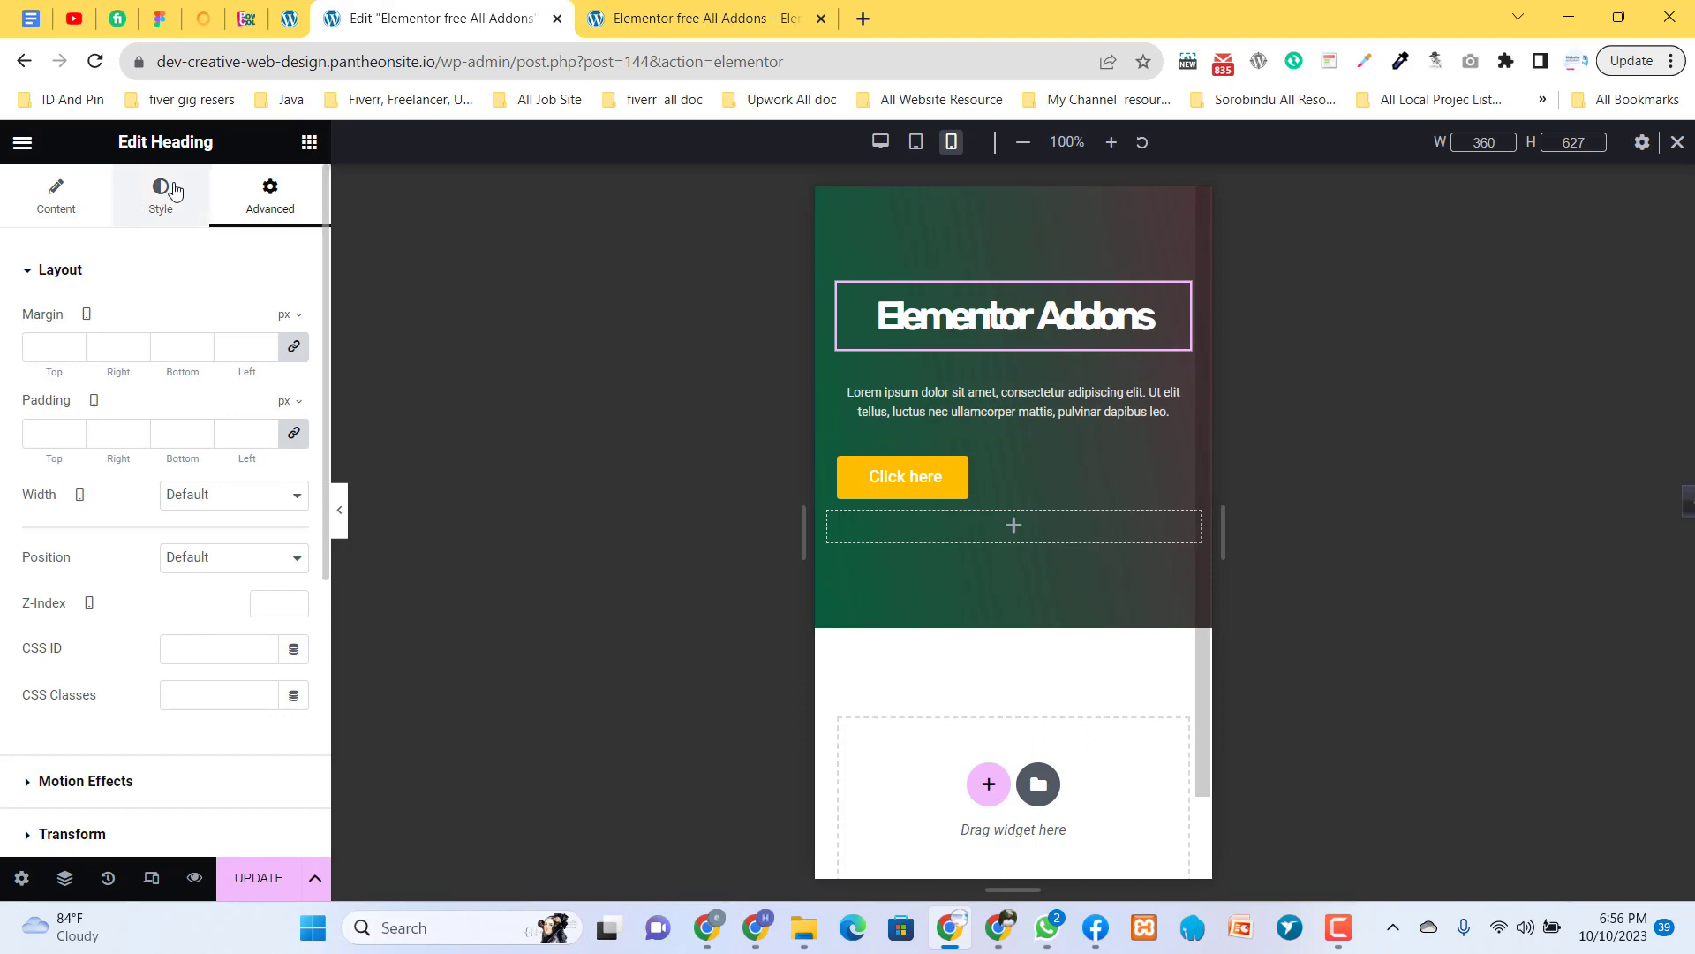
pyautogui.click(161, 196)
pyautogui.click(301, 375)
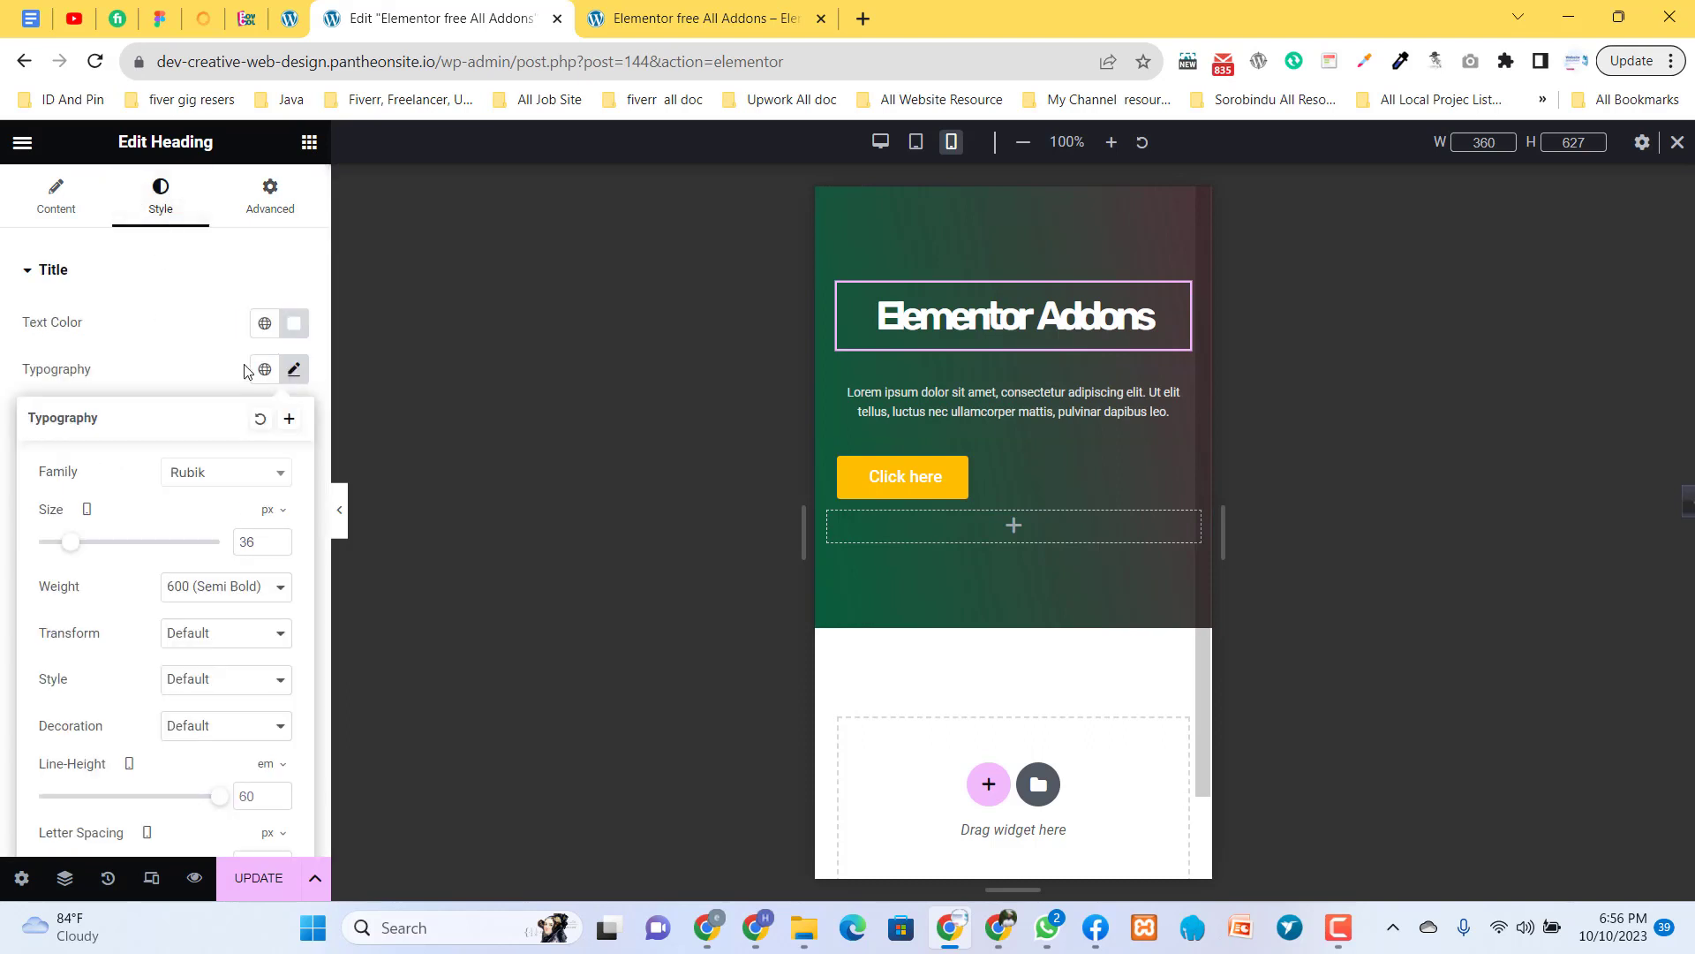
pyautogui.click(303, 372)
pyautogui.click(305, 370)
pyautogui.moveTo(222, 804); pyautogui.dragTo(49, 801)
pyautogui.click(181, 380)
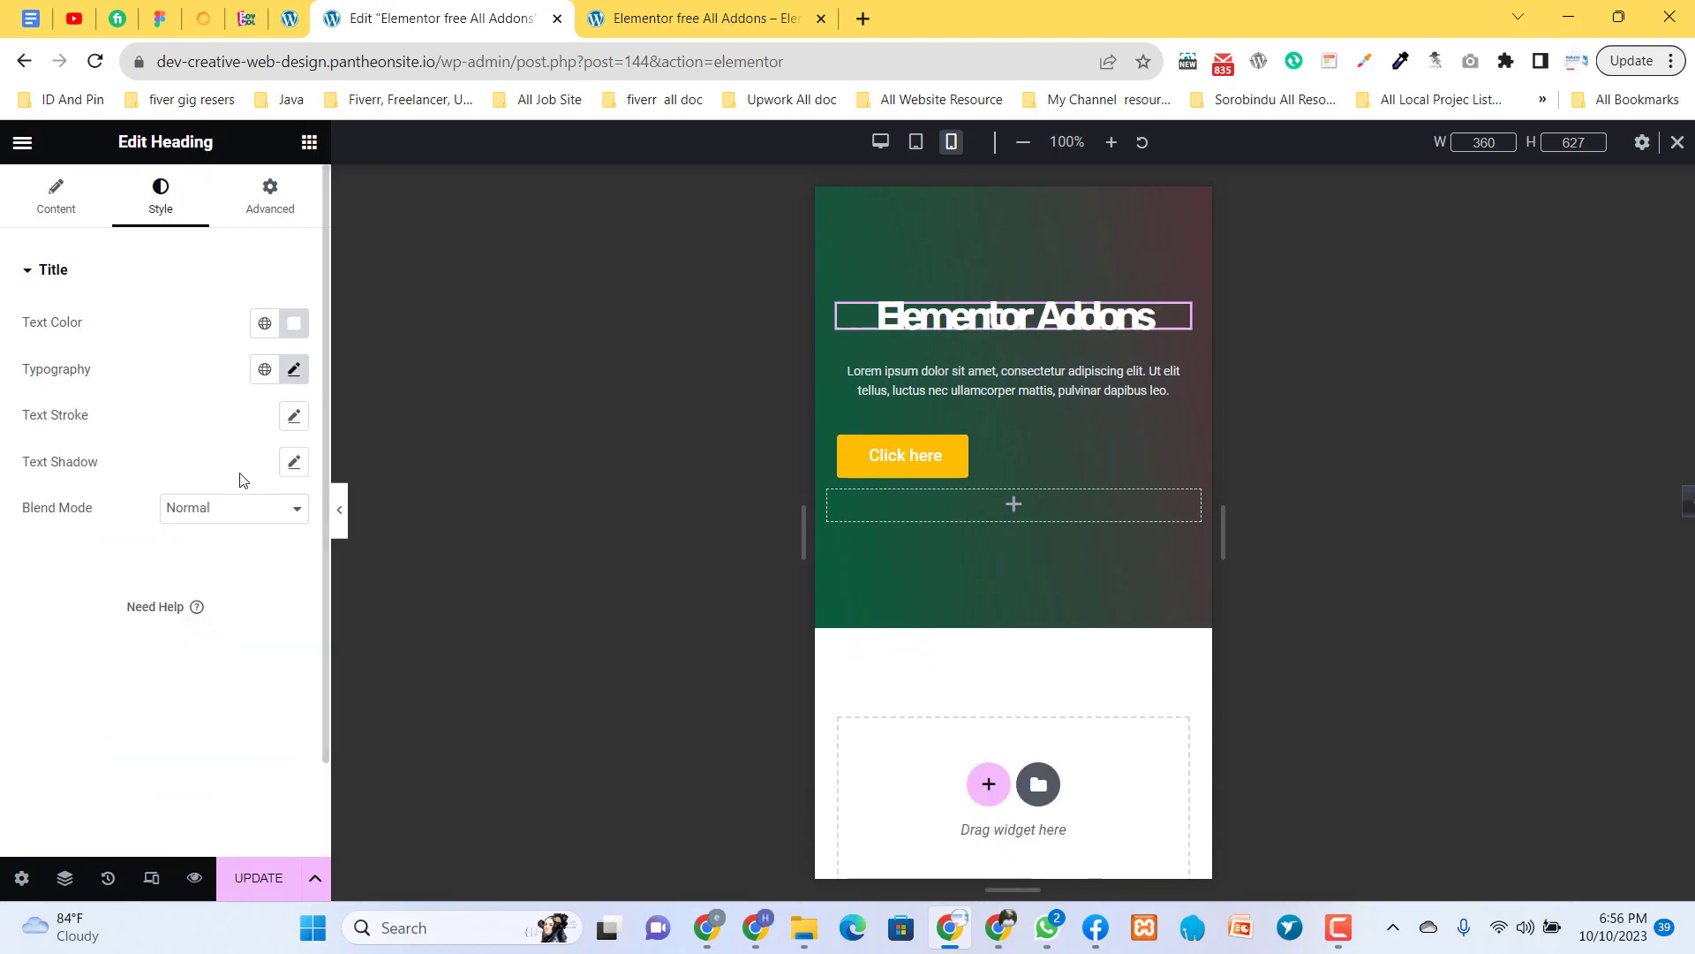
# - Open the lorem ipsum paragraph's typography settings at the line-height and spacing options
pyautogui.click(1179, 363)
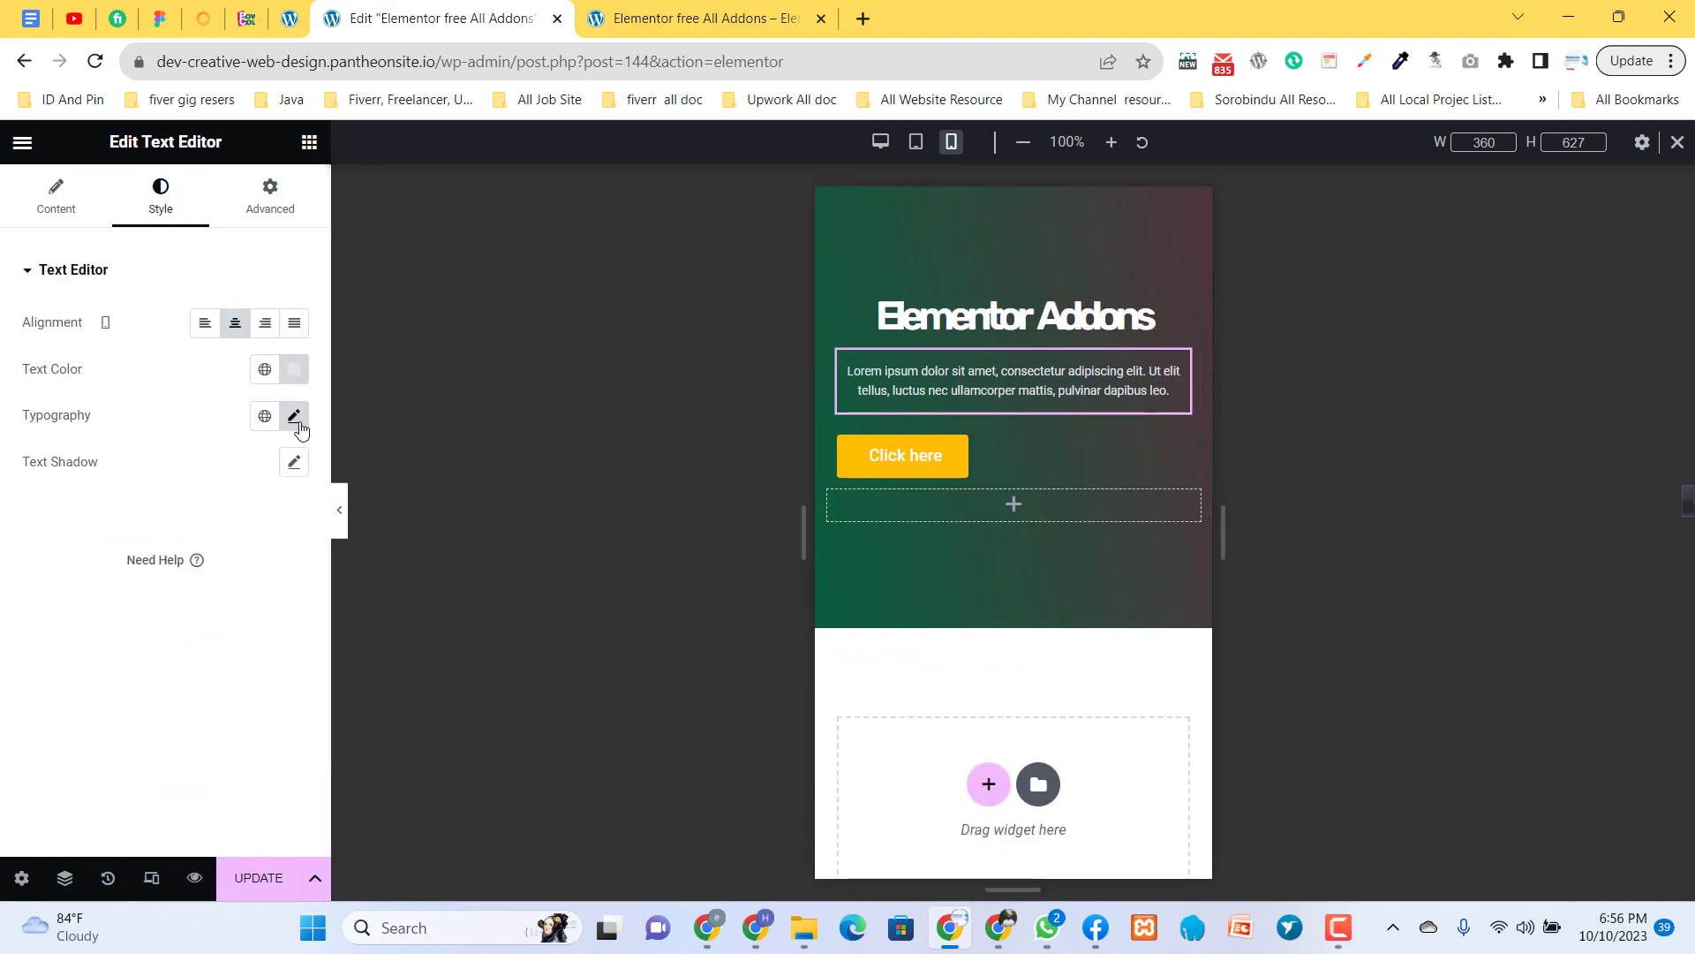
pyautogui.click(294, 415)
pyautogui.scroll(-2, 146, 707)
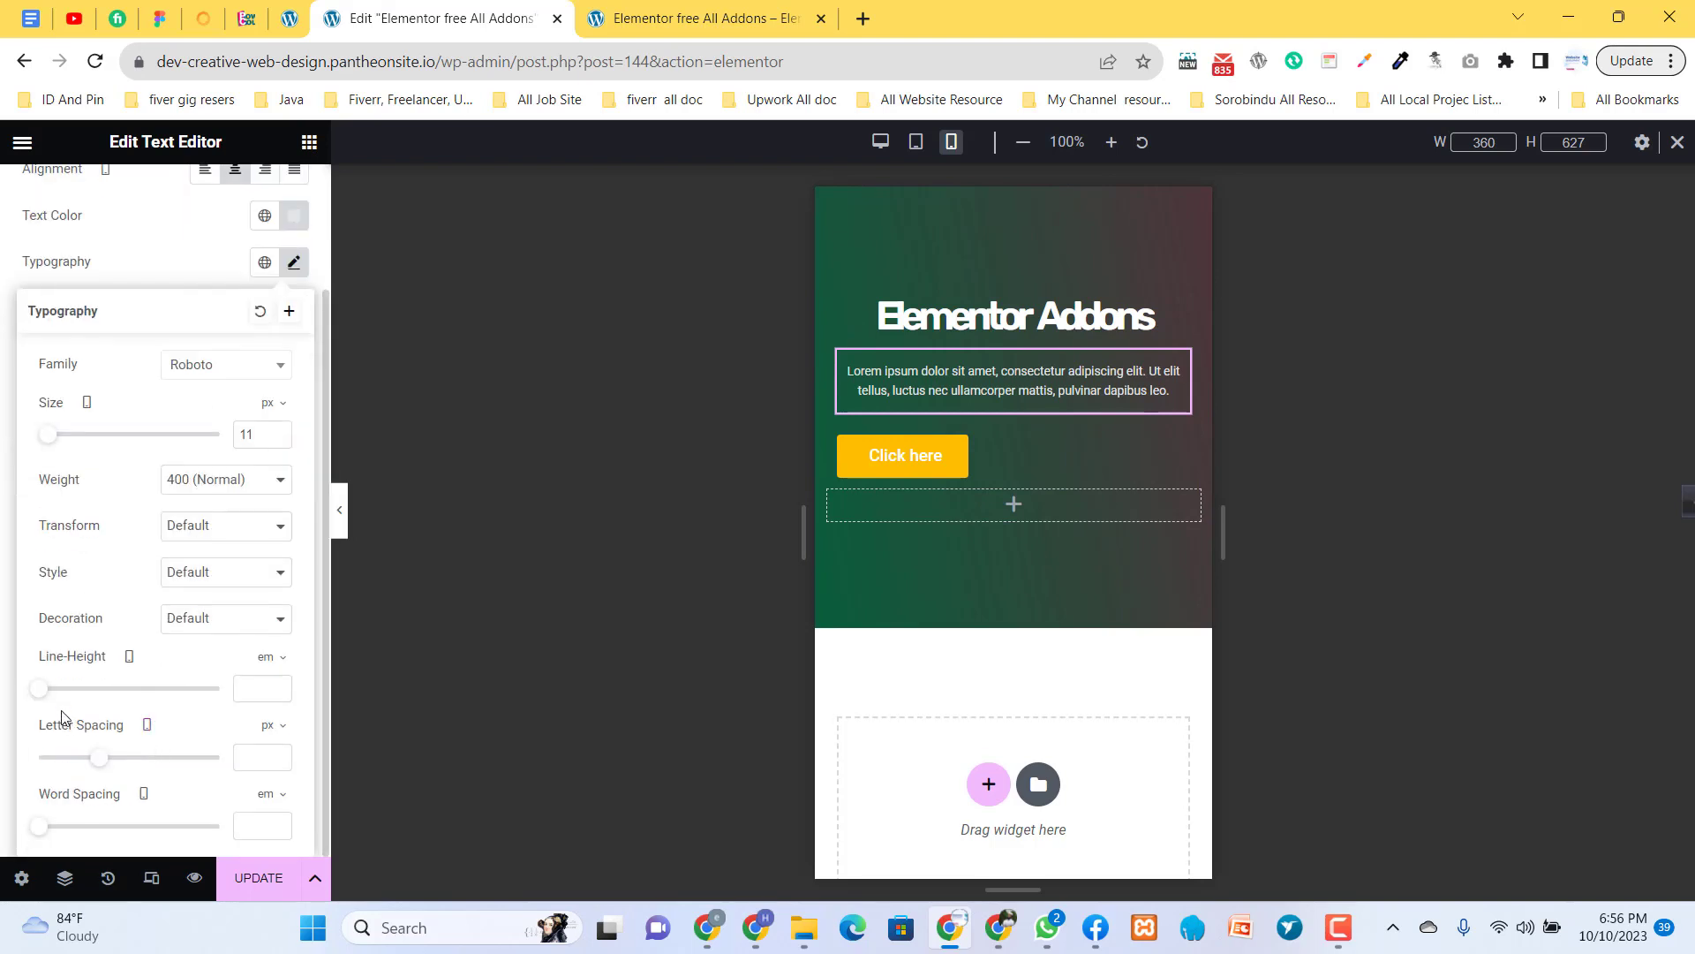